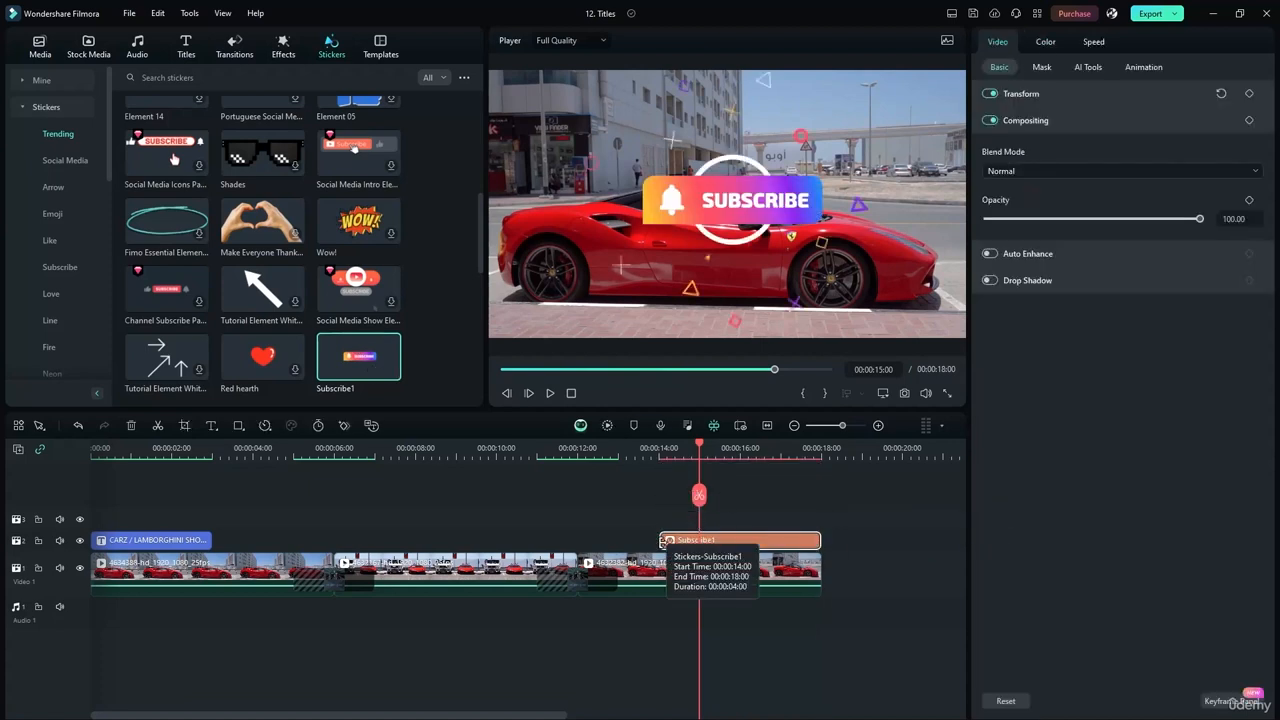
# - Trim the start of the Subscribe1 sticker to 00:00:16:00 and play the project's opening title
pyautogui.moveTo(817, 539)
pyautogui.mouseDown()
pyautogui.moveTo(731, 540)
pyautogui.moveTo(811, 540)
pyautogui.mouseUp()
pyautogui.click(549, 393)
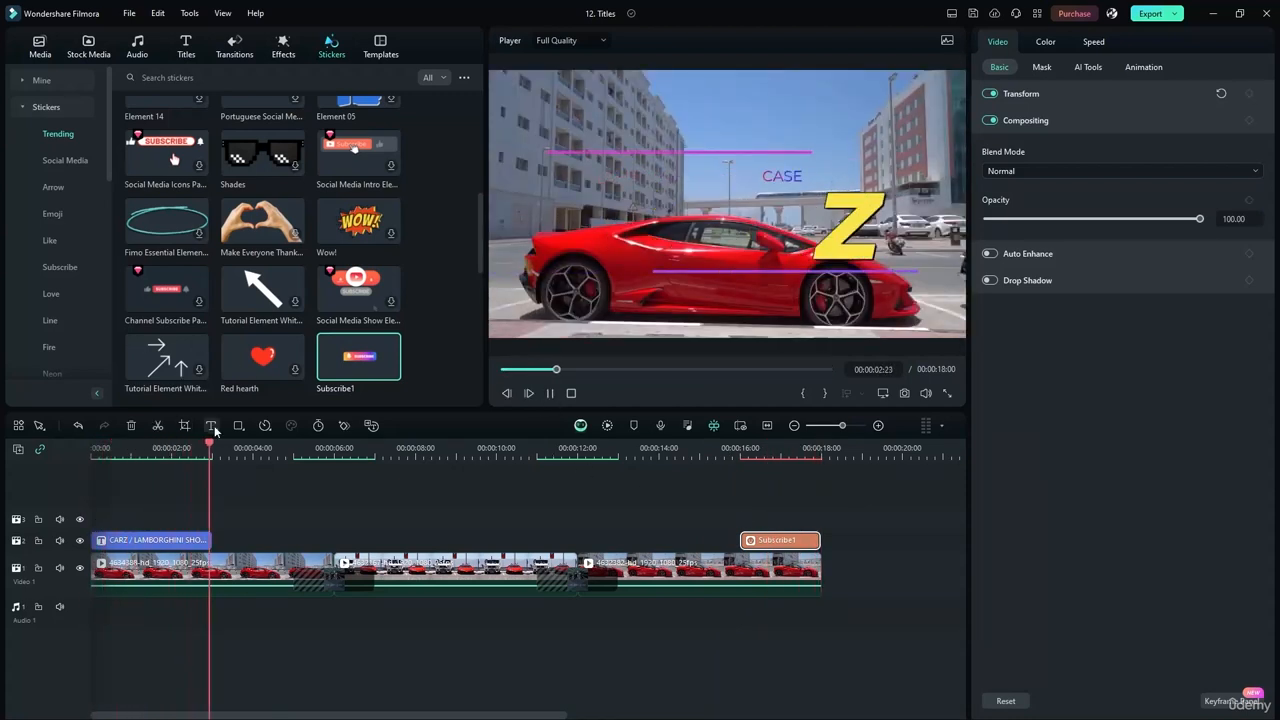
pyautogui.press('space')
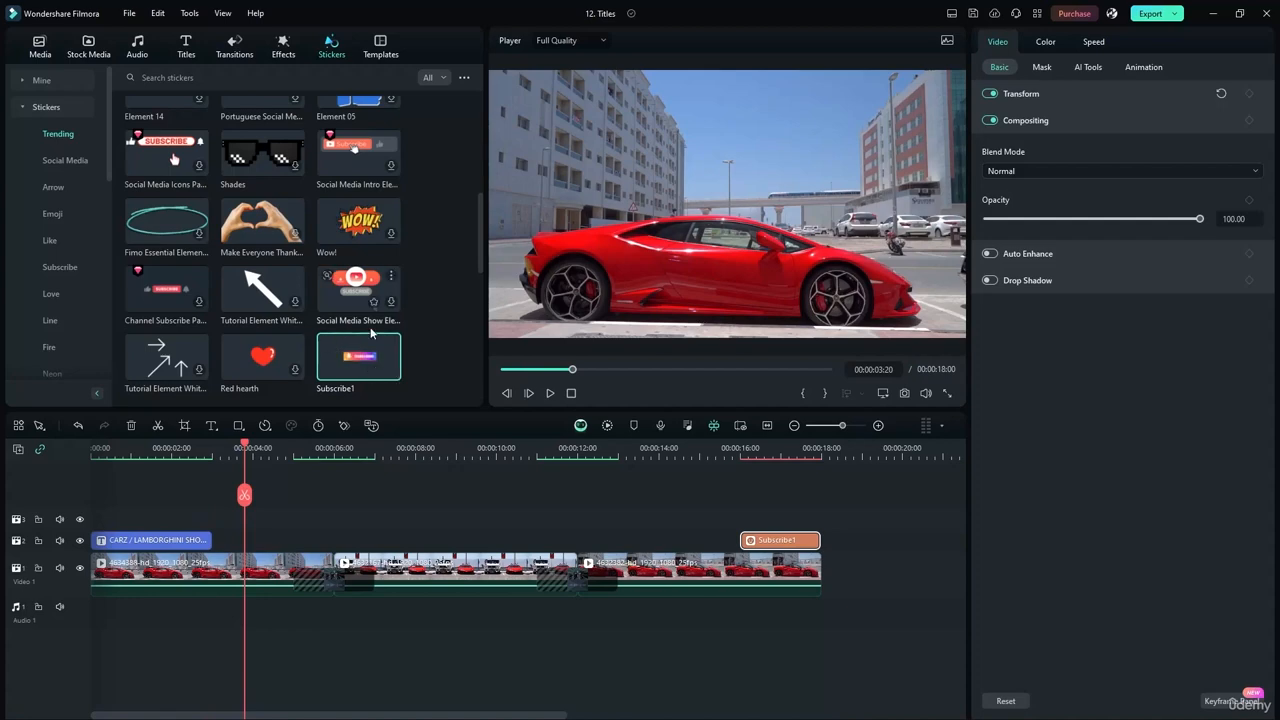
pyautogui.rightClick(785, 544)
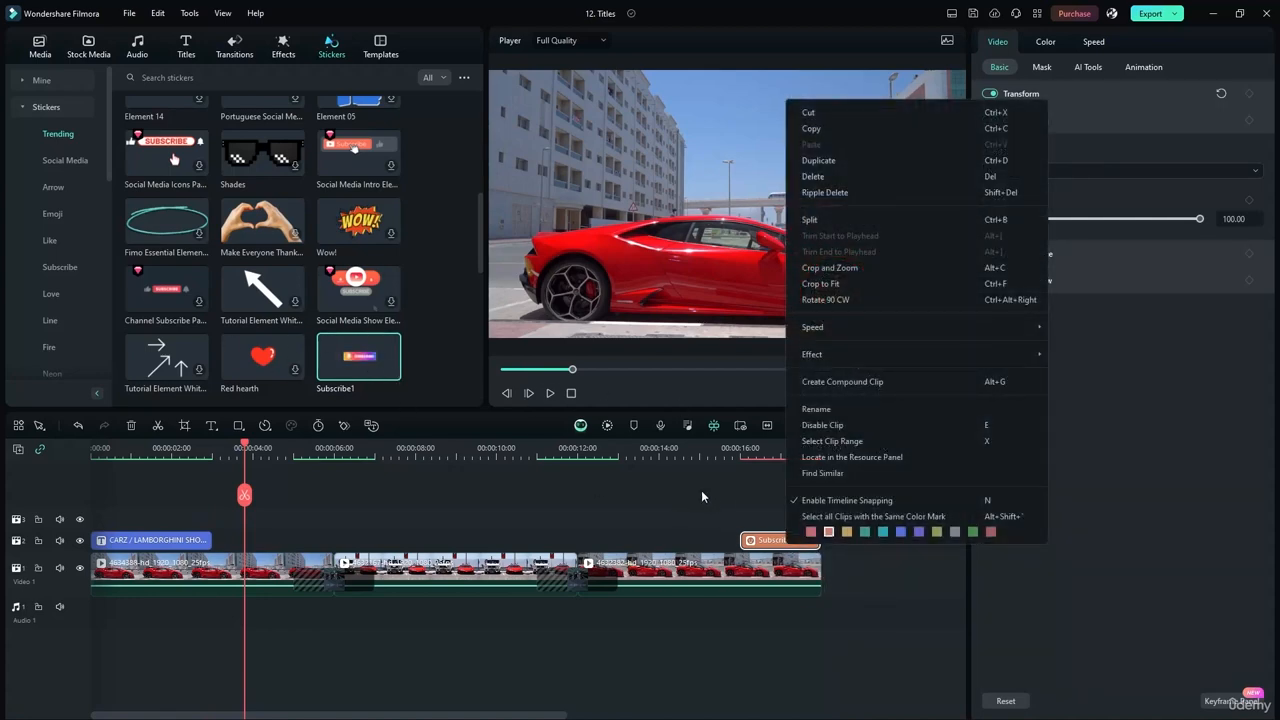
pyautogui.click(702, 497)
# - Lengthen the Subscribe1 sticker to run from about 00:00:14:22 to 00:00:19:04, and play it back from its start
pyautogui.moveTo(798, 540); pyautogui.dragTo(868, 538)
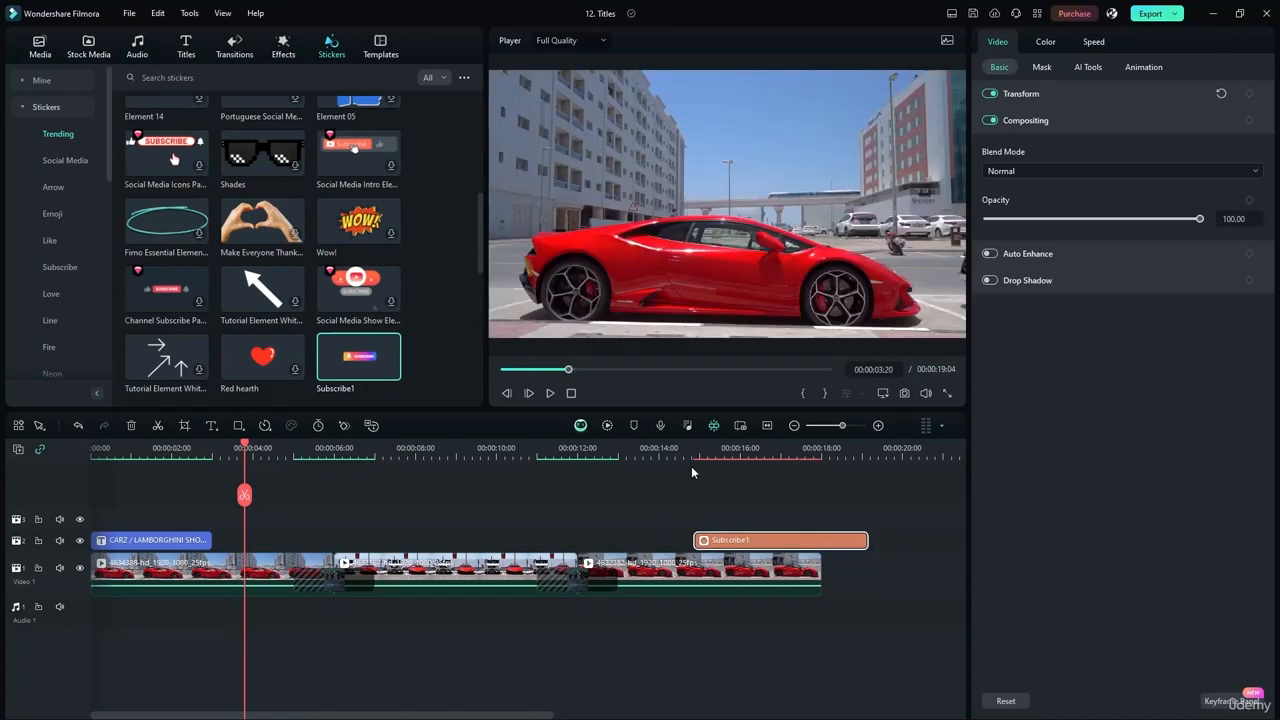
pyautogui.click(693, 452)
pyautogui.click(552, 398)
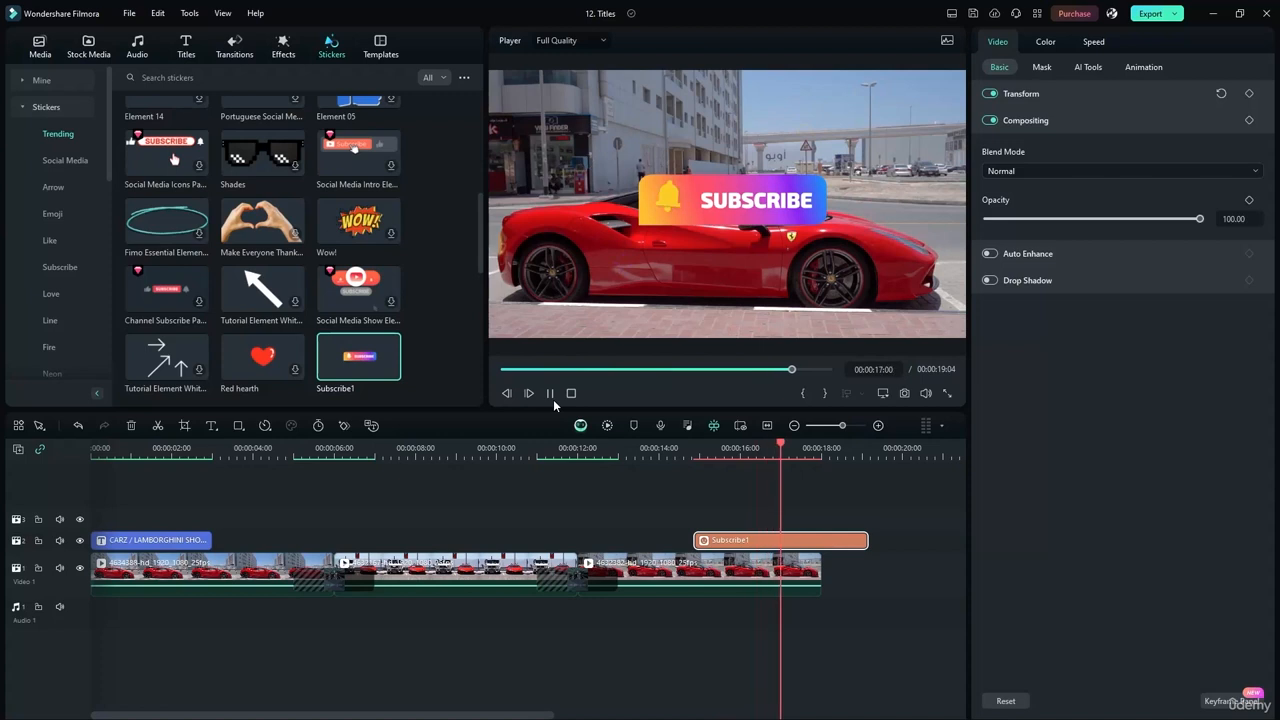
pyautogui.click(554, 401)
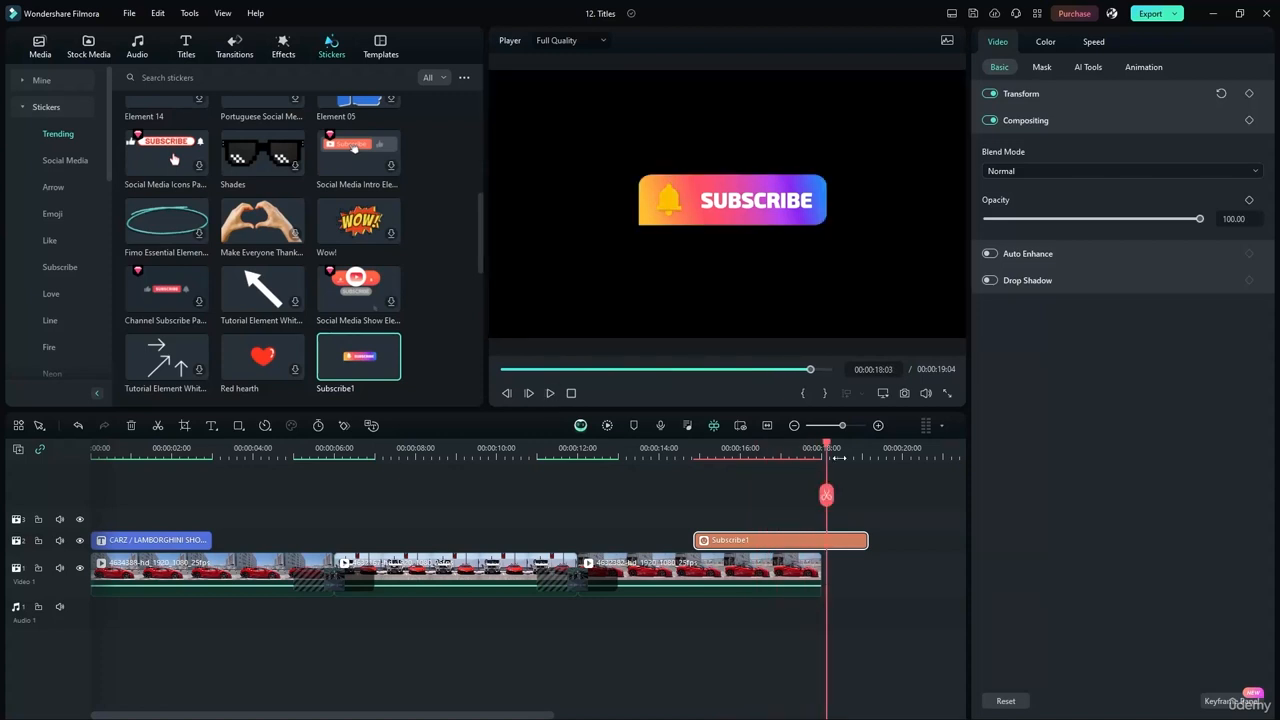
# - Replay different parts of the Subscribe1 sticker to find where its animation can be cut
pyautogui.moveTo(828, 450); pyautogui.dragTo(766, 450)
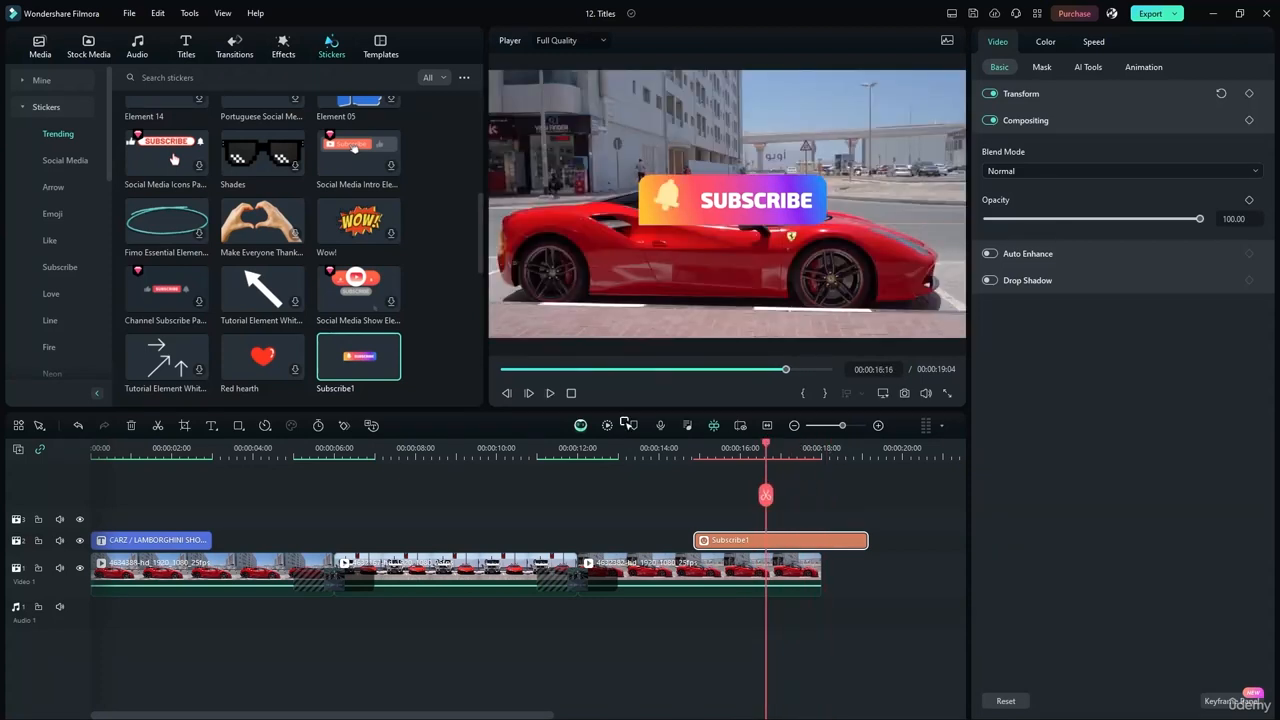
pyautogui.click(549, 394)
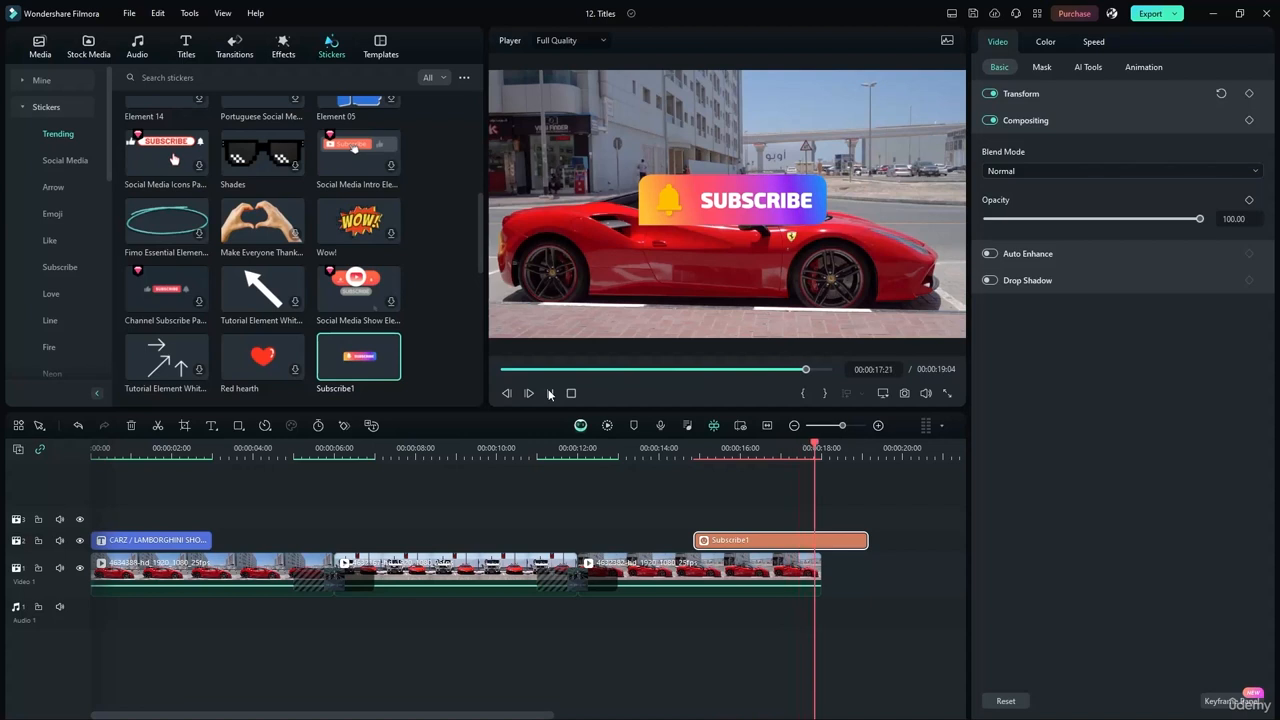
pyautogui.moveTo(828, 447); pyautogui.dragTo(761, 447)
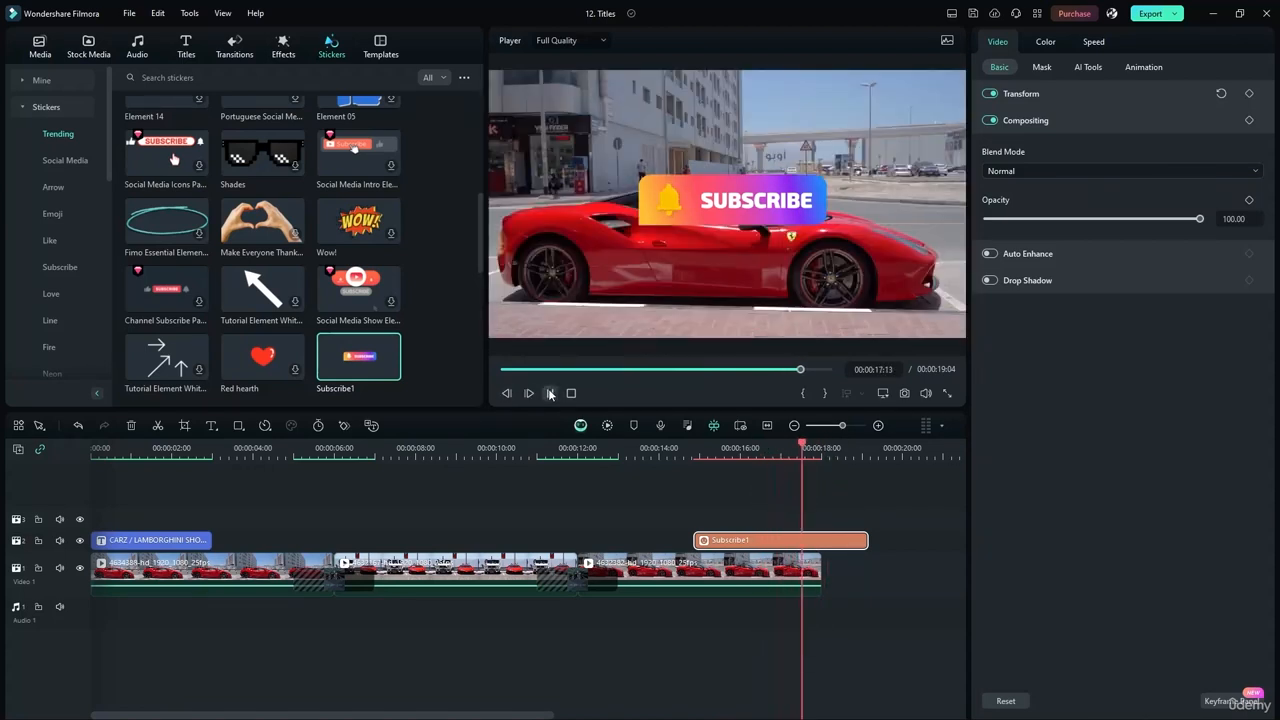
pyautogui.scroll(5, 837, 526)
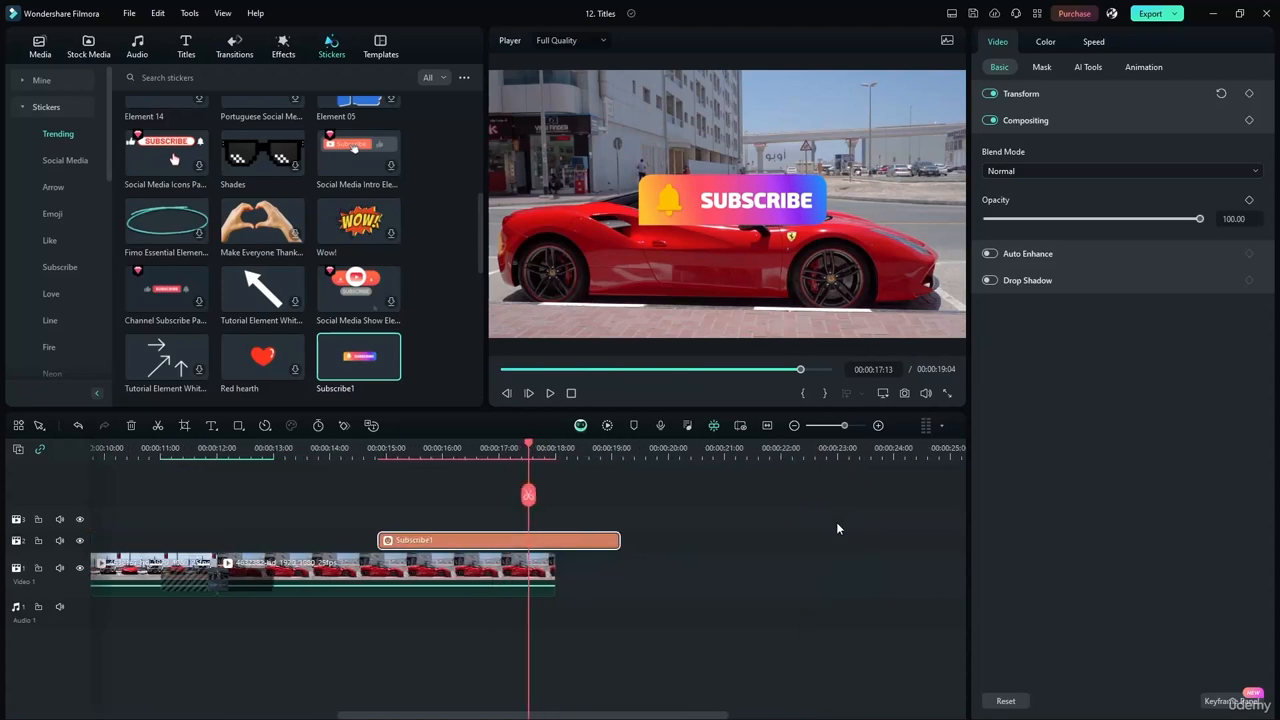
pyautogui.moveTo(524, 441); pyautogui.dragTo(461, 445)
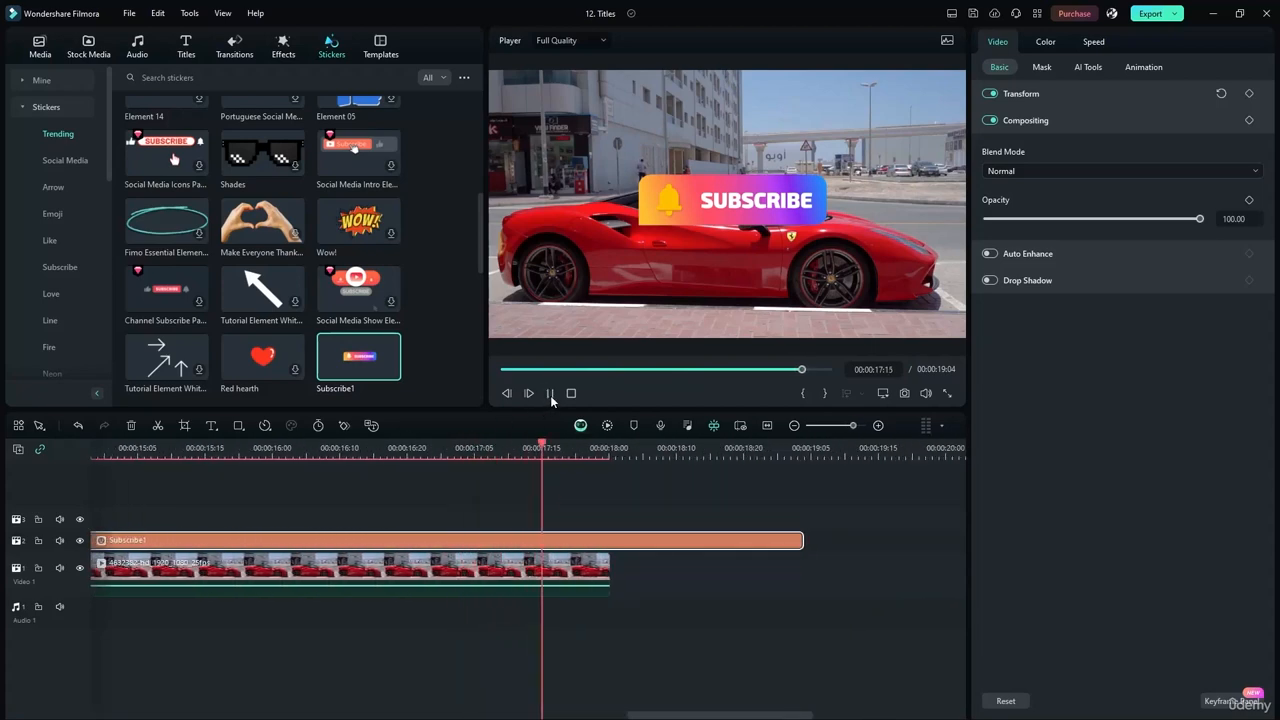
pyautogui.click(551, 400)
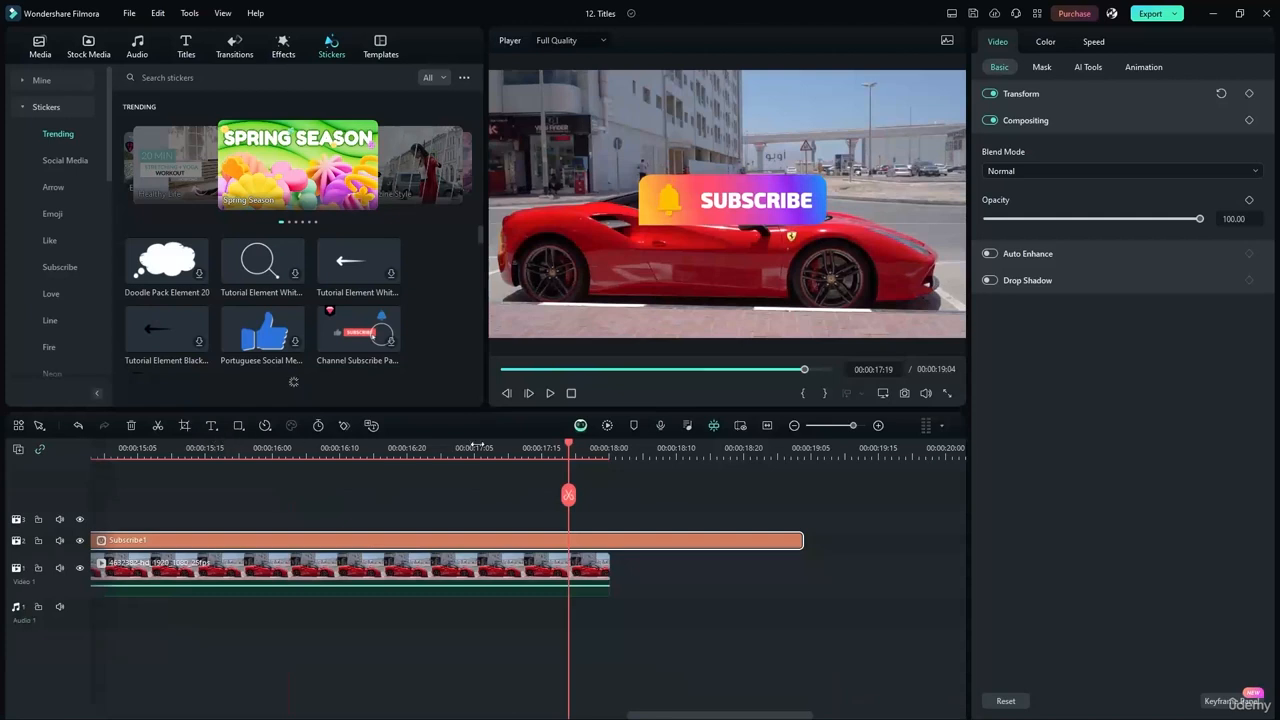
pyautogui.moveTo(568, 448); pyautogui.dragTo(170, 442)
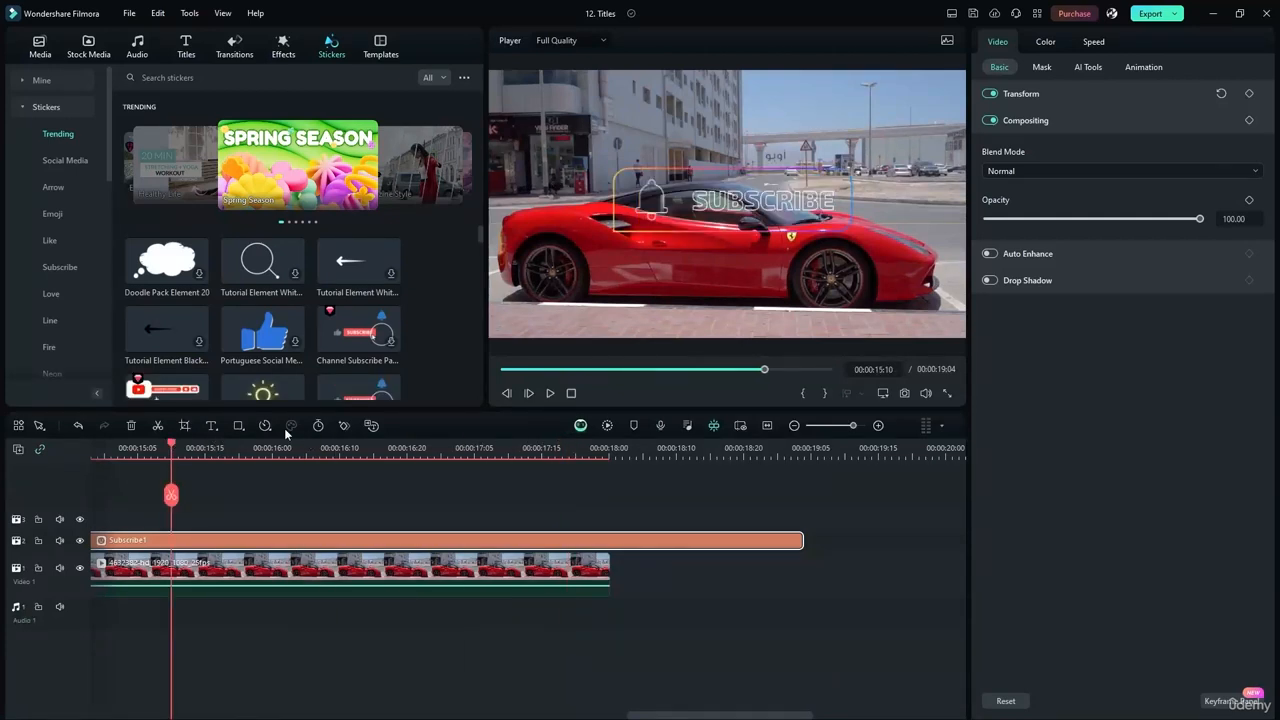
pyautogui.click(551, 394)
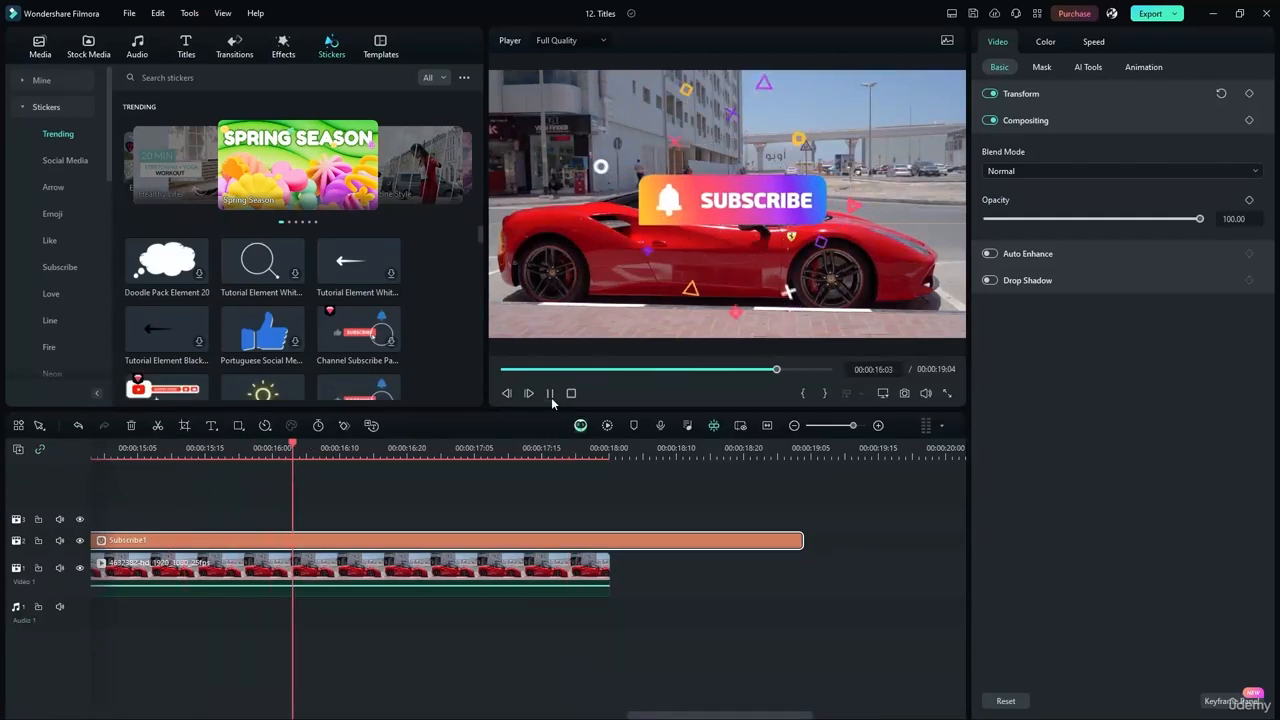
pyautogui.click(551, 397)
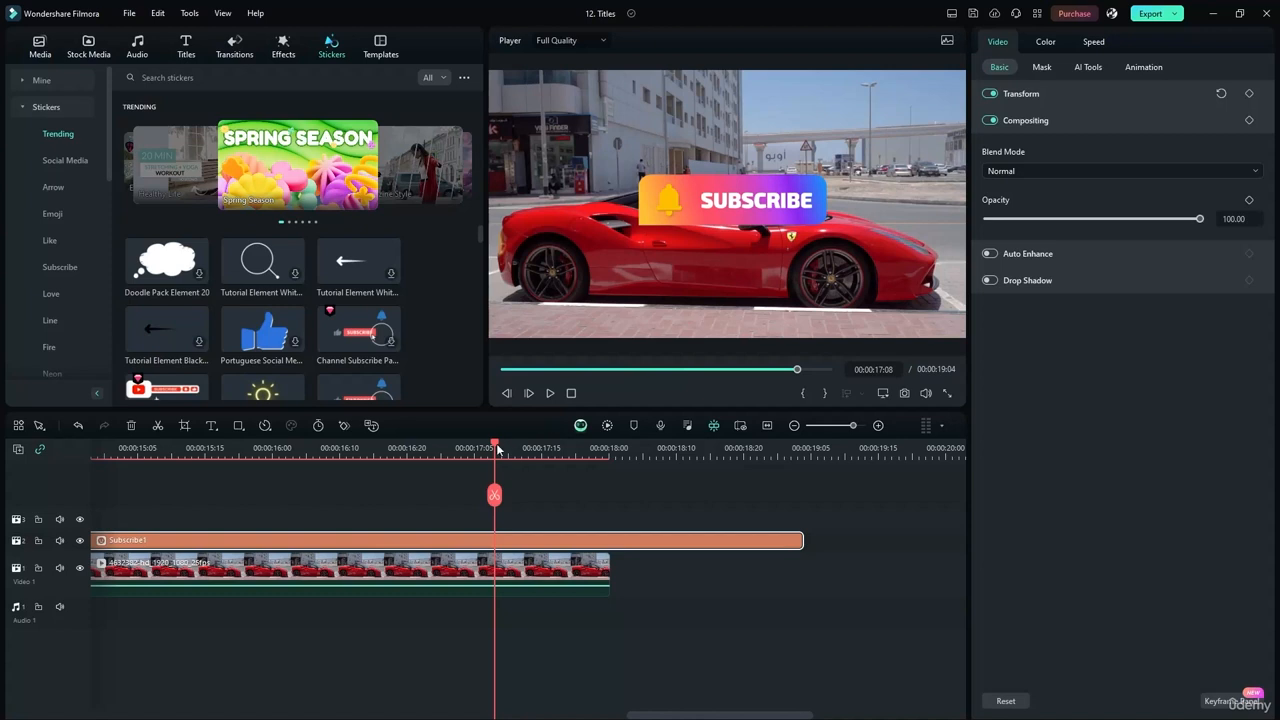
# - Split the Subscribe1 sticker at 00:00:17:07 and delete the part after the cut
pyautogui.moveTo(496, 450); pyautogui.dragTo(490, 450)
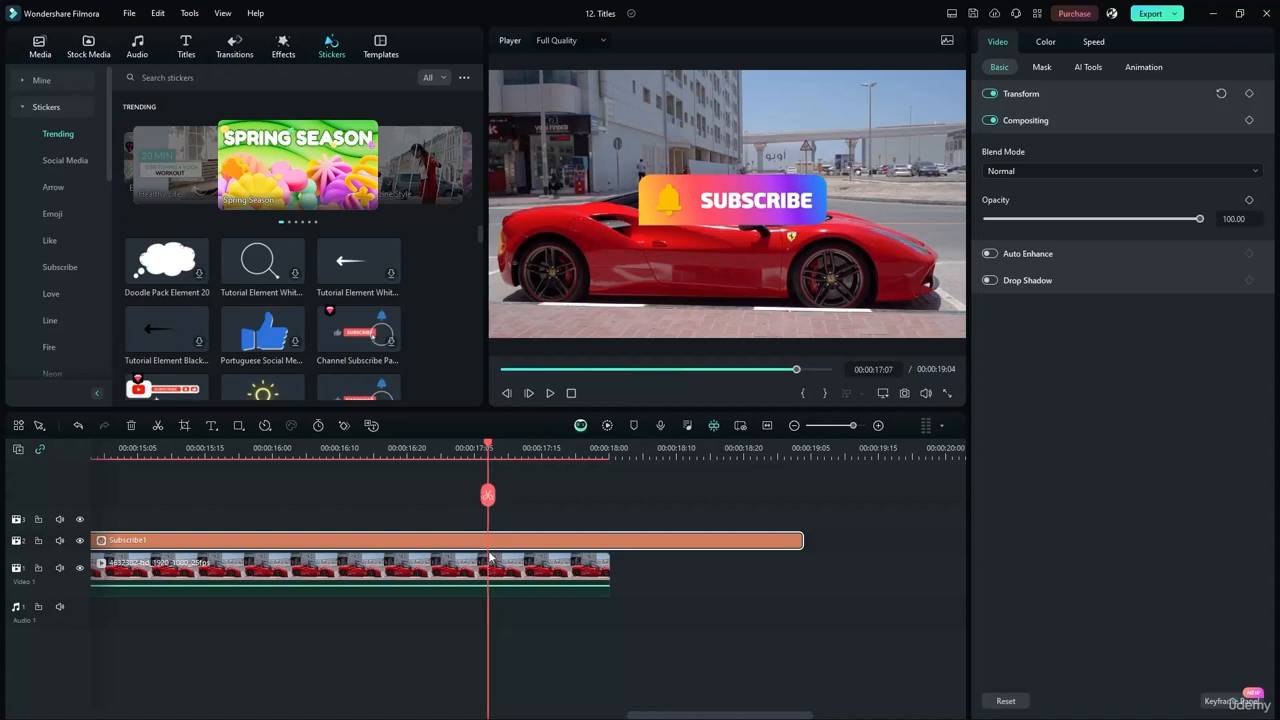
pyautogui.click(488, 497)
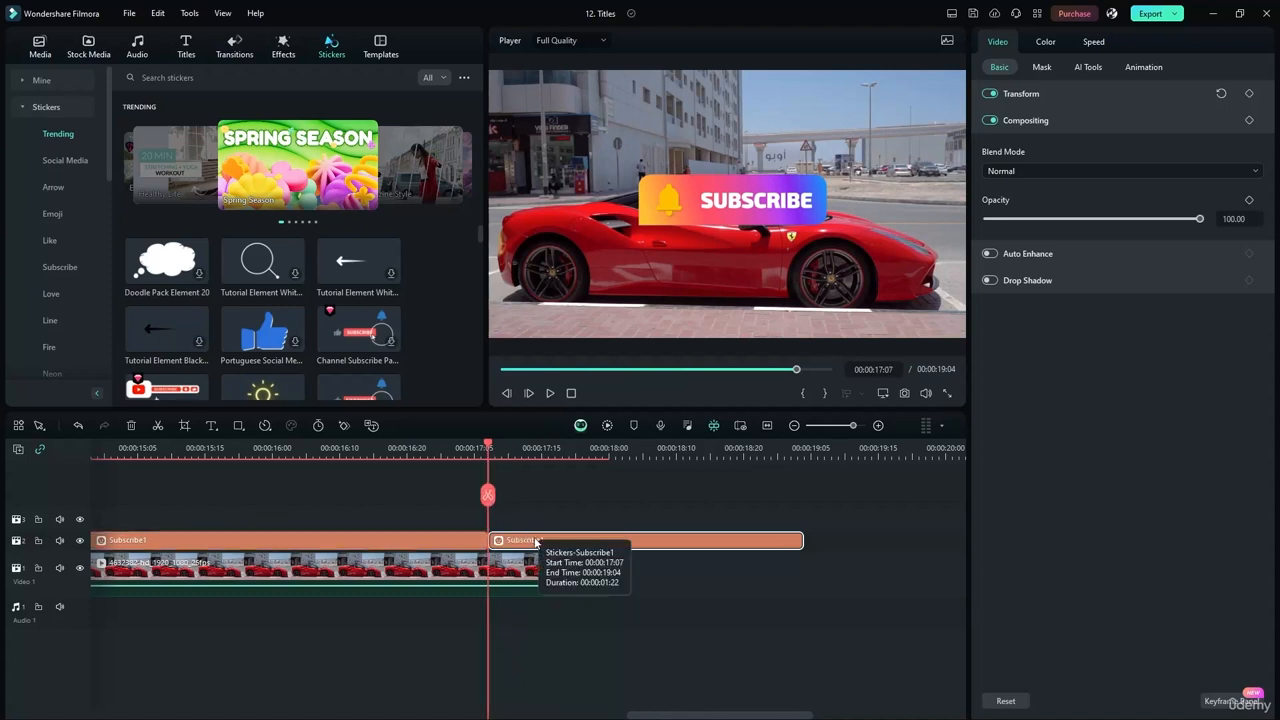
pyautogui.press('Delete')
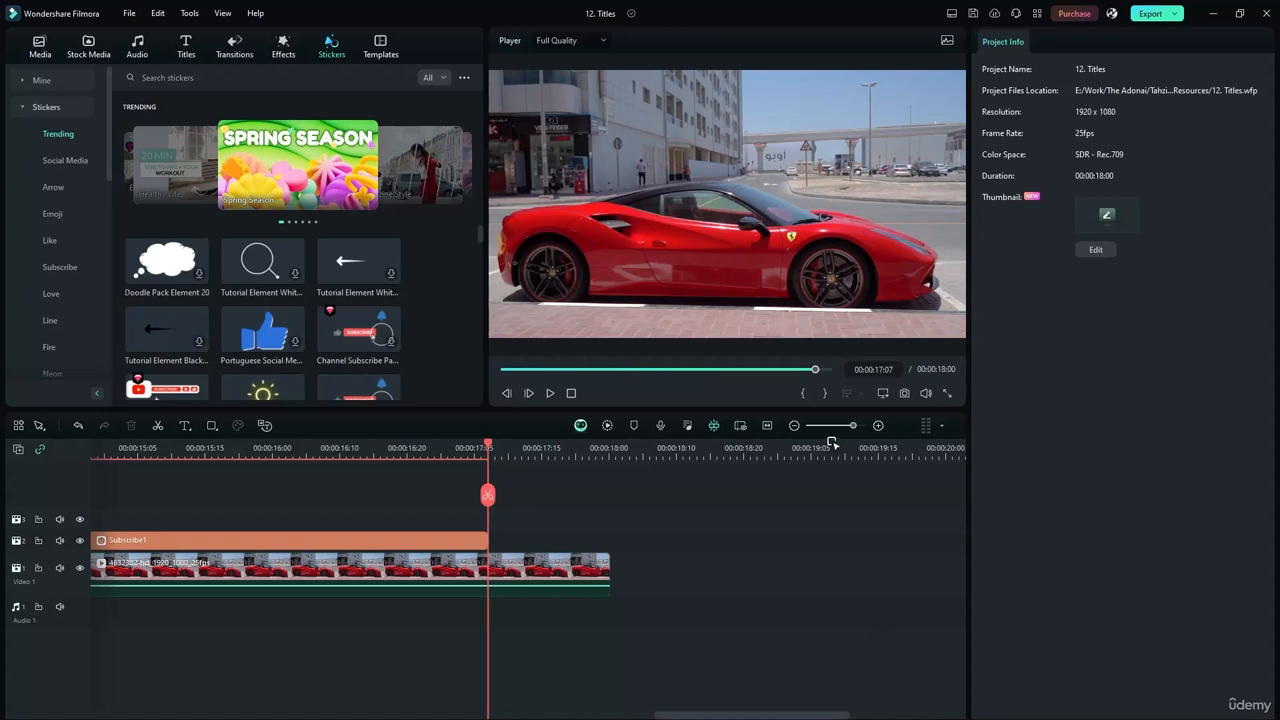
# - Shift the Subscribe1 sticker so it ends with the video at 00:00:18:00, and play back the closing section
pyautogui.click(766, 426)
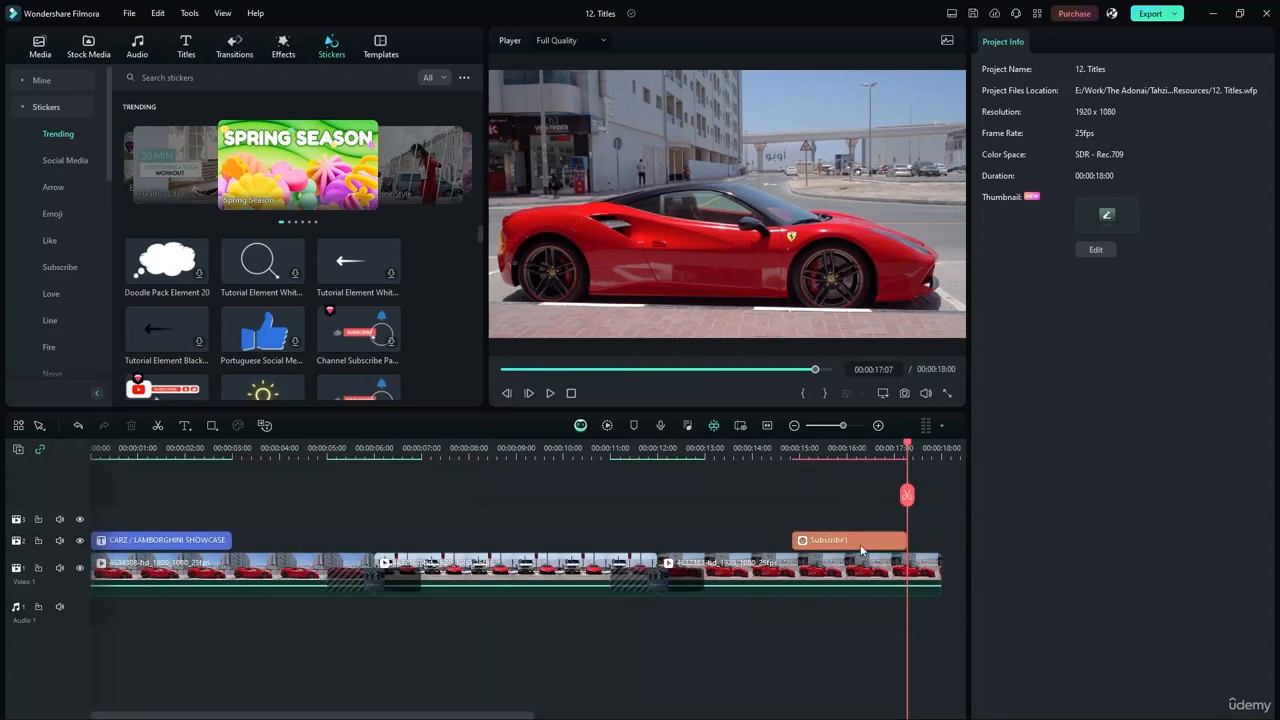
pyautogui.moveTo(900, 450); pyautogui.dragTo(743, 450)
pyautogui.moveTo(848, 540); pyautogui.dragTo(884, 540)
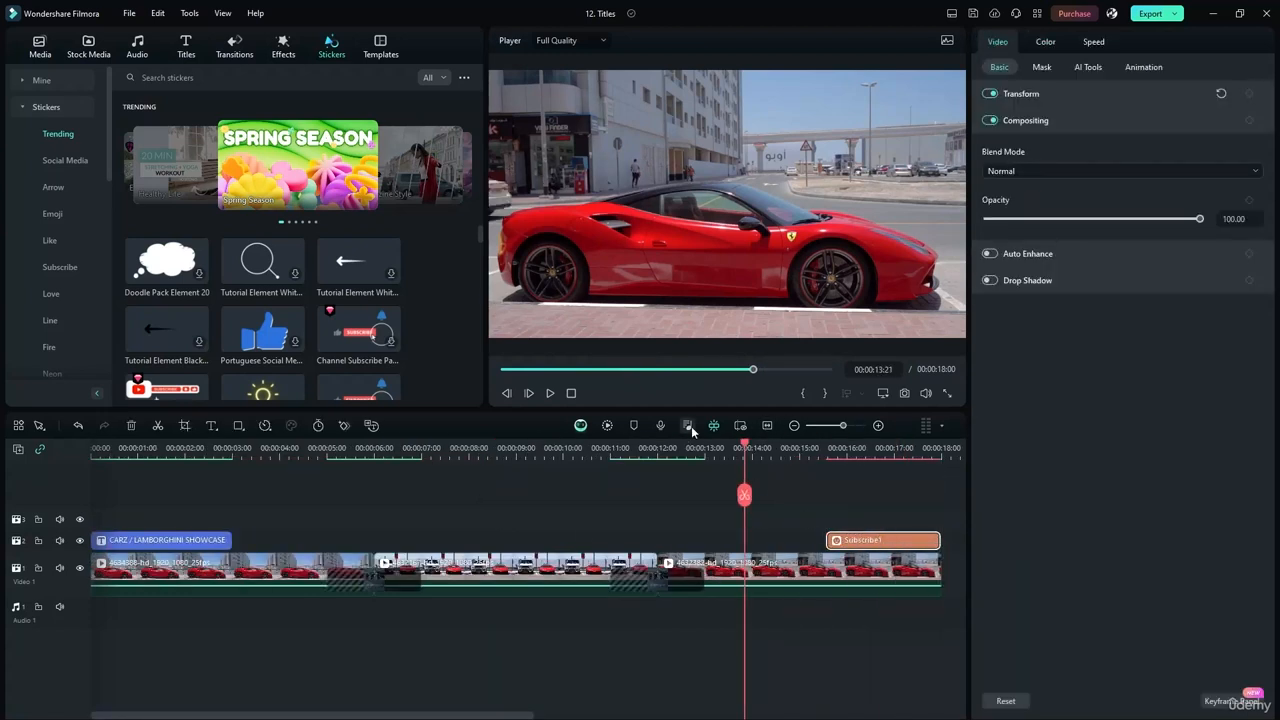
pyautogui.click(548, 393)
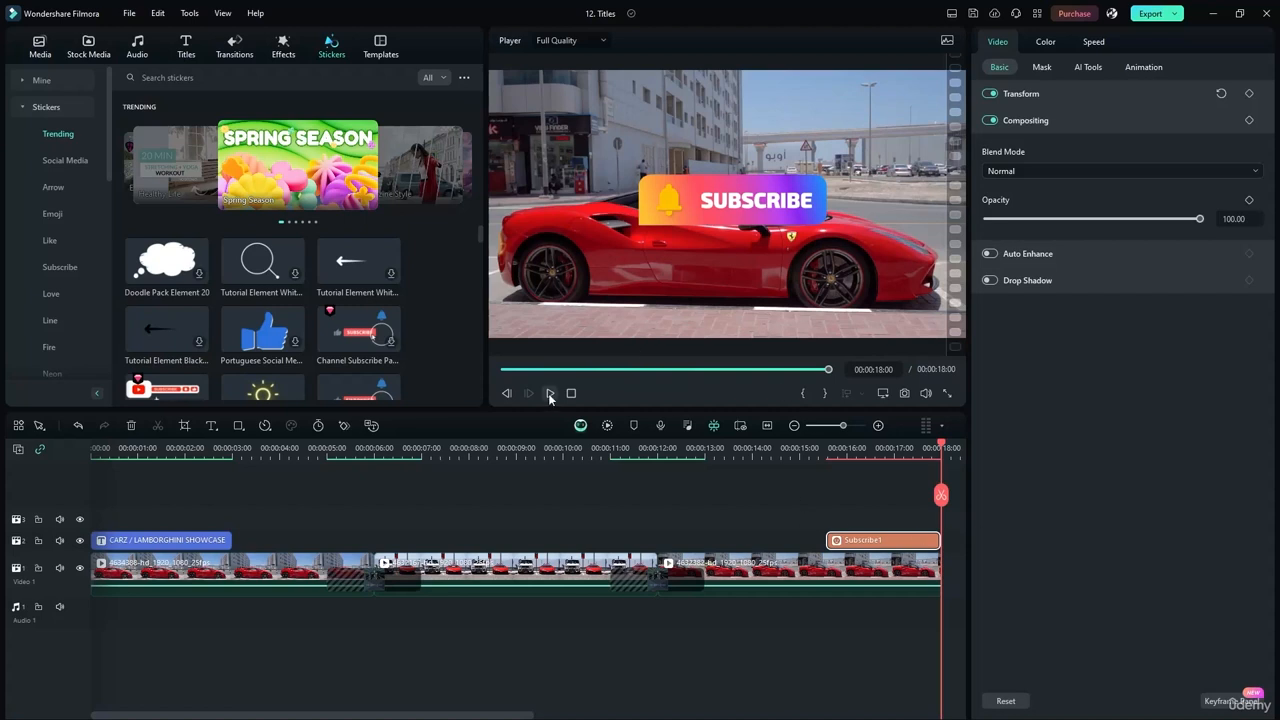
pyautogui.click(550, 393)
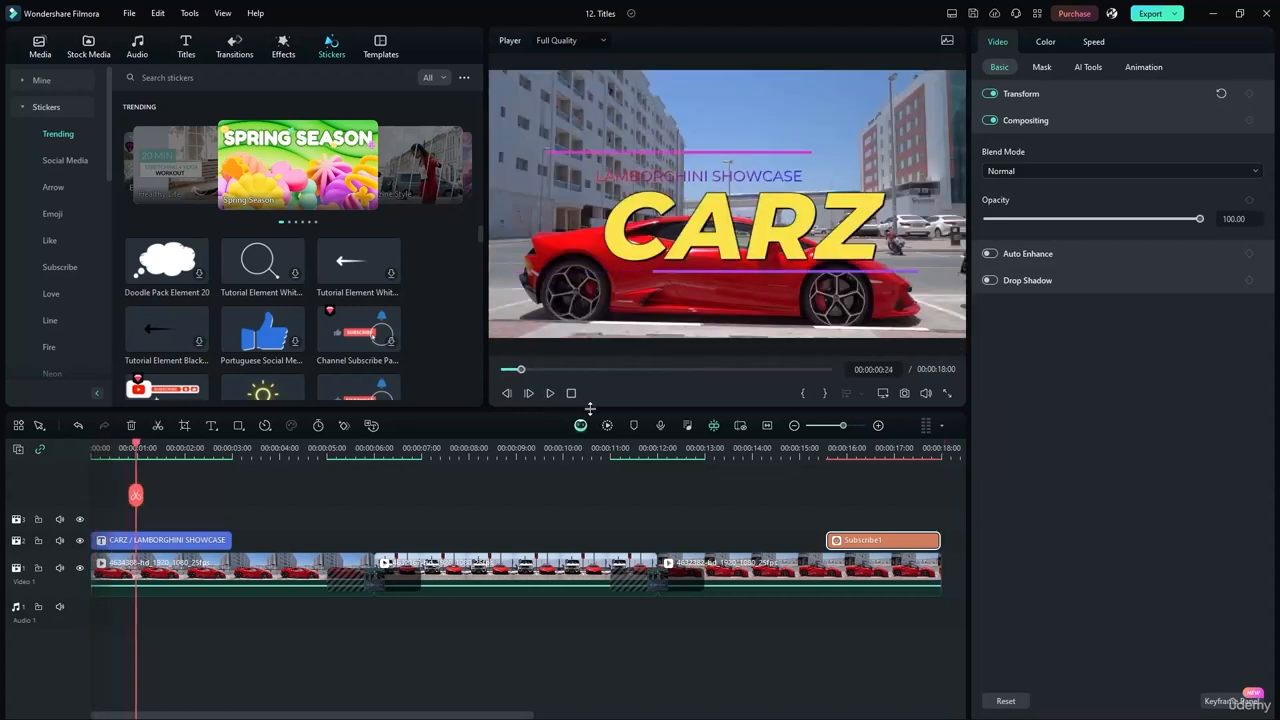
# - Add the purple neon thumbs-up sticker on the track above Subscribe1, starting at about 12.5 seconds
pyautogui.scroll(2, 466, 470)
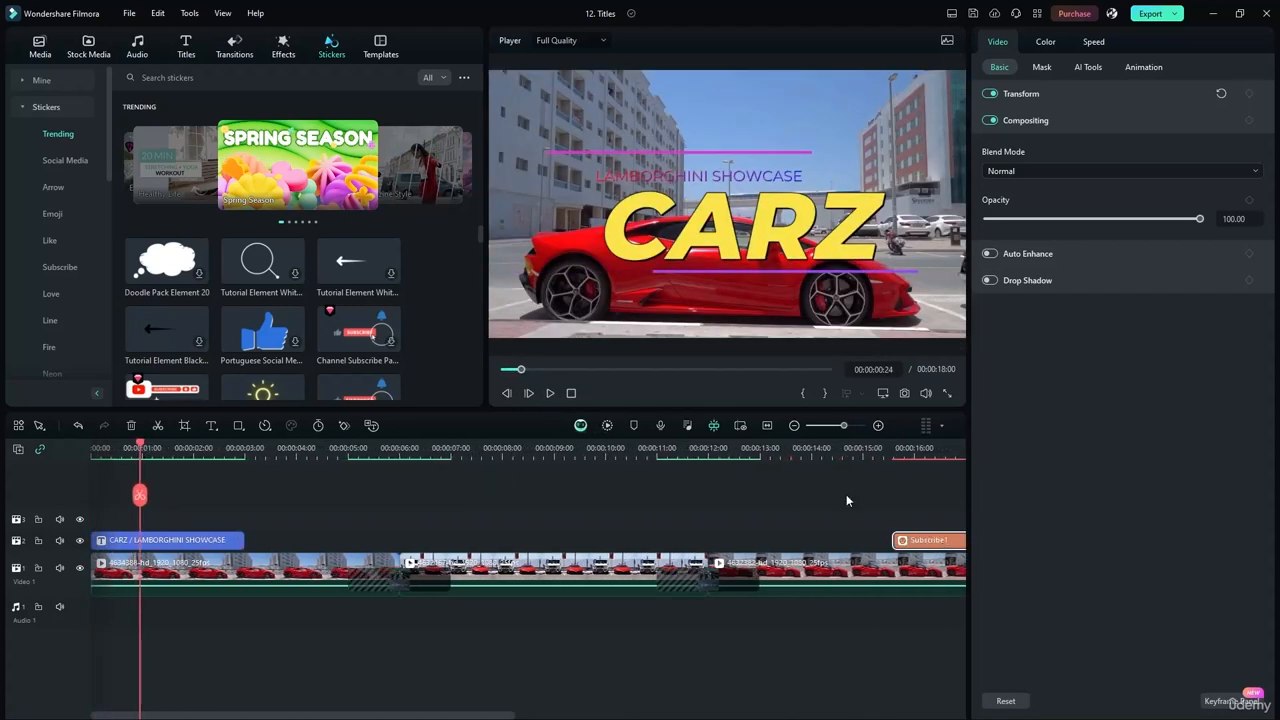
pyautogui.scroll(-10, 324, 254)
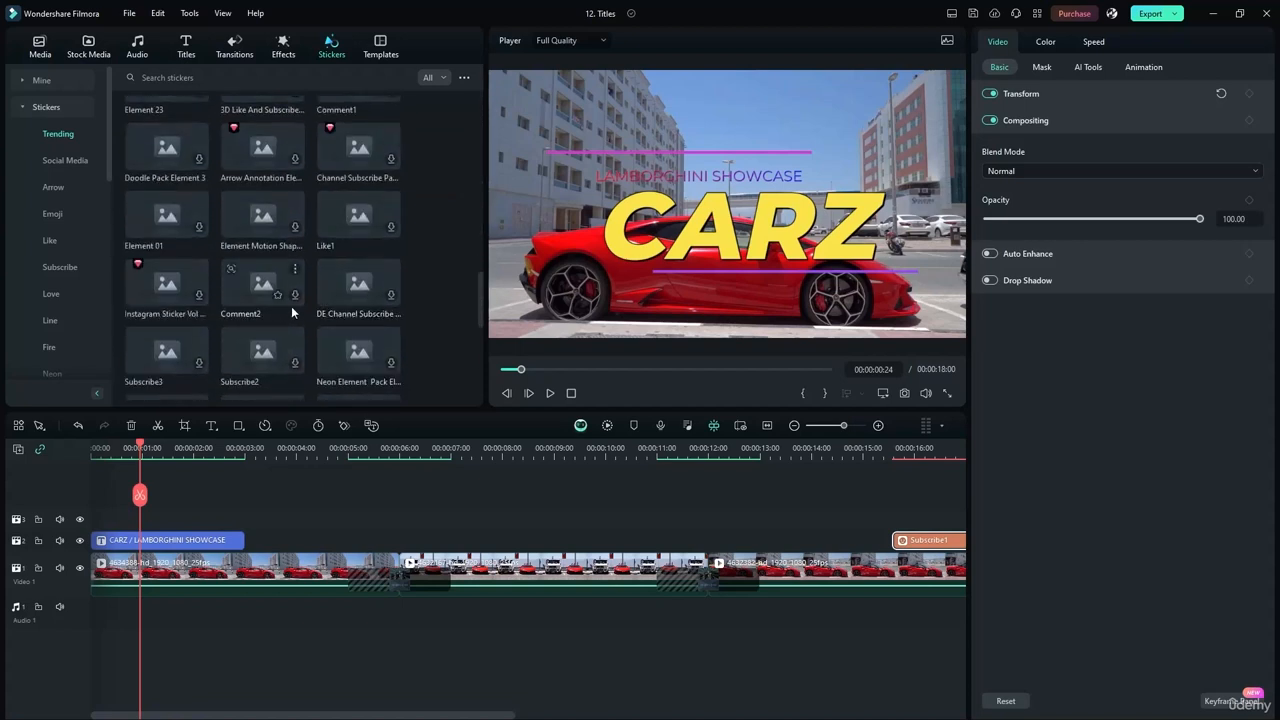
pyautogui.click(358, 352)
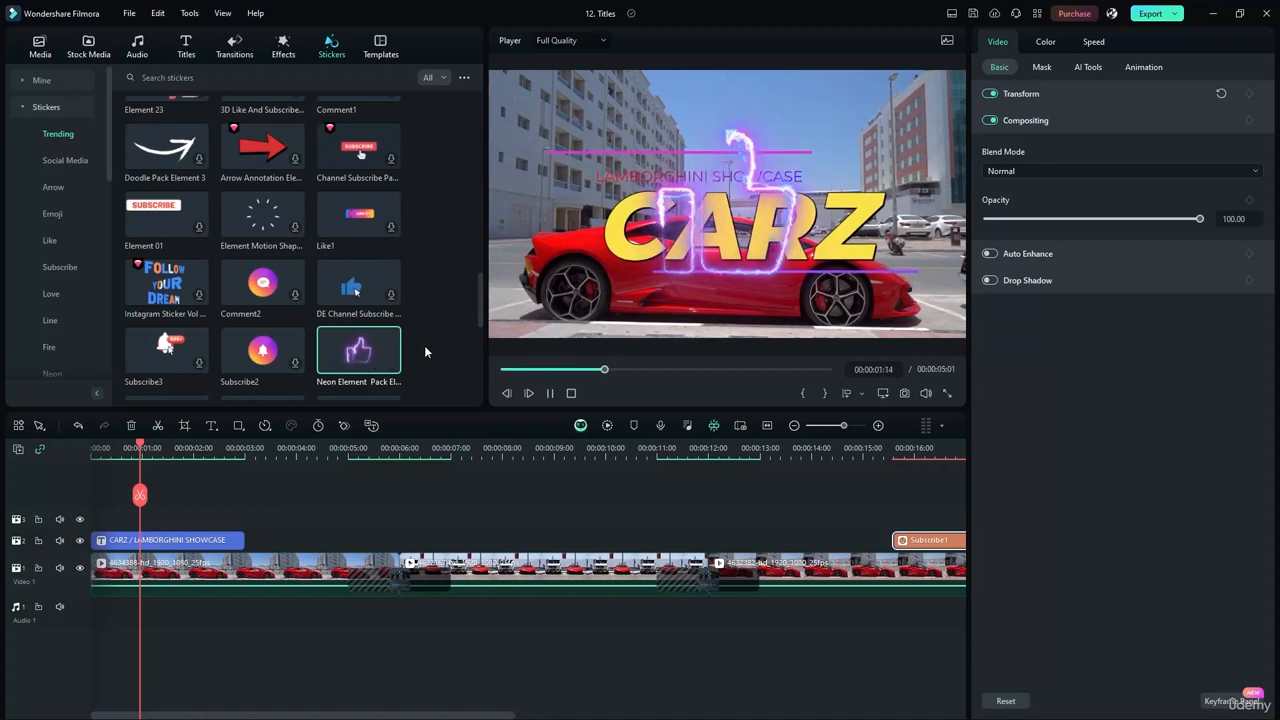
pyautogui.moveTo(358, 350); pyautogui.dragTo(726, 240)
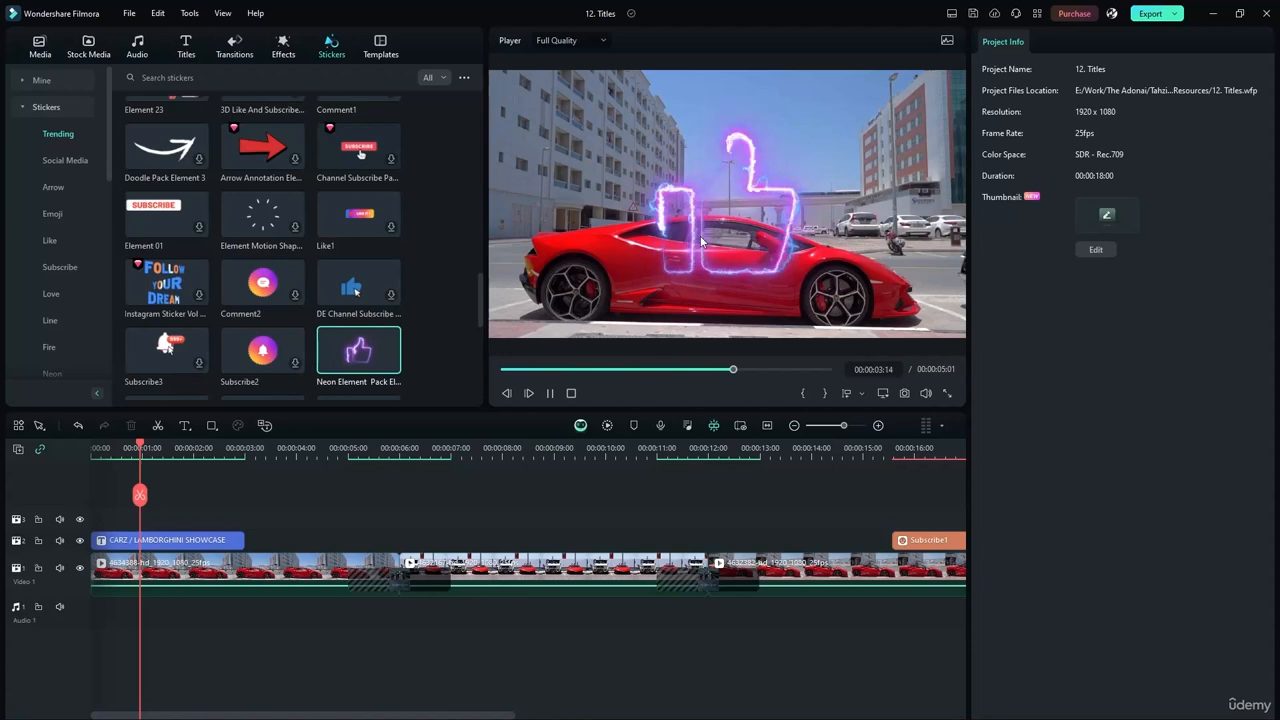
pyautogui.click(390, 366)
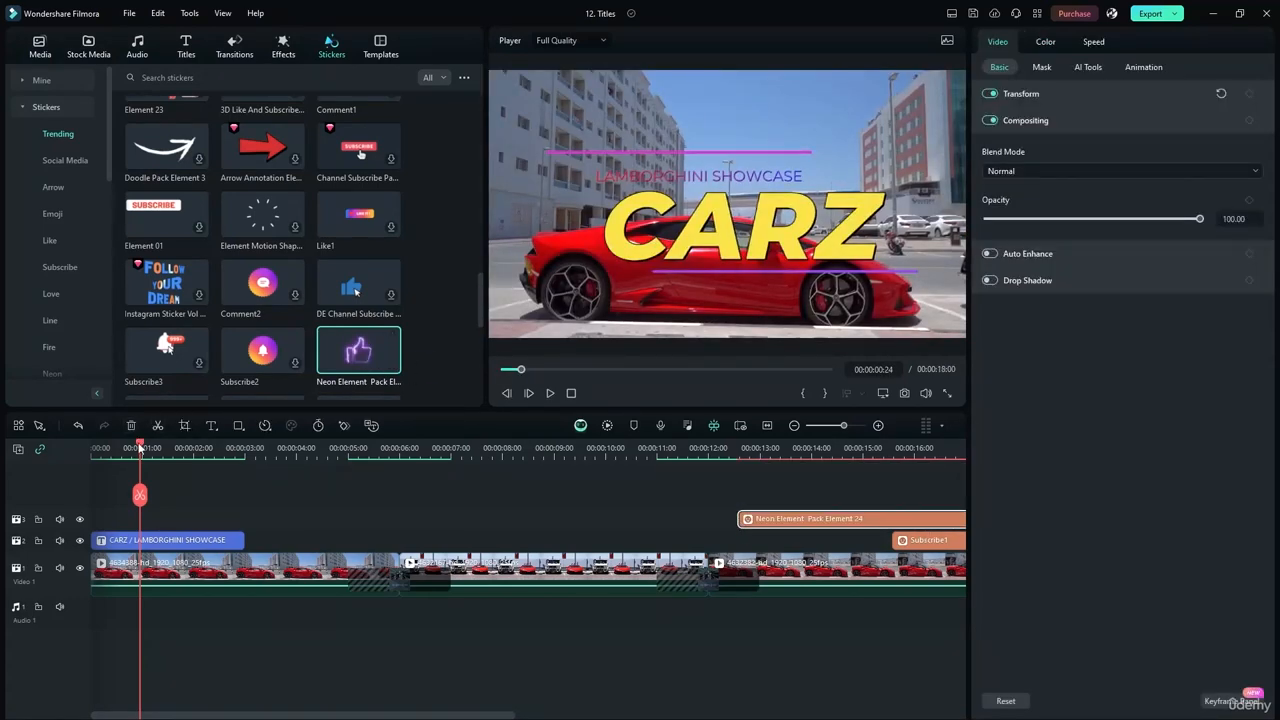
# - Shift the neon thumbs-up sticker so it ends together with the video at 00:00:18:00
pyautogui.moveTo(140, 448); pyautogui.dragTo(776, 448)
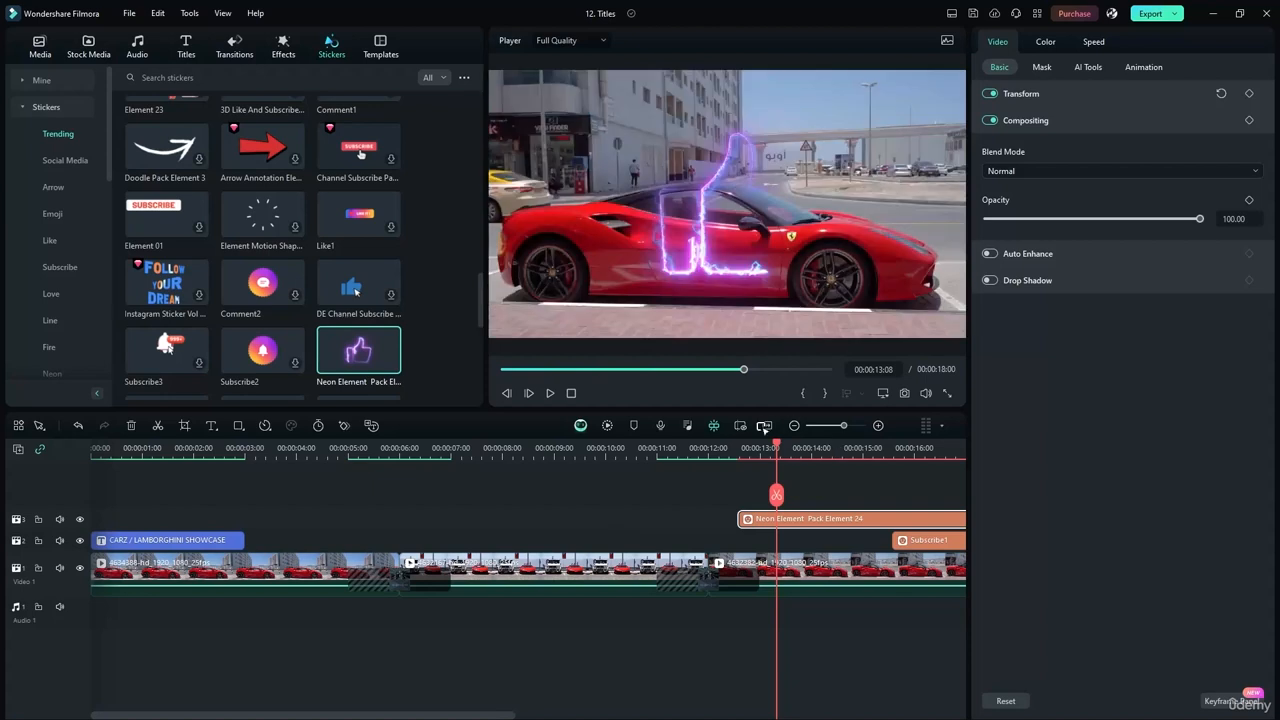
pyautogui.click(769, 425)
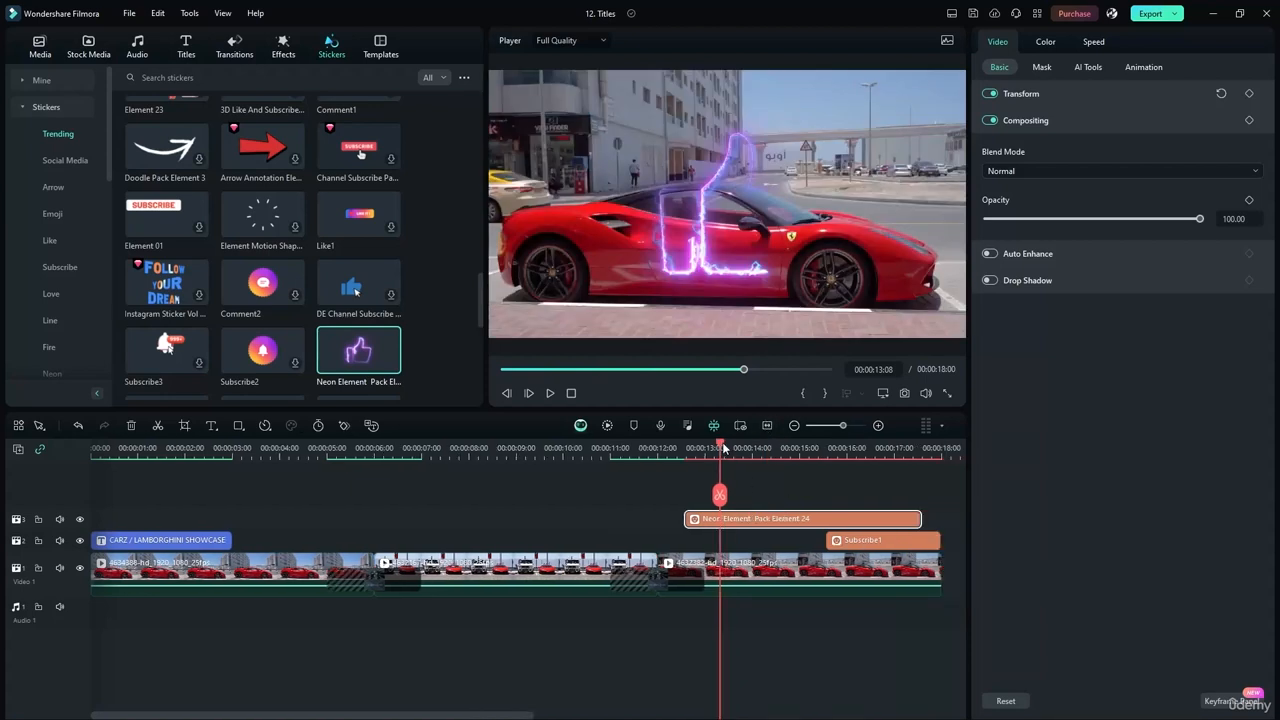
pyautogui.moveTo(724, 448); pyautogui.dragTo(773, 445)
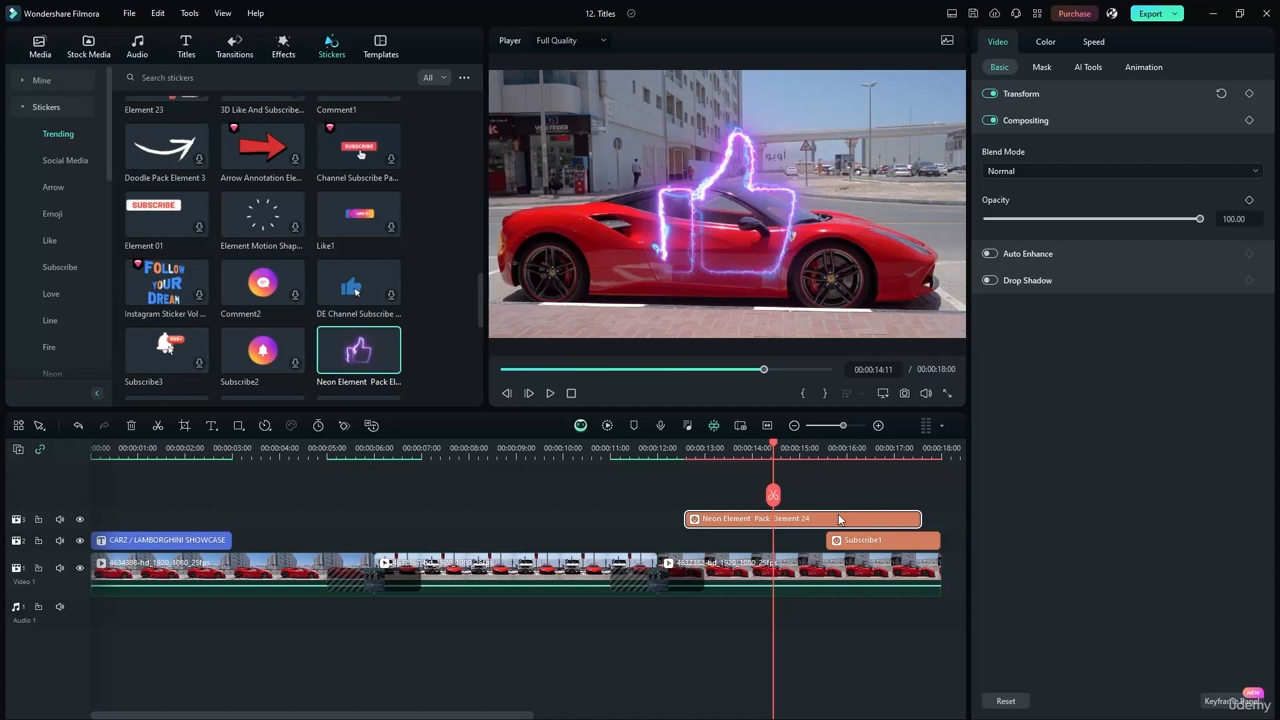
pyautogui.moveTo(839, 519); pyautogui.dragTo(859, 519)
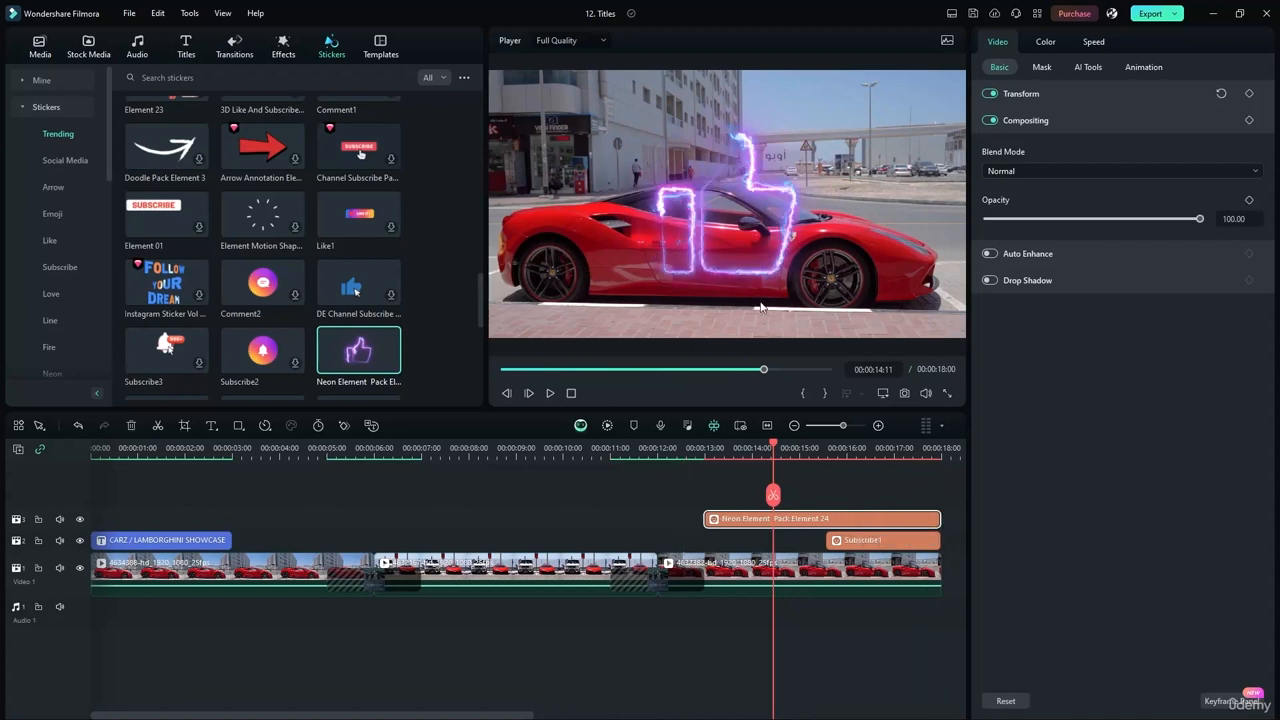
# - At 00:00:17:03, where both stickers overlap, move the Subscribe1 sticker to the upper-right corner of the frame
pyautogui.moveTo(778, 449); pyautogui.dragTo(903, 448)
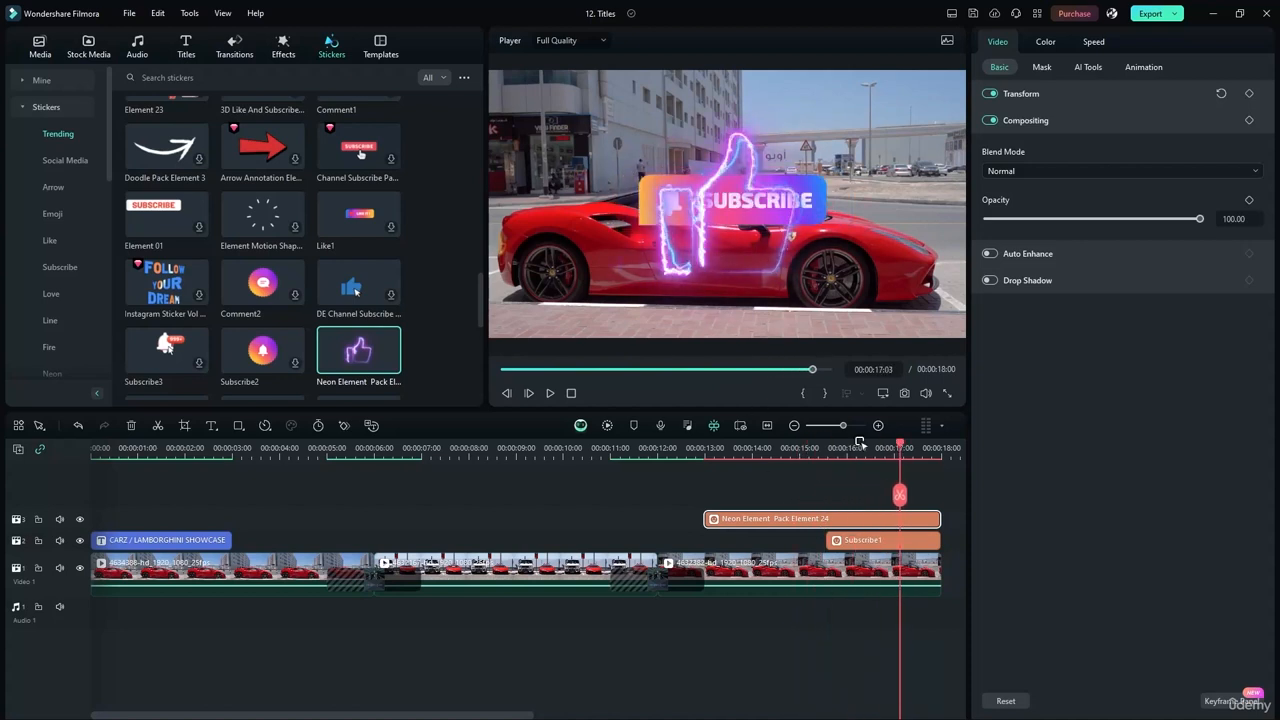
pyautogui.click(852, 539)
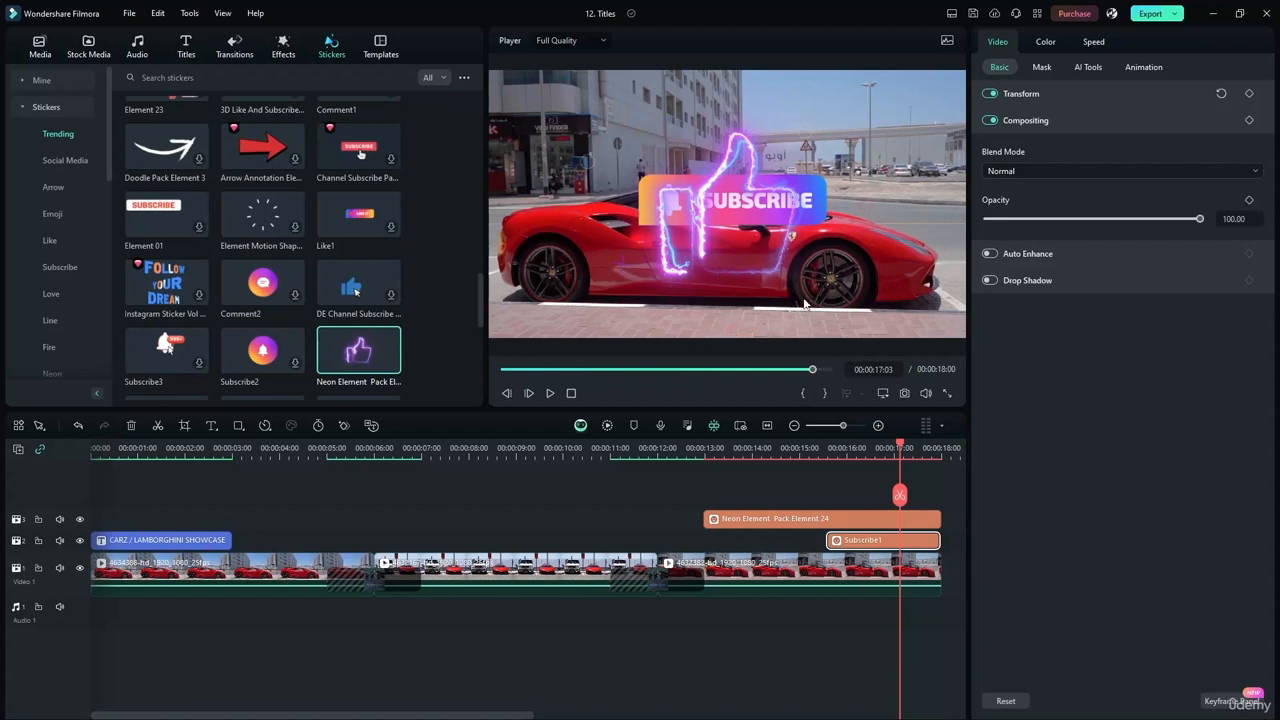
pyautogui.moveTo(763, 214); pyautogui.dragTo(858, 117)
# - Shrink the neon thumbs-up sticker, place it just left of the Subscribe graphic, and check the layout at 00:00:16:08
pyautogui.click(560, 220)
pyautogui.moveTo(678, 336); pyautogui.dragTo(730, 123)
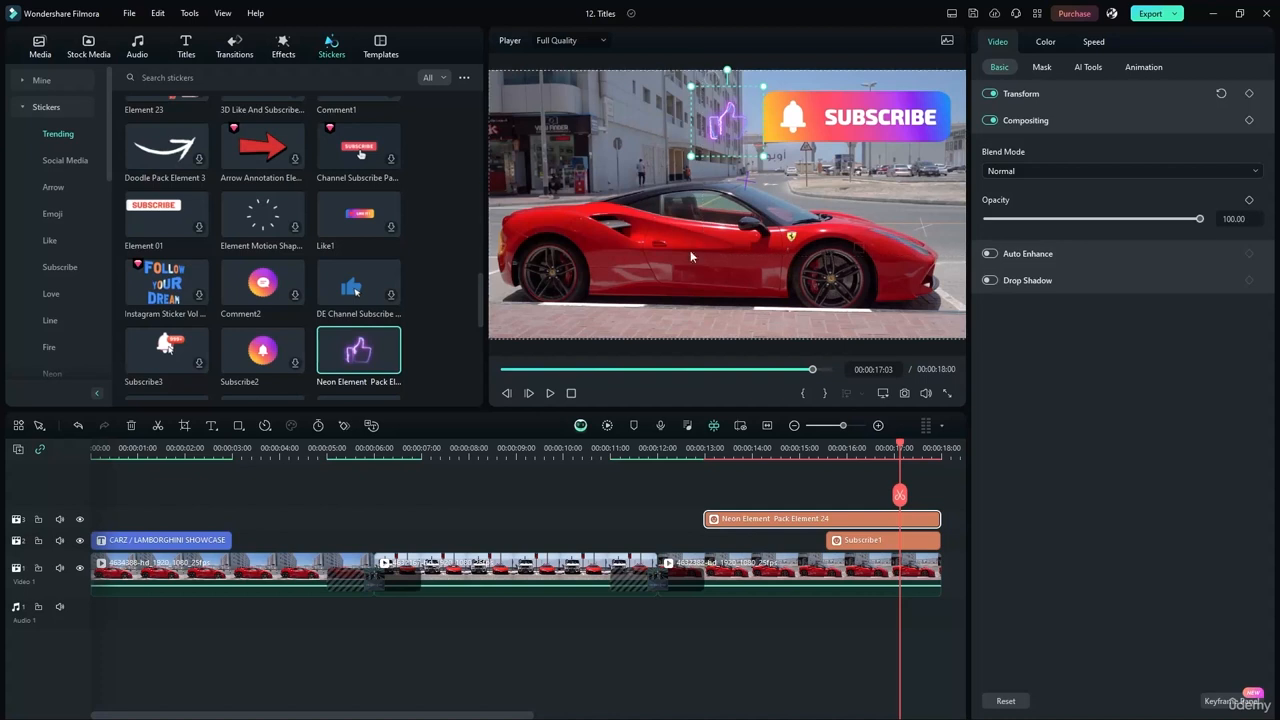
pyautogui.moveTo(898, 449); pyautogui.dragTo(863, 449)
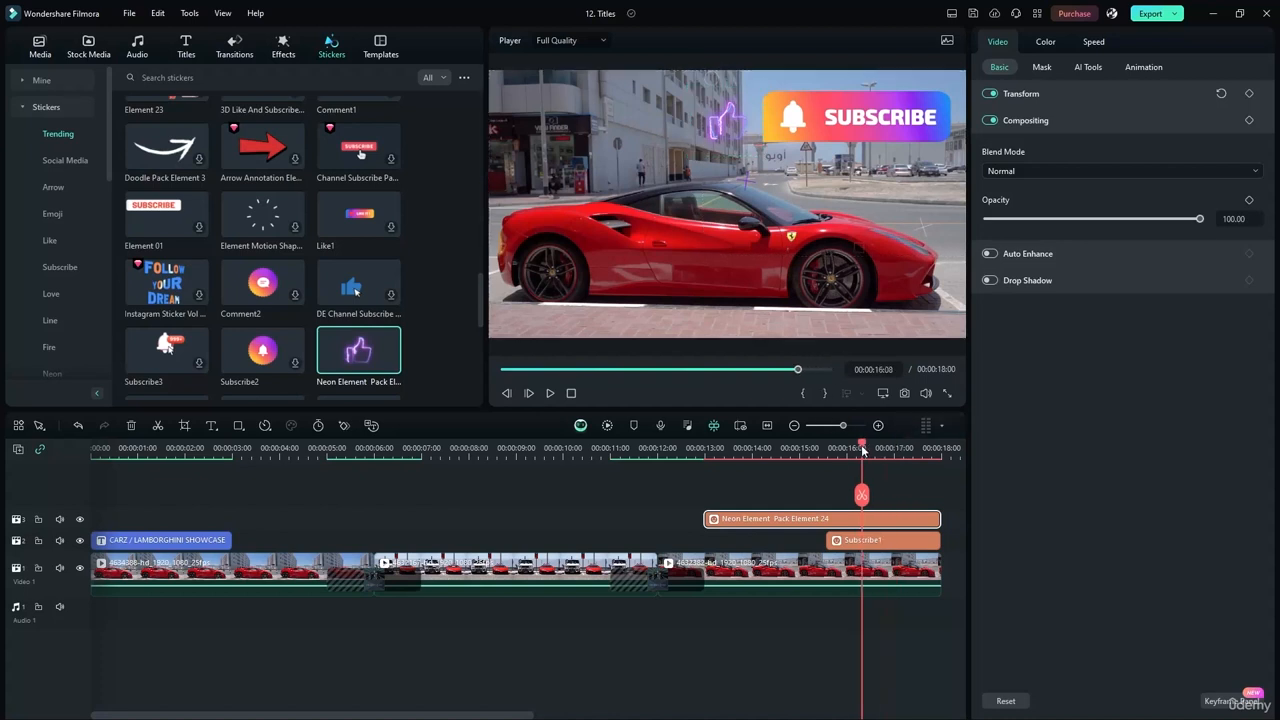
# - Trim the start of the neon thumbs-up sticker to match Subscribe1 at 00:00:15:14 and play back the ending
pyautogui.moveTo(706, 521); pyautogui.dragTo(878, 542)
pyautogui.moveTo(862, 444); pyautogui.dragTo(788, 446)
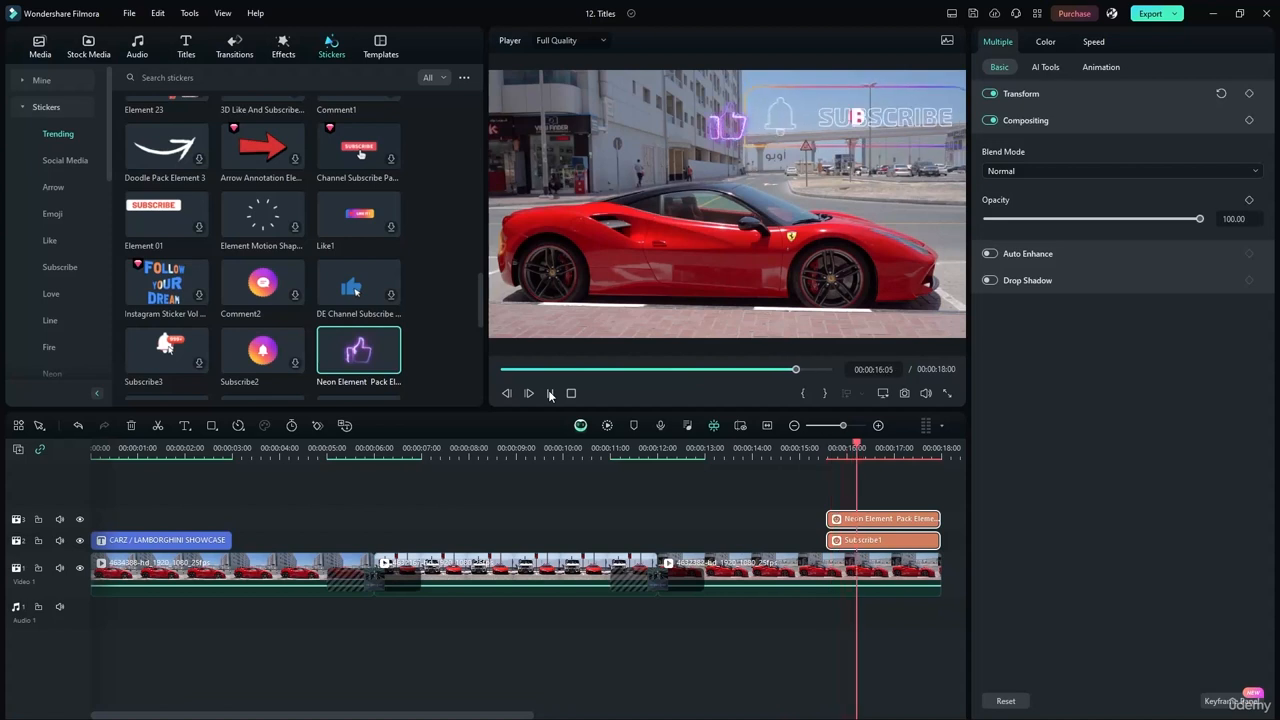
# - Apply the Fade In preset animation to the neon thumbs-up sticker
pyautogui.click(852, 519)
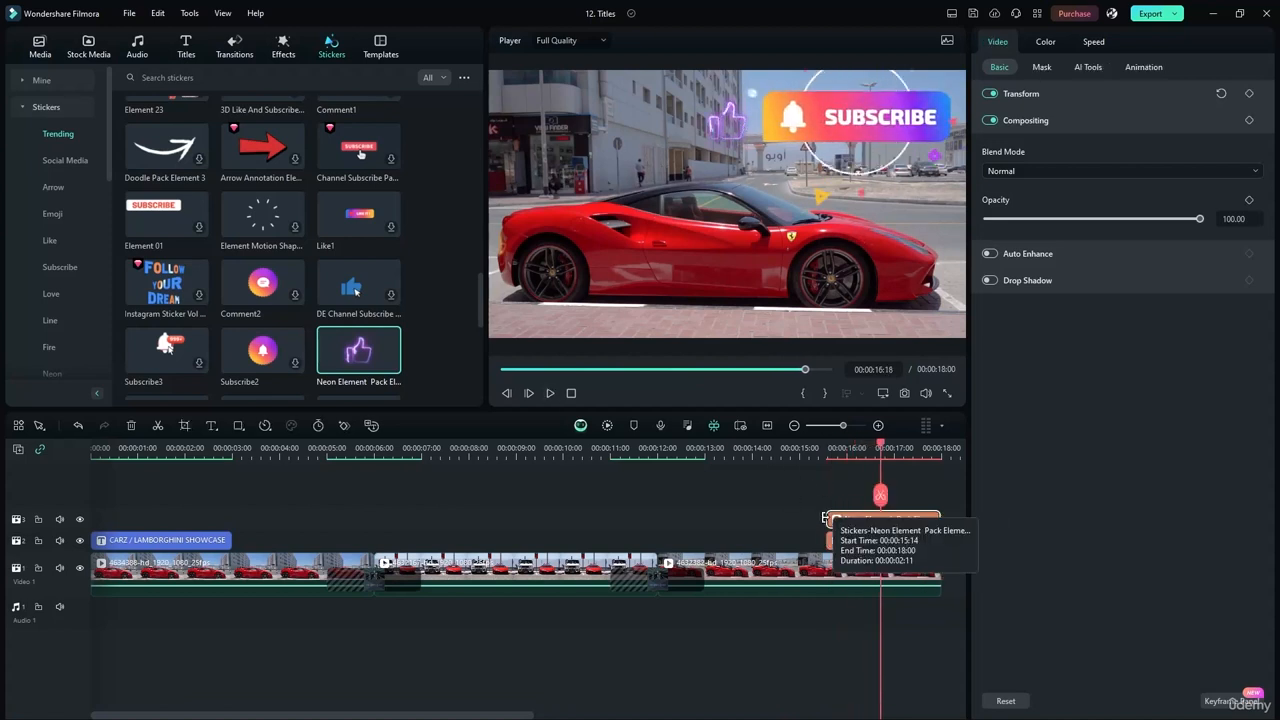
pyautogui.click(1128, 66)
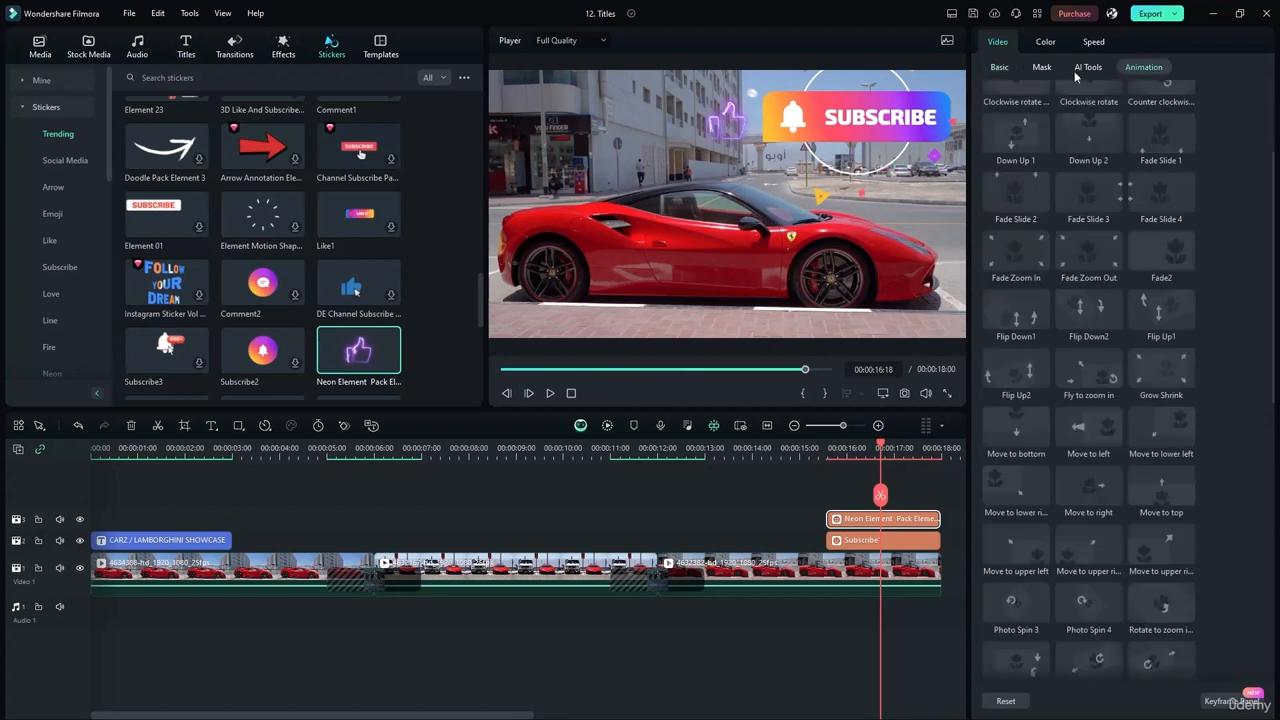
pyautogui.click(1047, 95)
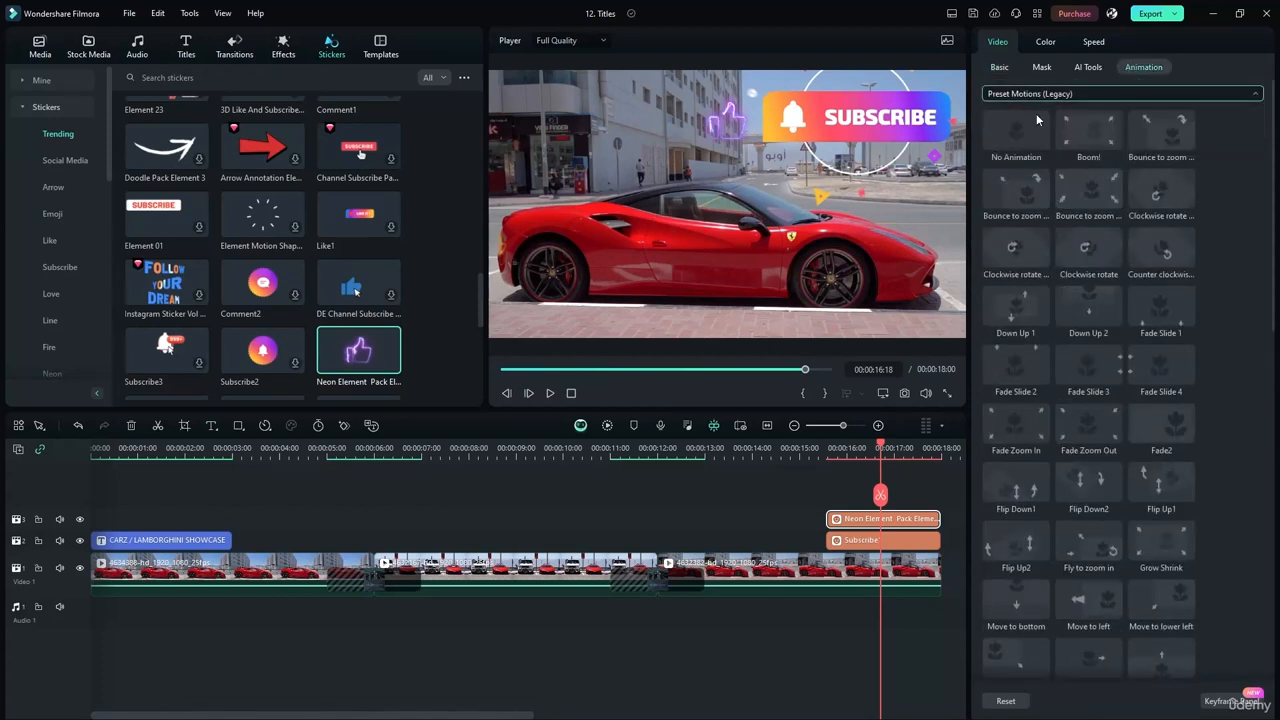
pyautogui.click(1036, 113)
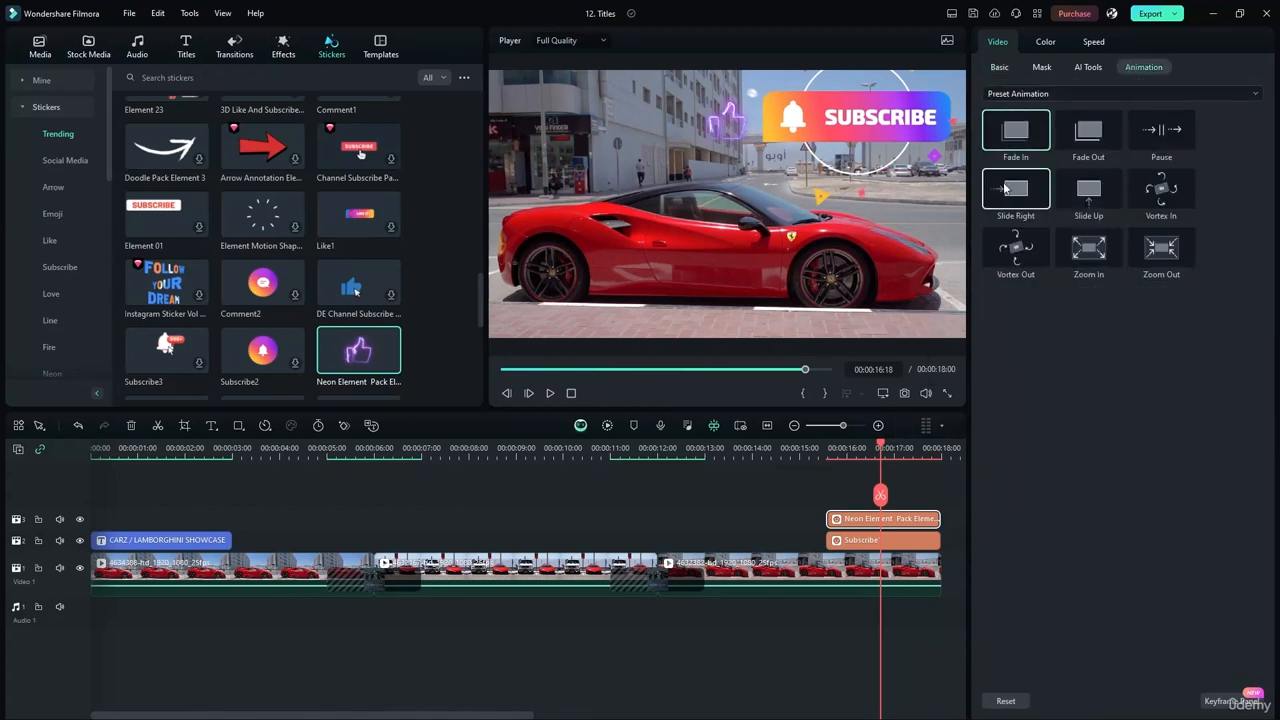
pyautogui.moveTo(1005, 188)
pyautogui.mouseDown()
pyautogui.moveTo(900, 521)
pyautogui.moveTo(822, 520)
pyautogui.mouseUp()
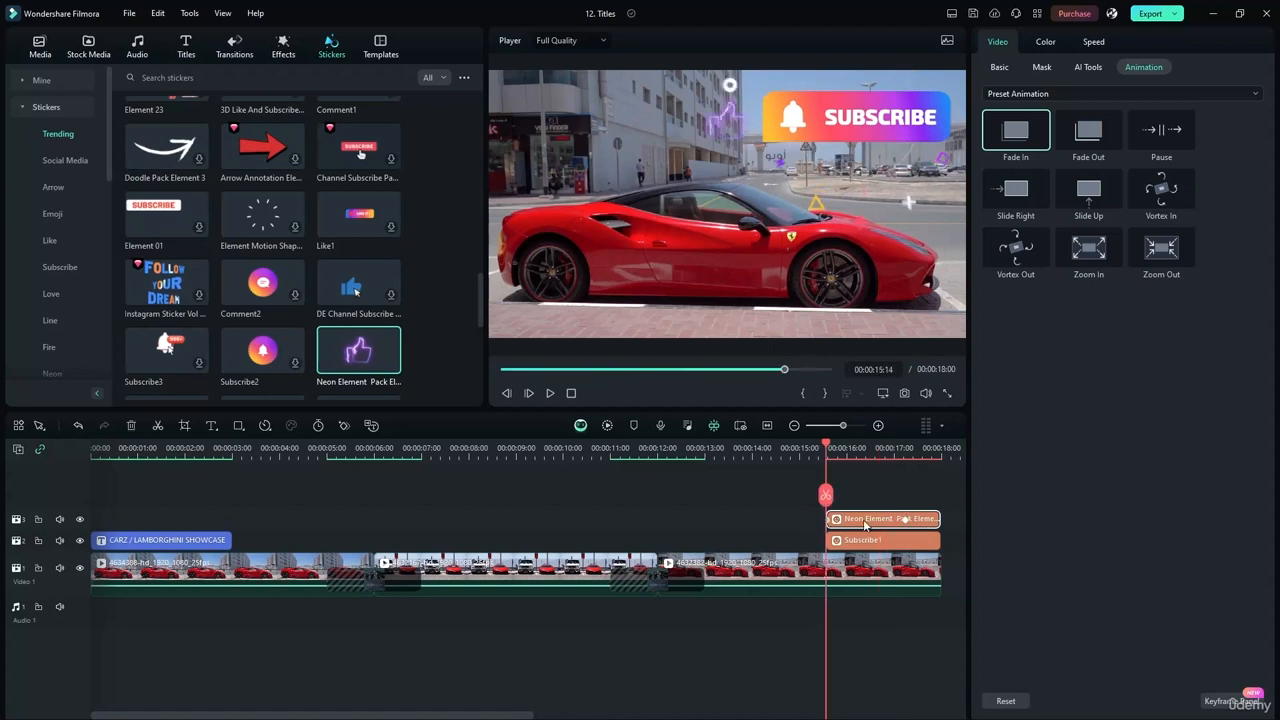
# - Move the neon sticker's fade-in end keyframe to 00:00:16:01 and play back the fade from 00:00:15:03
pyautogui.moveTo(905, 521); pyautogui.dragTo(852, 519)
pyautogui.click(848, 443)
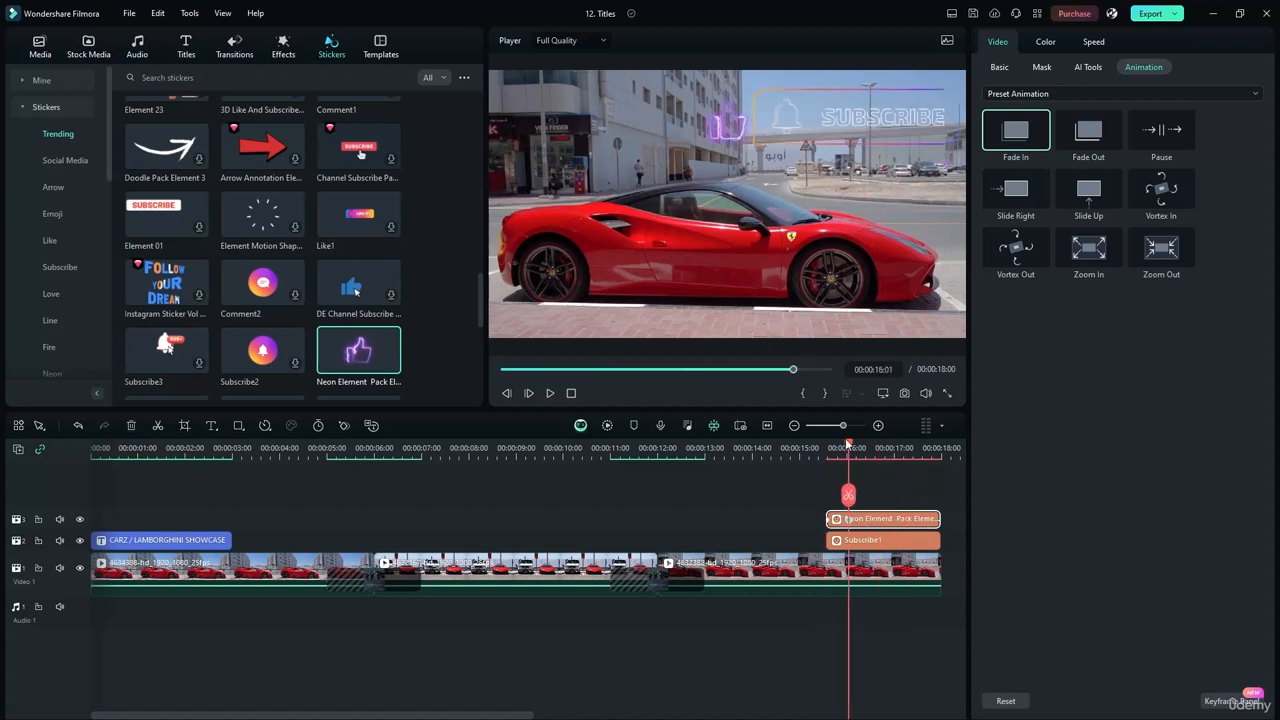
pyautogui.moveTo(848, 443); pyautogui.dragTo(805, 445)
pyautogui.click(550, 393)
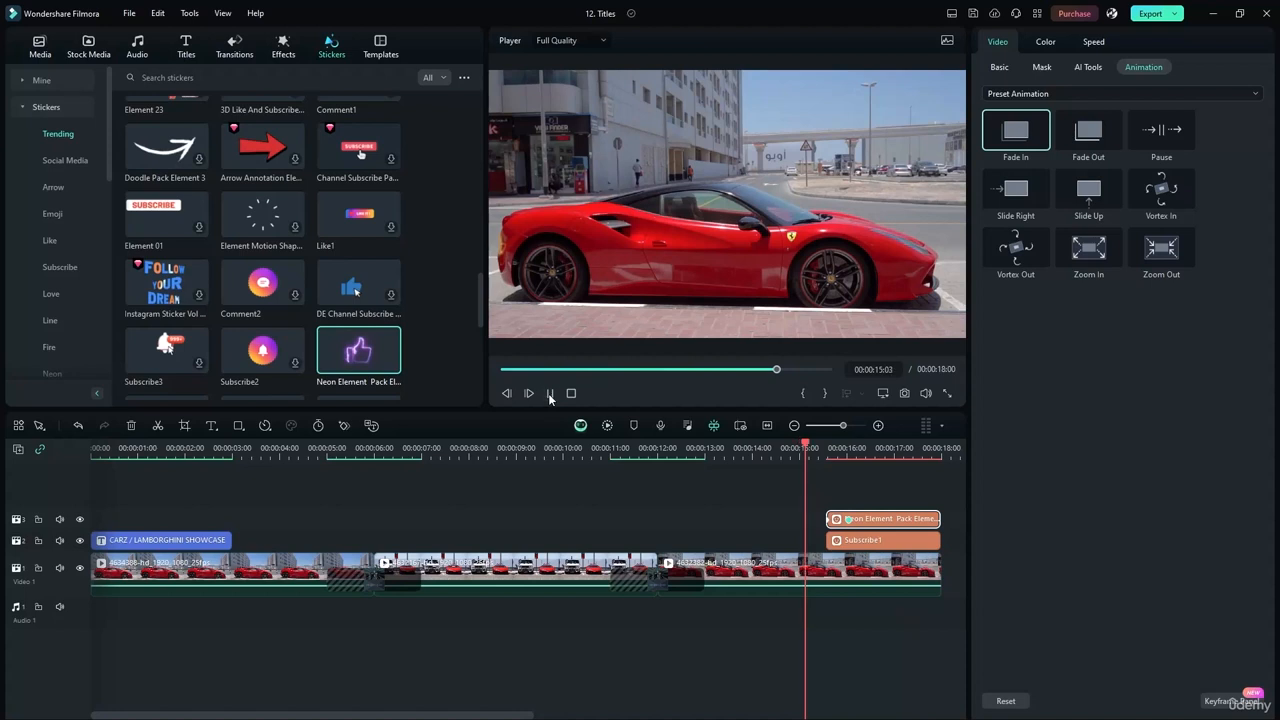
pyautogui.click(550, 393)
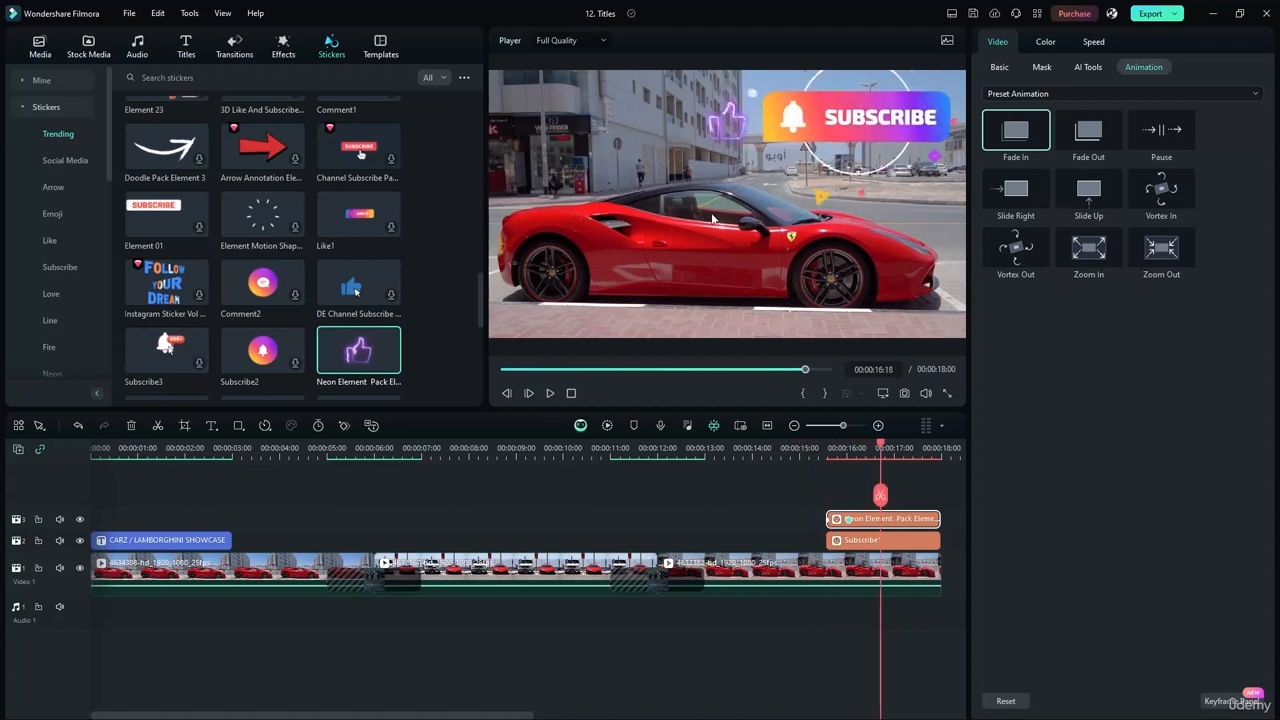
# - With the playhead at 00:00:16:22, move the neon thumbs-up sticker up one track, leaving an empty track above Subscribe1
pyautogui.moveTo(884, 452)
pyautogui.mouseDown()
pyautogui.moveTo(826, 440)
pyautogui.moveTo(889, 446)
pyautogui.mouseUp()
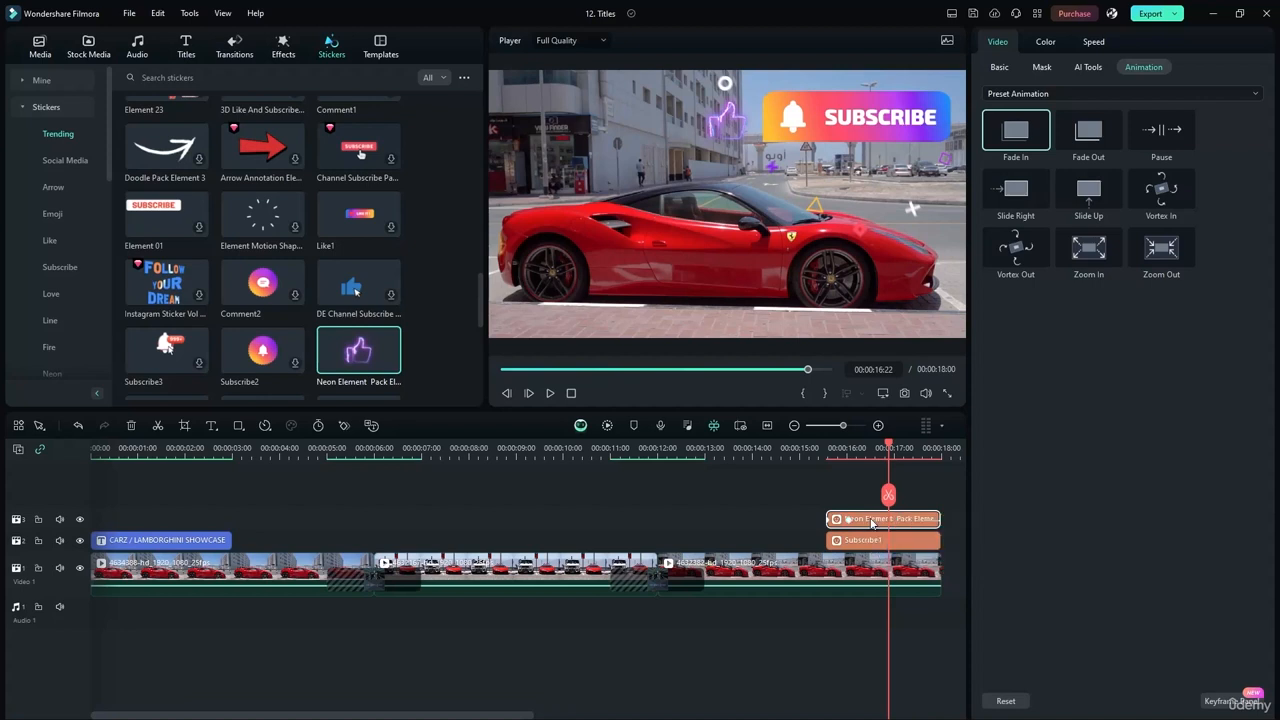
pyautogui.moveTo(866, 518)
pyautogui.mouseDown()
pyautogui.moveTo(866, 492)
pyautogui.moveTo(868, 510)
pyautogui.mouseUp()
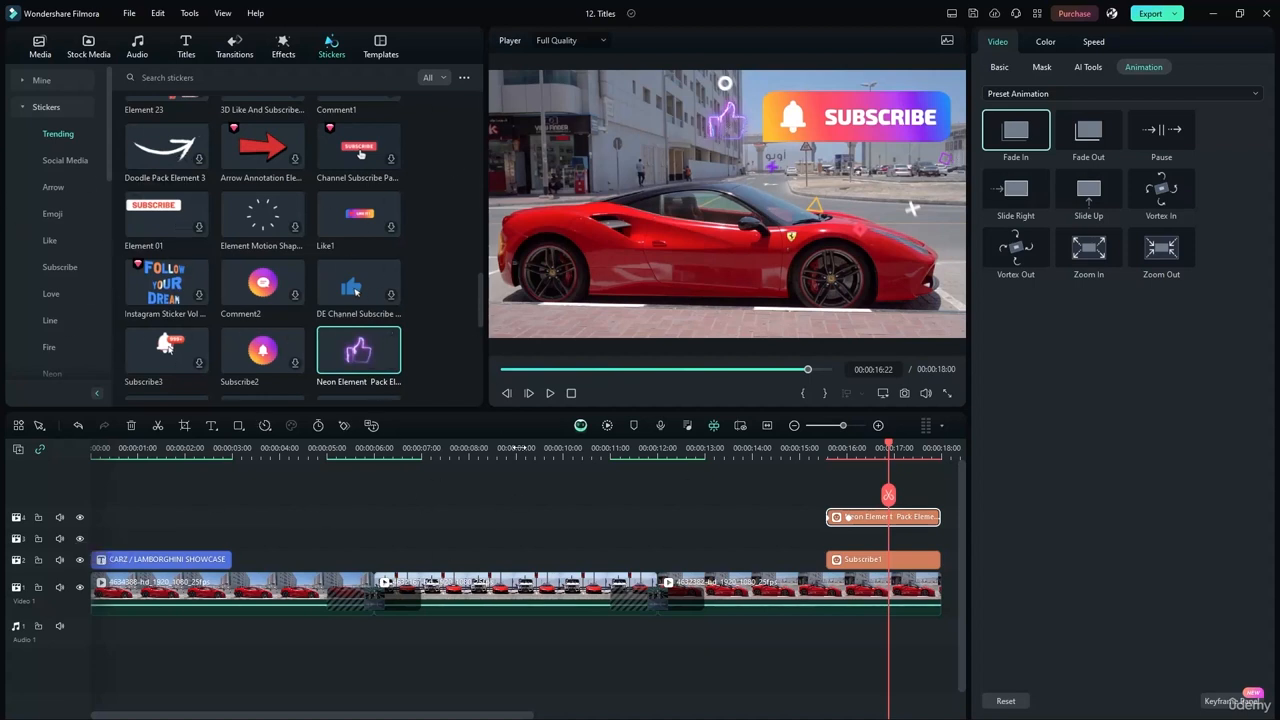
# - Draw an arrow shape over the car and fit its clip to the stickers, from 00:00:15:14 to 00:00:18:00
pyautogui.click(238, 425)
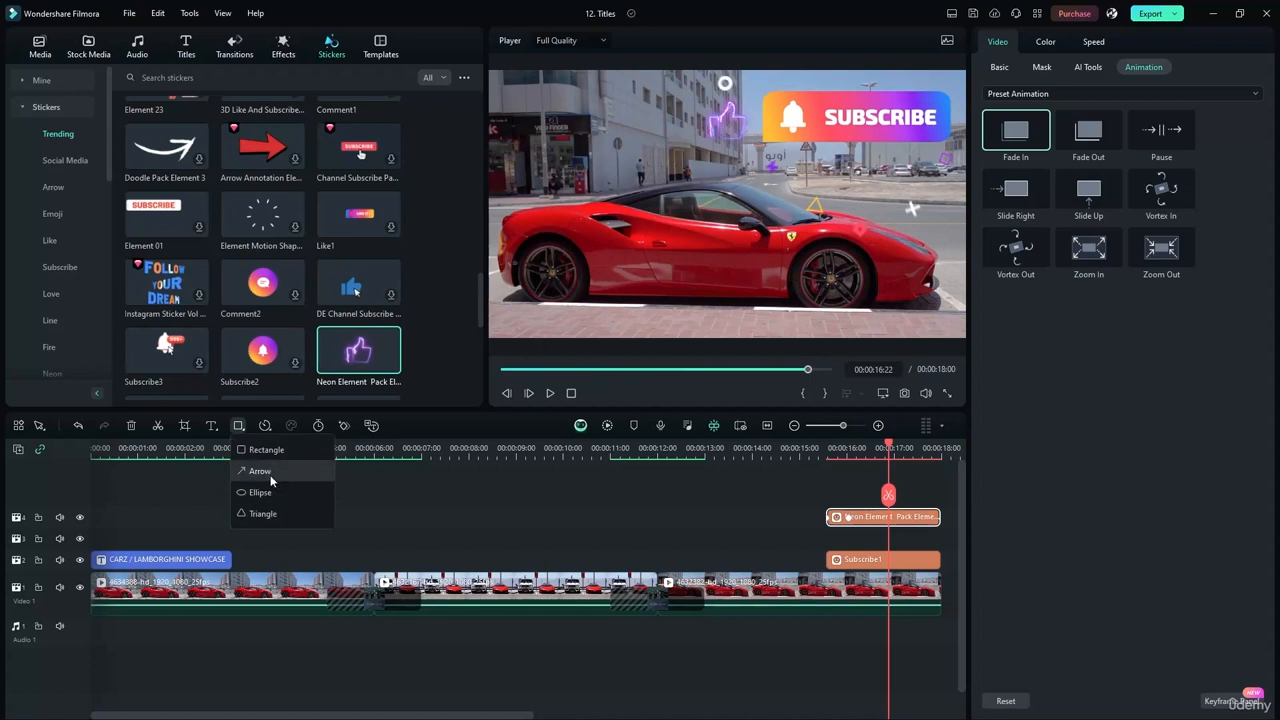
pyautogui.click(271, 481)
pyautogui.moveTo(563, 228)
pyautogui.mouseDown()
pyautogui.moveTo(940, 200)
pyautogui.moveTo(830, 128)
pyautogui.moveTo(725, 124)
pyautogui.mouseUp()
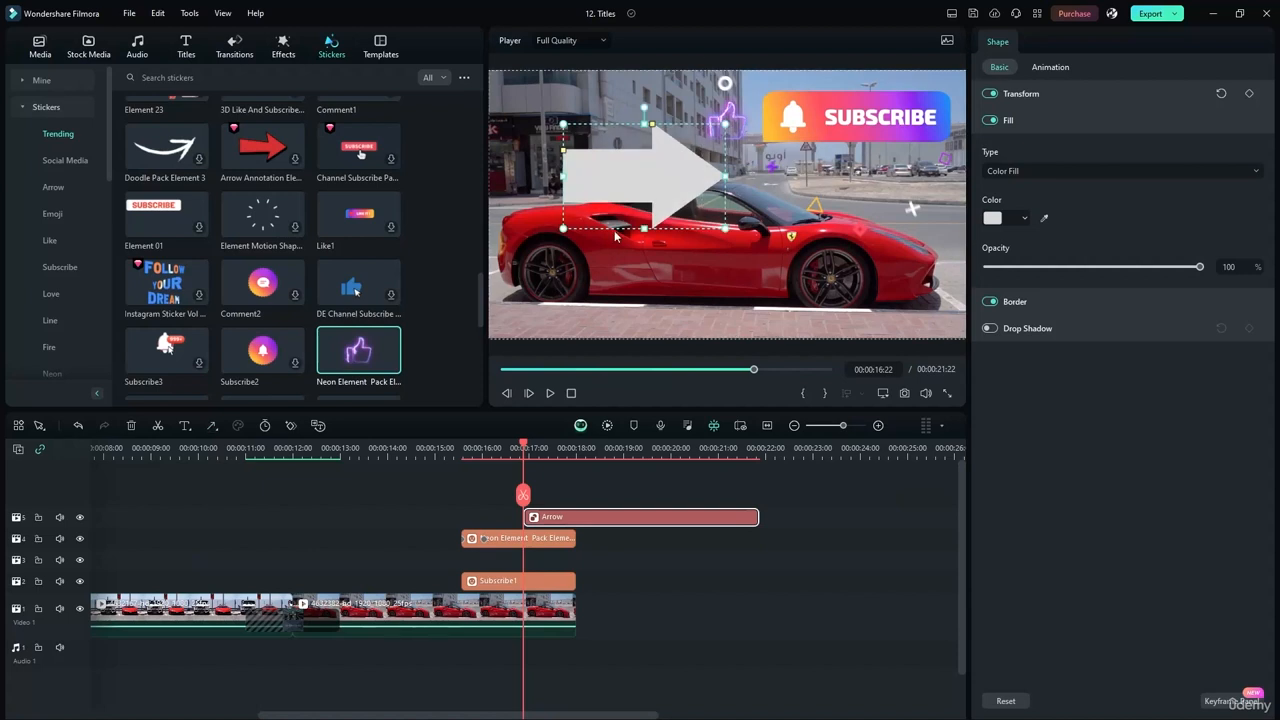
pyautogui.moveTo(658, 180); pyautogui.dragTo(667, 237)
pyautogui.moveTo(606, 516); pyautogui.dragTo(544, 516)
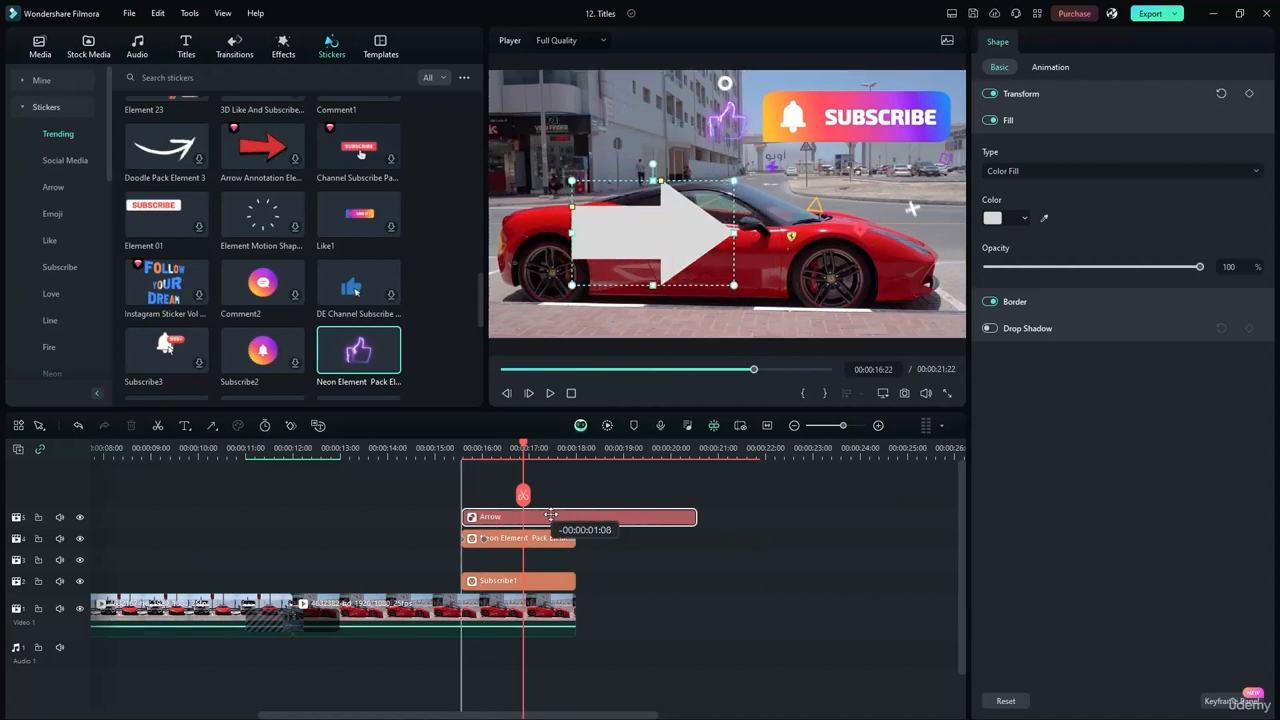
pyautogui.moveTo(700, 516); pyautogui.dragTo(573, 516)
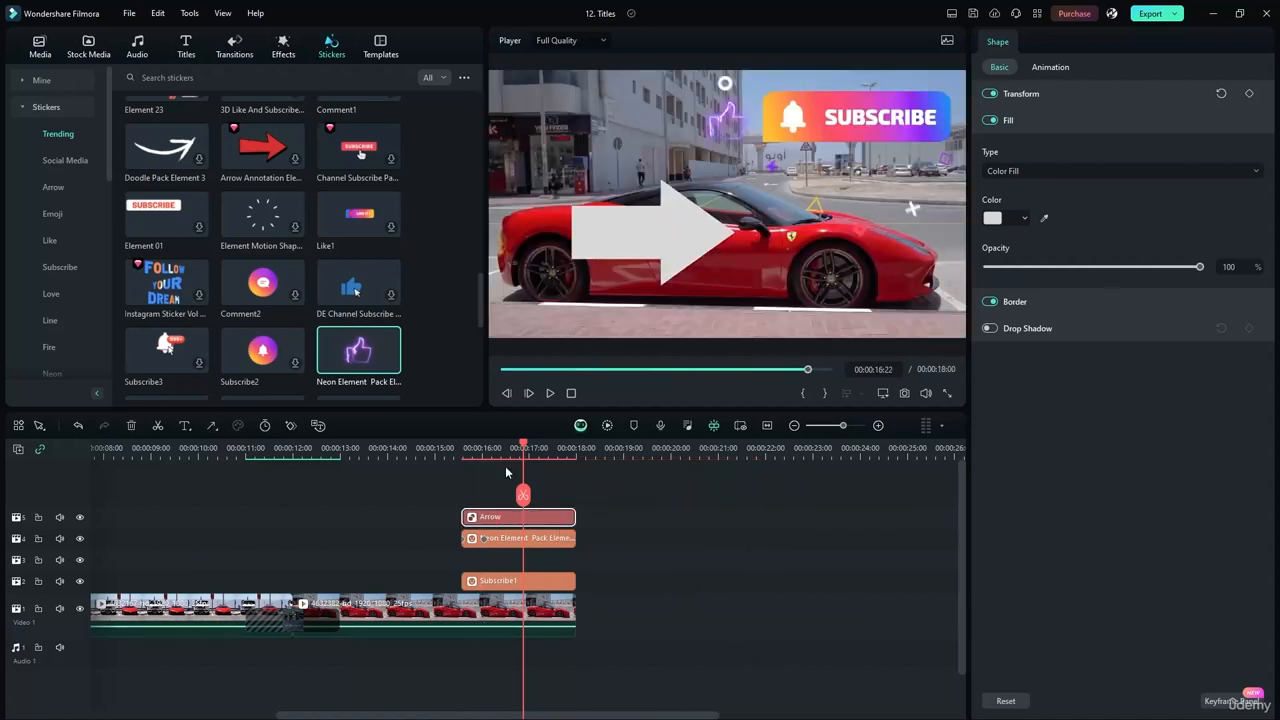
# - Shrink the arrow over the thumbs-up, just left of the Subscribe graphic, and move its clip beneath the neon sticker
pyautogui.moveTo(617, 247); pyautogui.dragTo(749, 130)
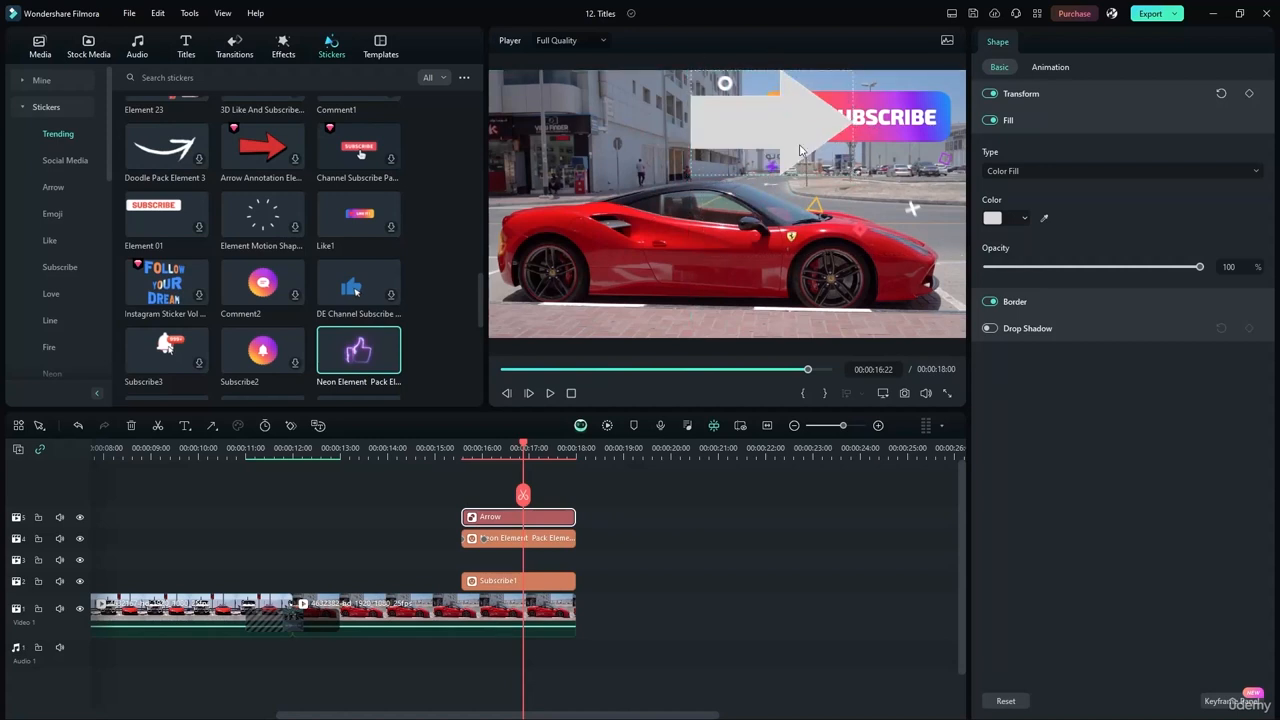
pyautogui.moveTo(853, 176); pyautogui.dragTo(744, 125)
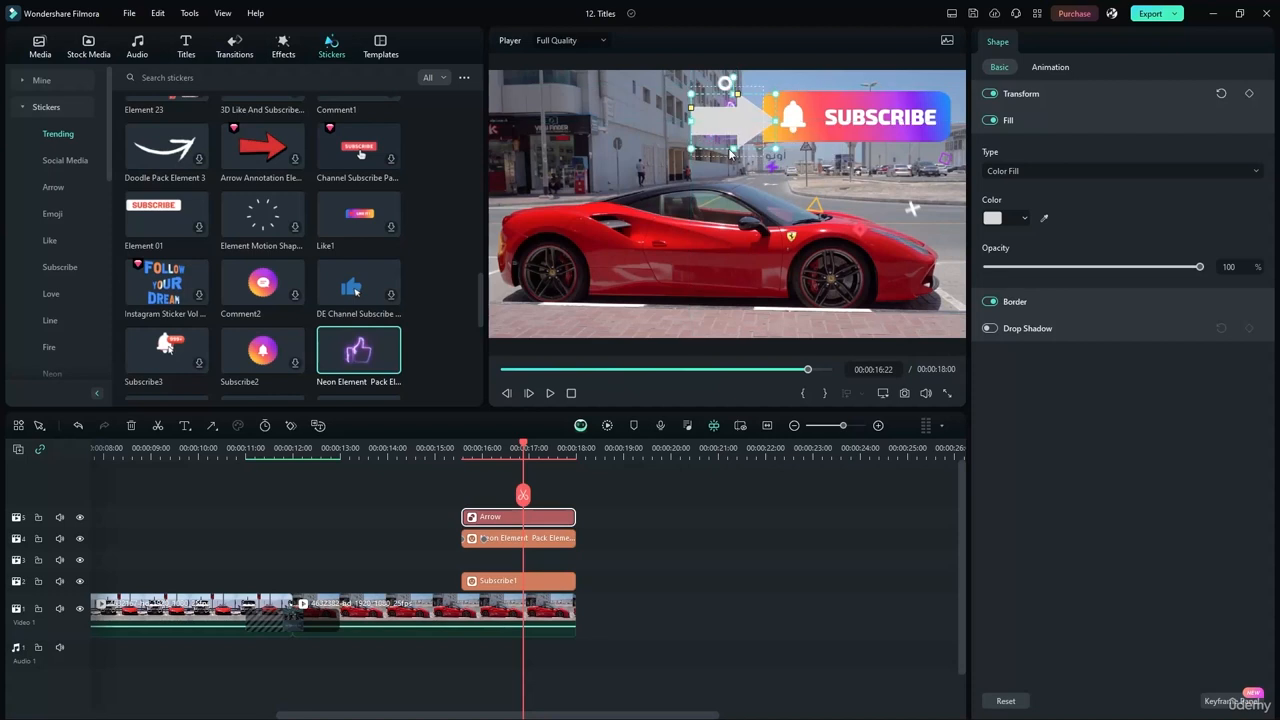
pyautogui.moveTo(555, 511); pyautogui.dragTo(555, 559)
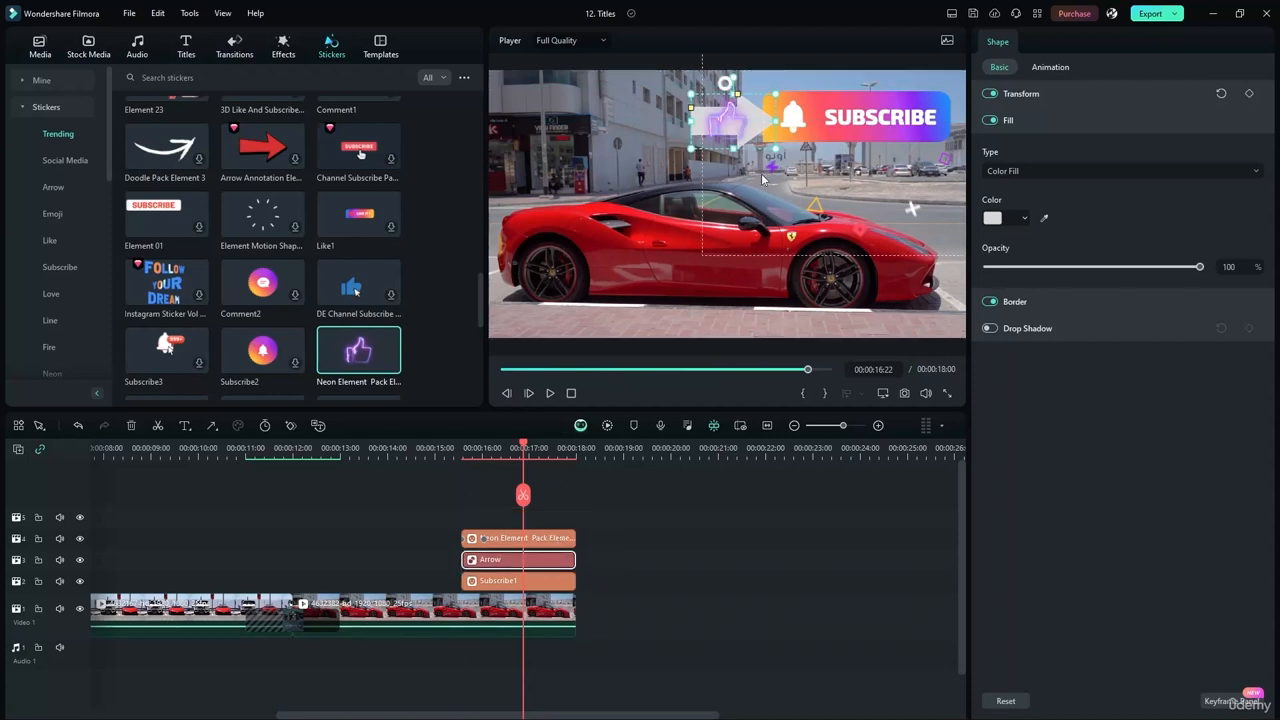
# - Undo the last placement changes, narrow the arrow from its left side, and delete the arrow shape
pyautogui.click(757, 123)
pyautogui.moveTo(757, 123); pyautogui.dragTo(758, 107)
pyautogui.hotkey('ctrl', 'z')
pyautogui.hotkey('ctrl', 'z')
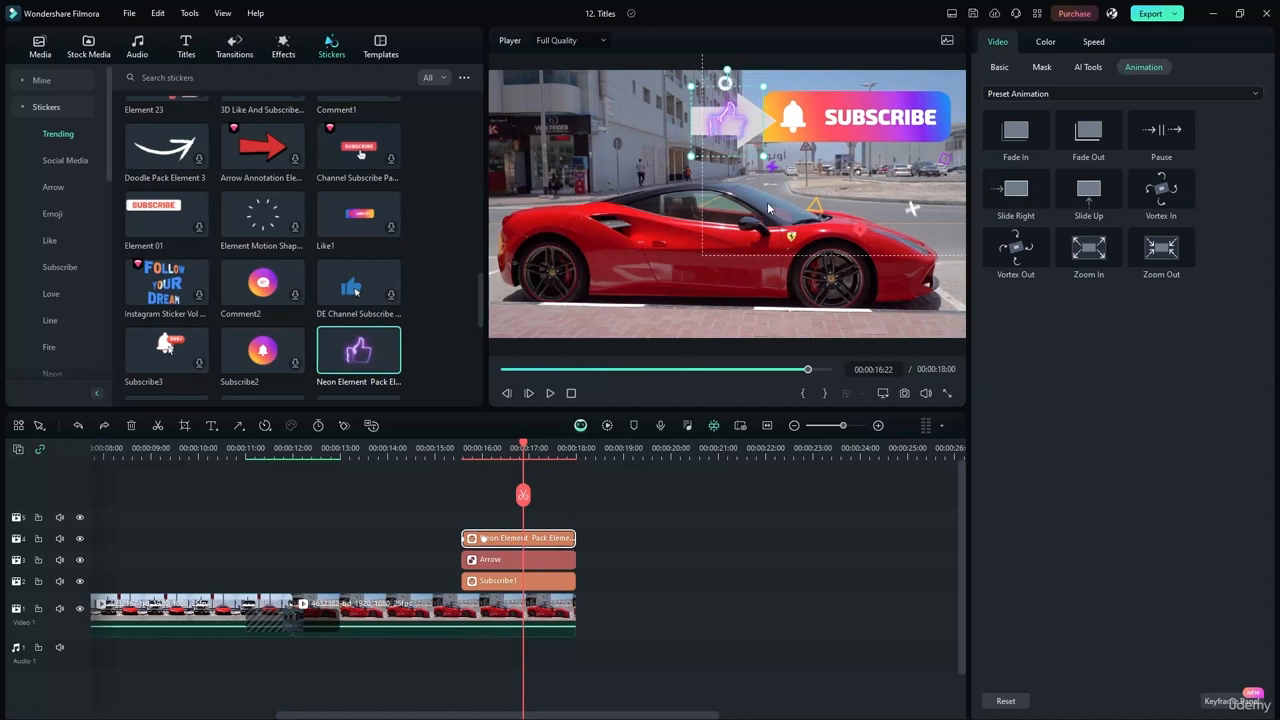
pyautogui.click(545, 518)
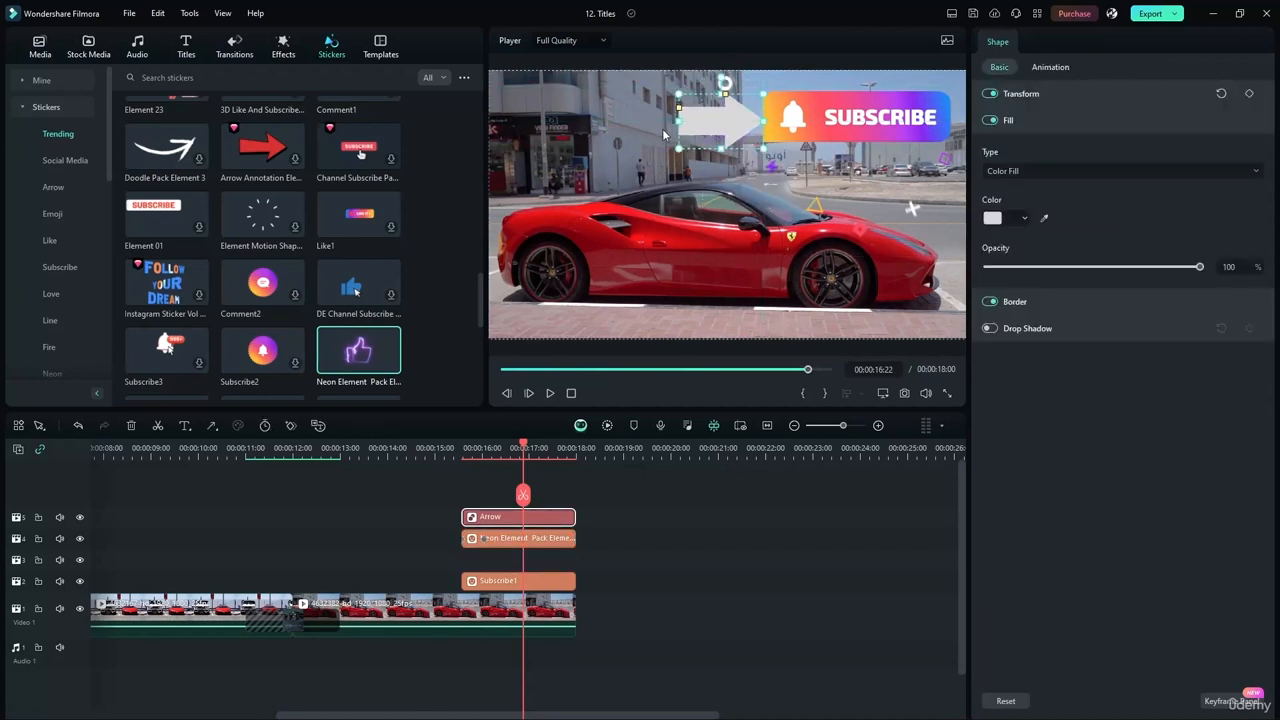
pyautogui.moveTo(679, 122); pyautogui.dragTo(694, 124)
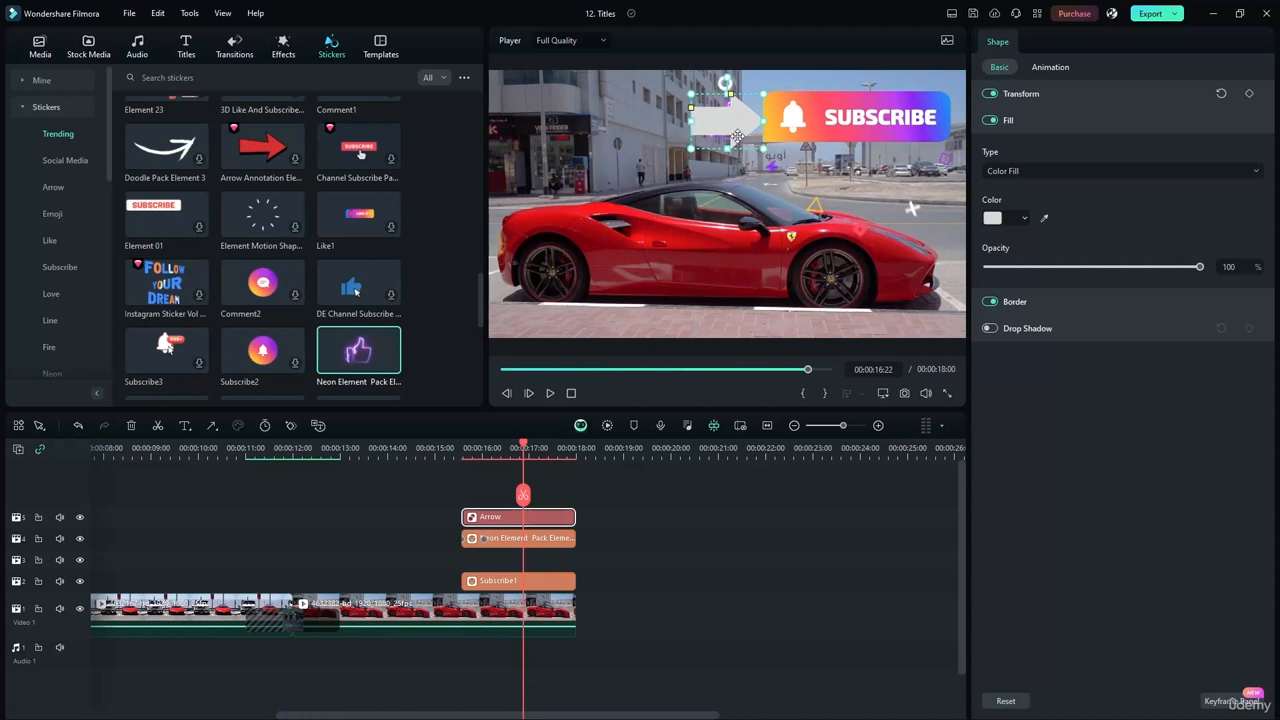
pyautogui.press('Delete')
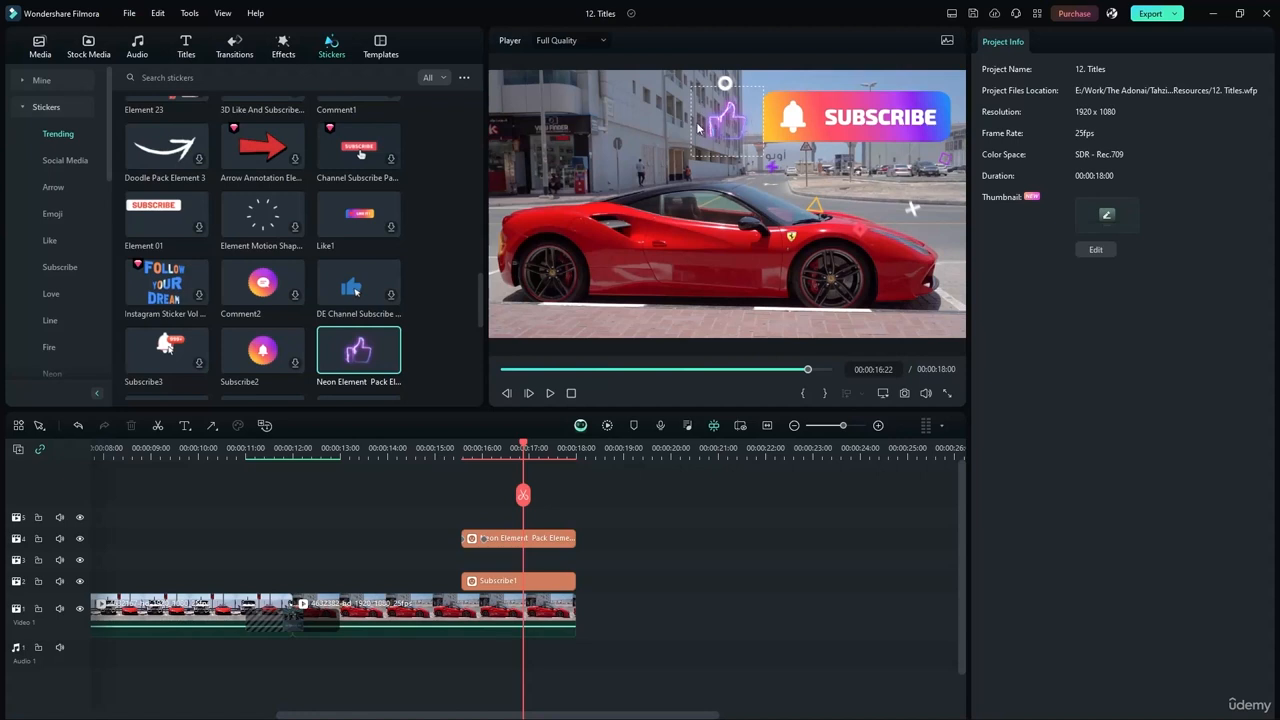
# - Add an ellipse shape behind the thumbs-up, with its clip between the neon and Subscribe1 stickers starting at 00:00:15:14
pyautogui.click(211, 426)
pyautogui.click(262, 491)
pyautogui.moveTo(664, 188)
pyautogui.mouseDown()
pyautogui.moveTo(740, 263)
pyautogui.moveTo(688, 230)
pyautogui.moveTo(731, 256)
pyautogui.moveTo(702, 226)
pyautogui.moveTo(727, 120)
pyautogui.moveTo(717, 172)
pyautogui.mouseUp()
pyautogui.moveTo(579, 522); pyautogui.dragTo(518, 566)
pyautogui.moveTo(686, 155); pyautogui.dragTo(720, 132)
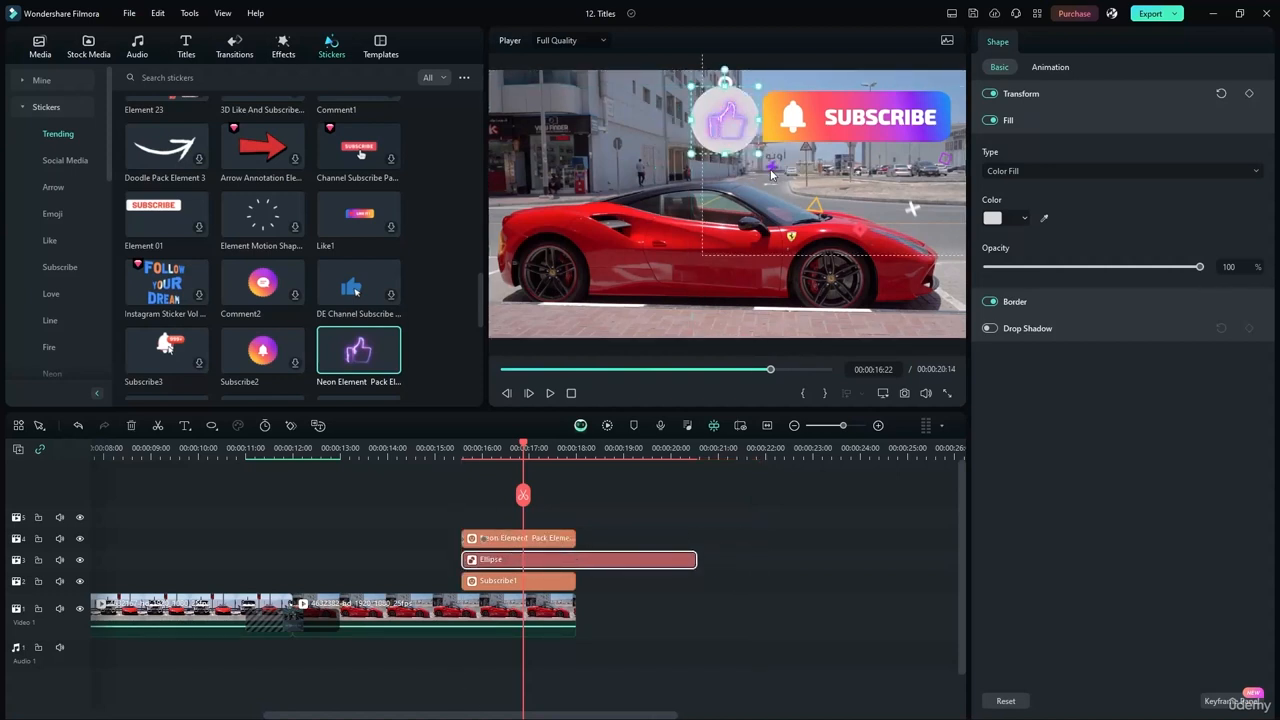
# - Shrink the ellipse into a small circle just left of the Subscribe graphic and centre the neon thumbs-up on it
pyautogui.click(711, 101)
pyautogui.moveTo(710, 100); pyautogui.dragTo(724, 199)
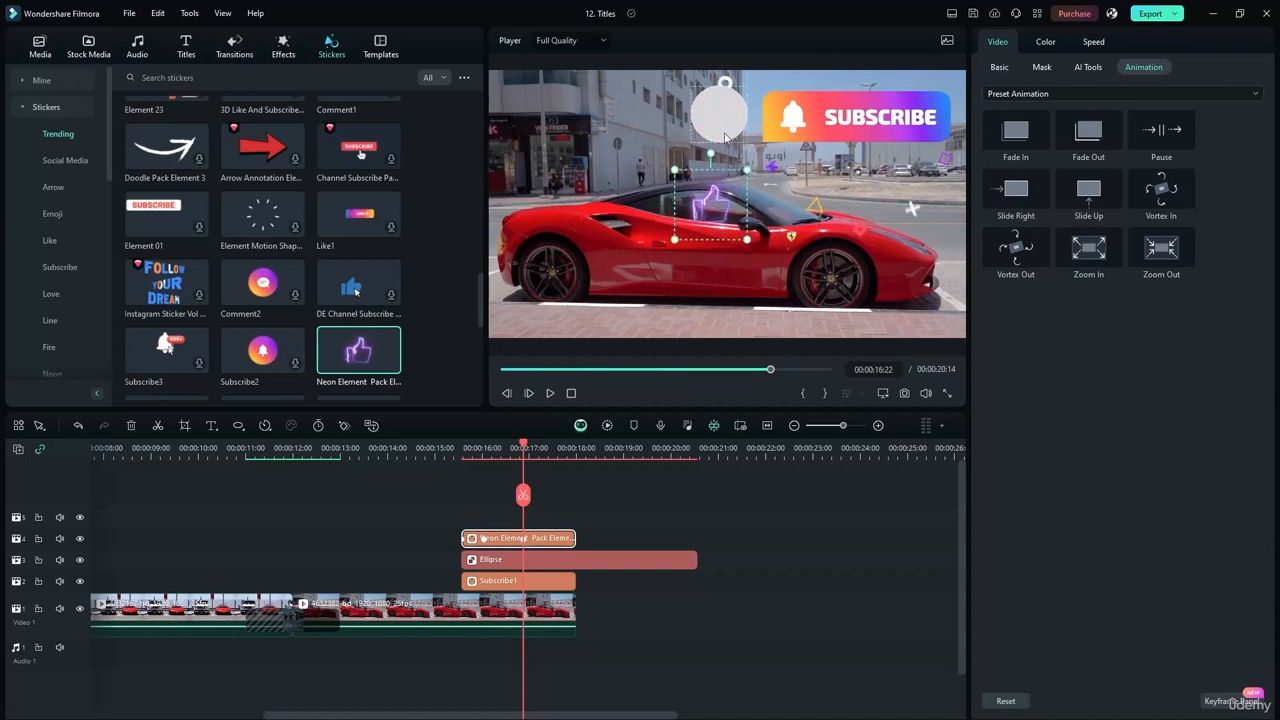
pyautogui.moveTo(725, 120); pyautogui.dragTo(737, 127)
pyautogui.moveTo(711, 206); pyautogui.dragTo(730, 122)
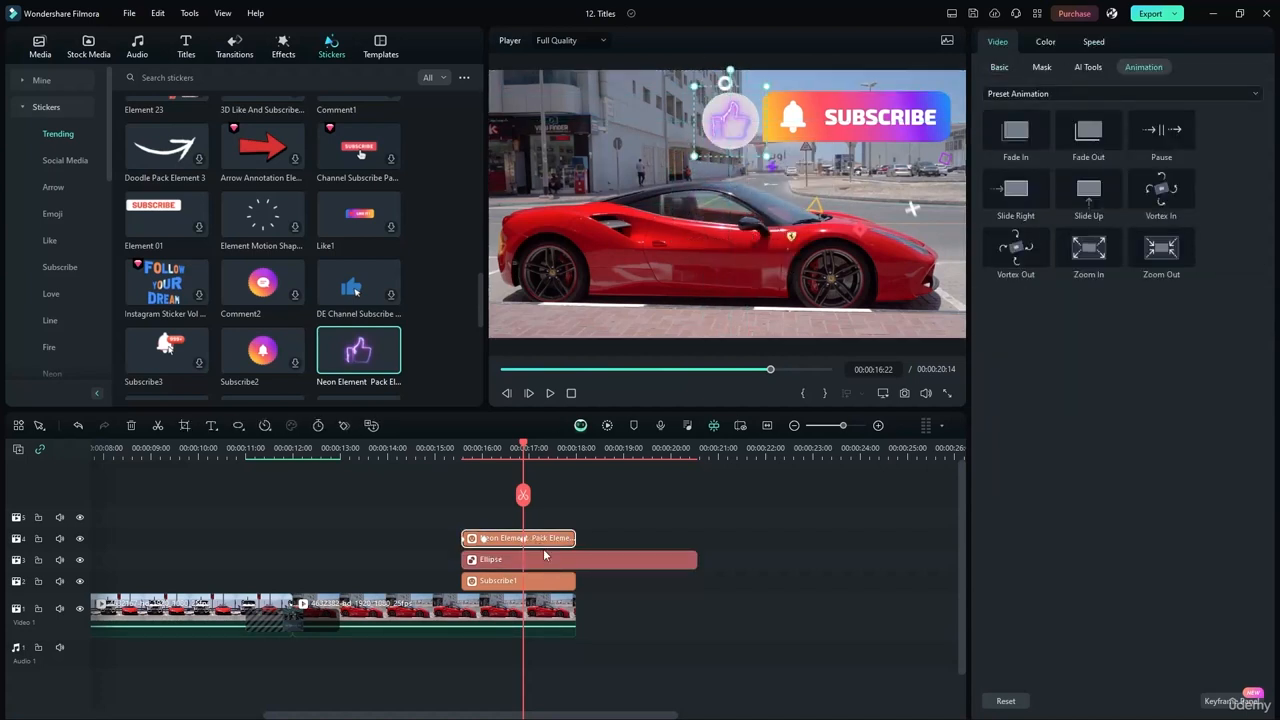
# - Trim the ellipse clip to end with the stickers at 00:00:18:00 and apply the Fade In preset animation to it
pyautogui.click(652, 555)
pyautogui.moveTo(695, 559); pyautogui.dragTo(575, 560)
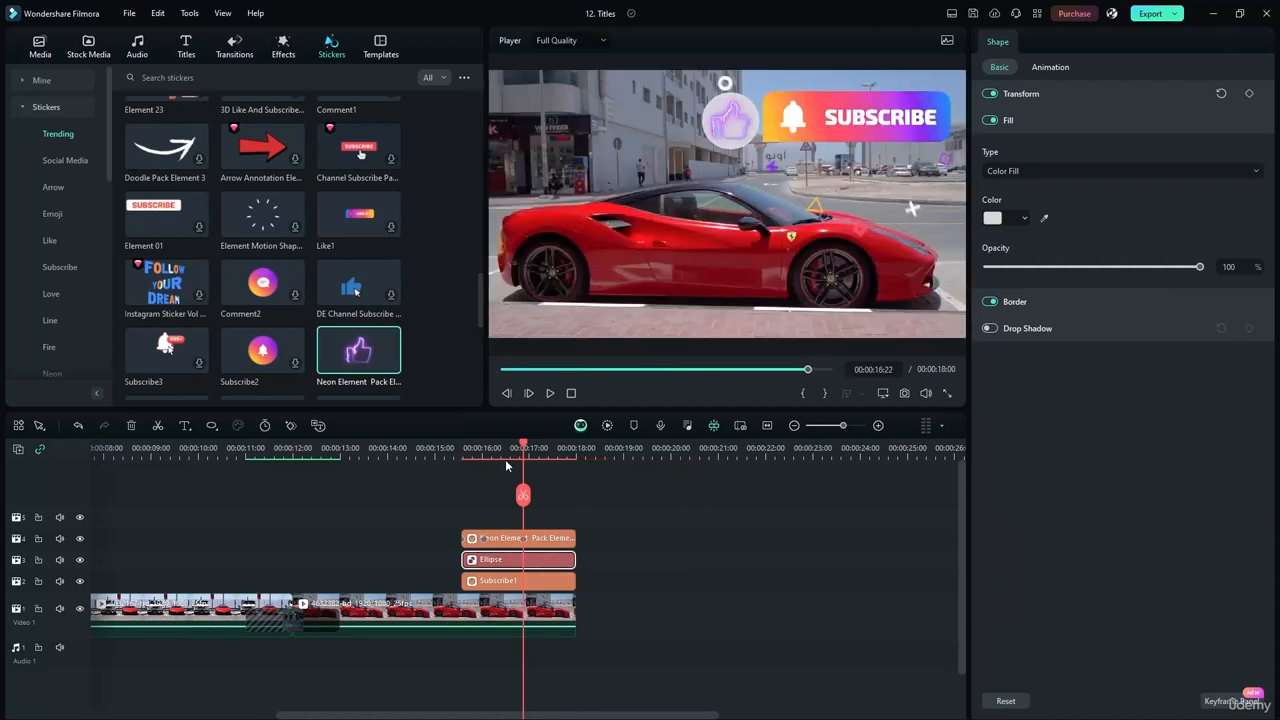
pyautogui.click(1050, 67)
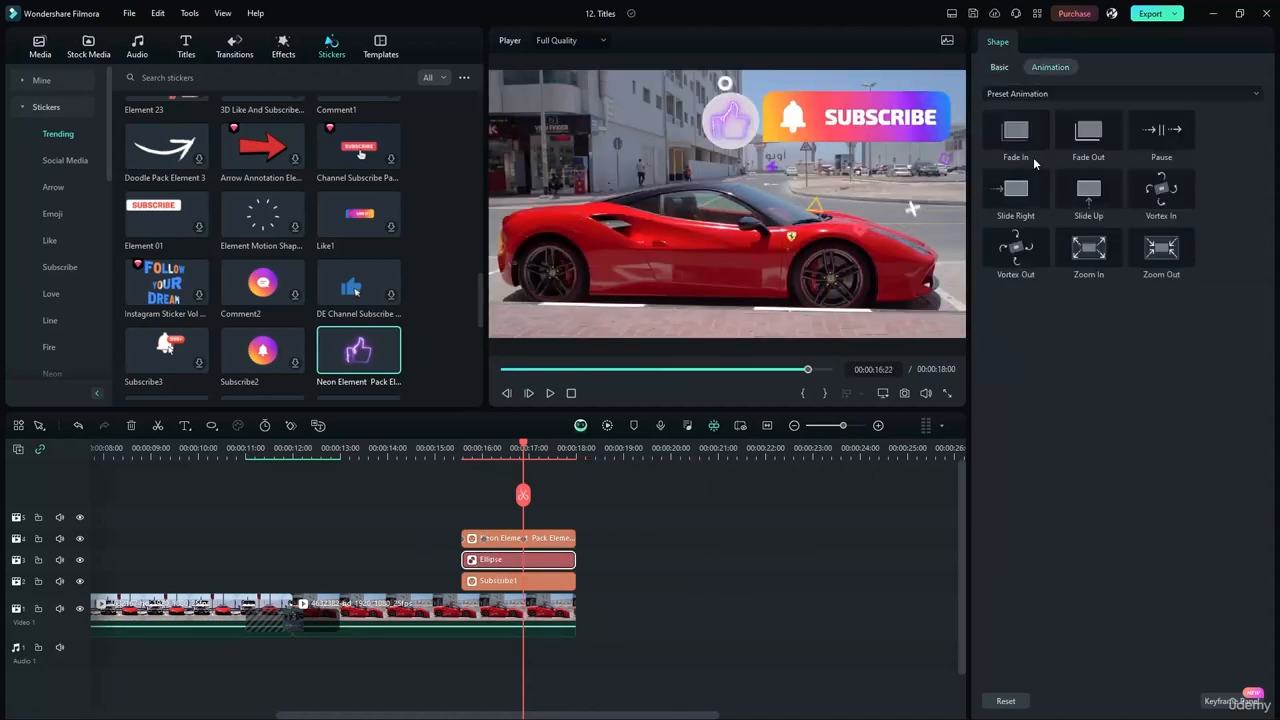
pyautogui.click(1035, 162)
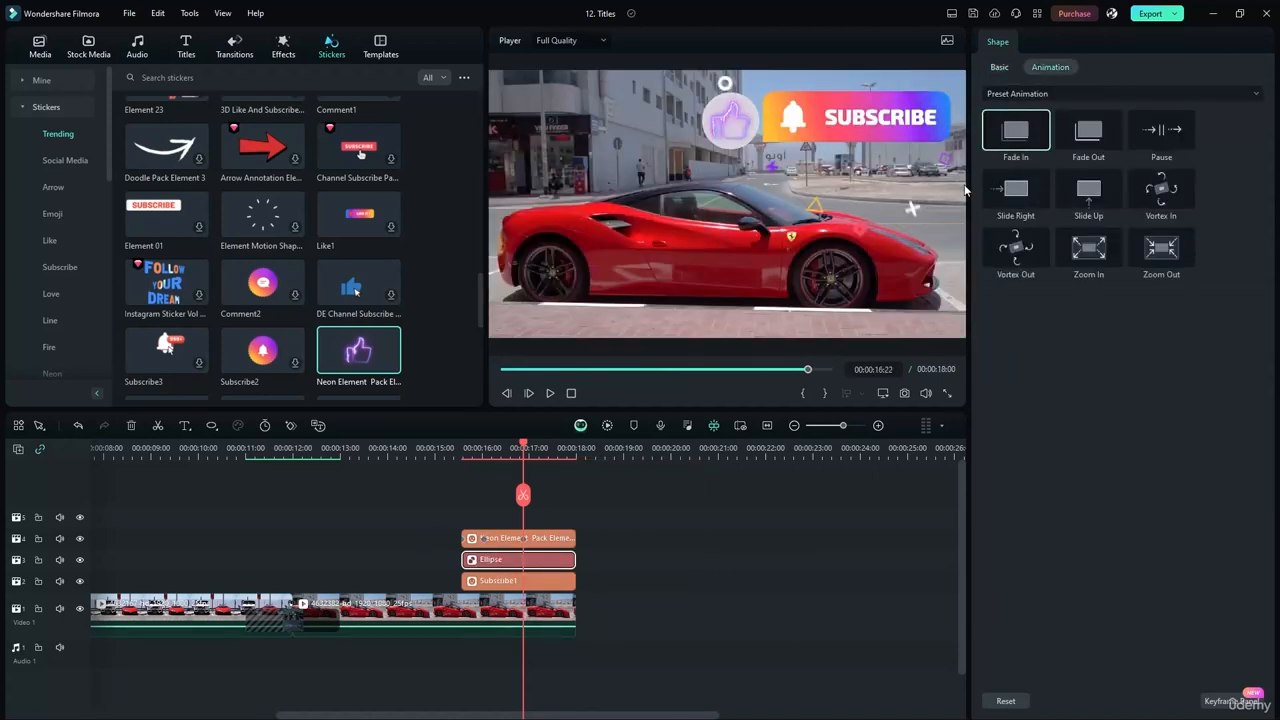
pyautogui.click(472, 566)
pyautogui.click(461, 562)
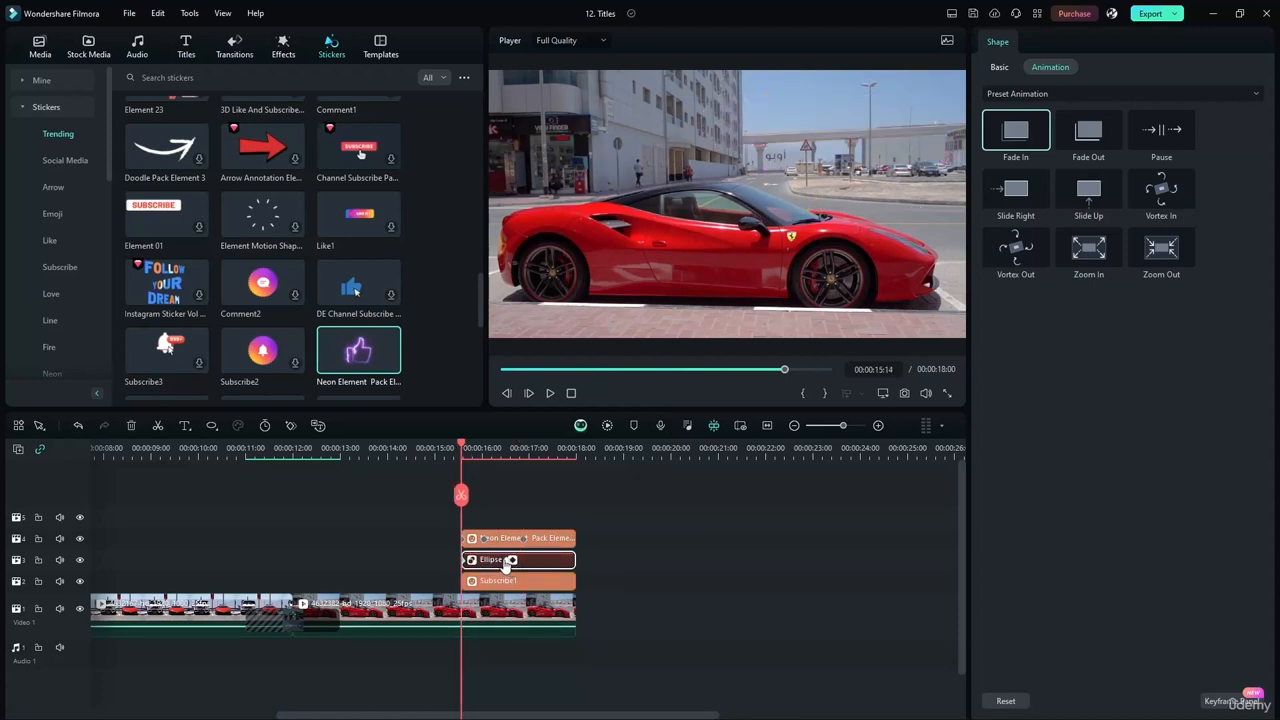
# - Move the ellipse's fade-in end keyframe to 00:00:16:01 and play back the ending from 00:00:15:05
pyautogui.click(506, 565)
pyautogui.click(484, 563)
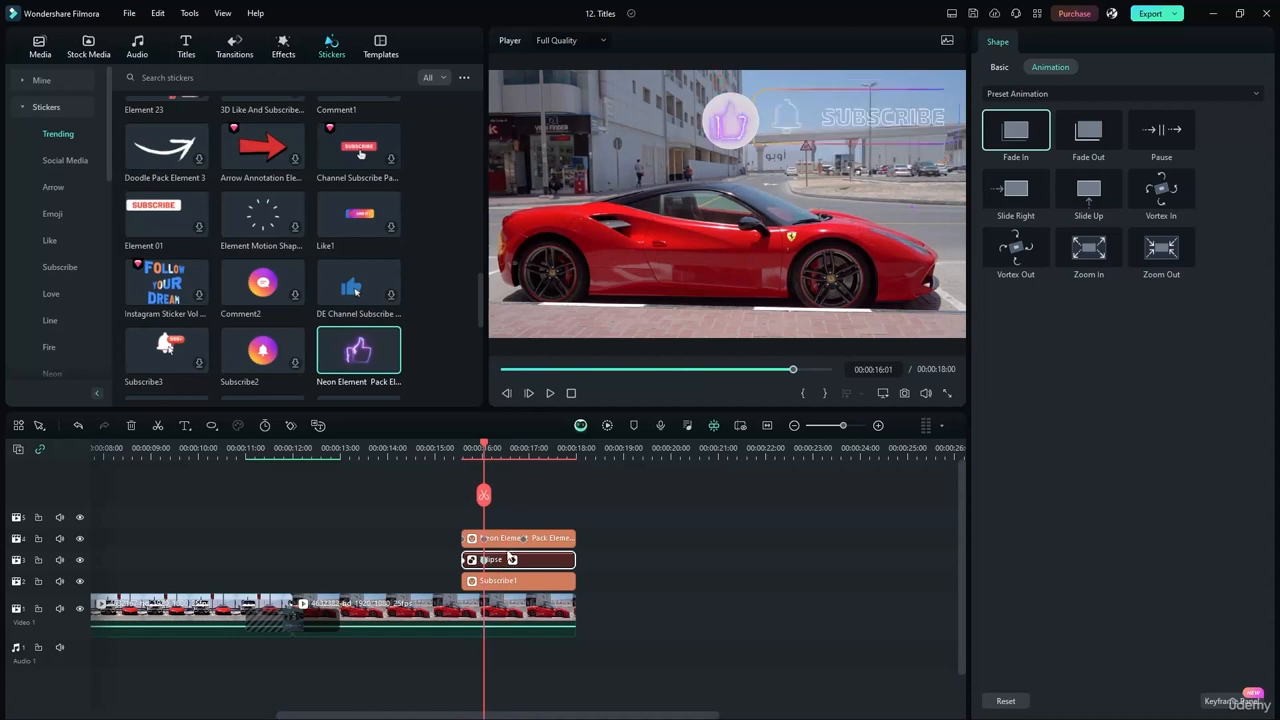
pyautogui.moveTo(486, 456); pyautogui.dragTo(444, 456)
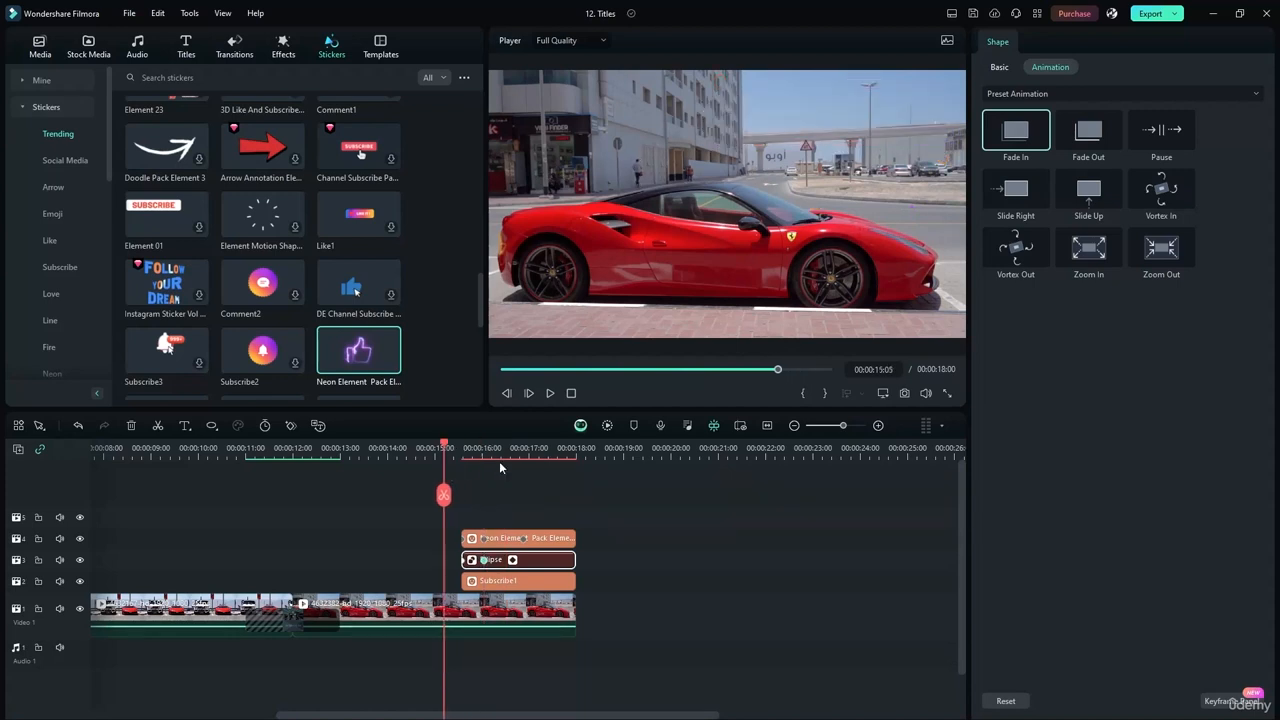
pyautogui.click(549, 396)
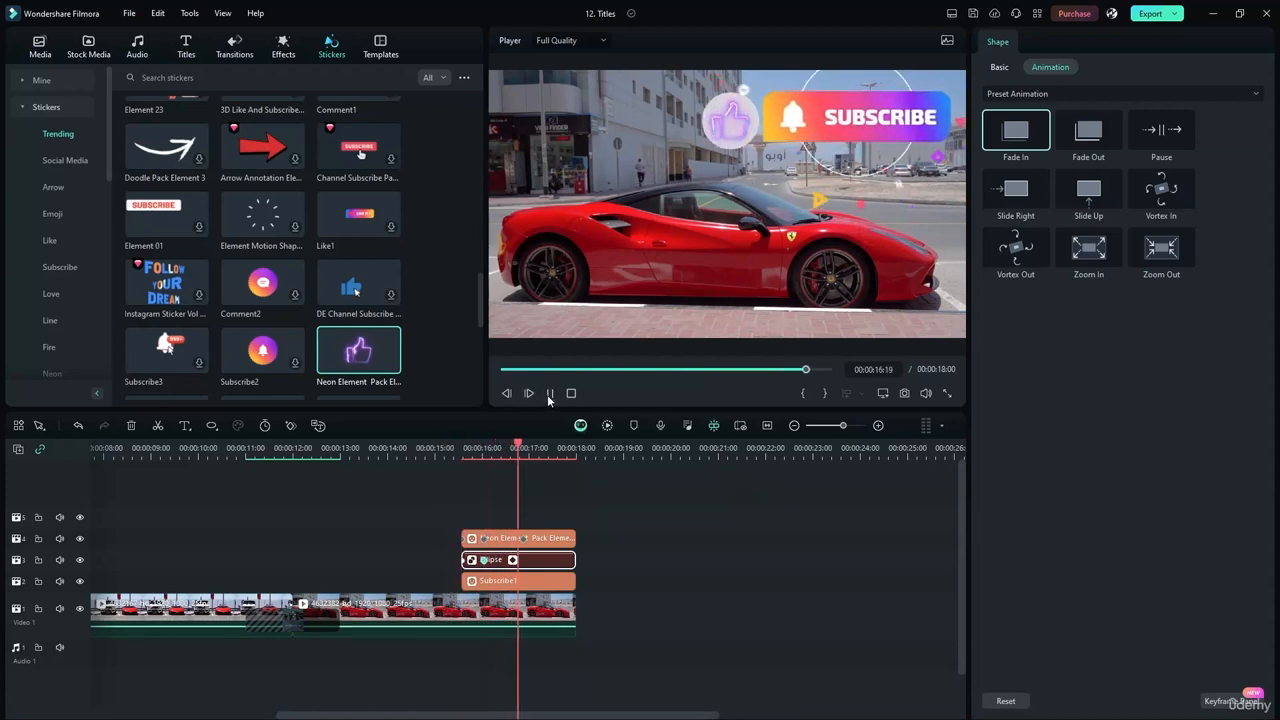
pyautogui.click(548, 396)
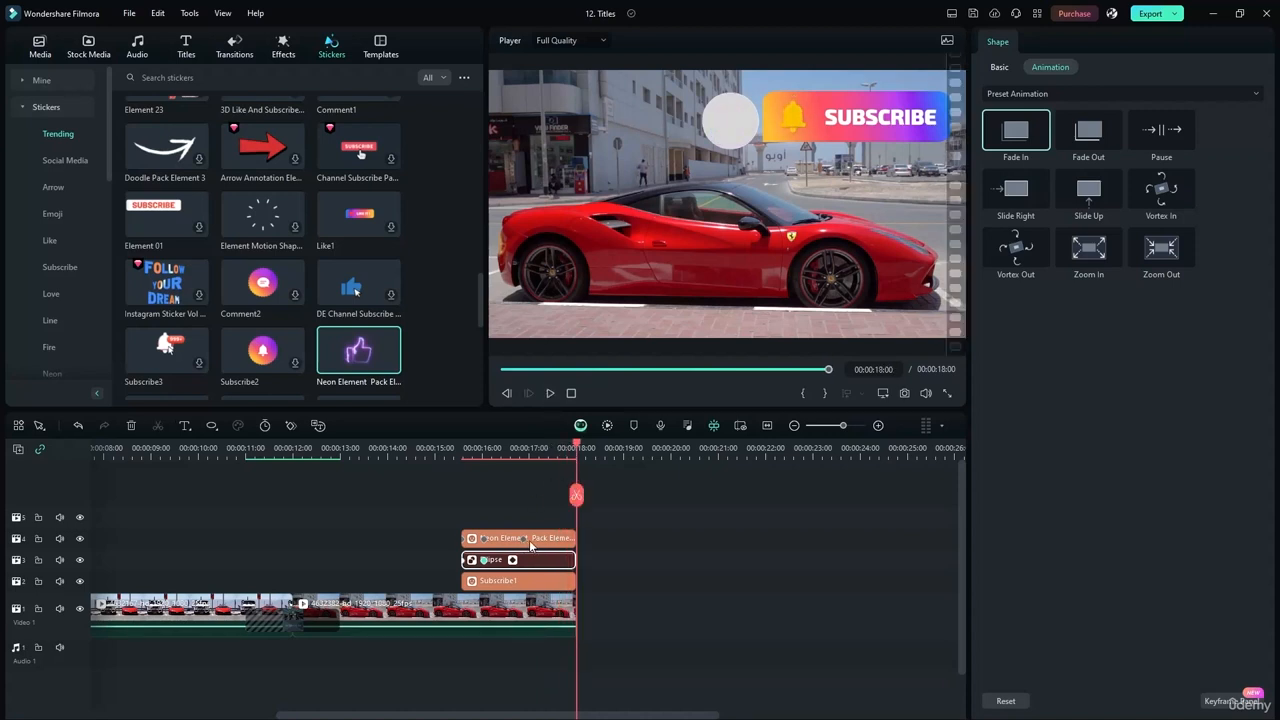
# - Remove the neon thumbs-up sticker's keyframe at 00:00:16:22 and return the playhead to 00:00:15:05
pyautogui.click(524, 541)
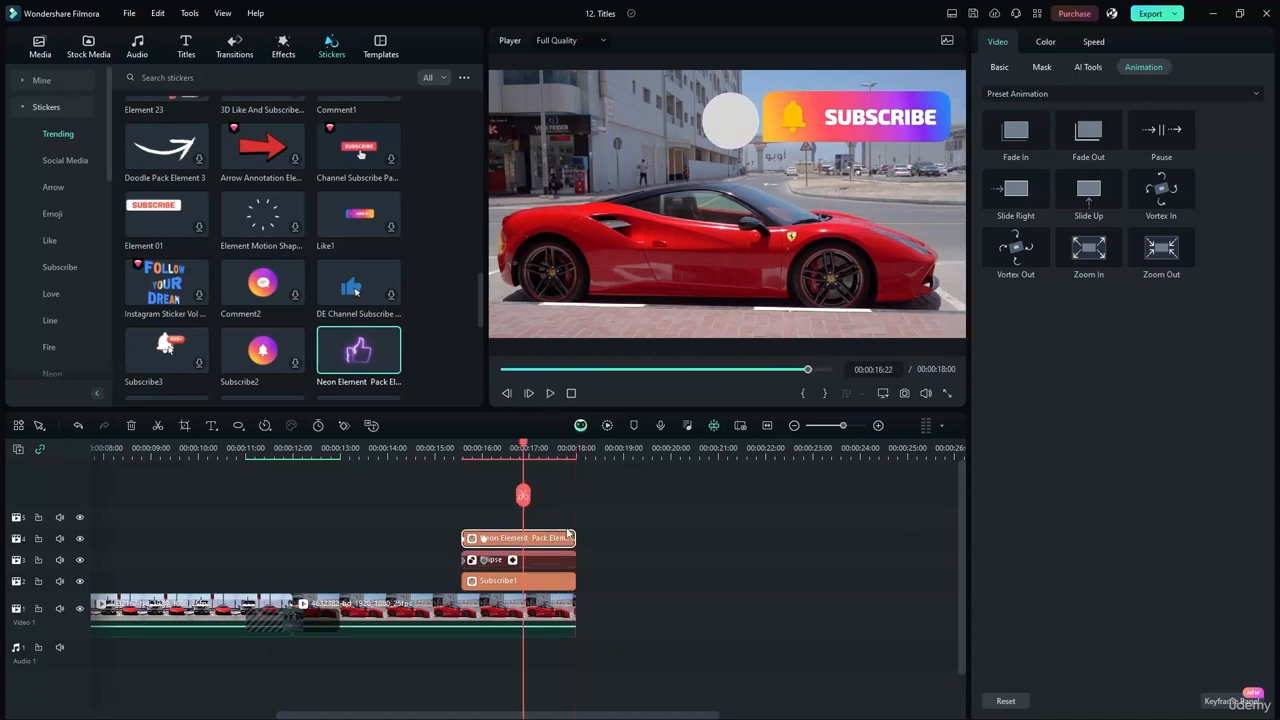
pyautogui.moveTo(524, 447); pyautogui.dragTo(446, 451)
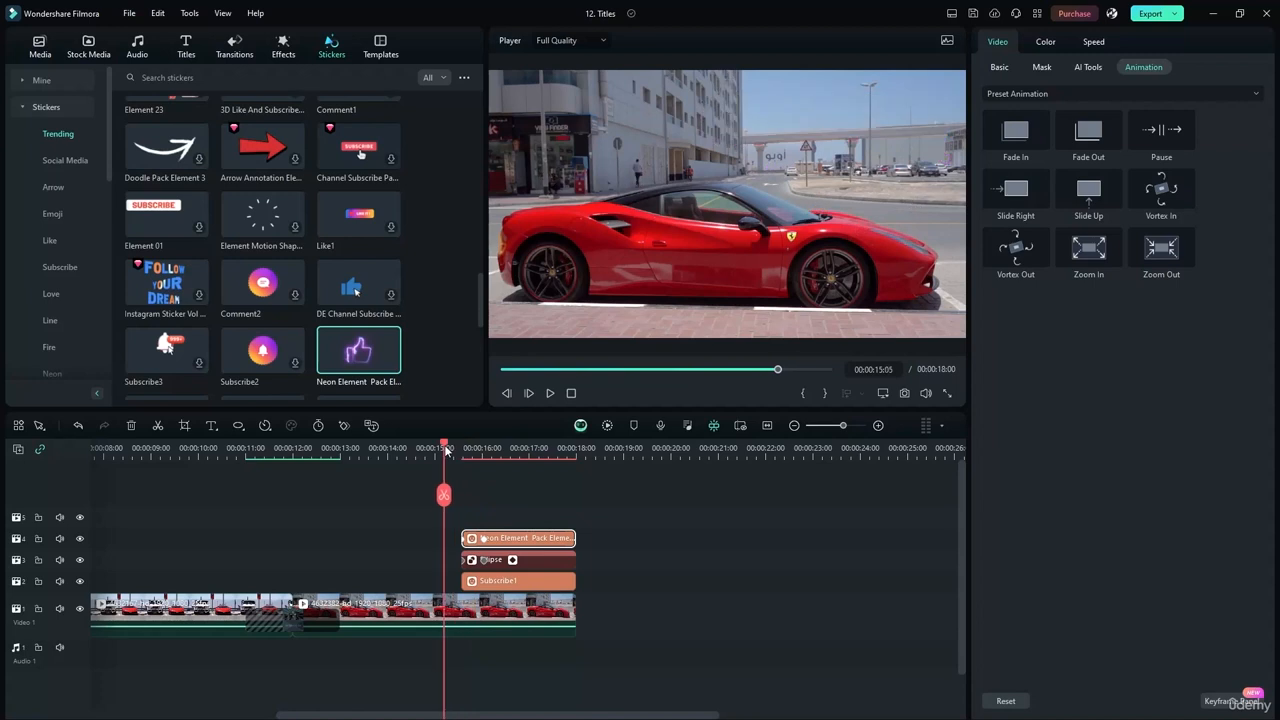
# - Play back the ending to 00:00:16:10 and move the neon thumbs-up and its circle right up against the Subscribe graphic
pyautogui.click(549, 393)
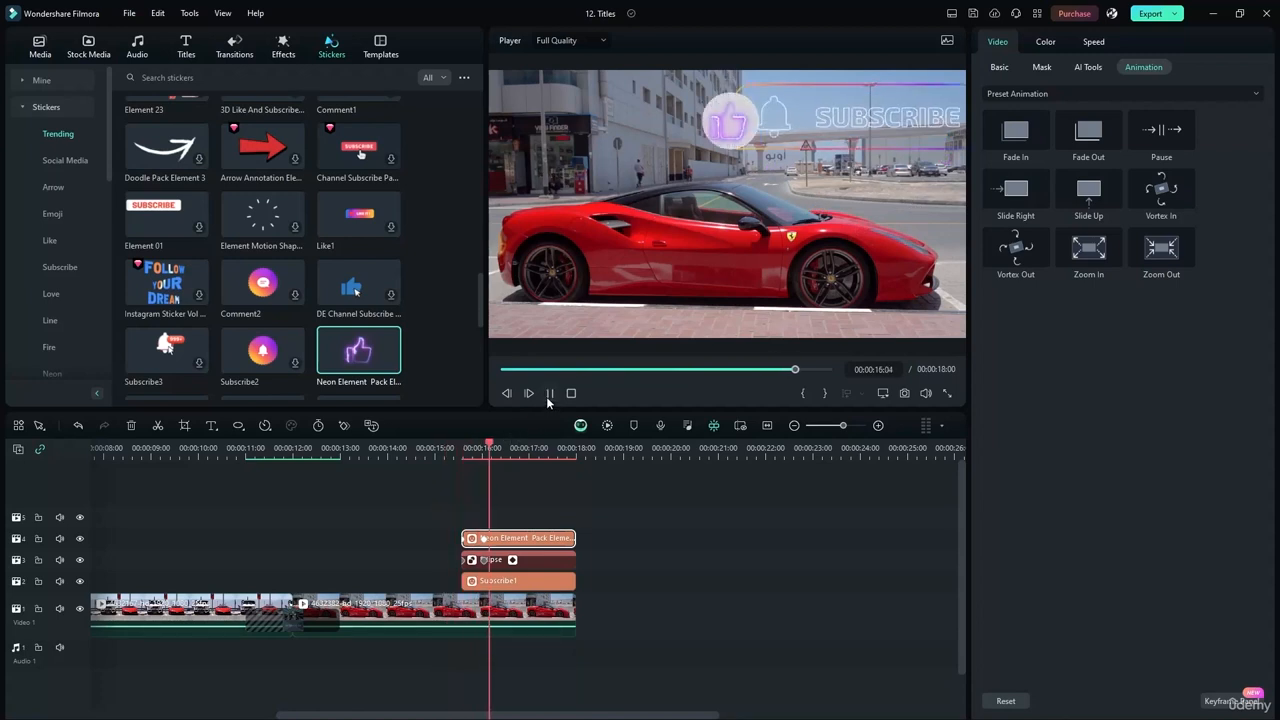
pyautogui.click(727, 125)
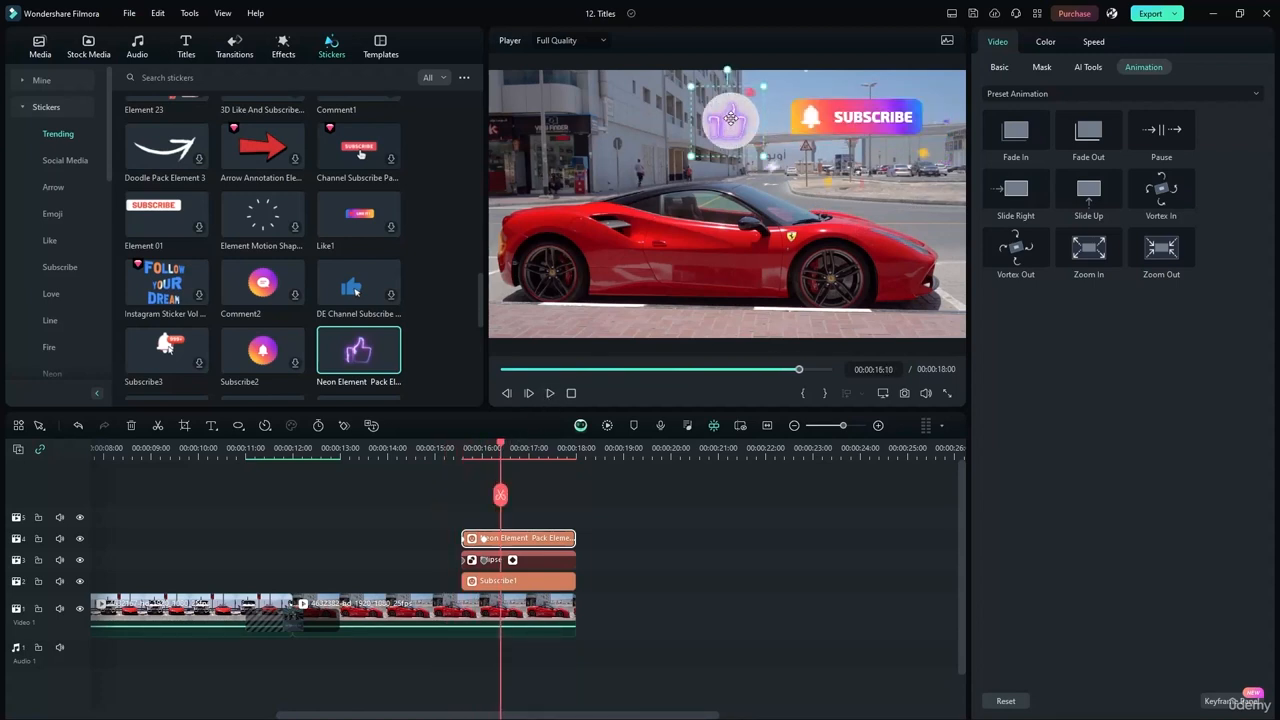
pyautogui.moveTo(736, 126); pyautogui.dragTo(763, 121)
pyautogui.keyDown('ctrl'); pyautogui.click(638, 200); pyautogui.keyUp('ctrl')
pyautogui.click(621, 243)
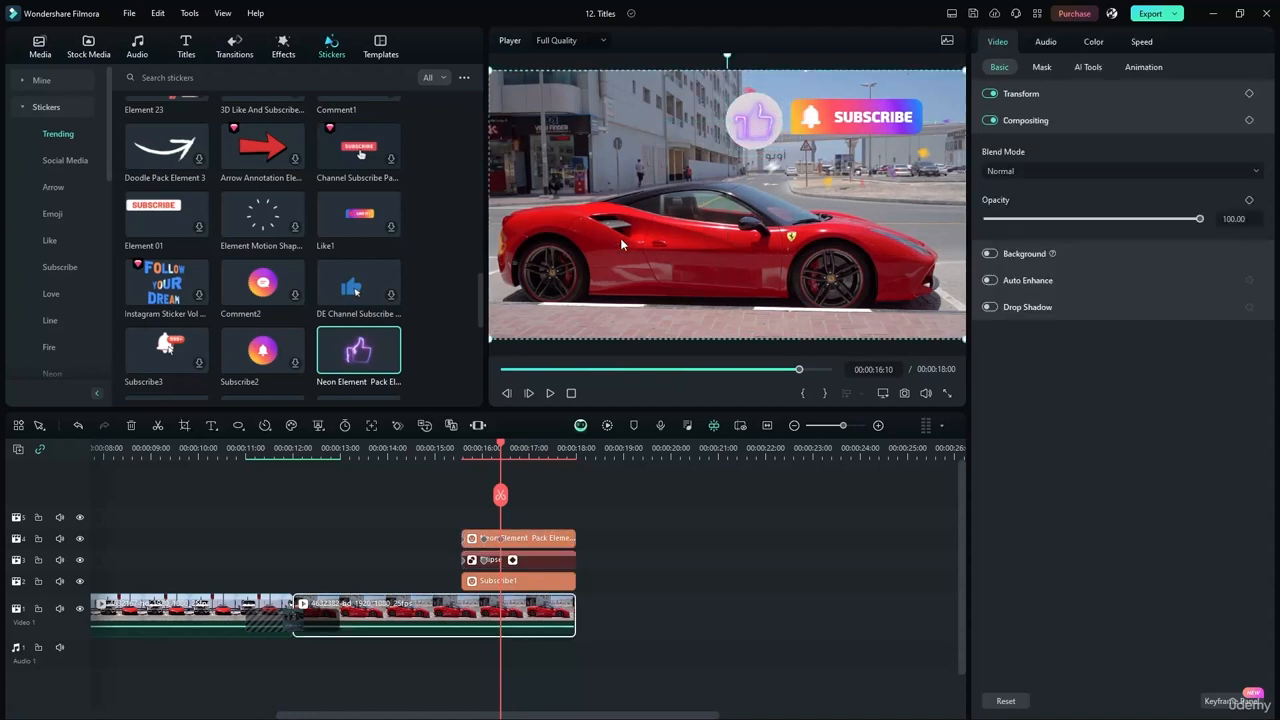
# - Change the fill color of the ellipse behind the thumbs-up to dark blue, keeping the Color Fill type
pyautogui.click(551, 541)
pyautogui.click(551, 557)
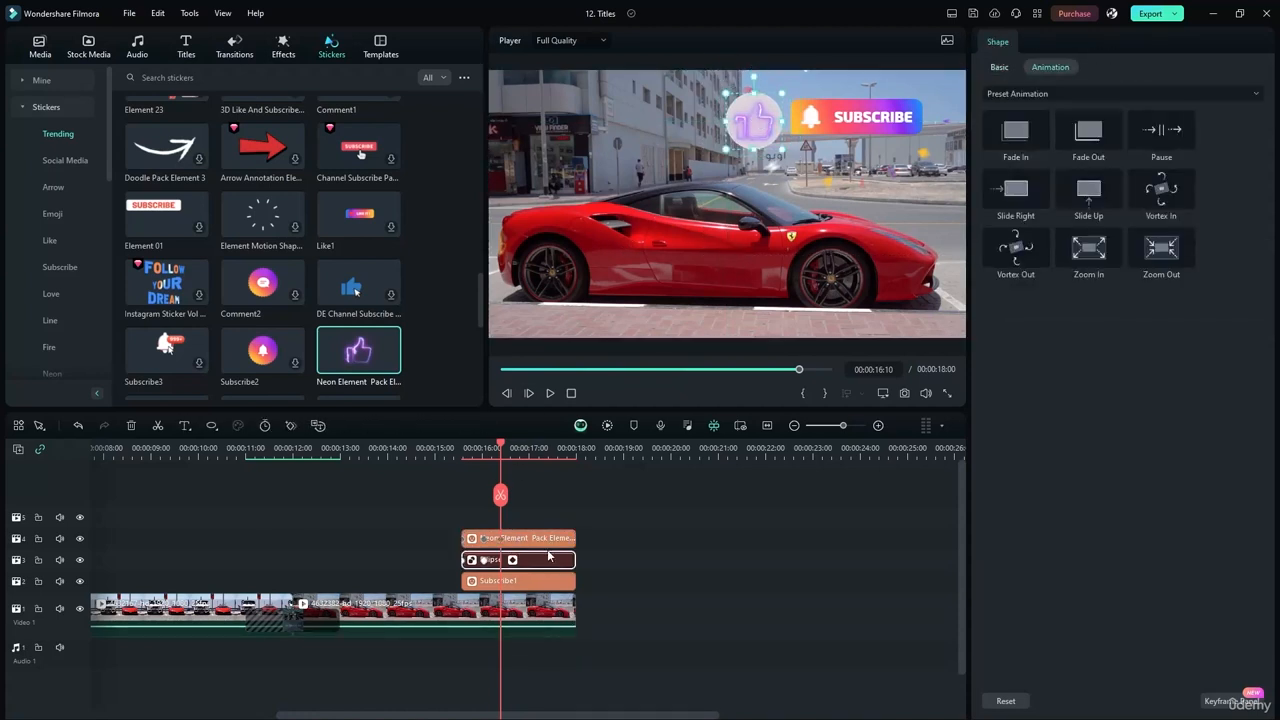
pyautogui.click(549, 541)
pyautogui.click(547, 558)
pyautogui.click(999, 67)
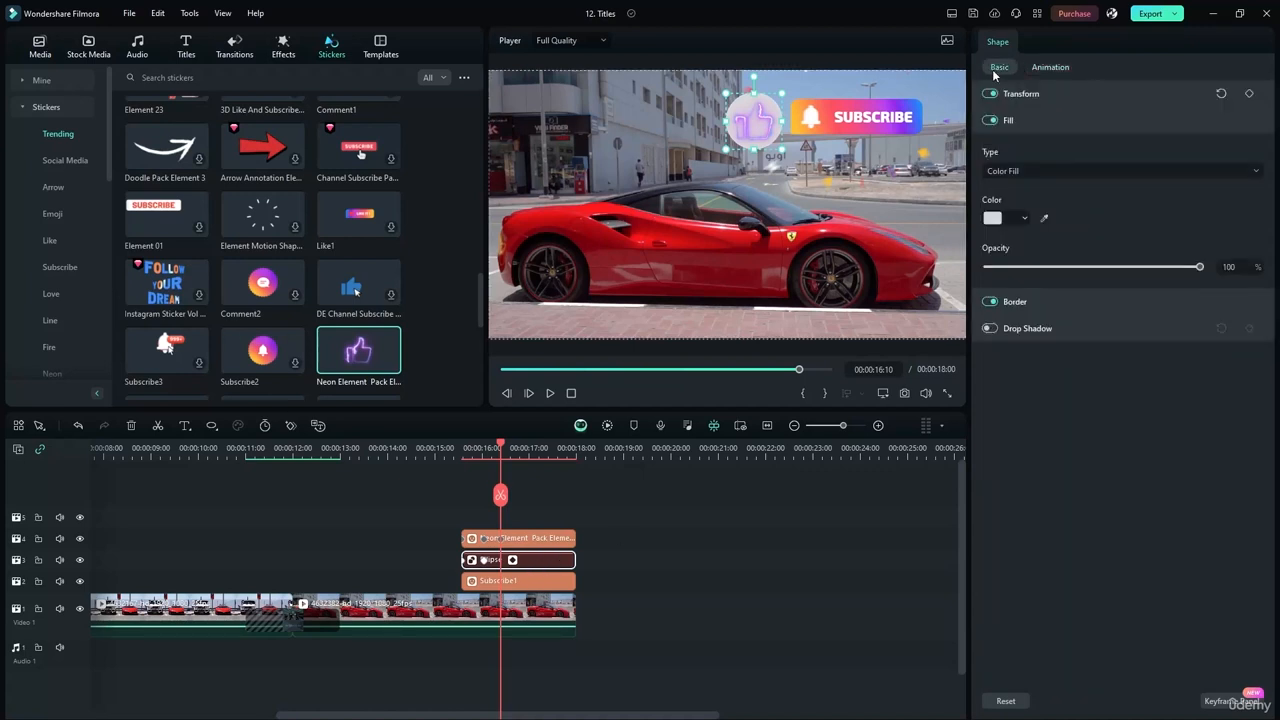
pyautogui.click(1006, 175)
pyautogui.click(1005, 190)
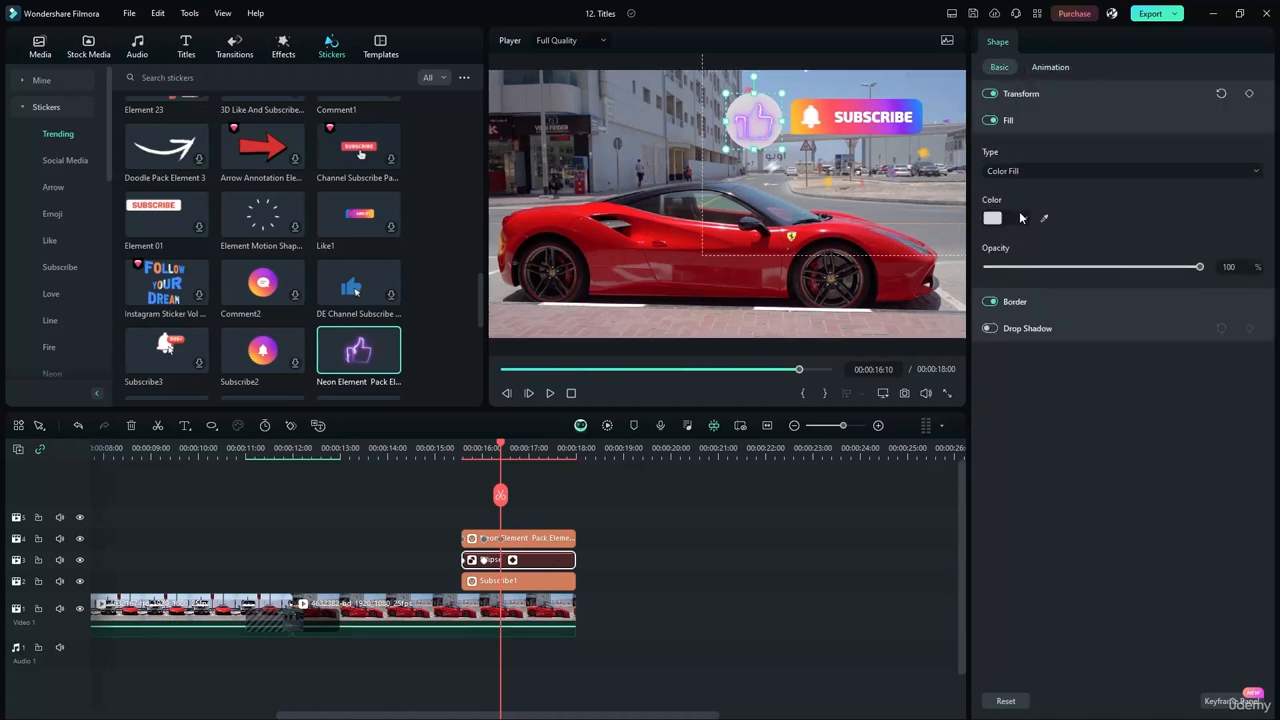
pyautogui.click(1023, 218)
pyautogui.click(993, 268)
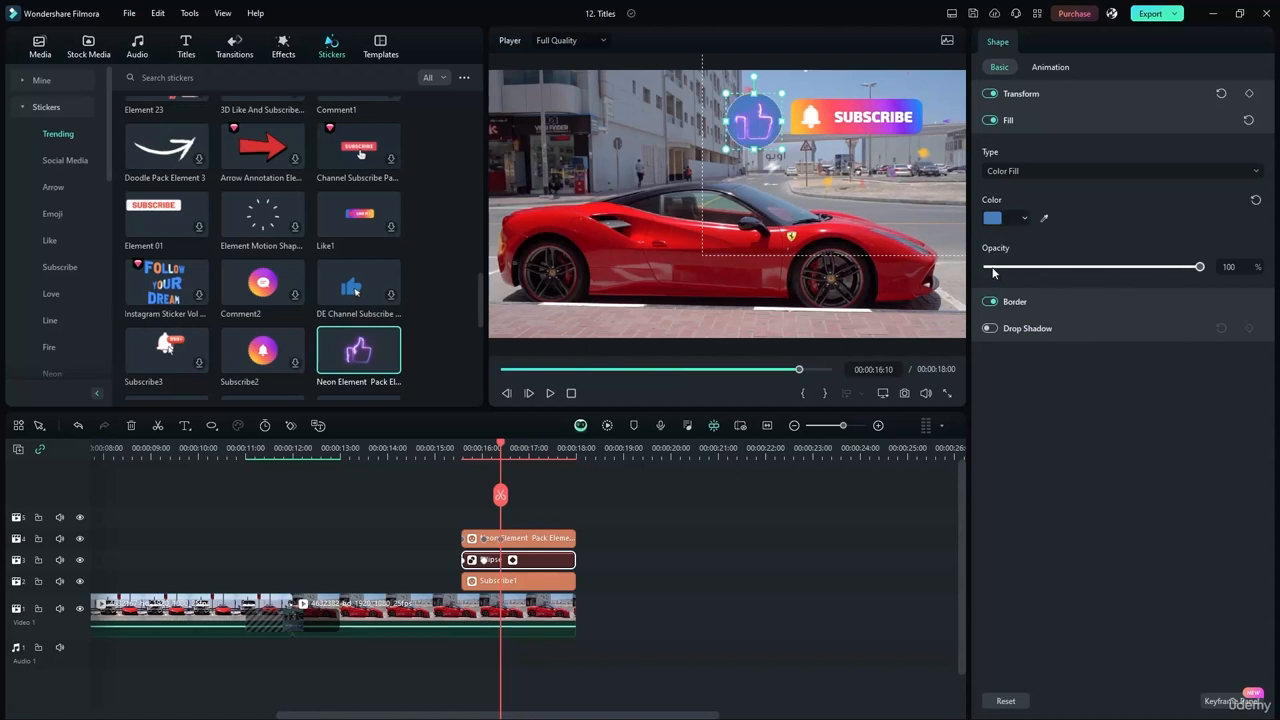
pyautogui.click(1024, 217)
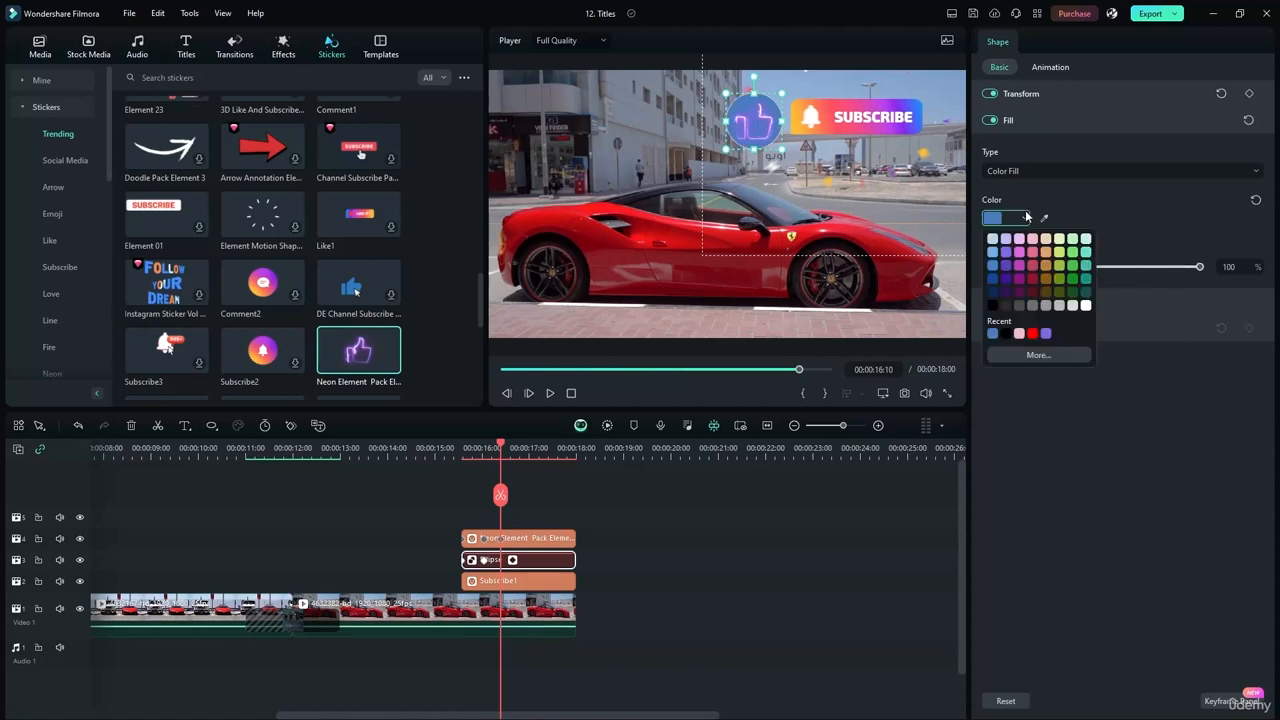
pyautogui.click(993, 280)
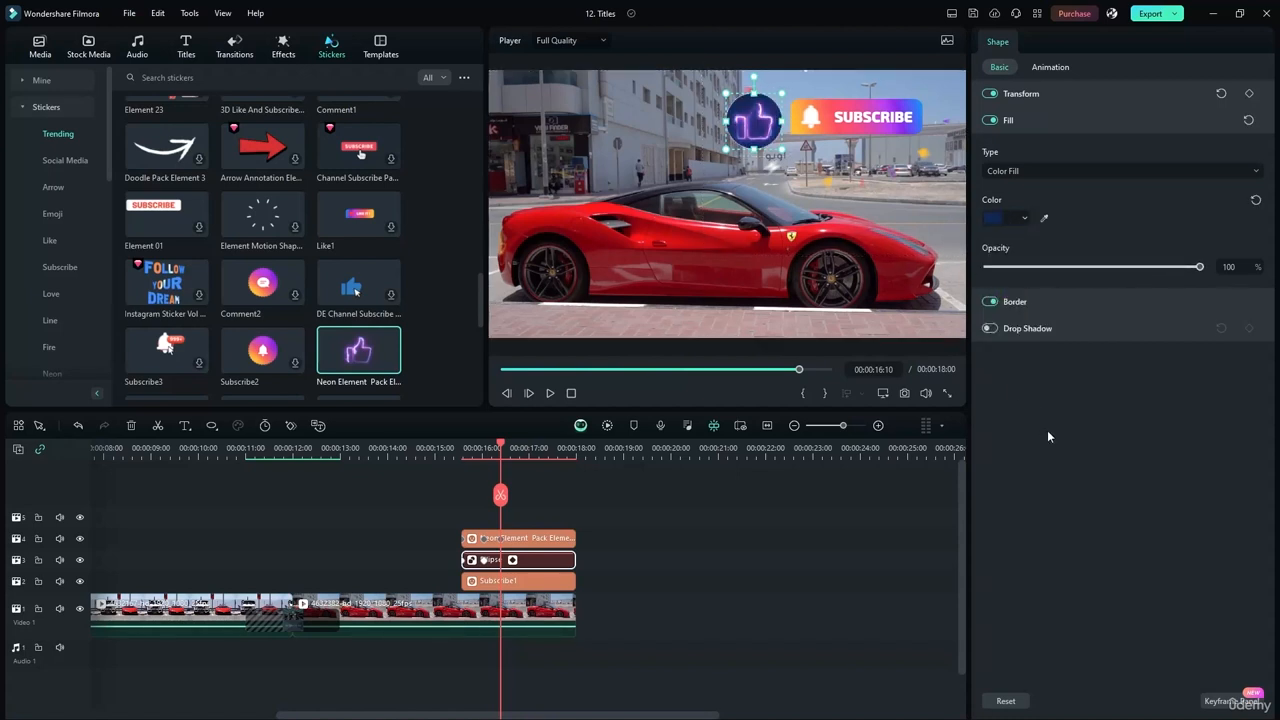
# - Toggle the ellipse's border off and on again and try border blur values of 10 and 4
pyautogui.click(1024, 305)
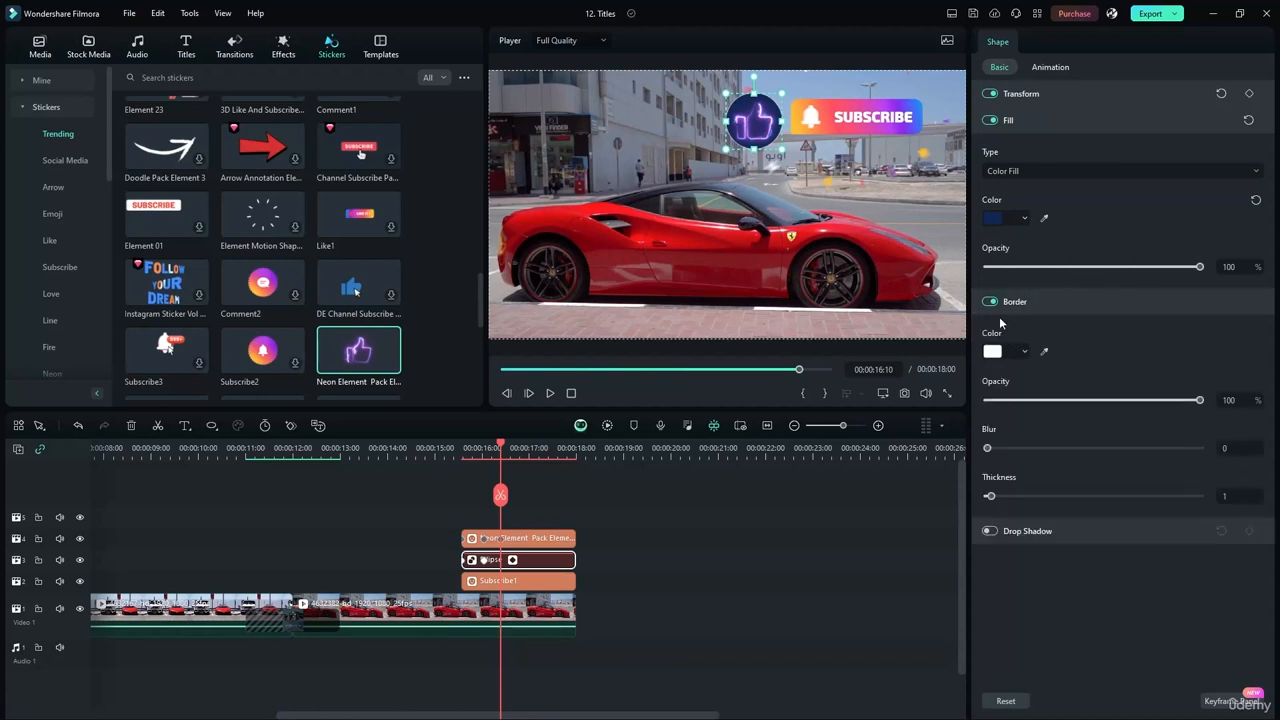
pyautogui.click(990, 302)
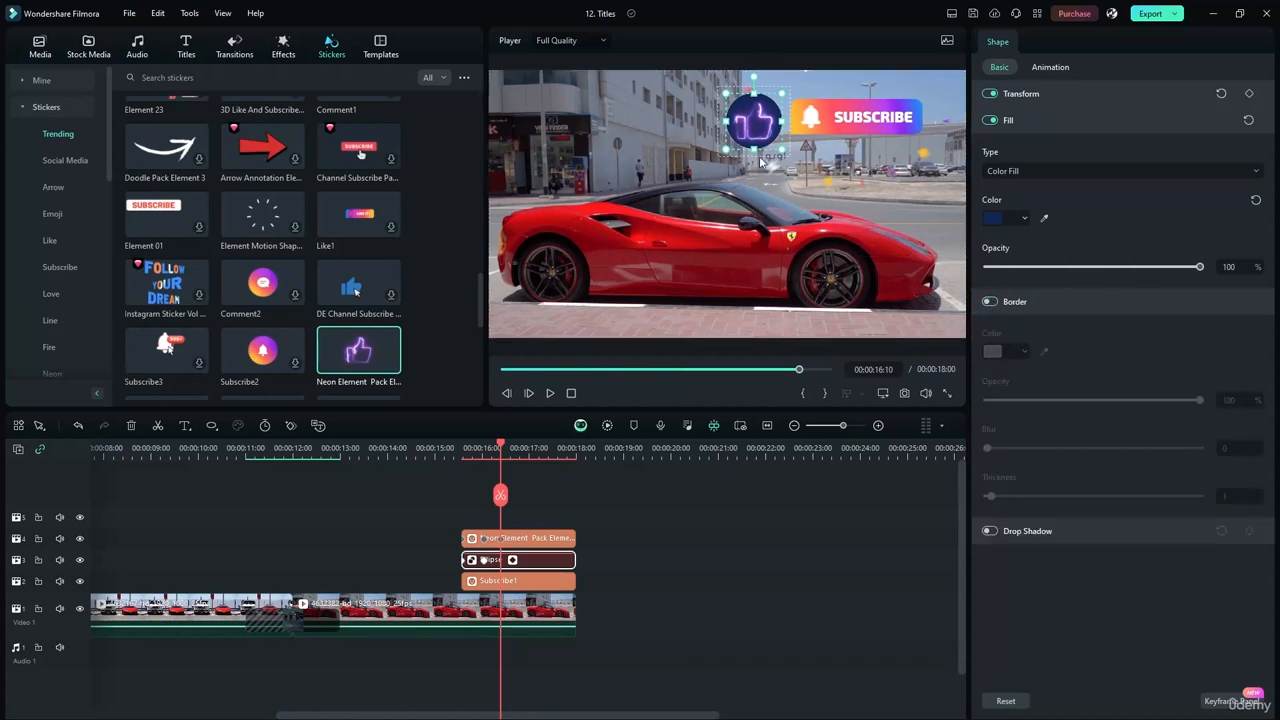
pyautogui.click(991, 302)
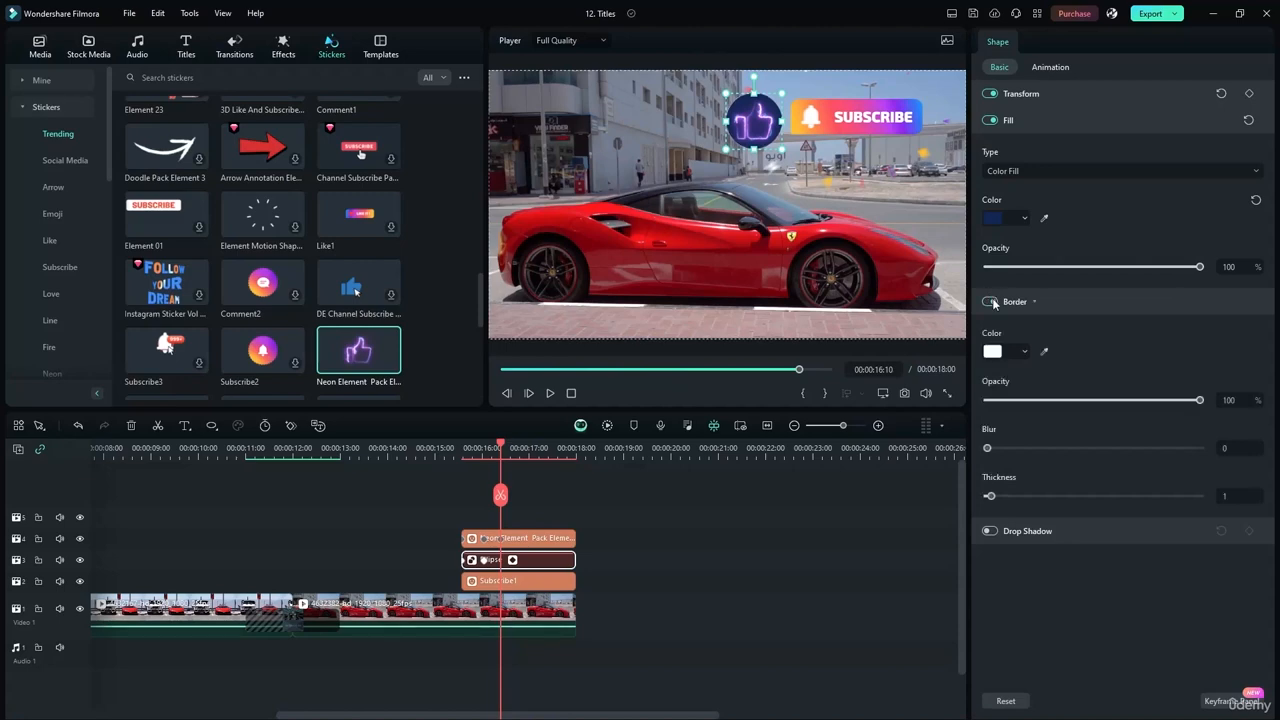
pyautogui.moveTo(990, 450); pyautogui.dragTo(1219, 451)
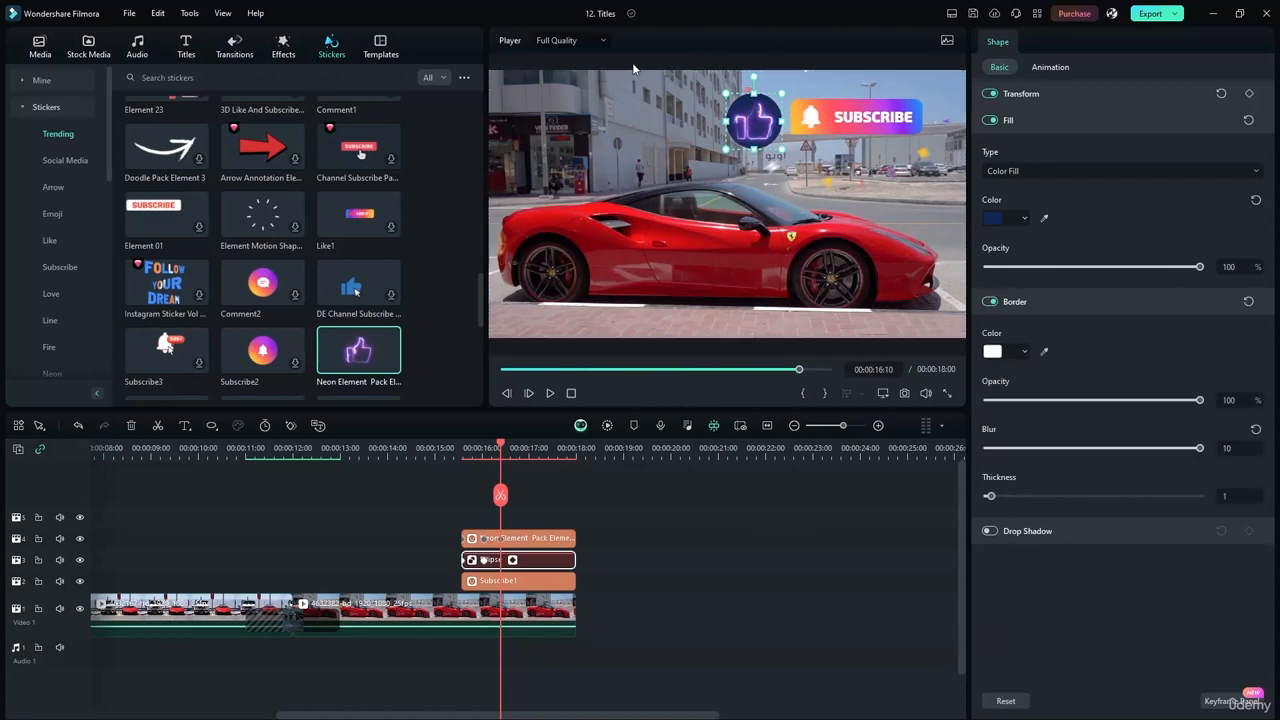
pyautogui.scroll(5, 748, 138)
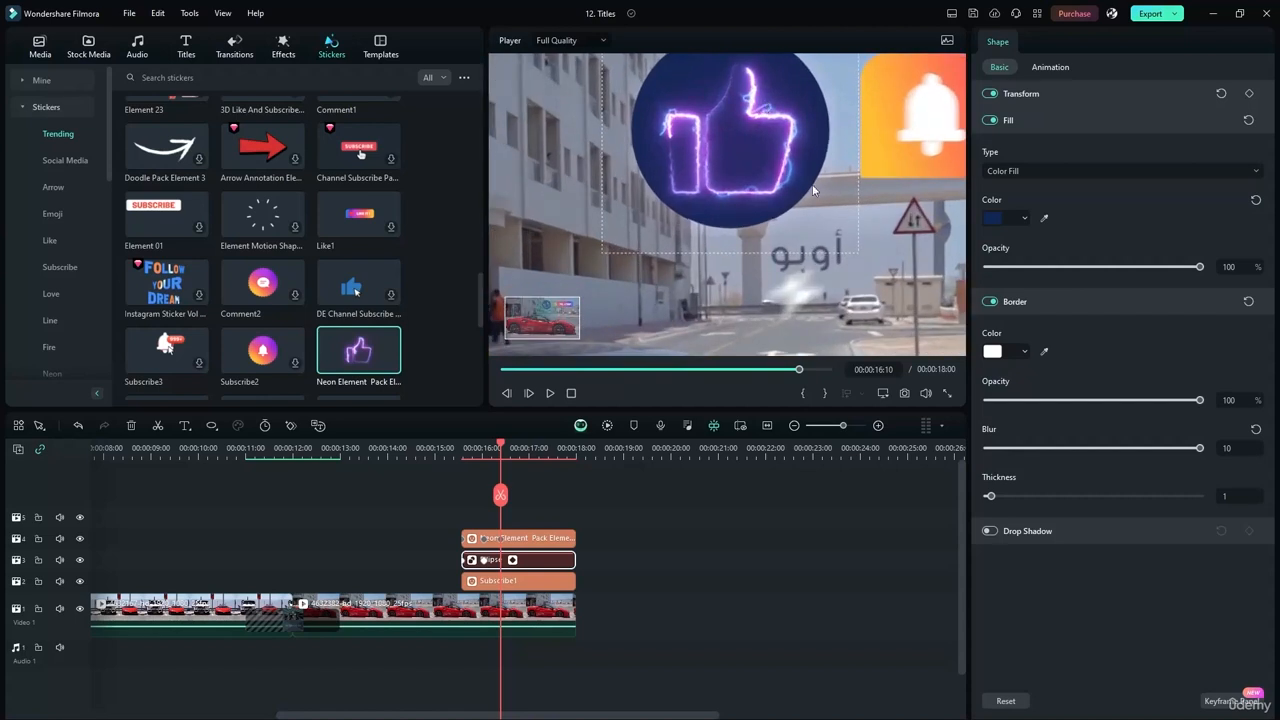
pyautogui.click(540, 561)
pyautogui.moveTo(1107, 457); pyautogui.dragTo(1078, 441)
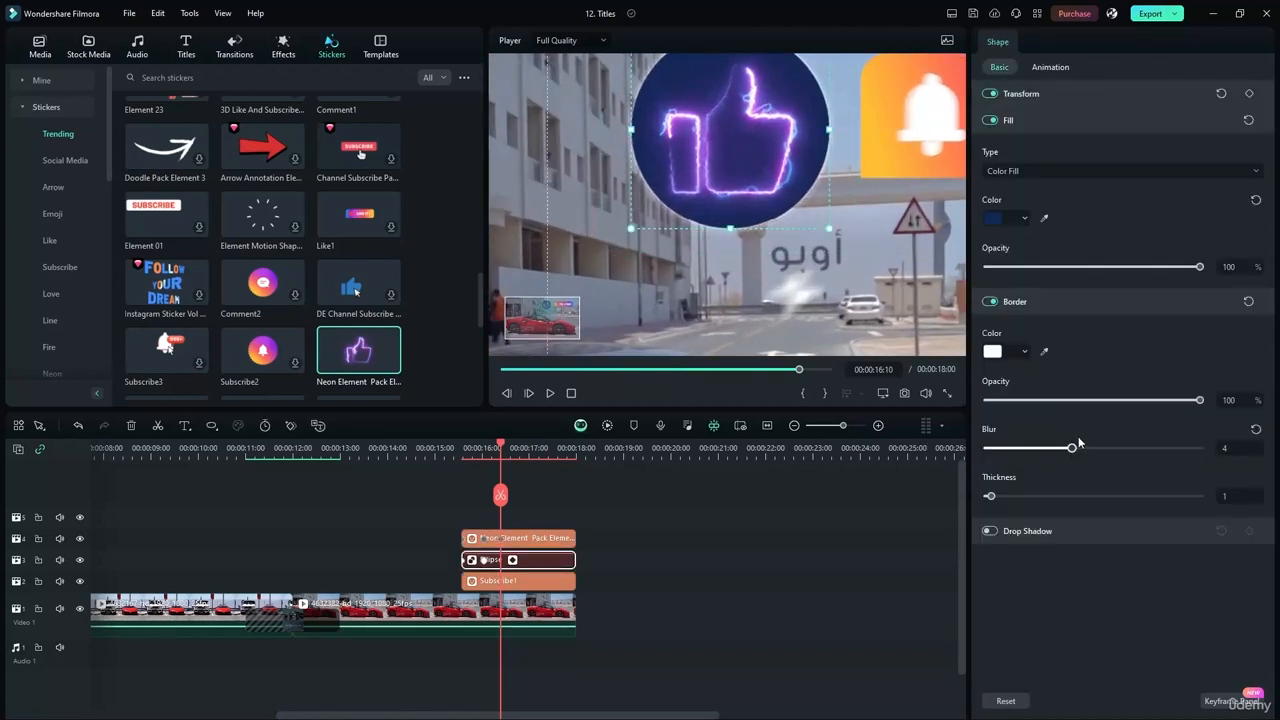
# - Make the ellipse's border black with a blur of 8 and a thickness of 7
pyautogui.click(994, 352)
pyautogui.click(992, 438)
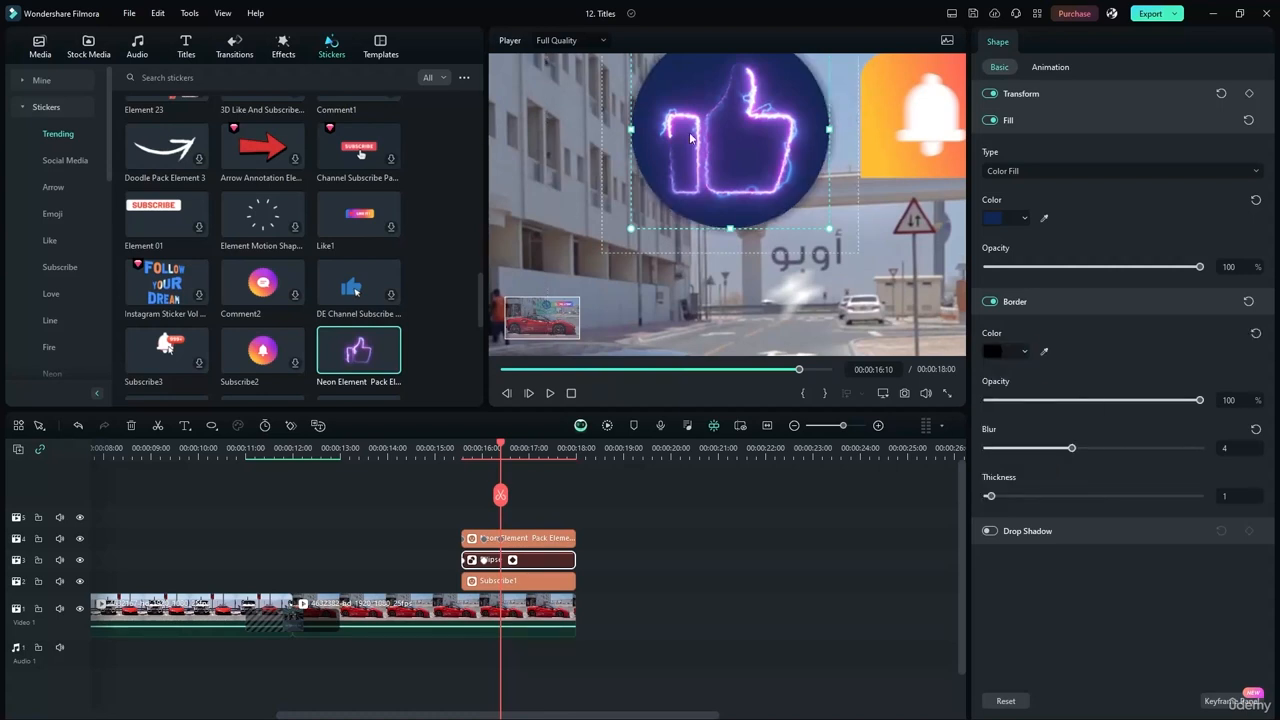
pyautogui.moveTo(1071, 448); pyautogui.dragTo(1029, 450)
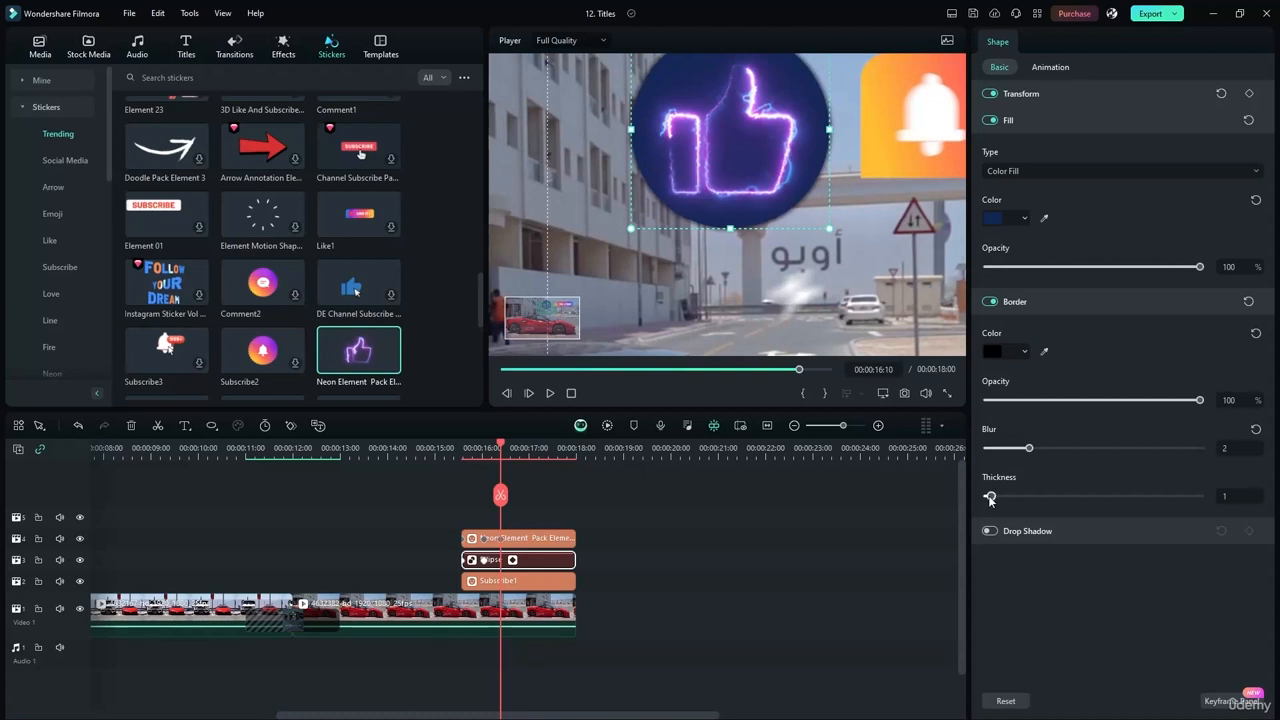
pyautogui.moveTo(990, 496); pyautogui.dragTo(1019, 500)
pyautogui.moveTo(1029, 448); pyautogui.dragTo(1144, 451)
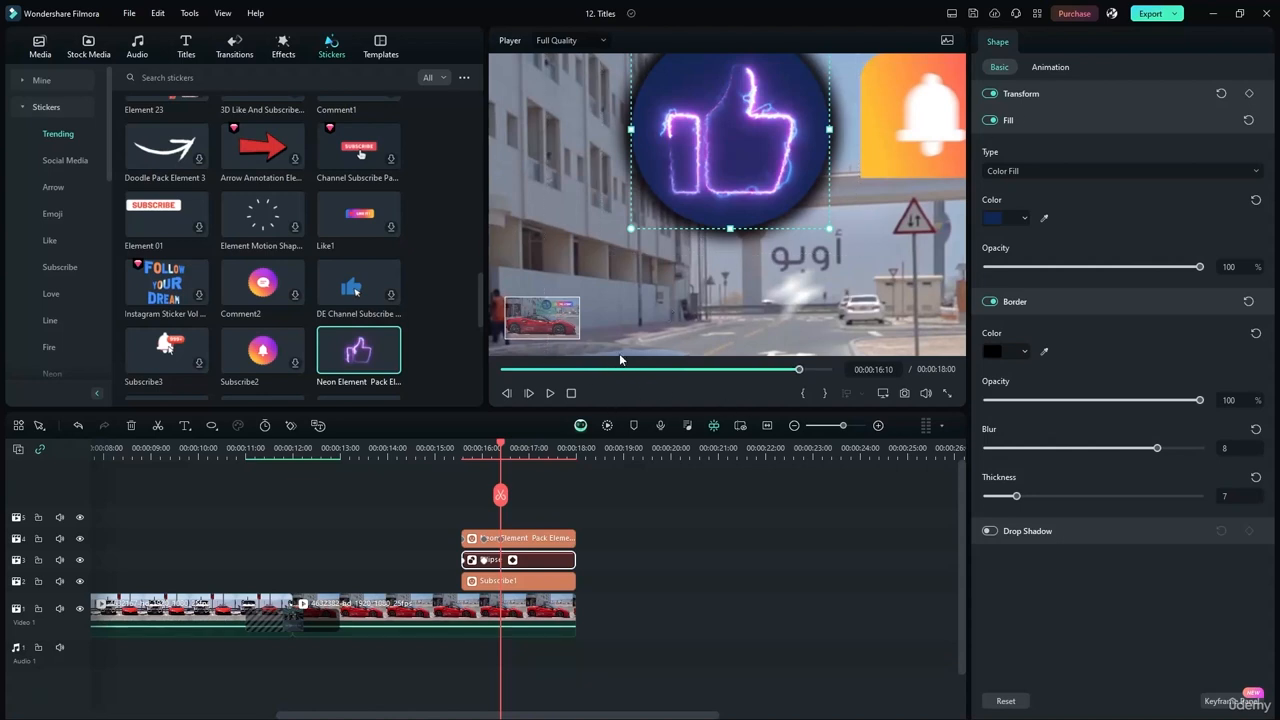
# - Combine the neon thumbs-up sticker and the ellipse into a compound clip named FB LIKE
pyautogui.click(534, 540)
pyautogui.keyDown('ctrl'); pyautogui.click(545, 565); pyautogui.keyUp('ctrl')
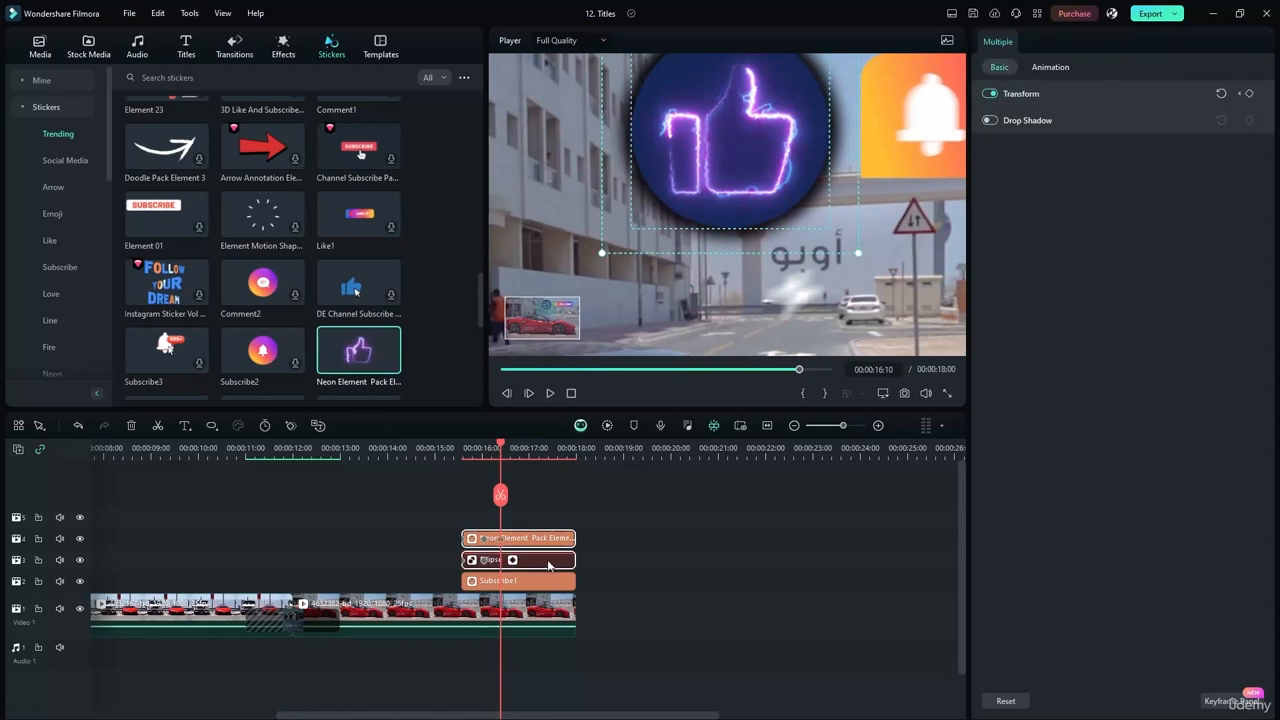
pyautogui.click(634, 337)
pyautogui.scroll(-10, 630, 318)
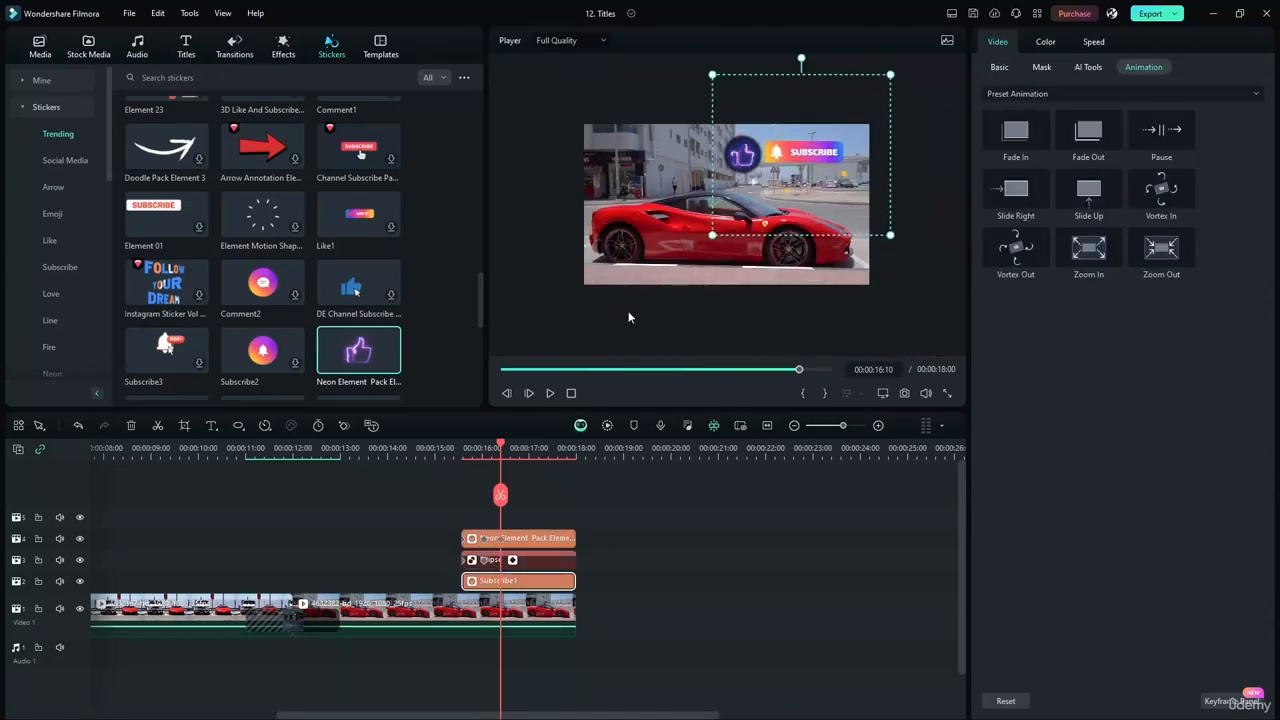
pyautogui.scroll(5, 640, 310)
pyautogui.click(548, 538)
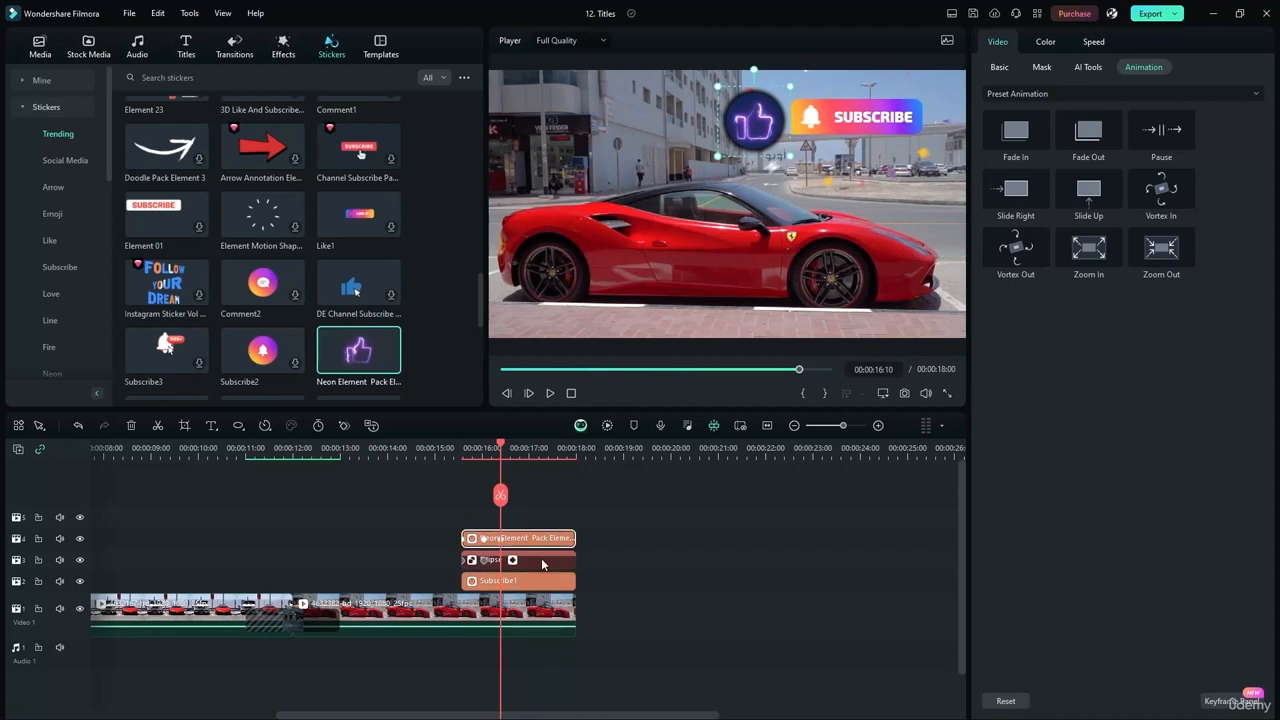
pyautogui.keyDown('ctrl'); pyautogui.click(541, 558); pyautogui.keyUp('ctrl')
pyautogui.rightClick(549, 540)
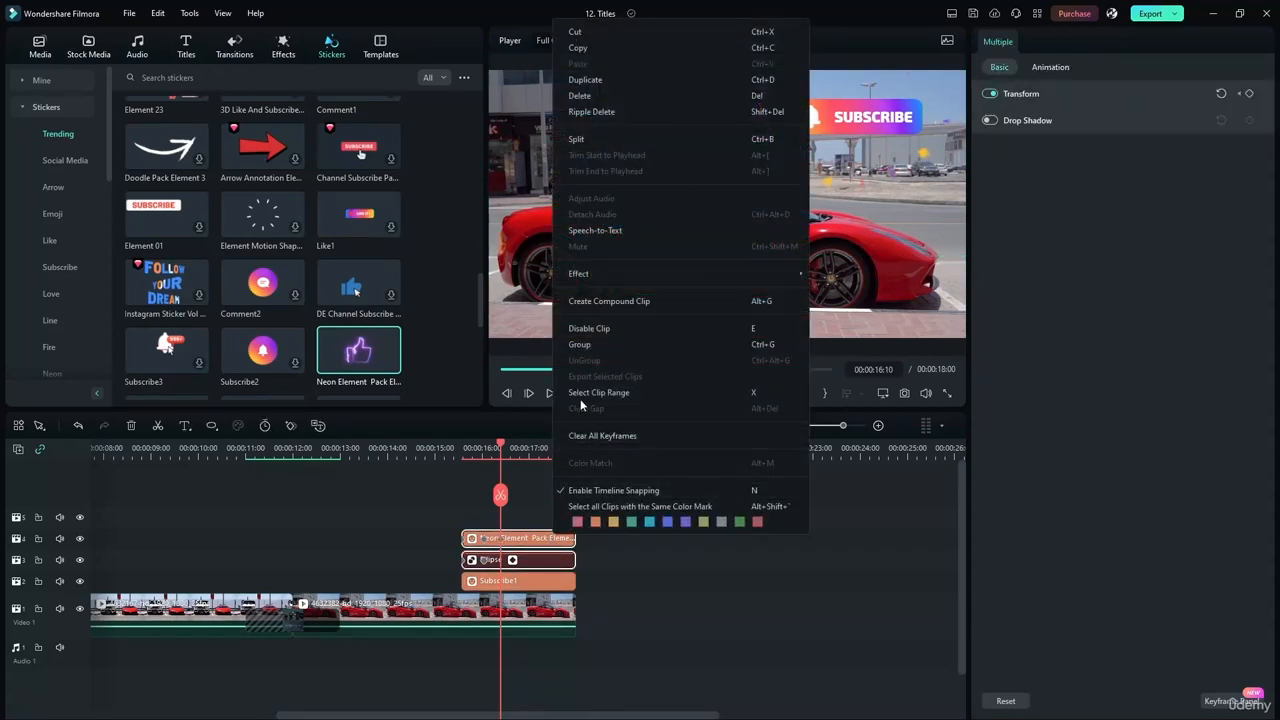
pyautogui.click(617, 302)
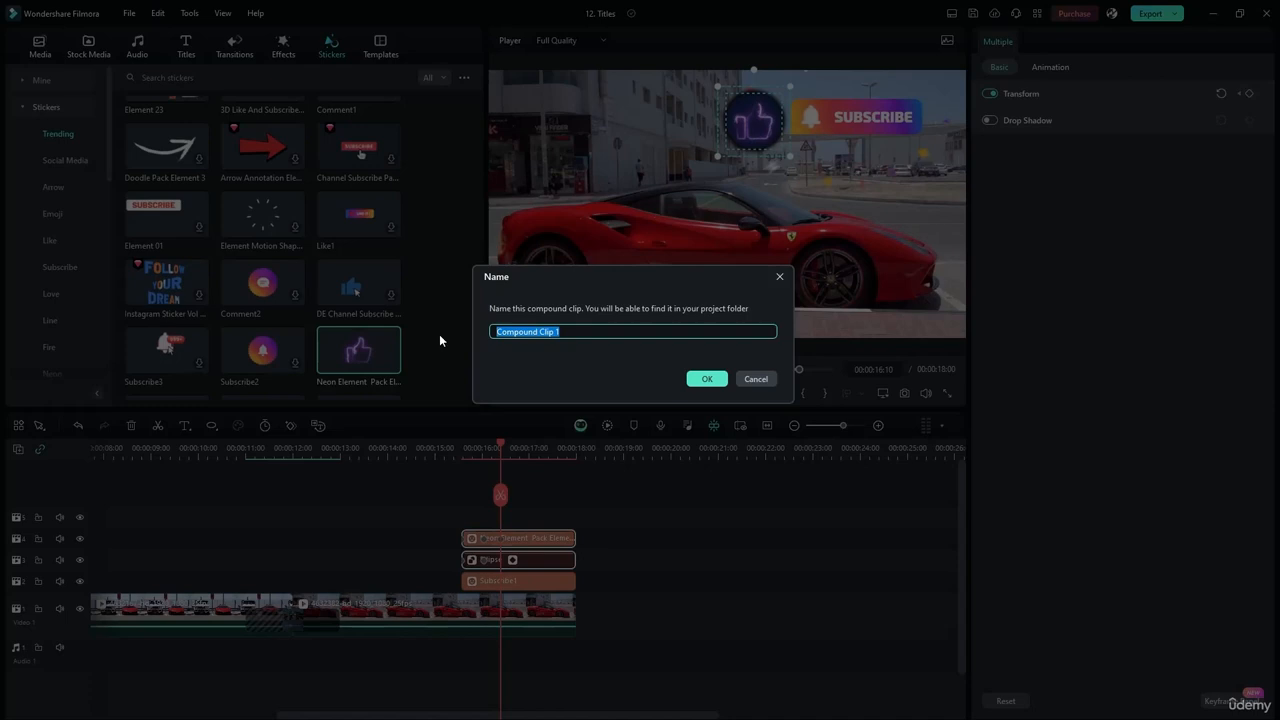
pyautogui.write('FB LIKE')
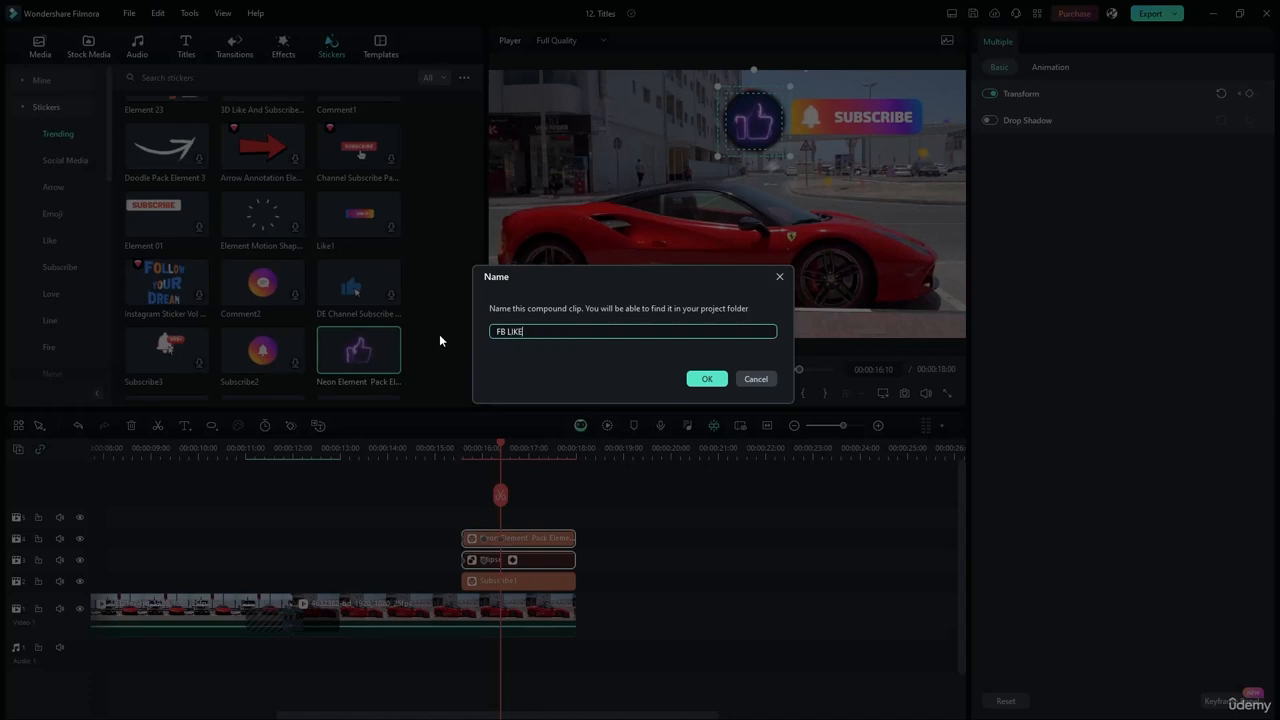
pyautogui.click(706, 378)
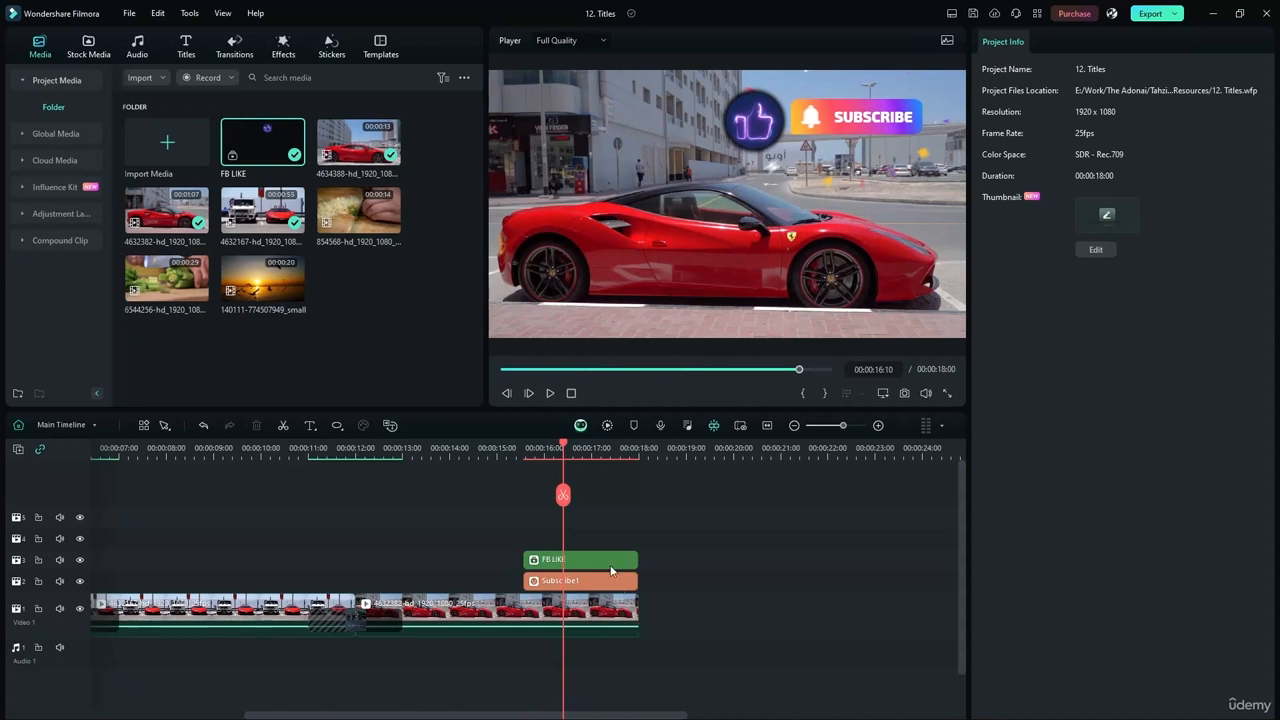
# - Play back the ending with the FB LIKE compound clip in place and undo the creation of that clip
pyautogui.click(611, 566)
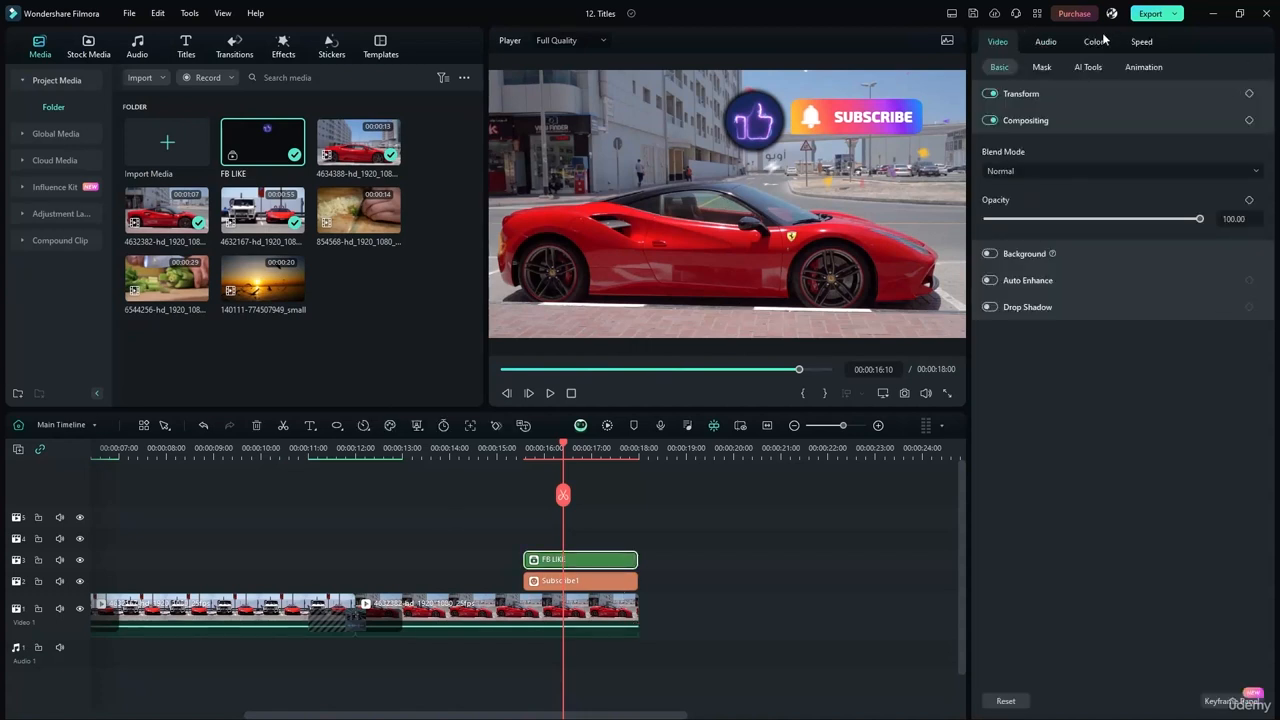
pyautogui.click(1145, 66)
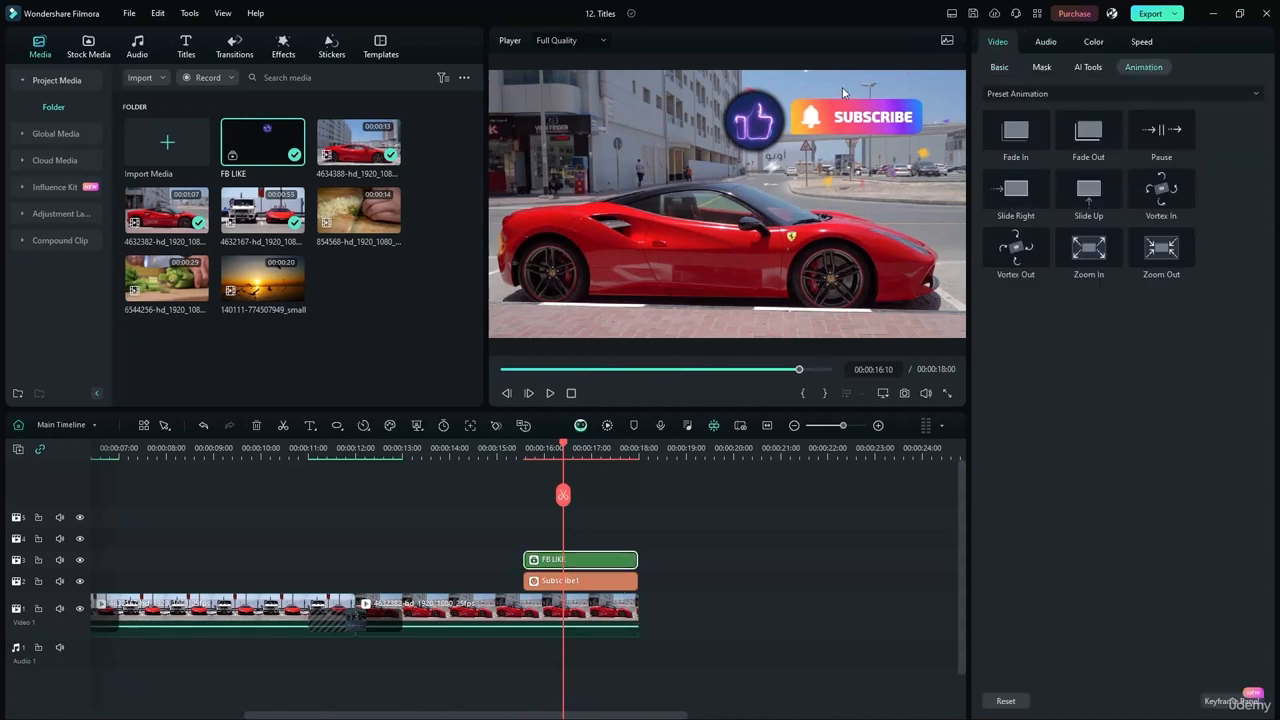
pyautogui.moveTo(562, 449); pyautogui.dragTo(500, 449)
pyautogui.click(549, 393)
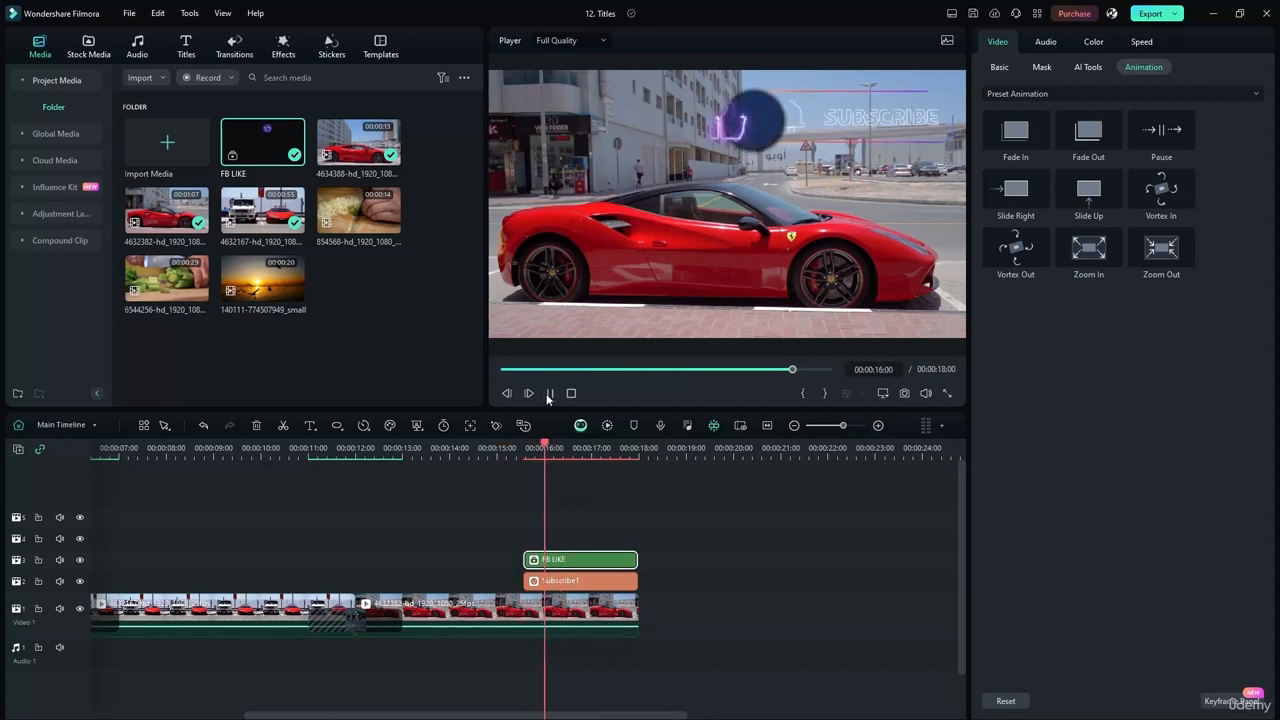
pyautogui.click(549, 393)
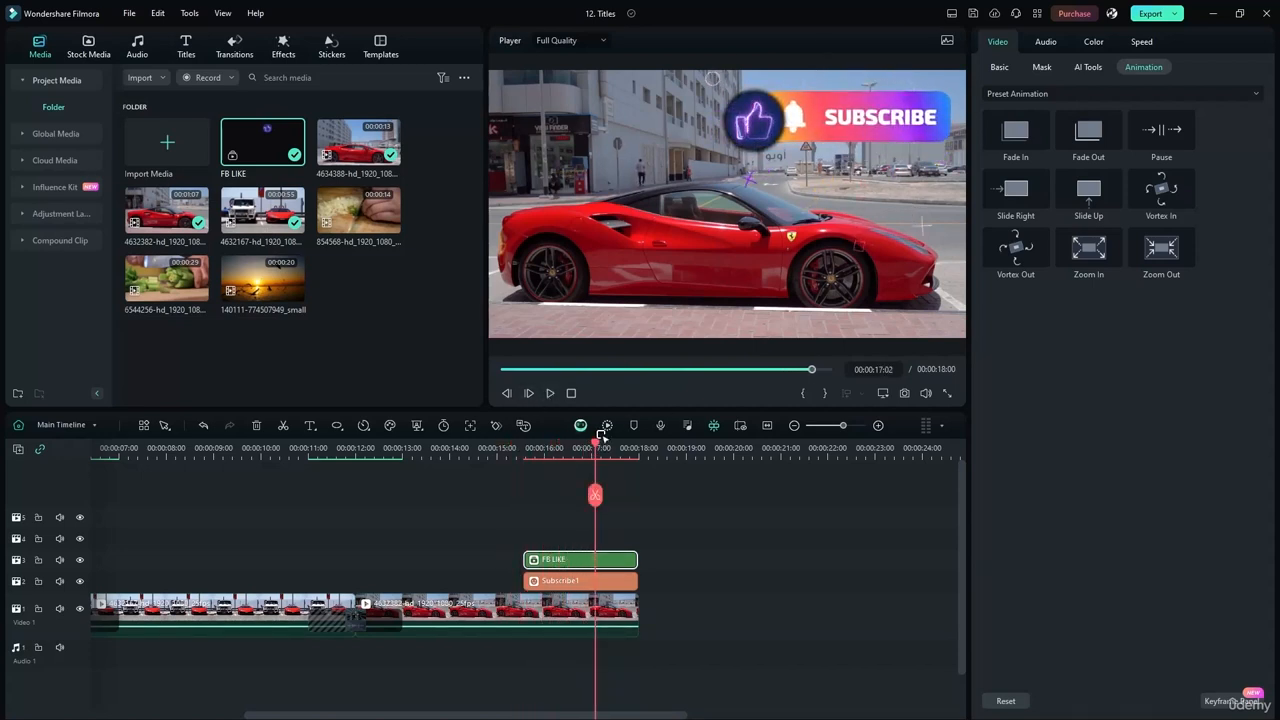
pyautogui.hotkey('ctrl', 'z')
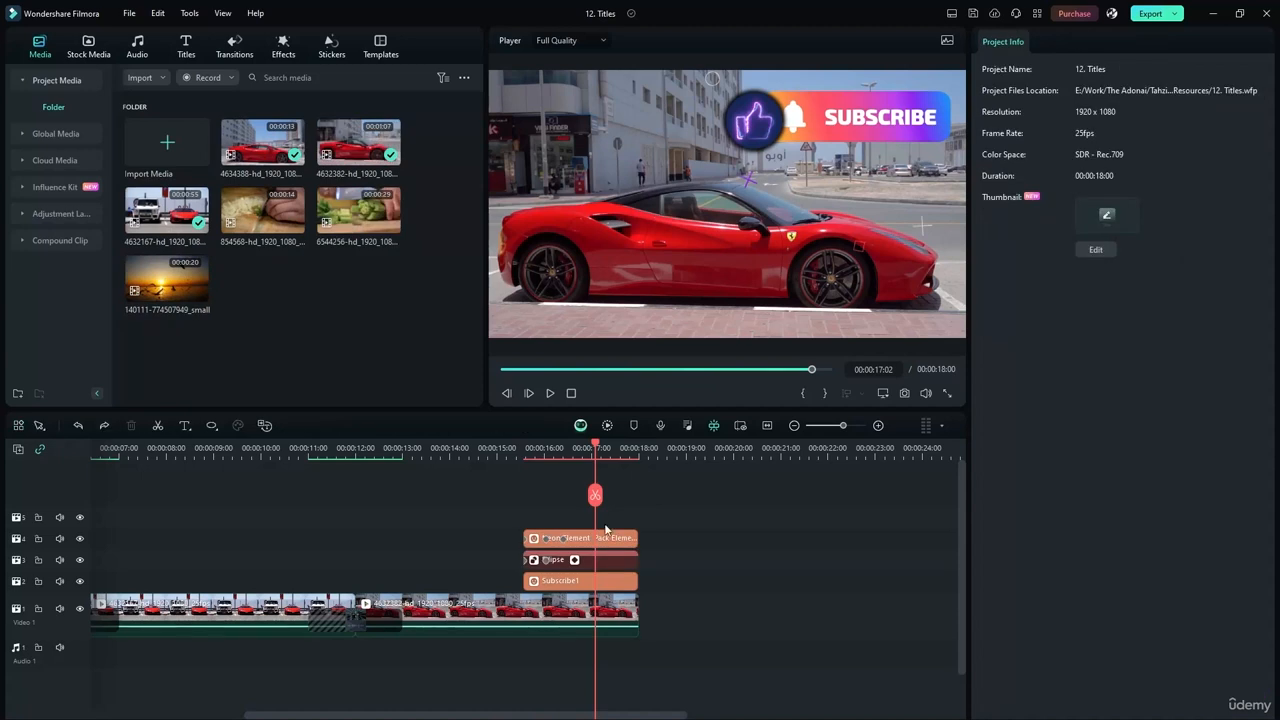
# - Keyframe the ellipse's transform at its clip start, 00:00:15:14, with position X at -1612.74 px, outside the frame
pyautogui.click(620, 560)
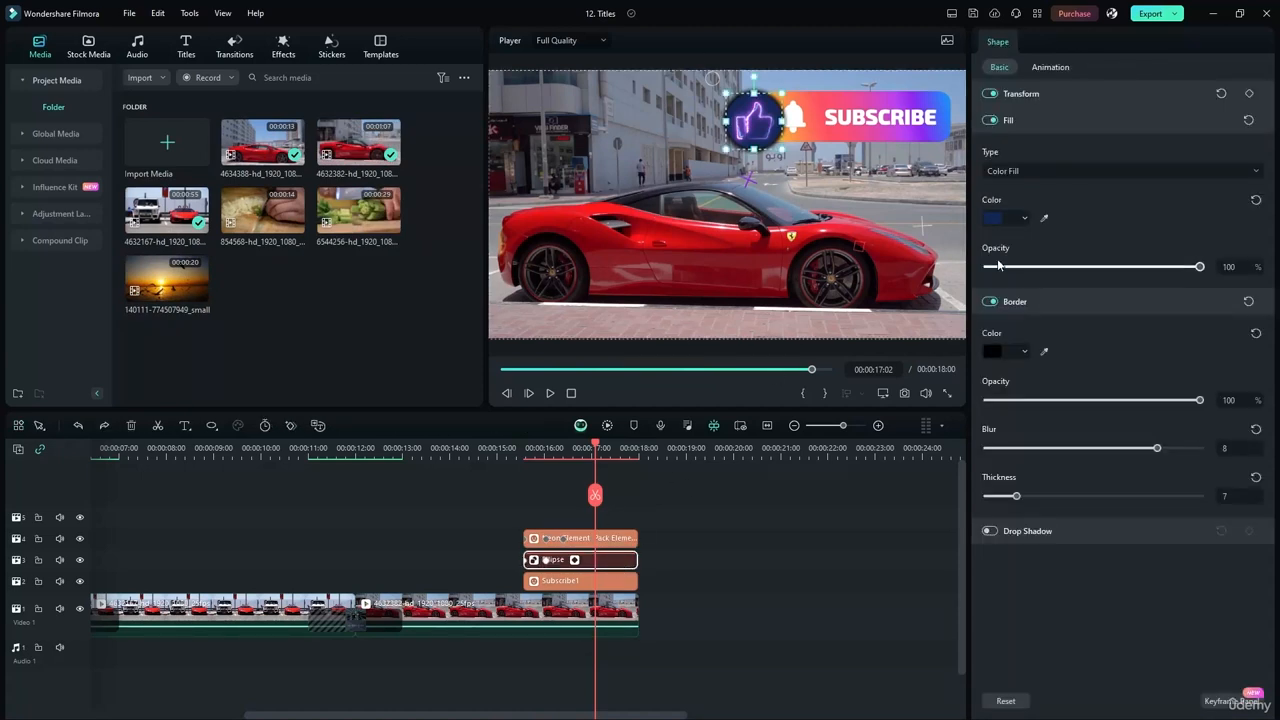
pyautogui.moveTo(596, 448); pyautogui.dragTo(523, 448)
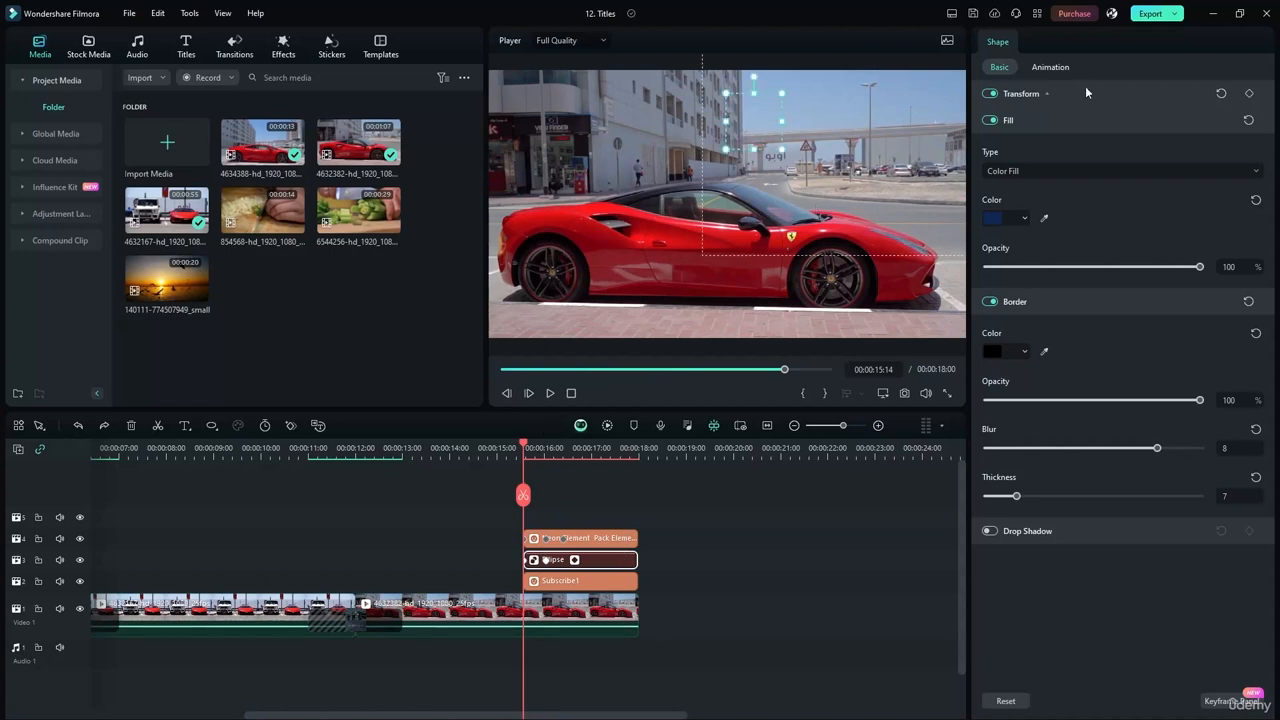
pyautogui.click(1047, 95)
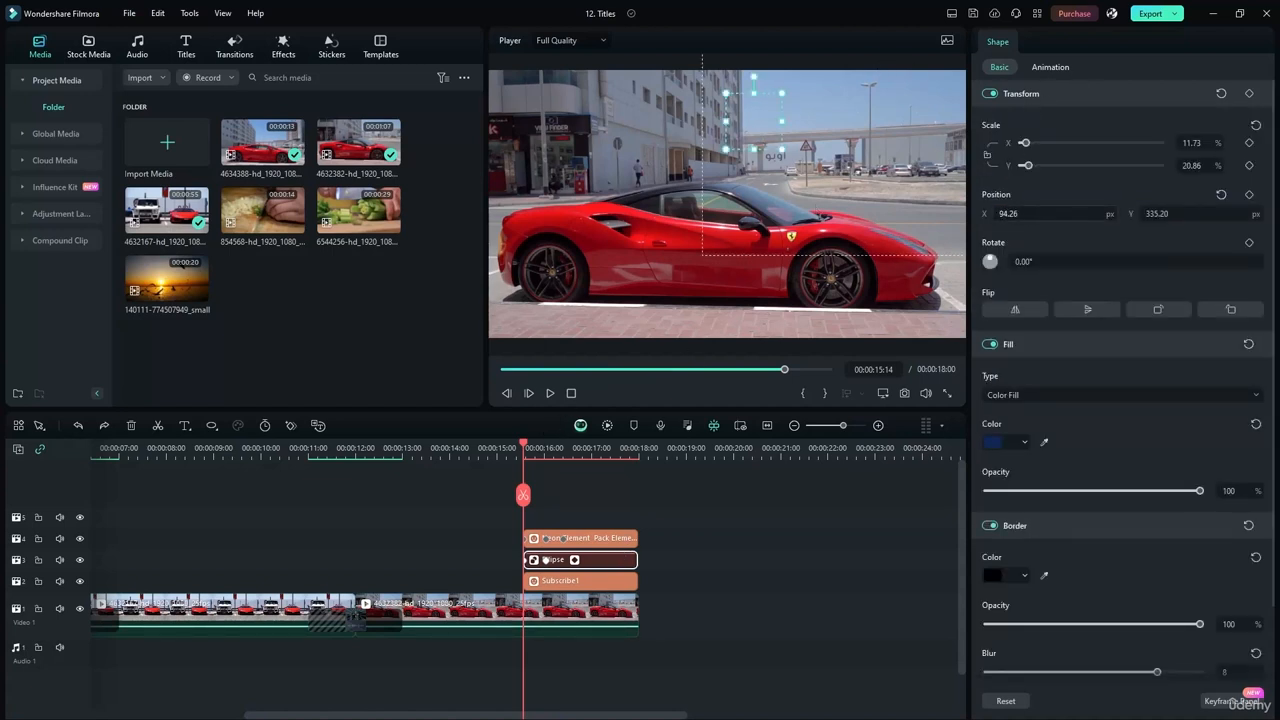
pyautogui.moveTo(754, 121); pyautogui.dragTo(510, 121)
pyautogui.moveTo(1099, 213); pyautogui.dragTo(1079, 213)
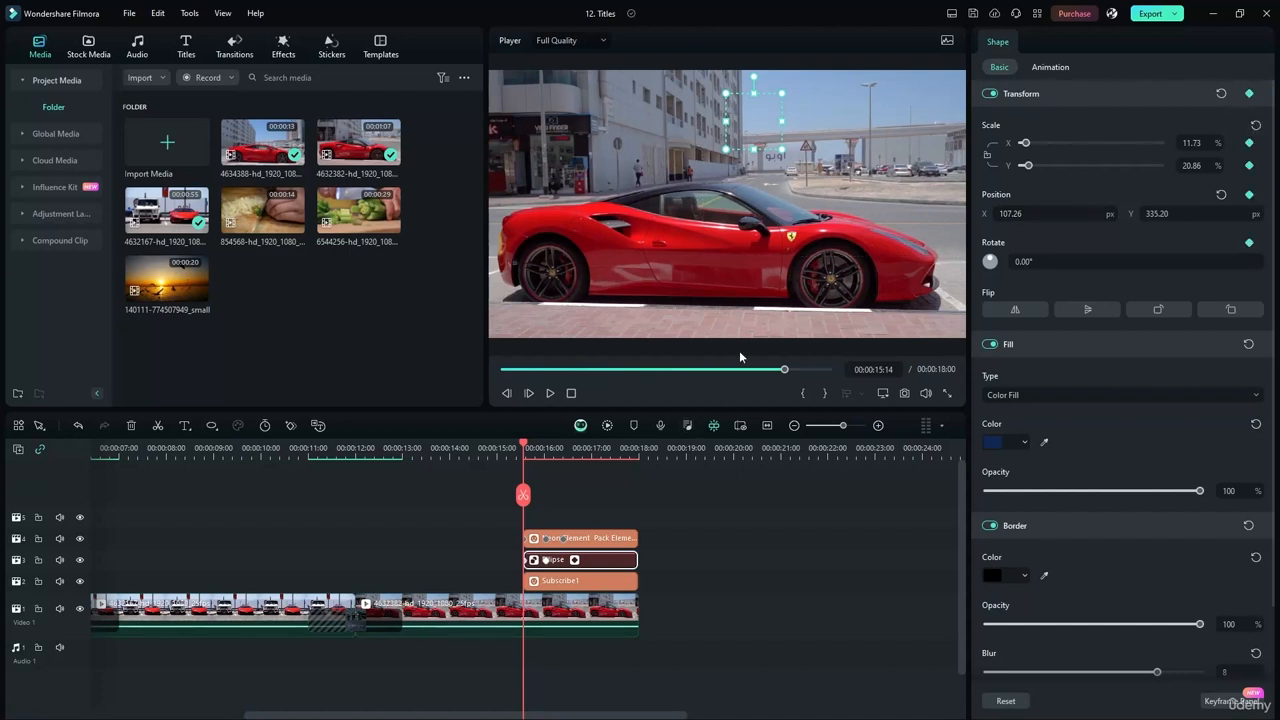
pyautogui.moveTo(1072, 214); pyautogui.dragTo(1015, 214)
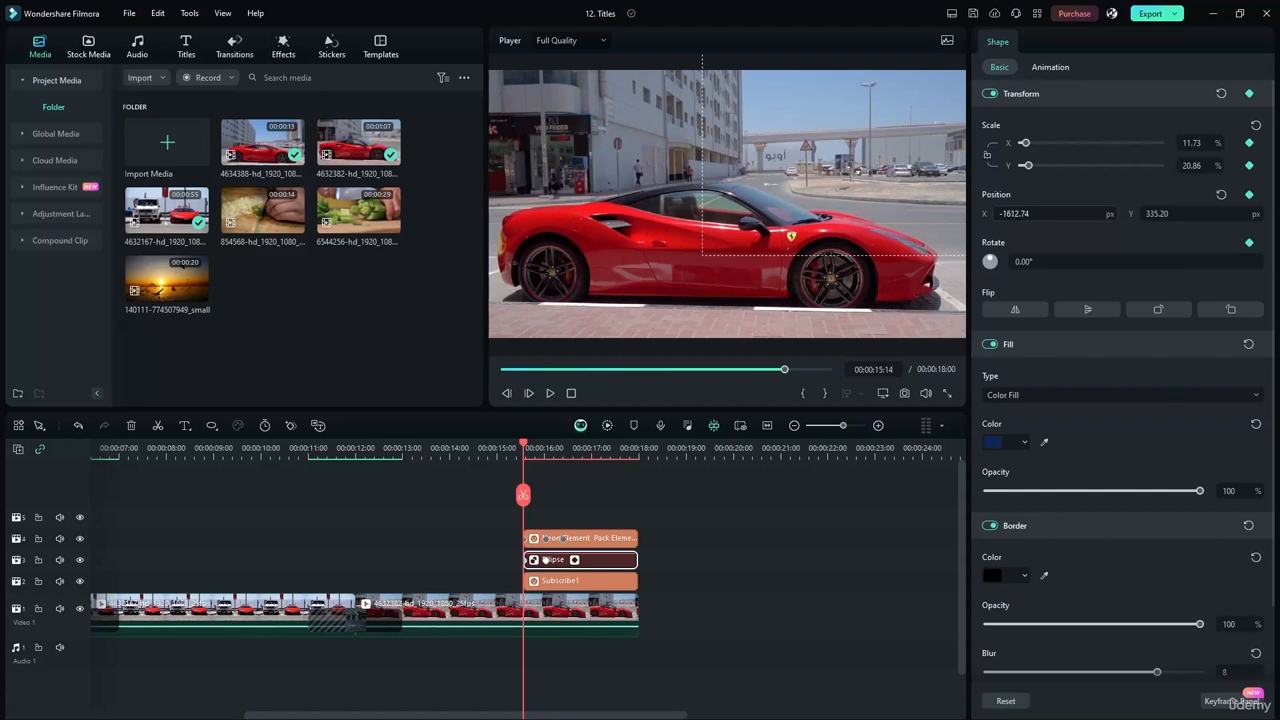
# - At 00:00:17:00, keyframe the ellipse's position X at 4.26 px and the neon thumbs-up sticker's position X at 3.26 px
pyautogui.click(551, 394)
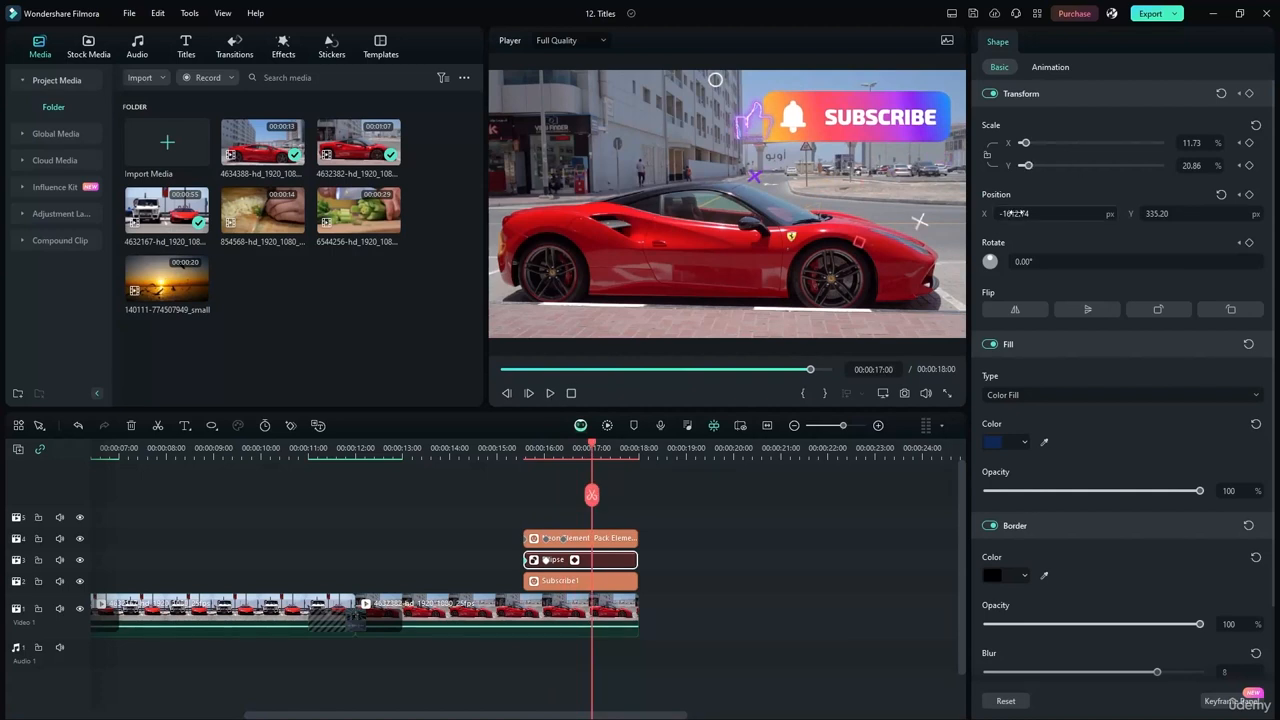
pyautogui.moveTo(1015, 214); pyautogui.dragTo(1209, 214)
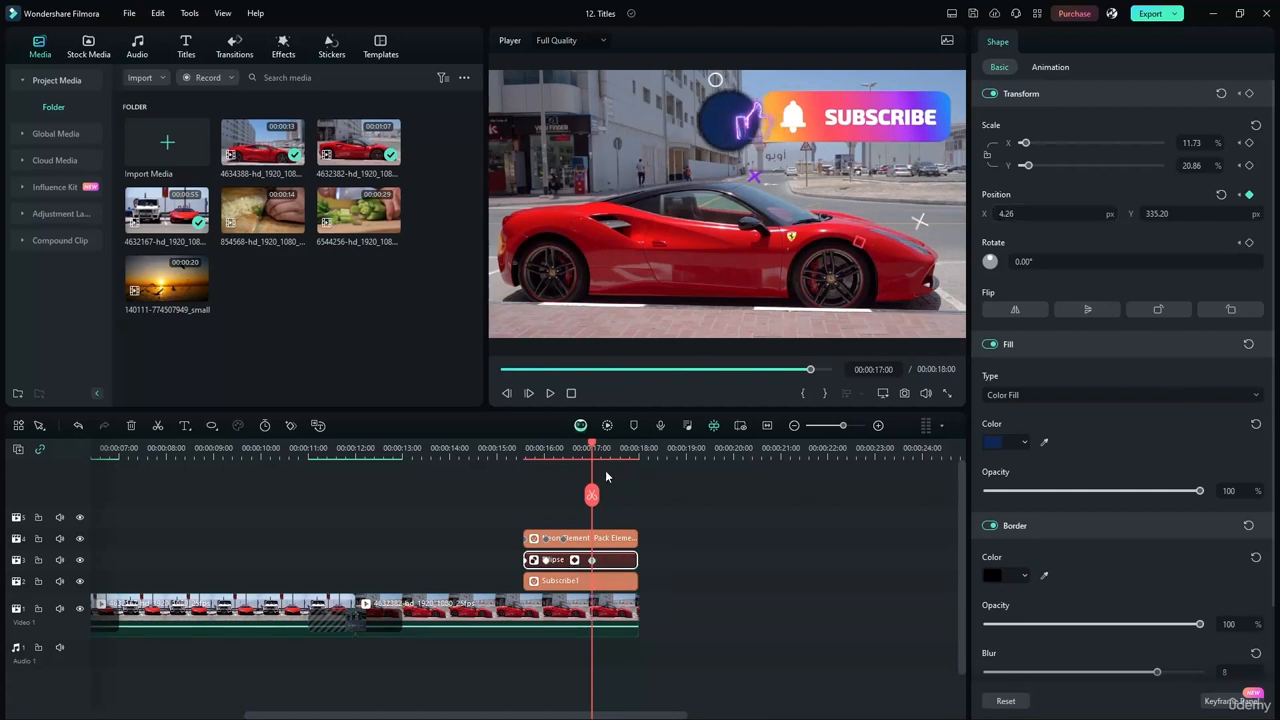
pyautogui.click(621, 541)
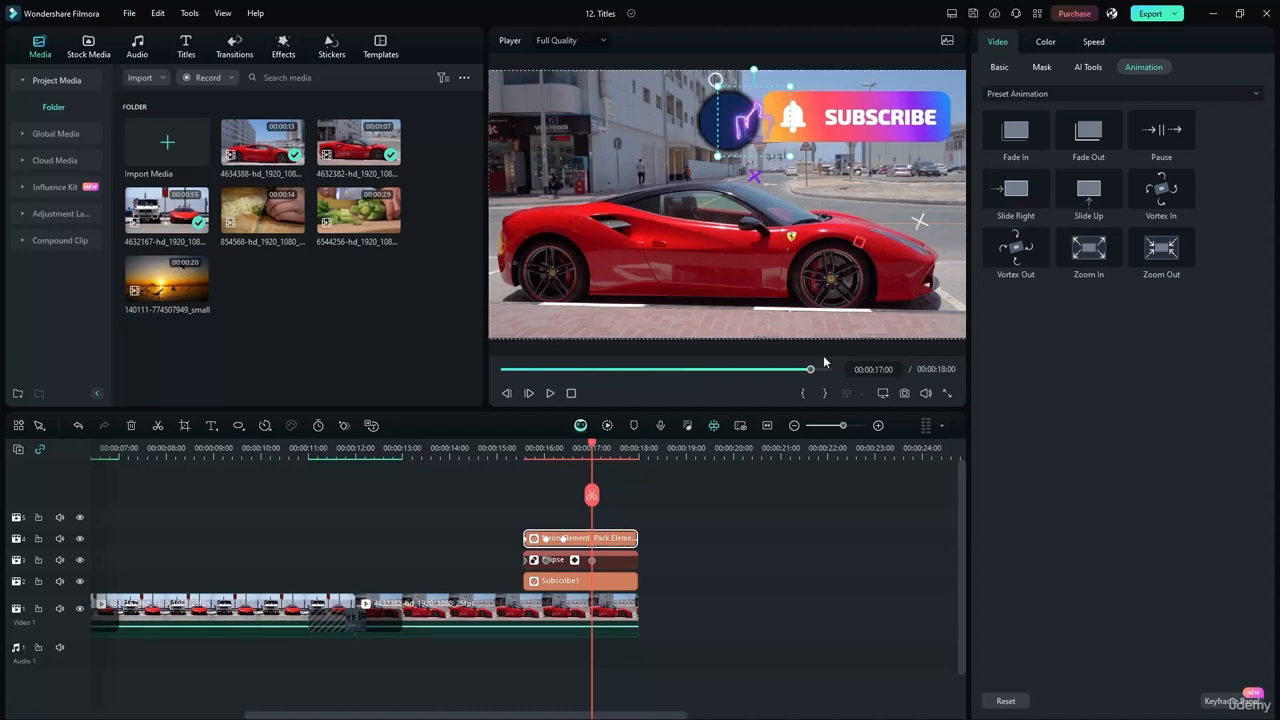
pyautogui.click(999, 67)
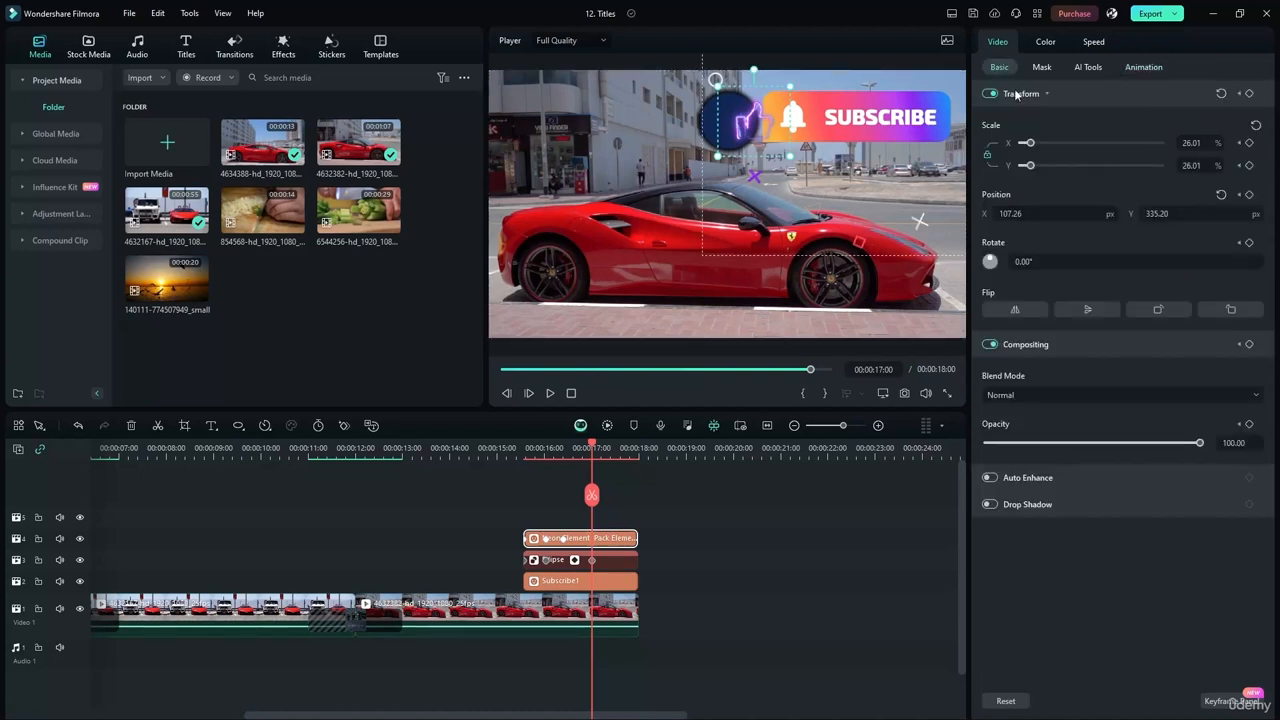
pyautogui.moveTo(1062, 215); pyautogui.dragTo(663, 445)
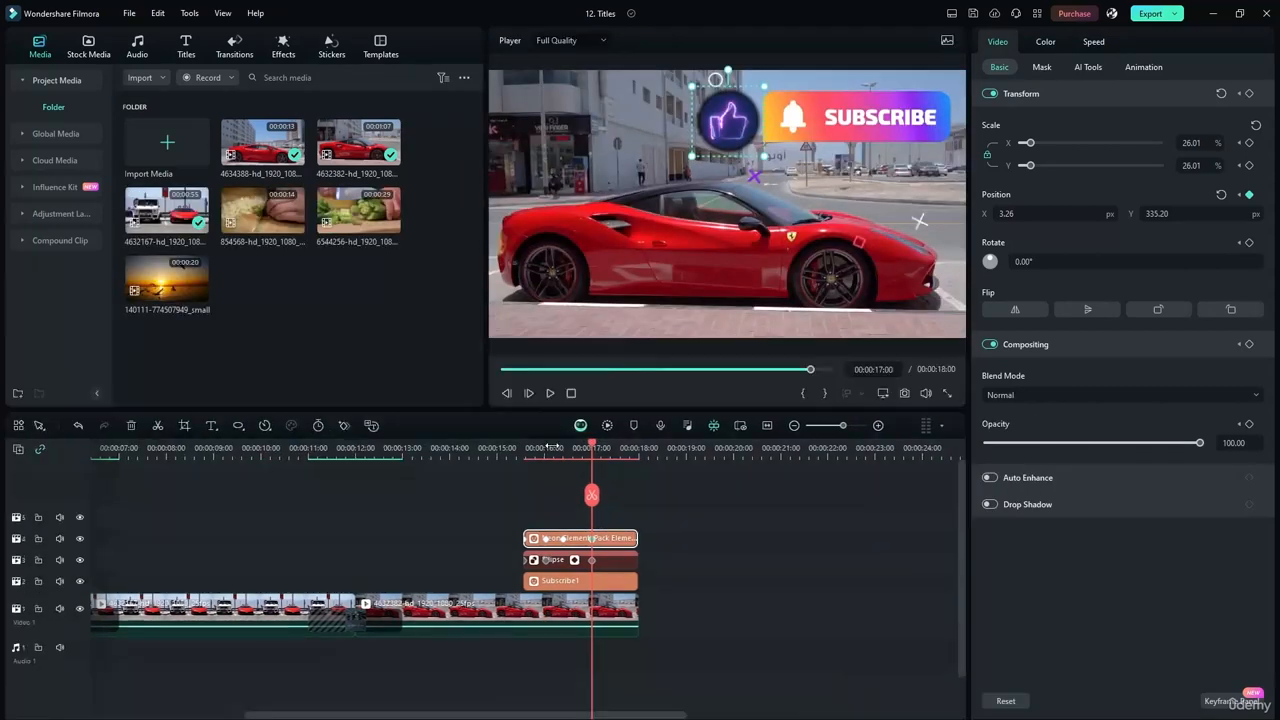
# - Play back and scrub through the ending to check the motion of the ellipse and the neon thumbs-up sticker
pyautogui.moveTo(590, 450); pyautogui.dragTo(392, 449)
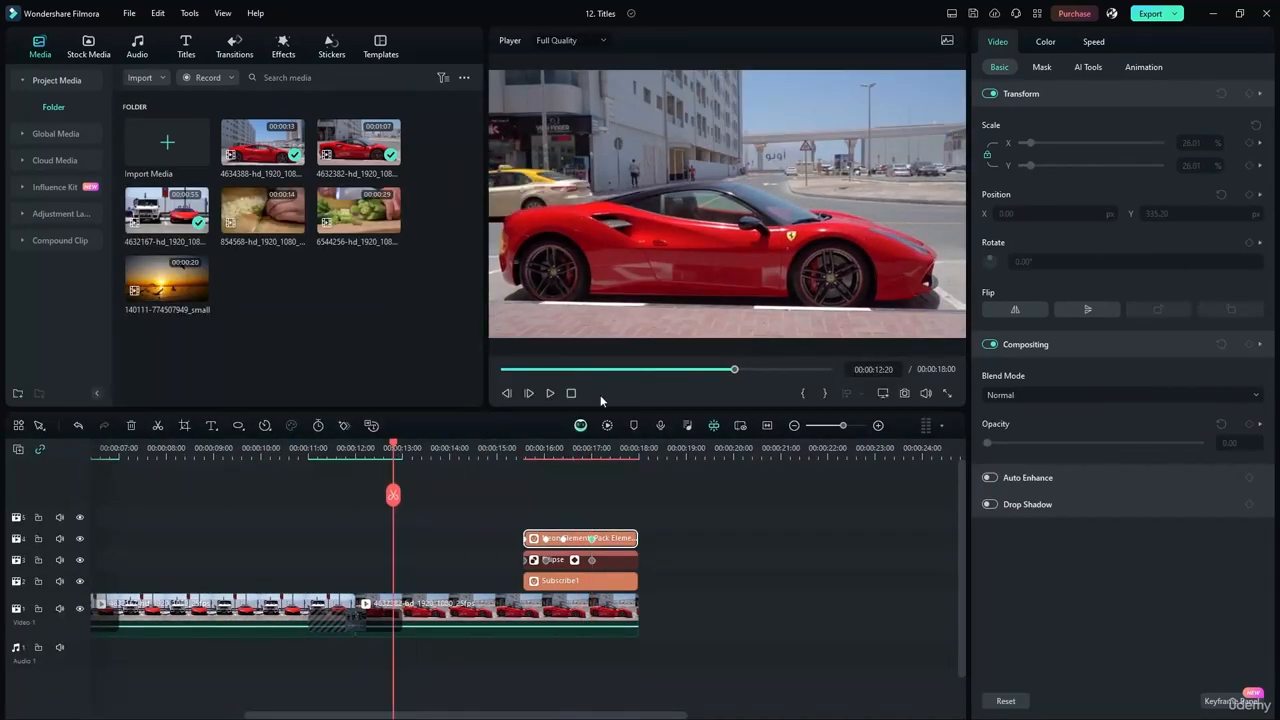
pyautogui.click(512, 449)
pyautogui.click(548, 394)
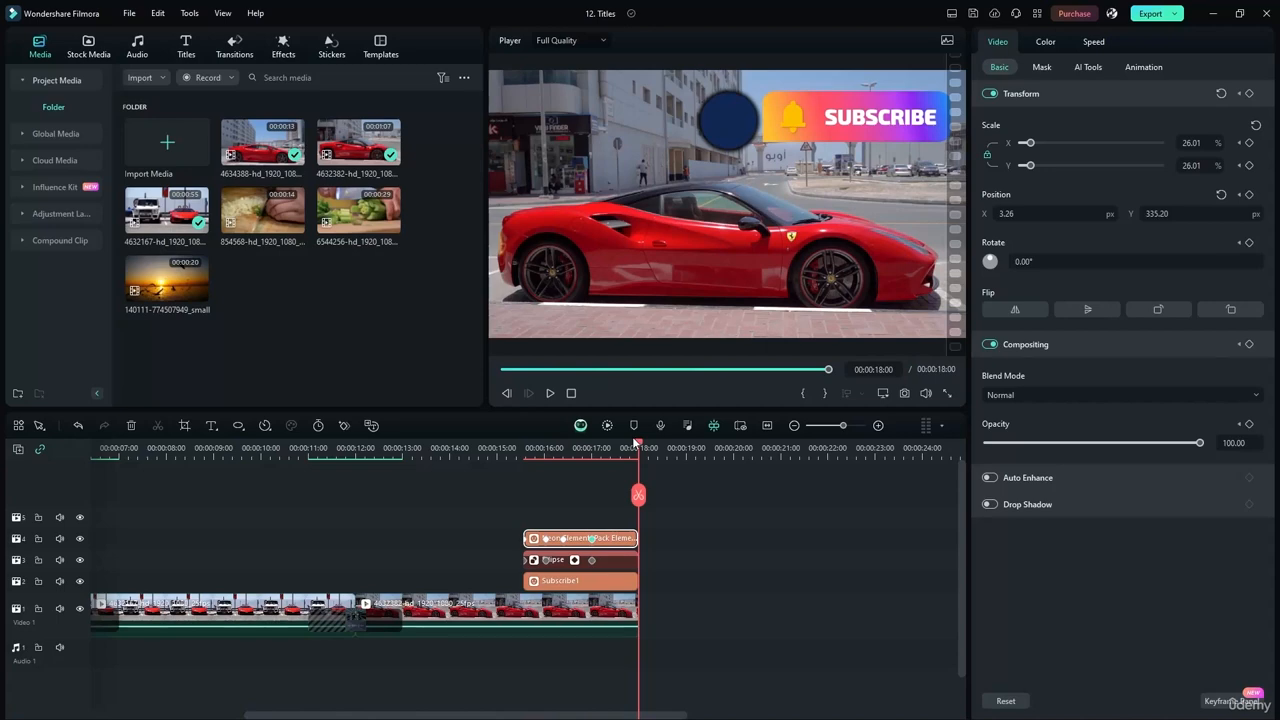
pyautogui.moveTo(634, 442); pyautogui.dragTo(550, 430)
pyautogui.moveTo(638, 446); pyautogui.dragTo(525, 444)
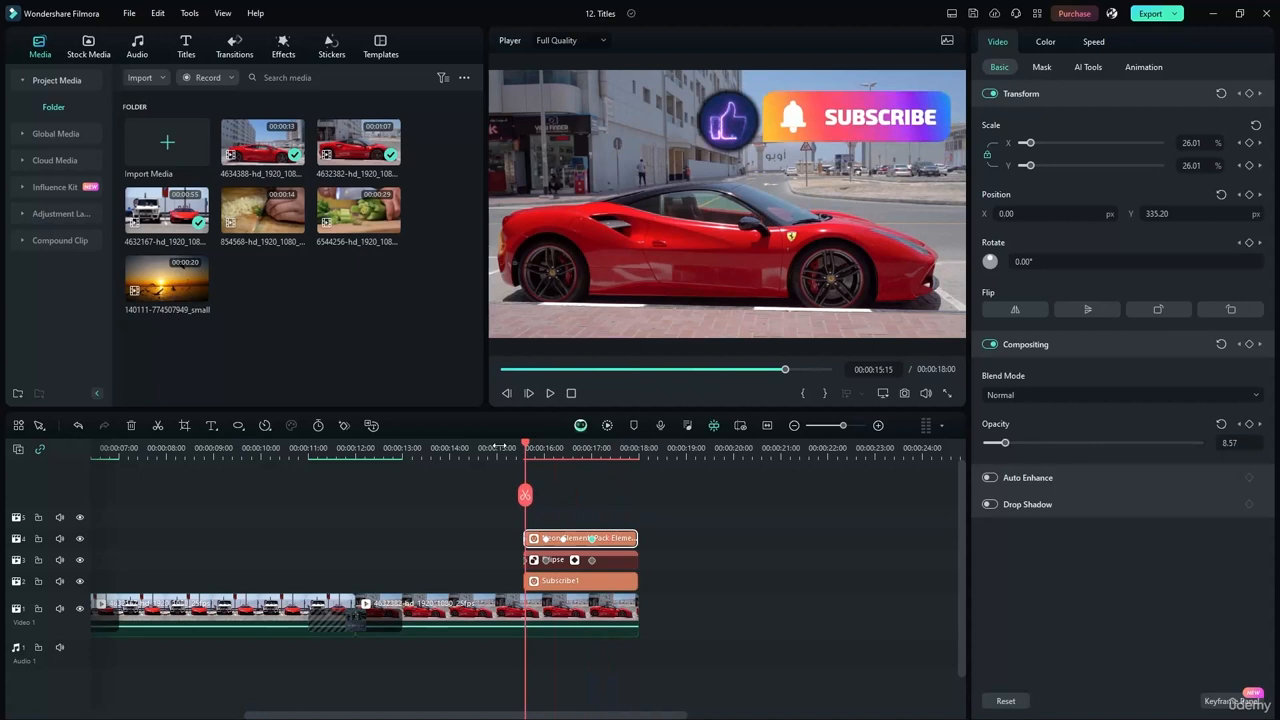
pyautogui.click(238, 425)
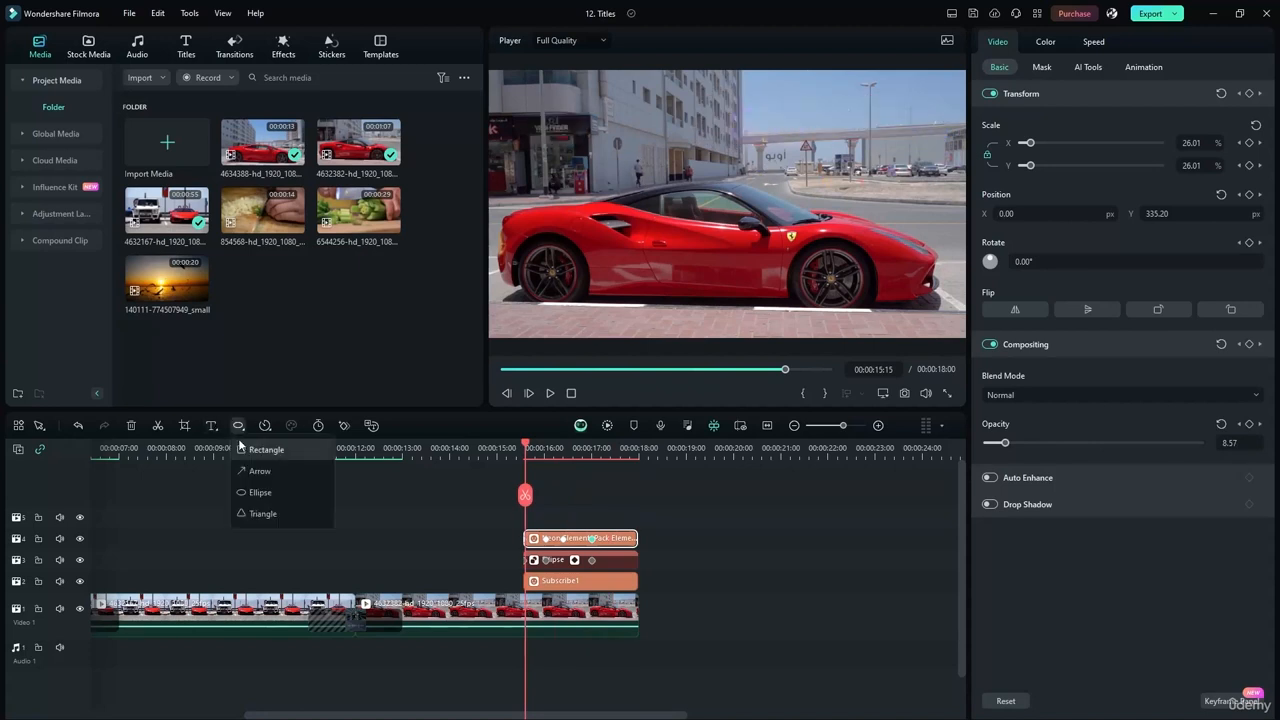
pyautogui.click(324, 355)
pyautogui.moveTo(526, 444); pyautogui.dragTo(553, 446)
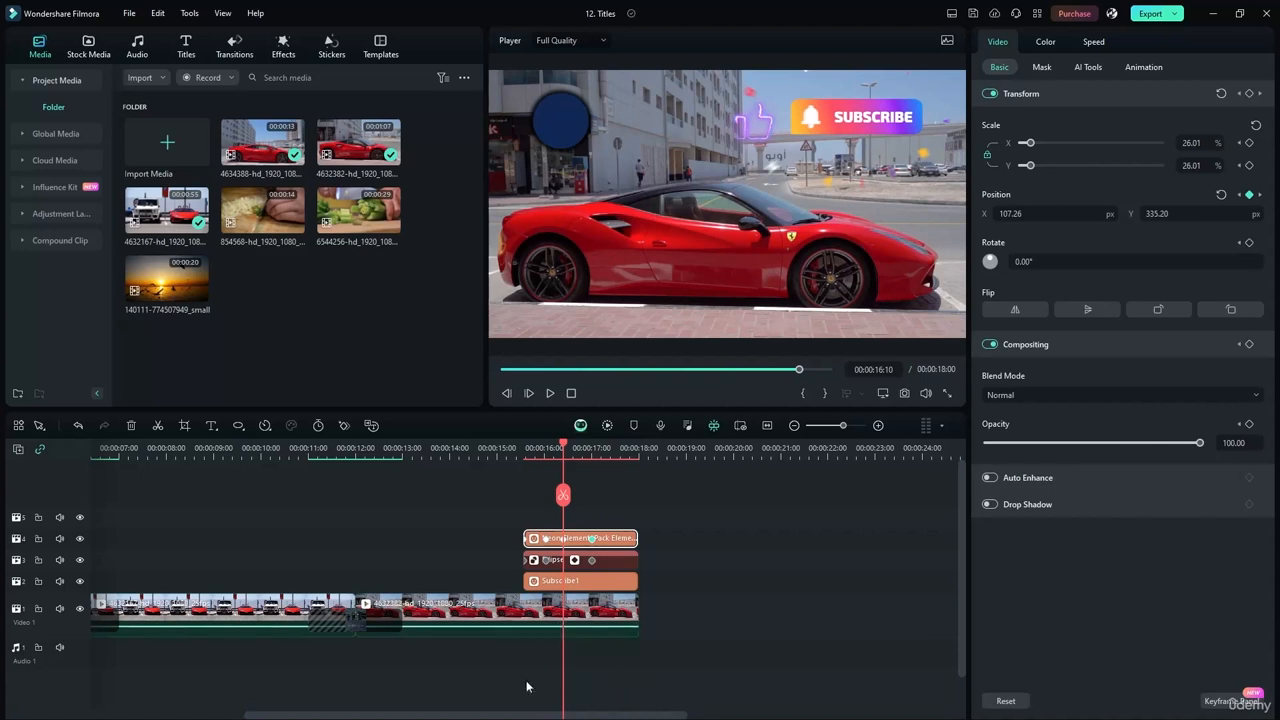
# - Search the stickers for "car" and place Furious Motorsport Element 03 above the second clip, aligned with its start at 00:00:06:00
pyautogui.moveTo(526, 714); pyautogui.dragTo(374, 714)
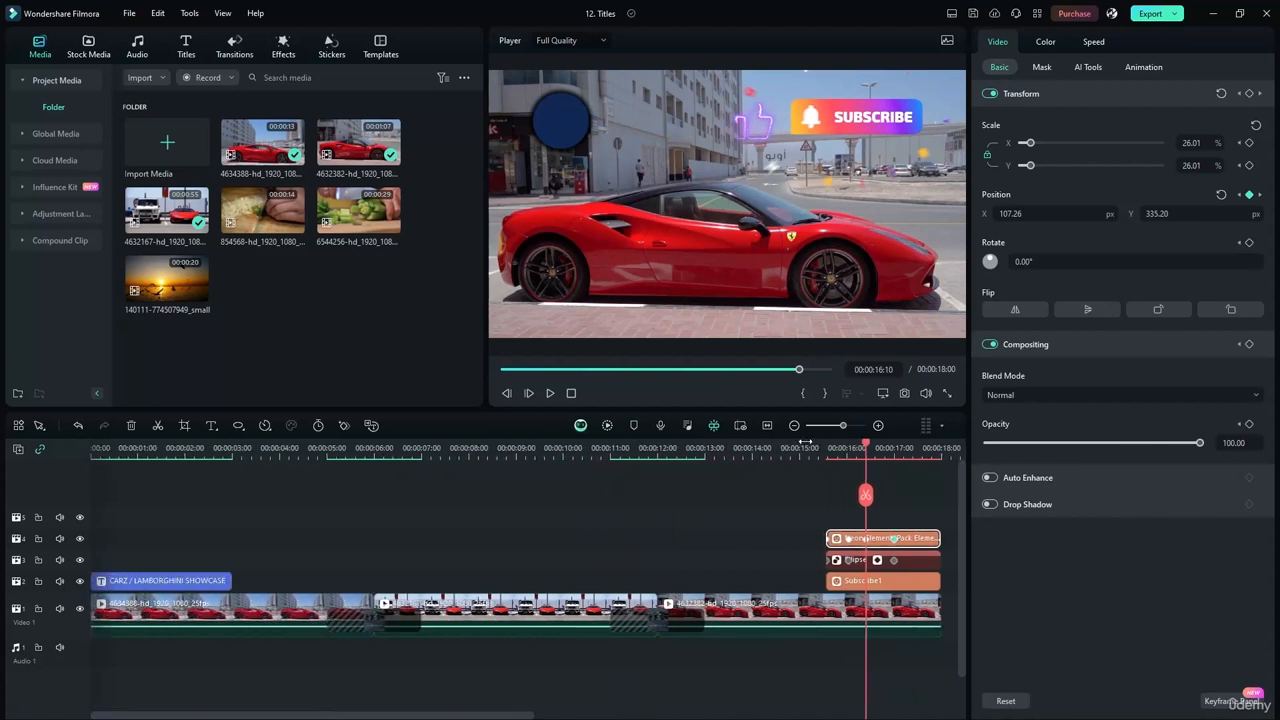
pyautogui.moveTo(866, 446); pyautogui.dragTo(514, 446)
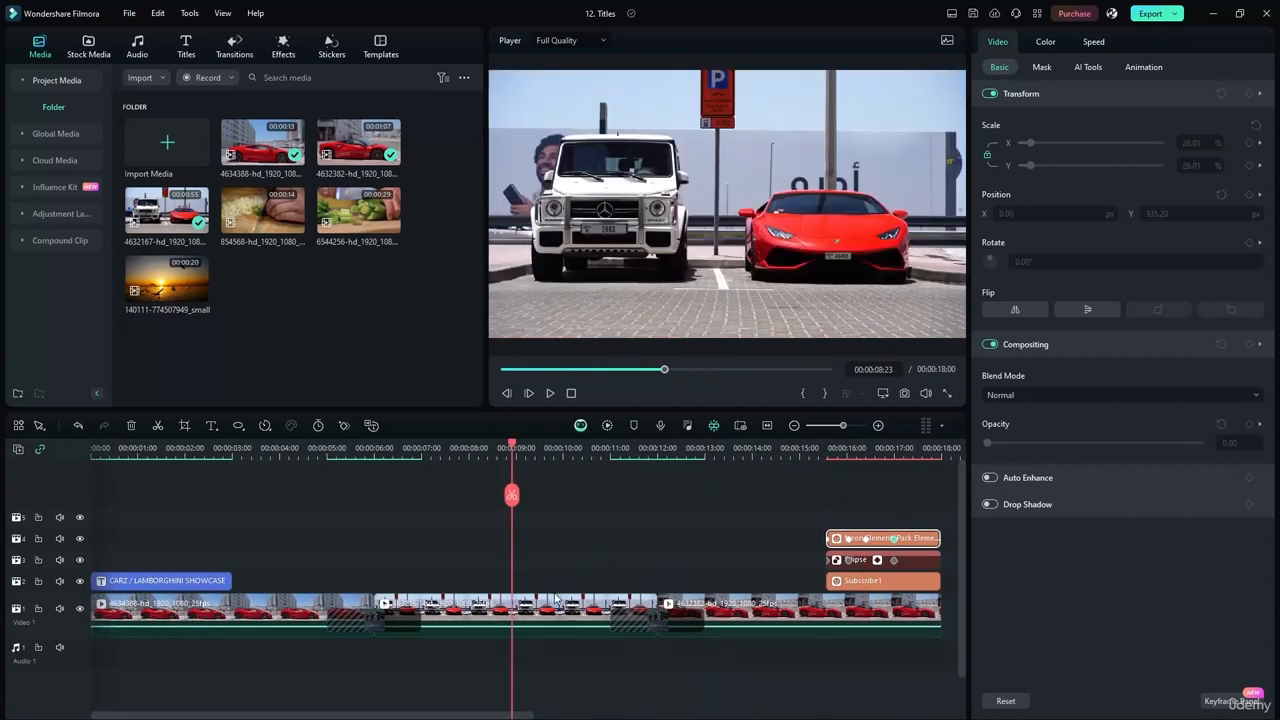
pyautogui.click(557, 605)
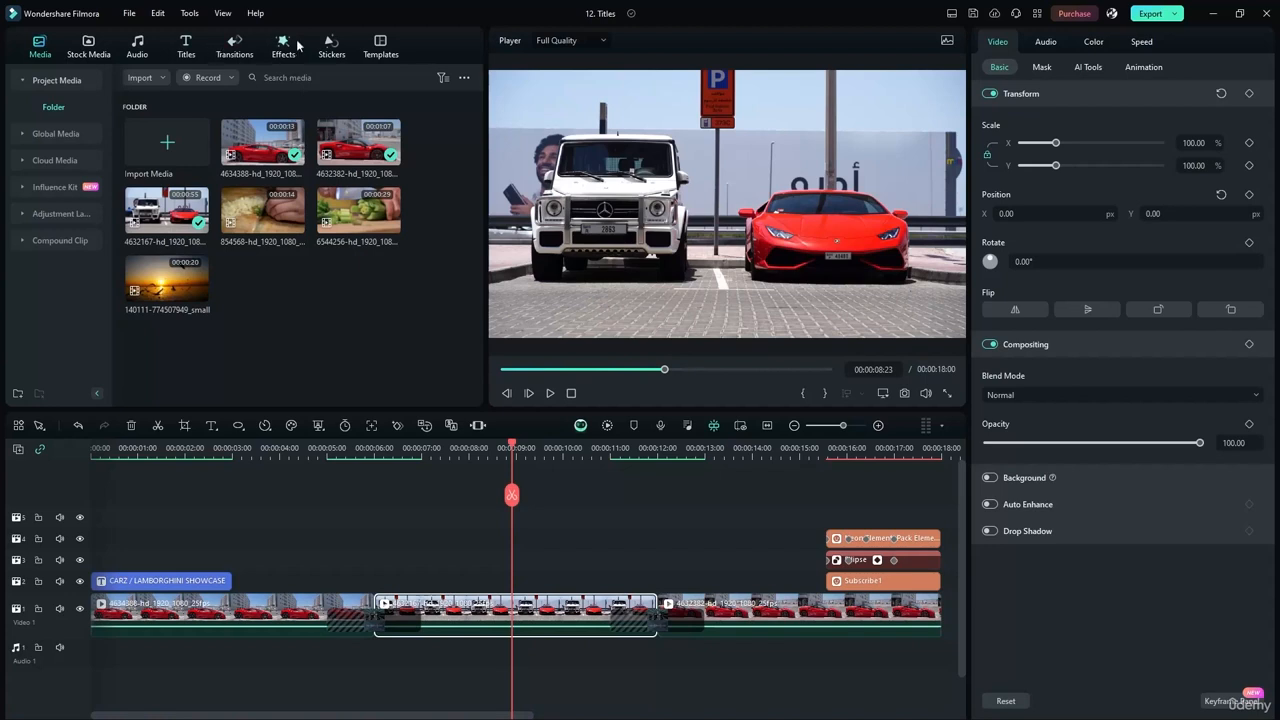
pyautogui.click(332, 50)
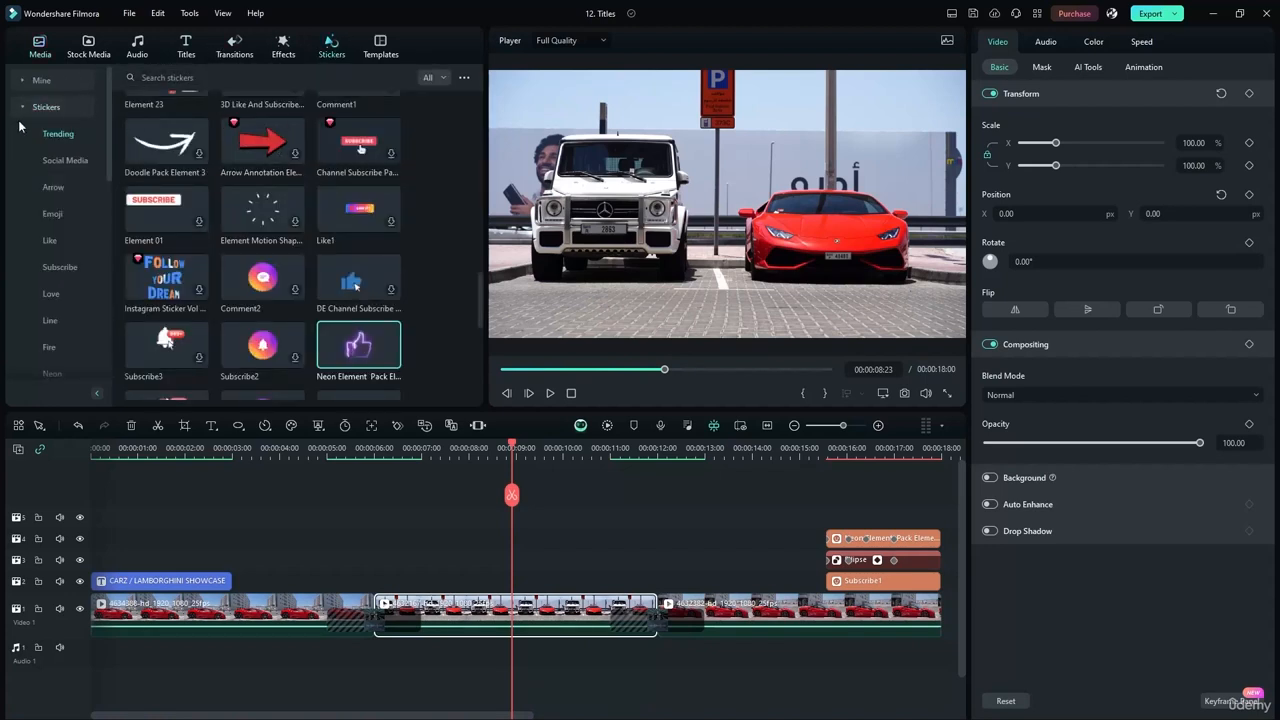
pyautogui.click(203, 80)
pyautogui.write('car')
pyautogui.press('Return')
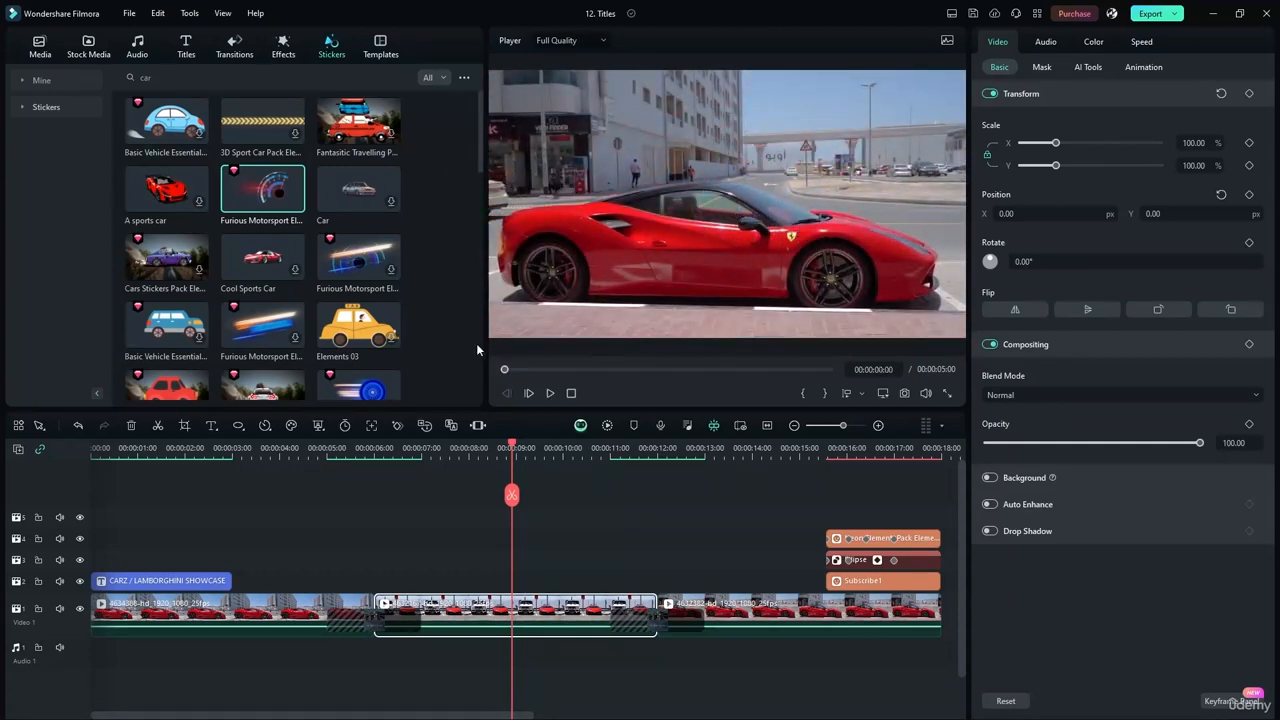
pyautogui.moveTo(262, 188); pyautogui.dragTo(390, 588)
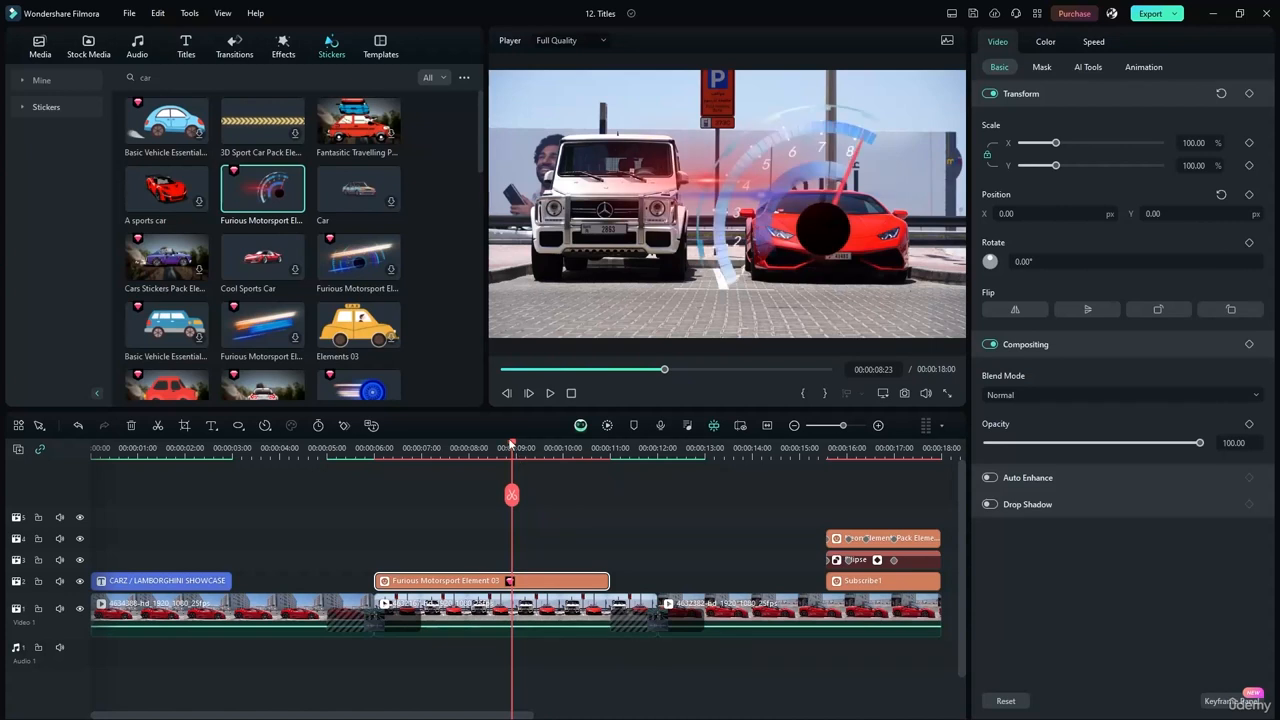
# - Flip the speedometer sticker horizontally and vertically, scale it to 20.16%, and position it at X -796.67, Y 431.12 px in the frame's upper-left corner
pyautogui.moveTo(512, 447); pyautogui.dragTo(388, 447)
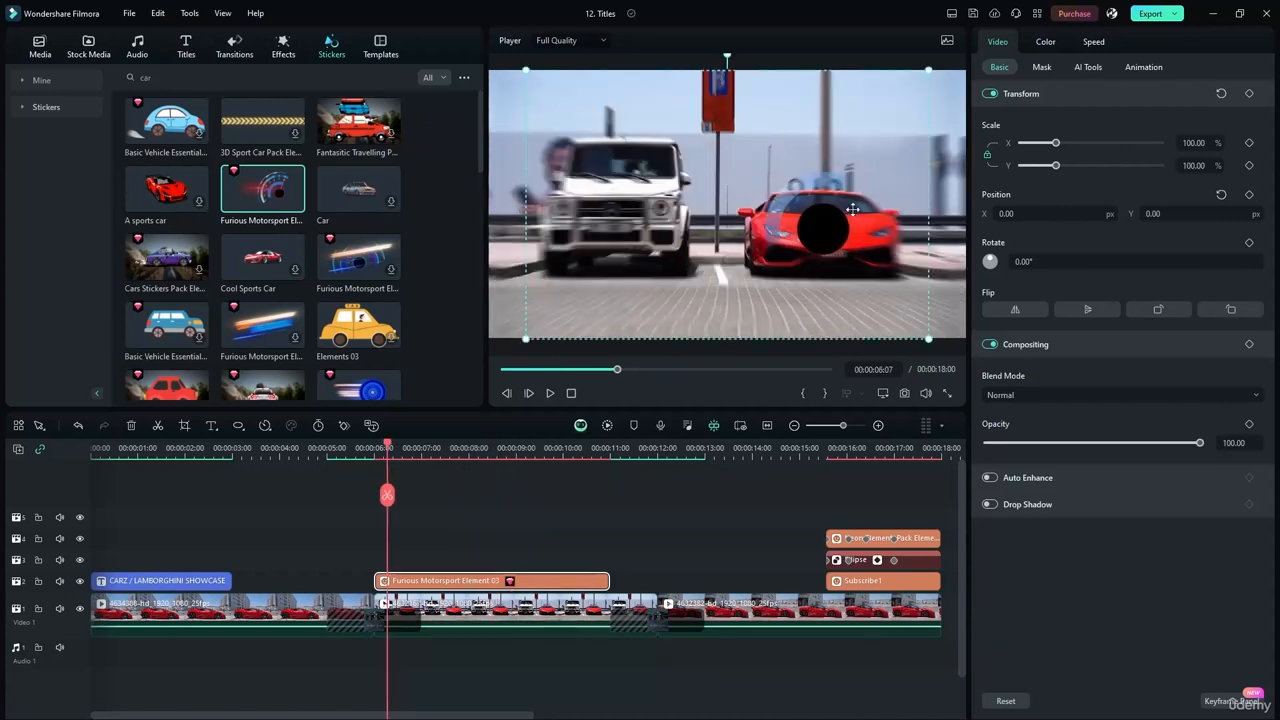
pyautogui.moveTo(390, 447); pyautogui.dragTo(497, 447)
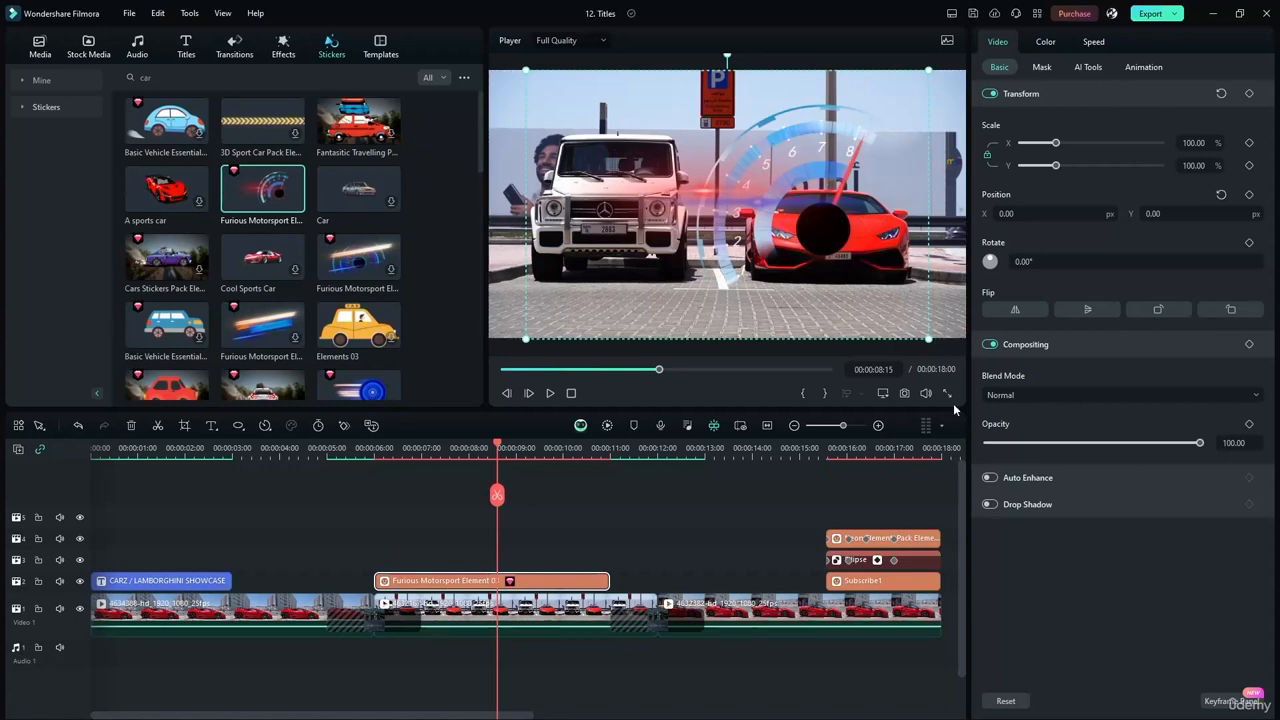
pyautogui.click(1035, 309)
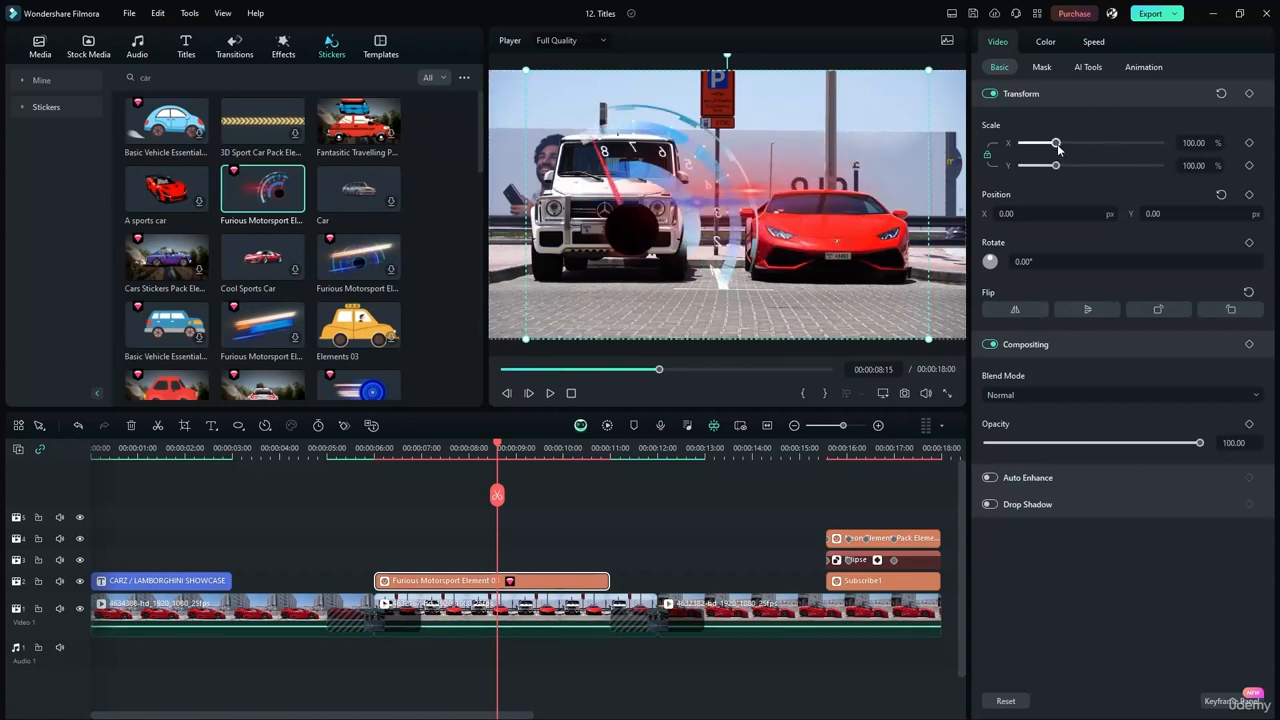
pyautogui.moveTo(1057, 145); pyautogui.dragTo(1036, 141)
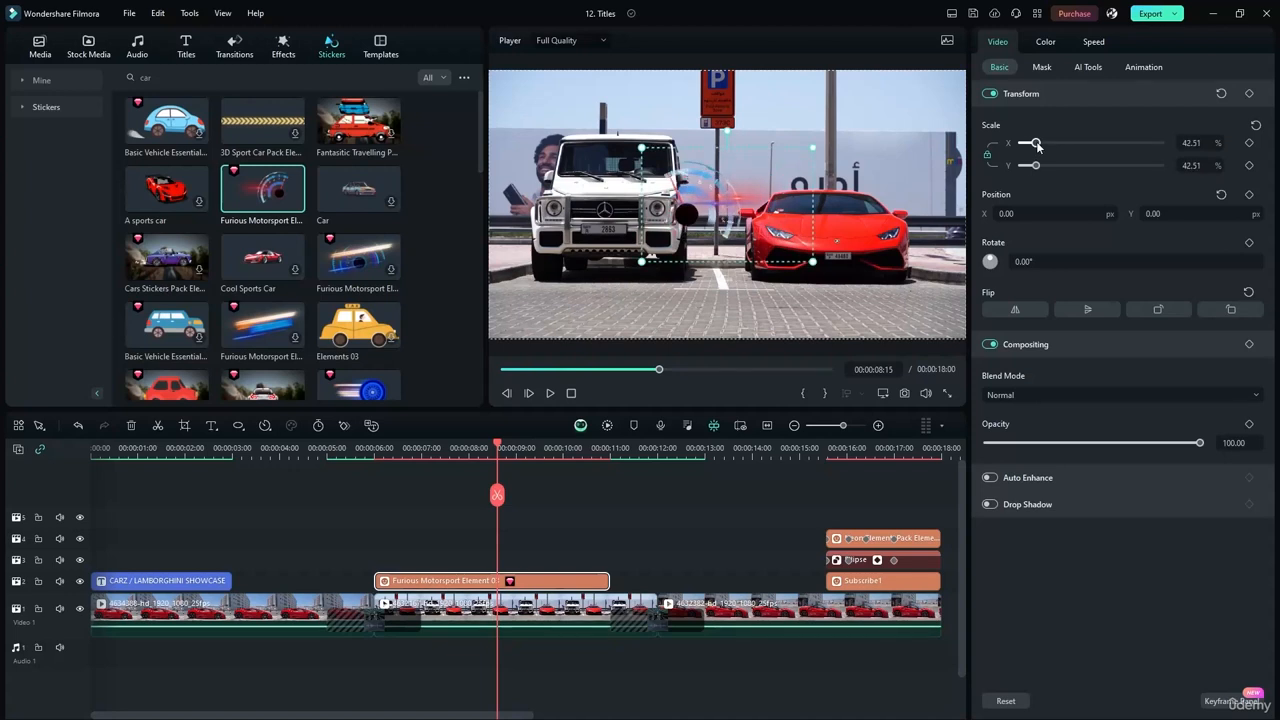
pyautogui.moveTo(705, 207); pyautogui.dragTo(552, 284)
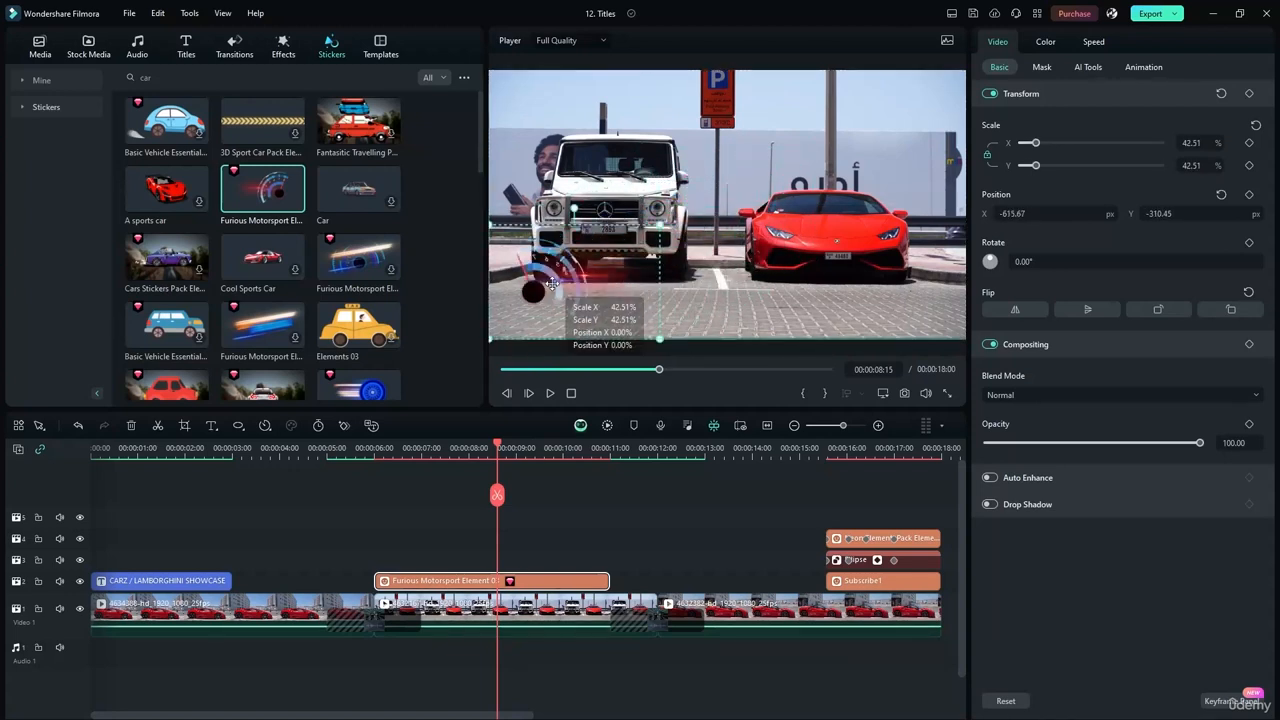
pyautogui.moveTo(660, 224); pyautogui.dragTo(519, 91)
pyautogui.click(1089, 309)
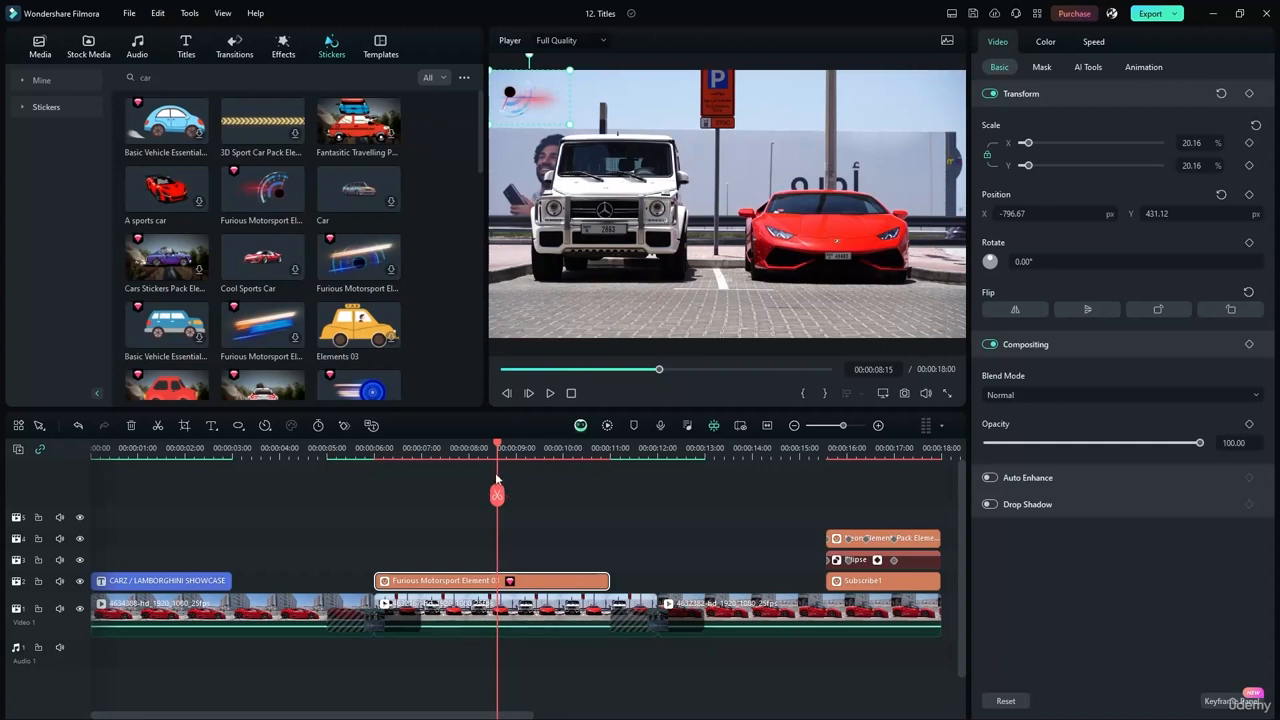
# - Extend the speedometer sticker to the end of the second clip and play back the section before and after the change
pyautogui.moveTo(497, 479); pyautogui.dragTo(361, 443)
pyautogui.click(549, 393)
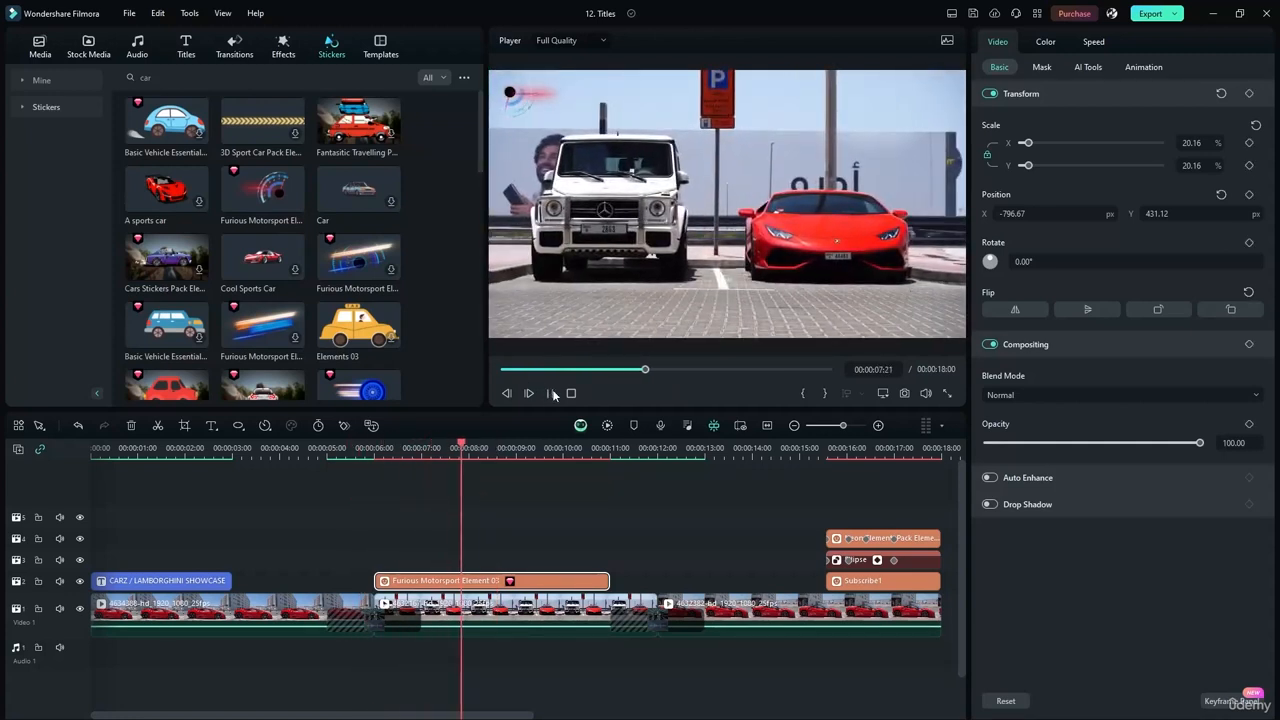
pyautogui.click(551, 393)
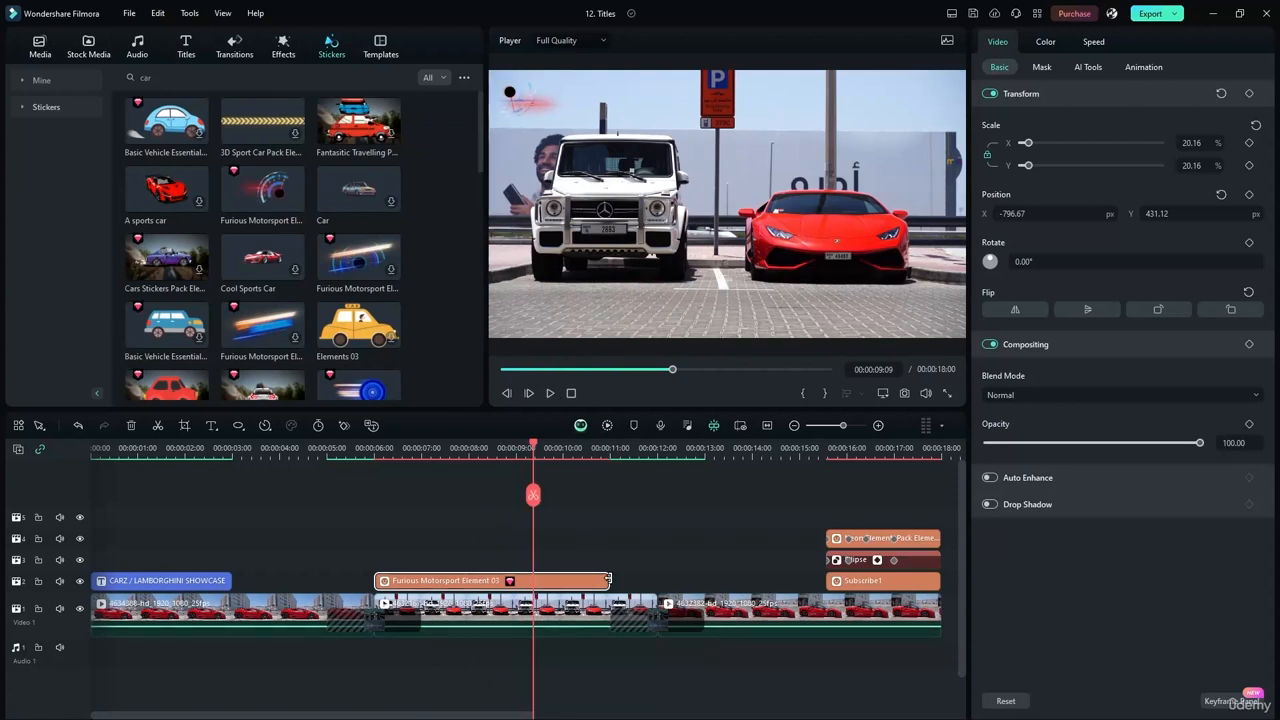
pyautogui.moveTo(607, 579); pyautogui.dragTo(656, 580)
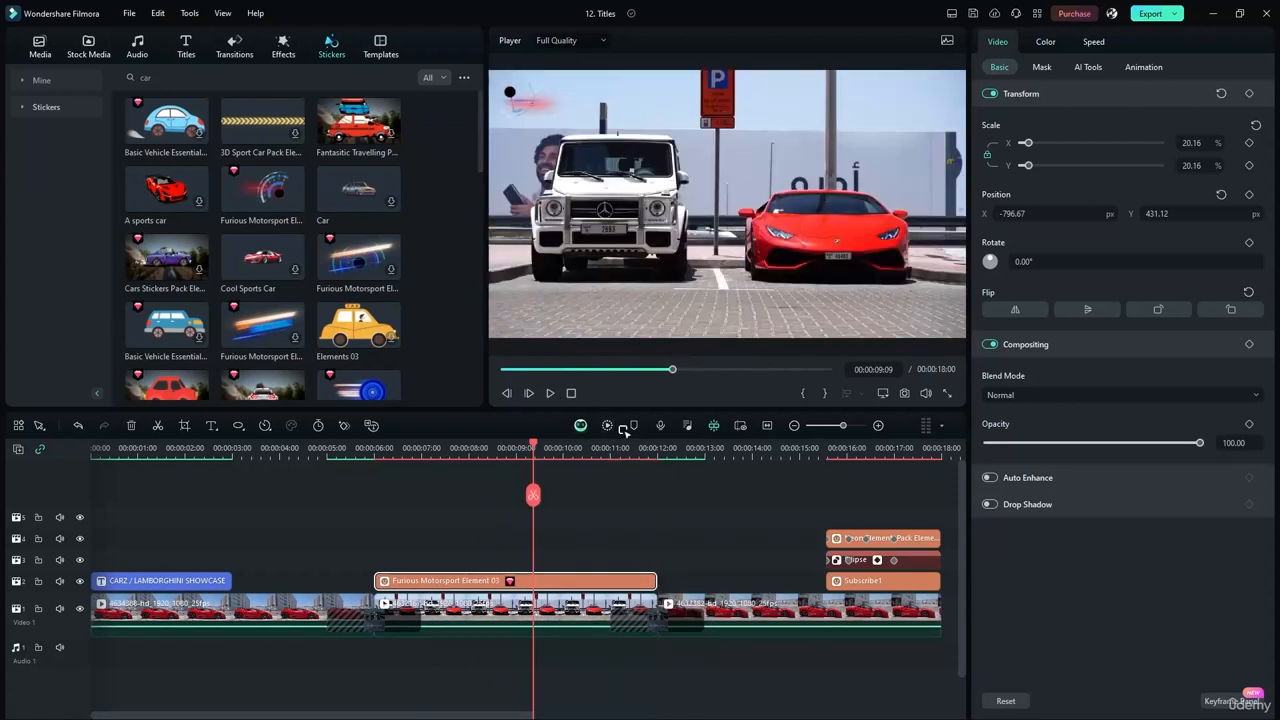
pyautogui.click(551, 394)
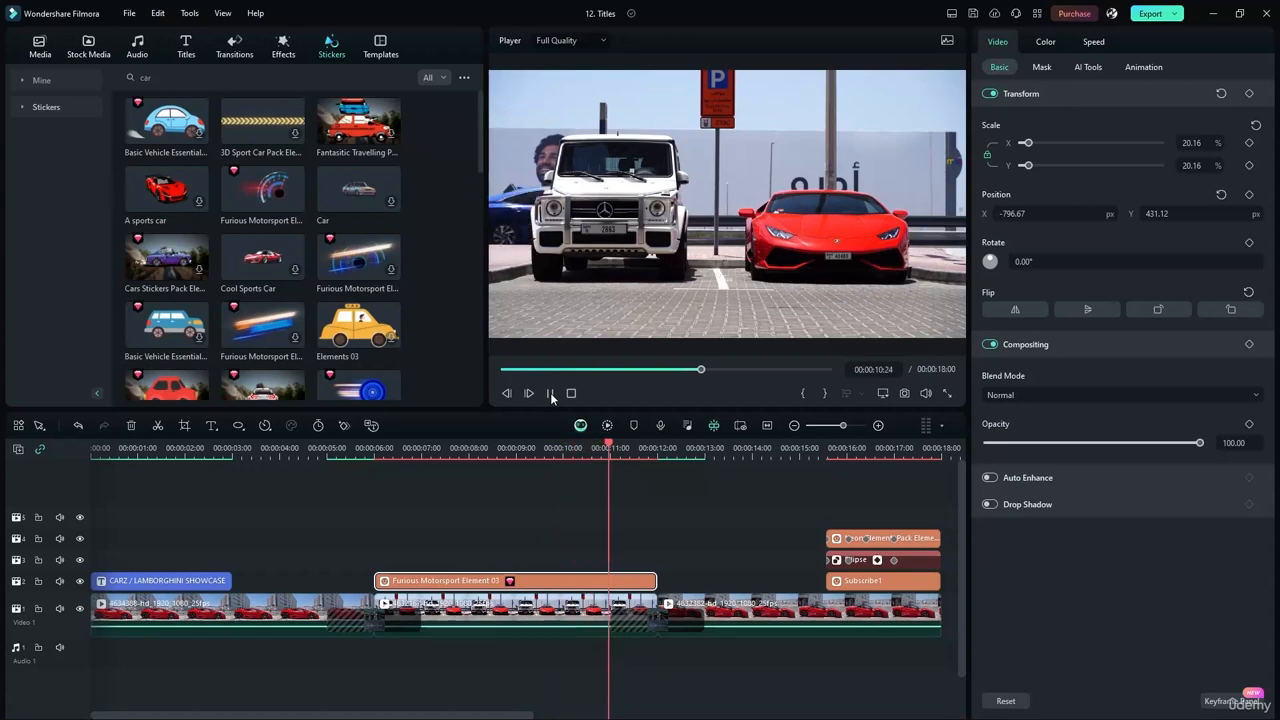
pyautogui.click(551, 394)
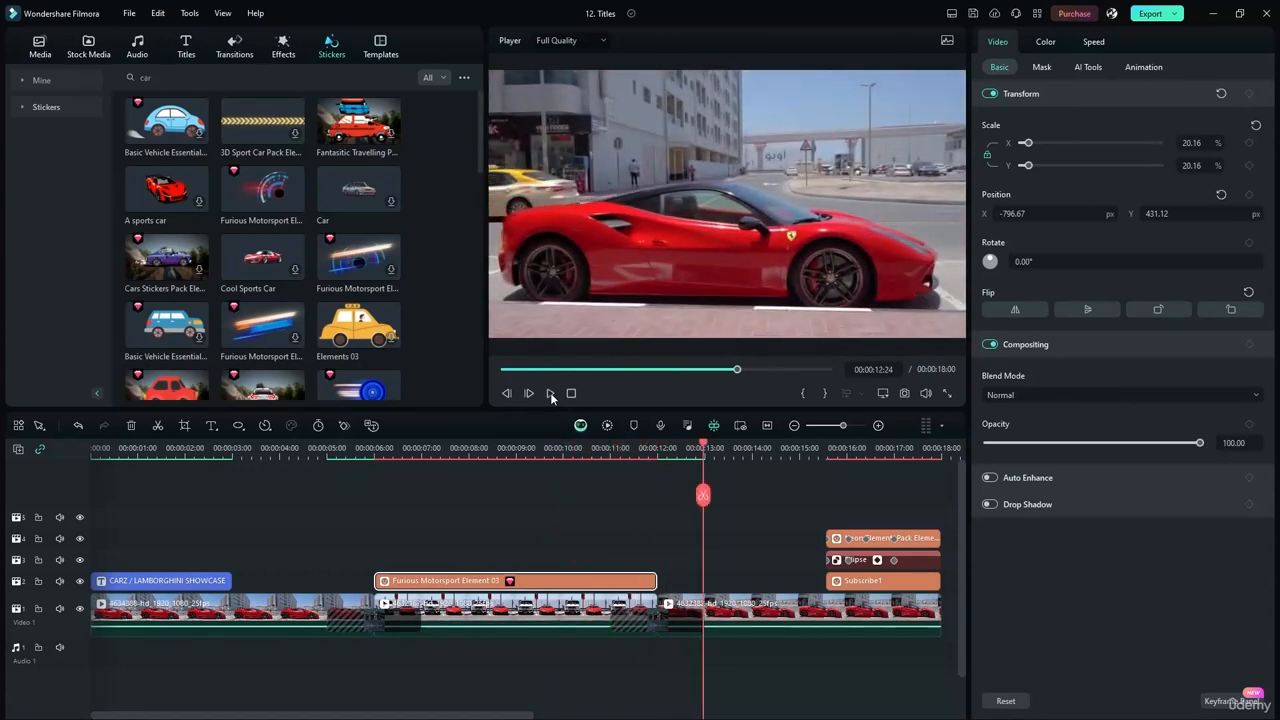
pyautogui.click(551, 394)
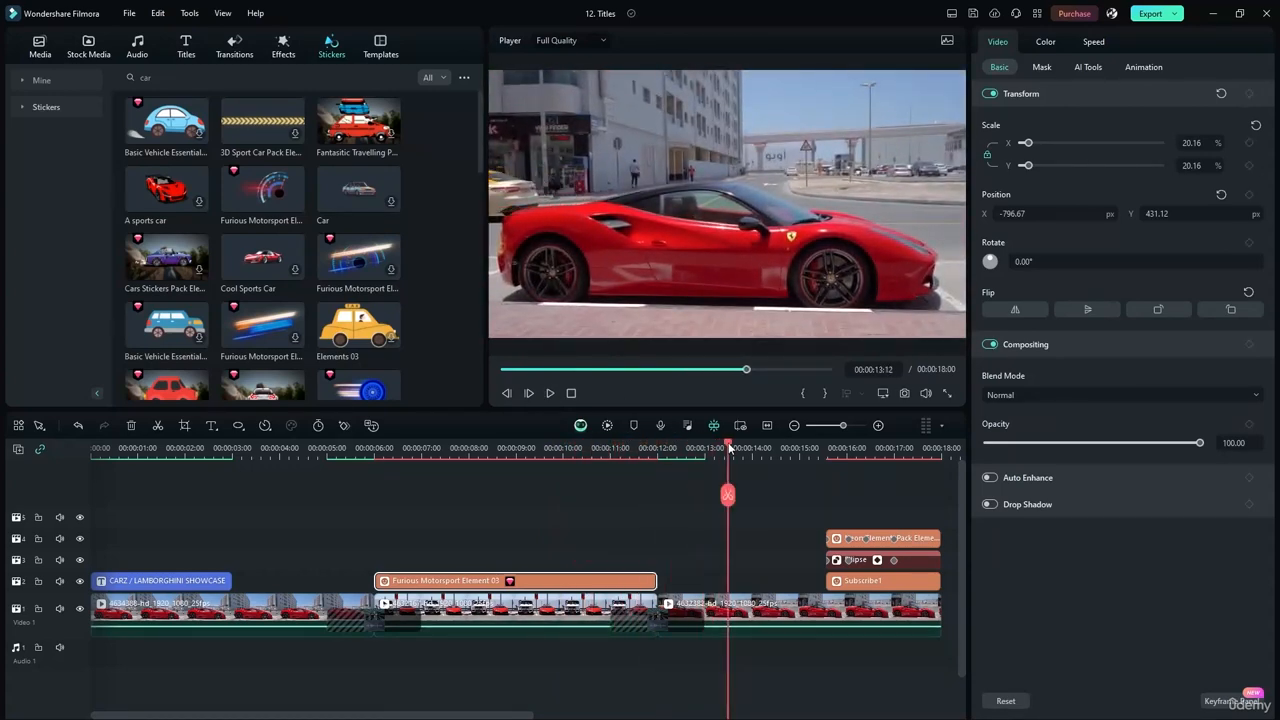
# - Split the speedometer sticker at 00:00:10:22 and delete the part after the cut
pyautogui.moveTo(730, 448); pyautogui.dragTo(552, 448)
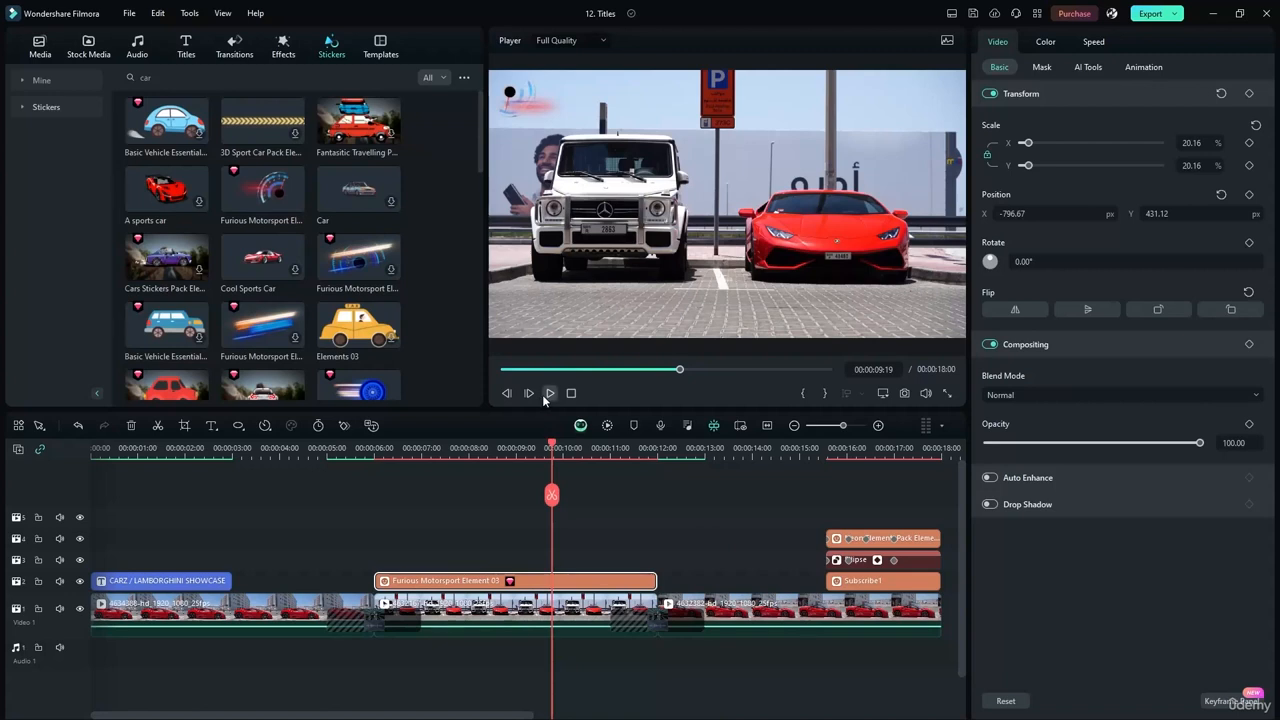
pyautogui.click(546, 394)
pyautogui.click(546, 394)
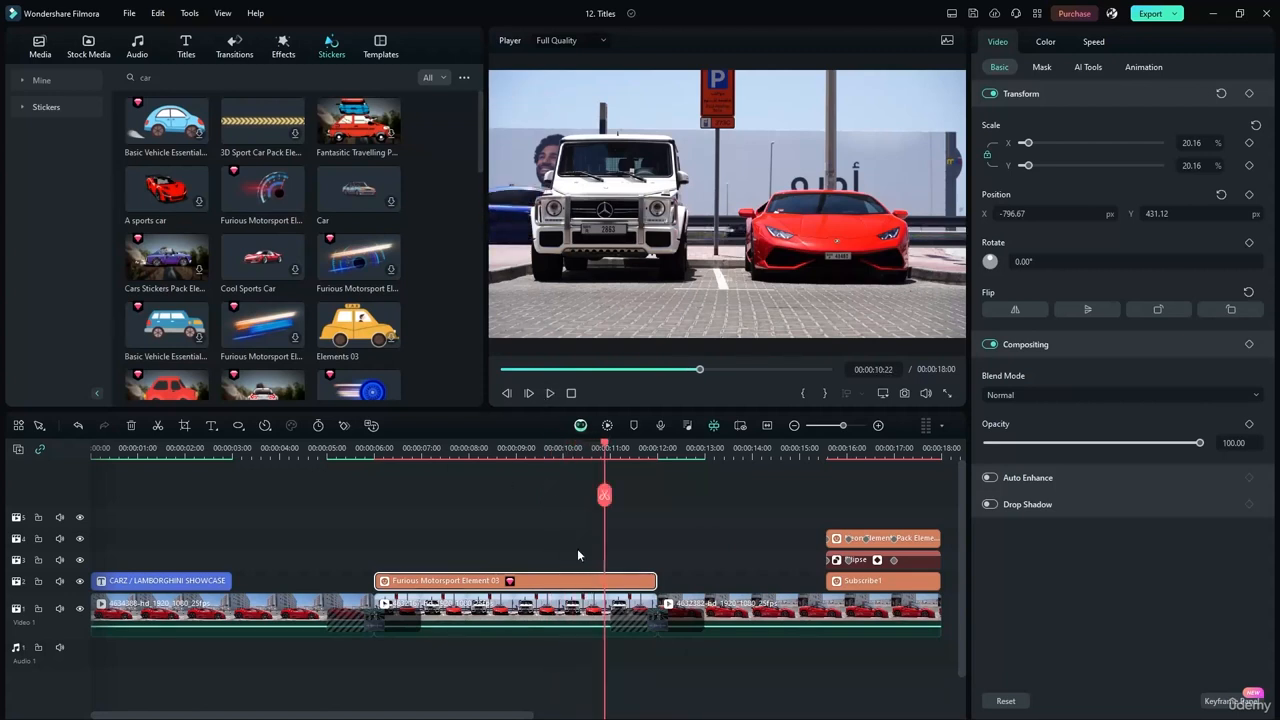
pyautogui.click(604, 495)
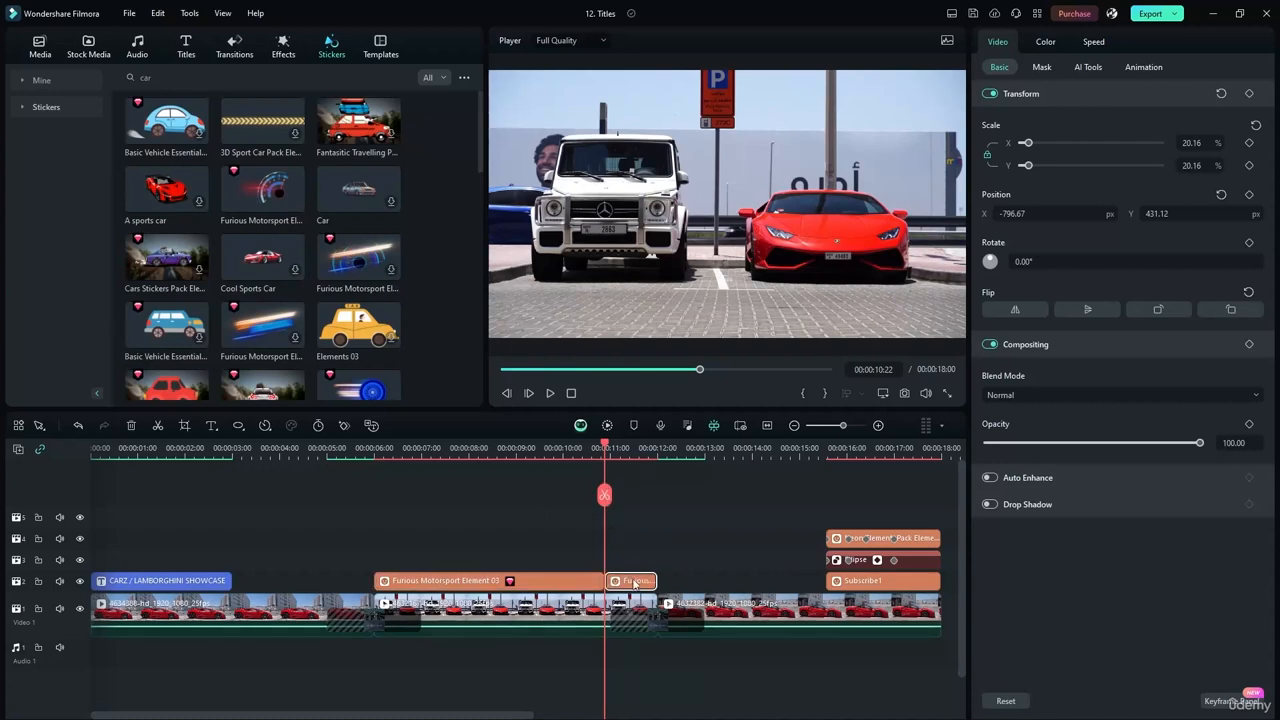
pyautogui.press('Delete')
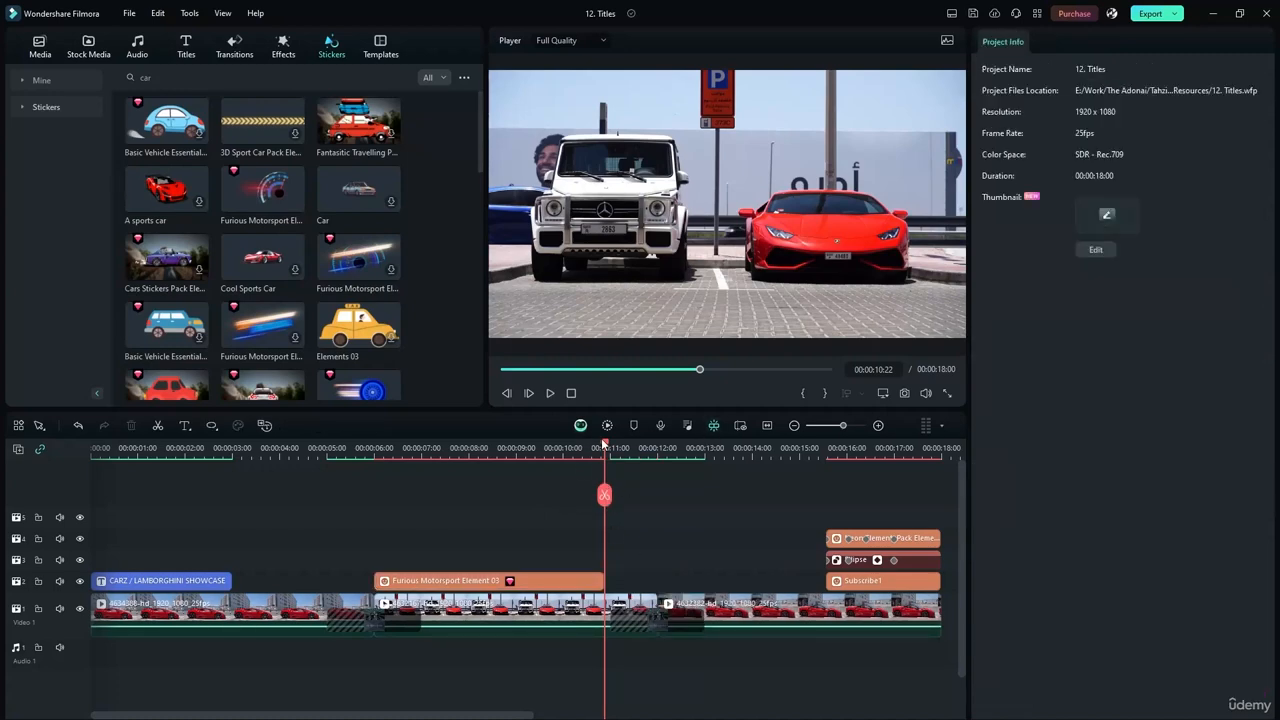
# - At 00:00:07:22, draw a wide rectangle across the middle of the frame, scaled about 76% by 18%
pyautogui.moveTo(604, 443); pyautogui.dragTo(463, 432)
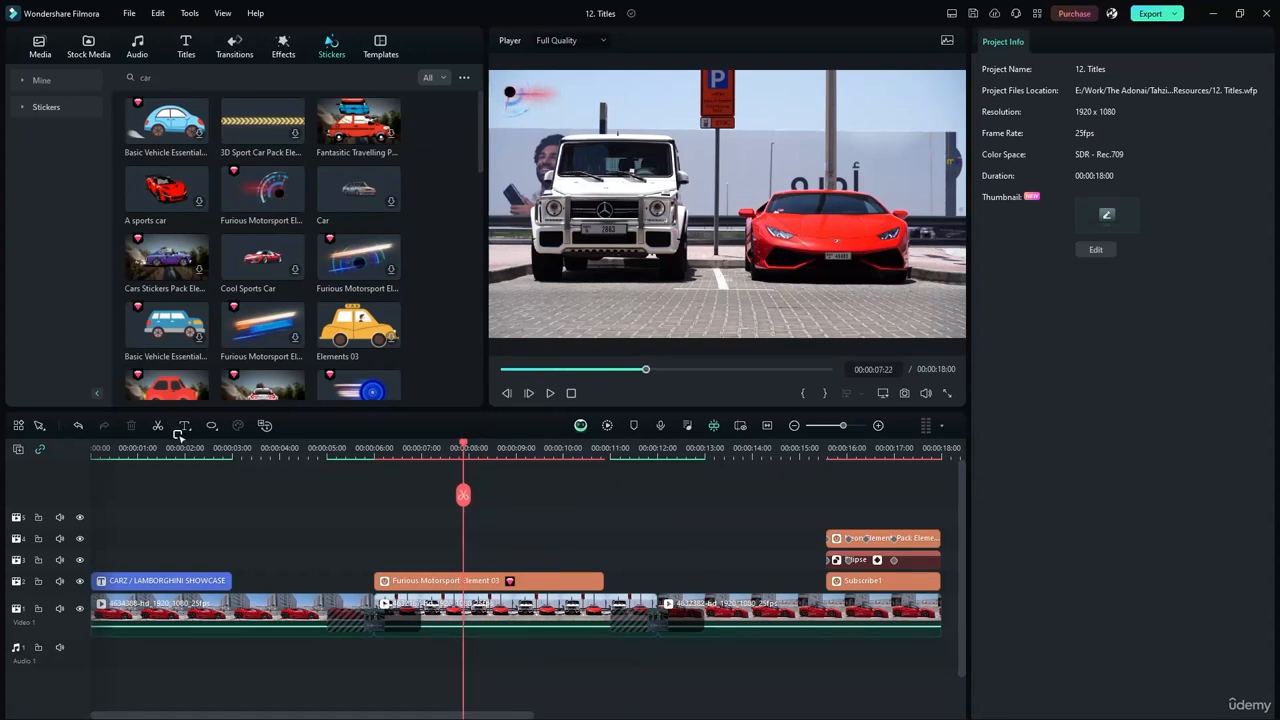
pyautogui.moveTo(184, 426)
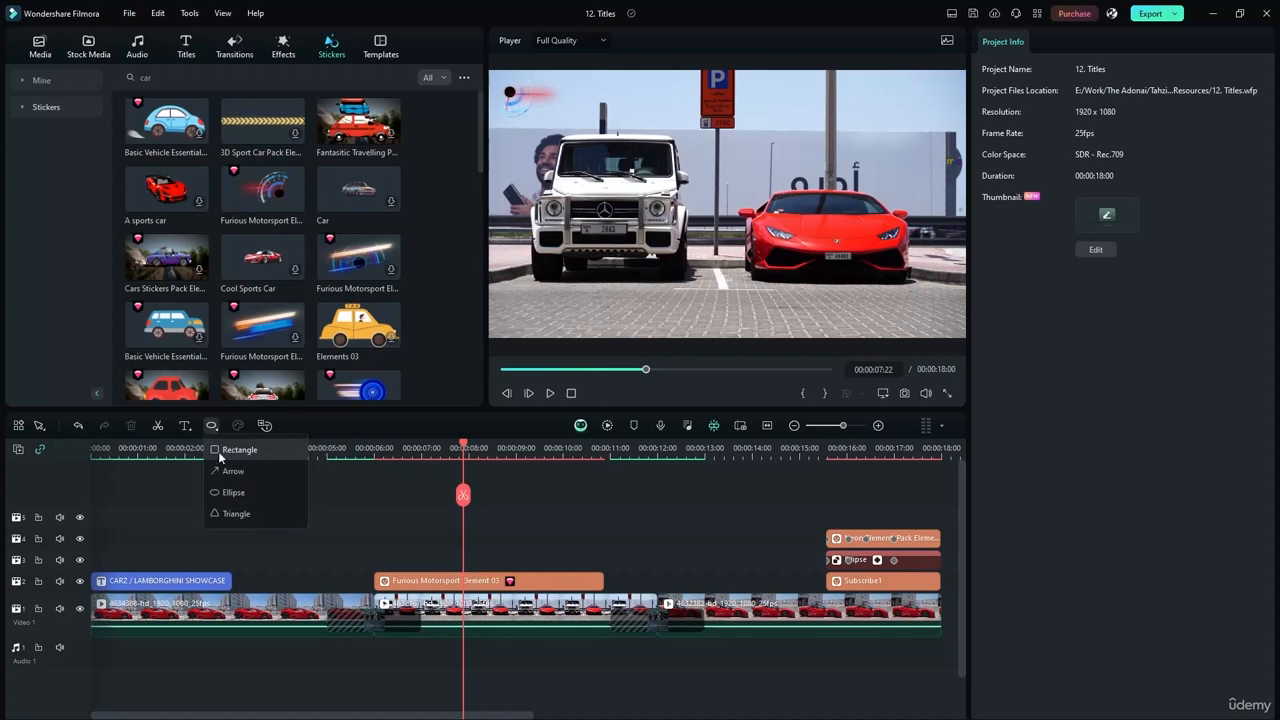
pyautogui.click(222, 456)
pyautogui.moveTo(583, 195); pyautogui.dragTo(943, 244)
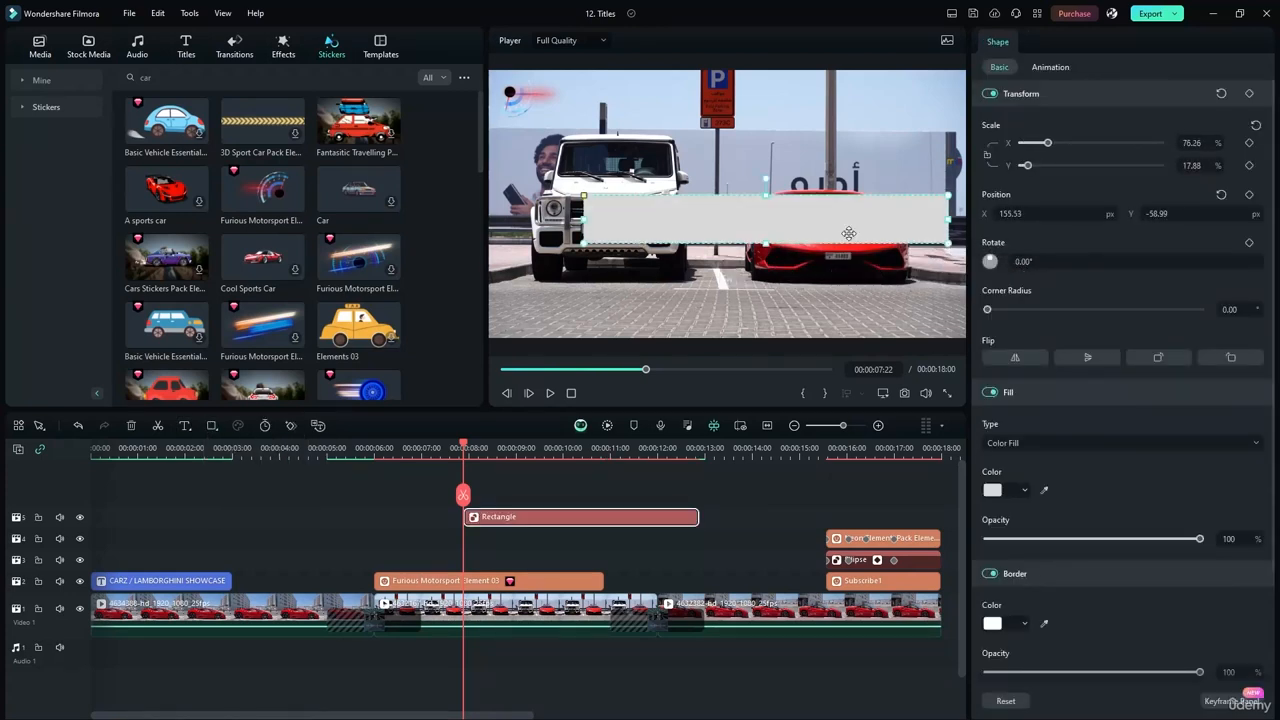
# - Move the rectangle to the frame's upper edge and stretch it across the full width, scaled about 100% by 22.84% at Y 416.65 px
pyautogui.moveTo(846, 234); pyautogui.dragTo(755, 115)
pyautogui.moveTo(853, 96); pyautogui.dragTo(962, 97)
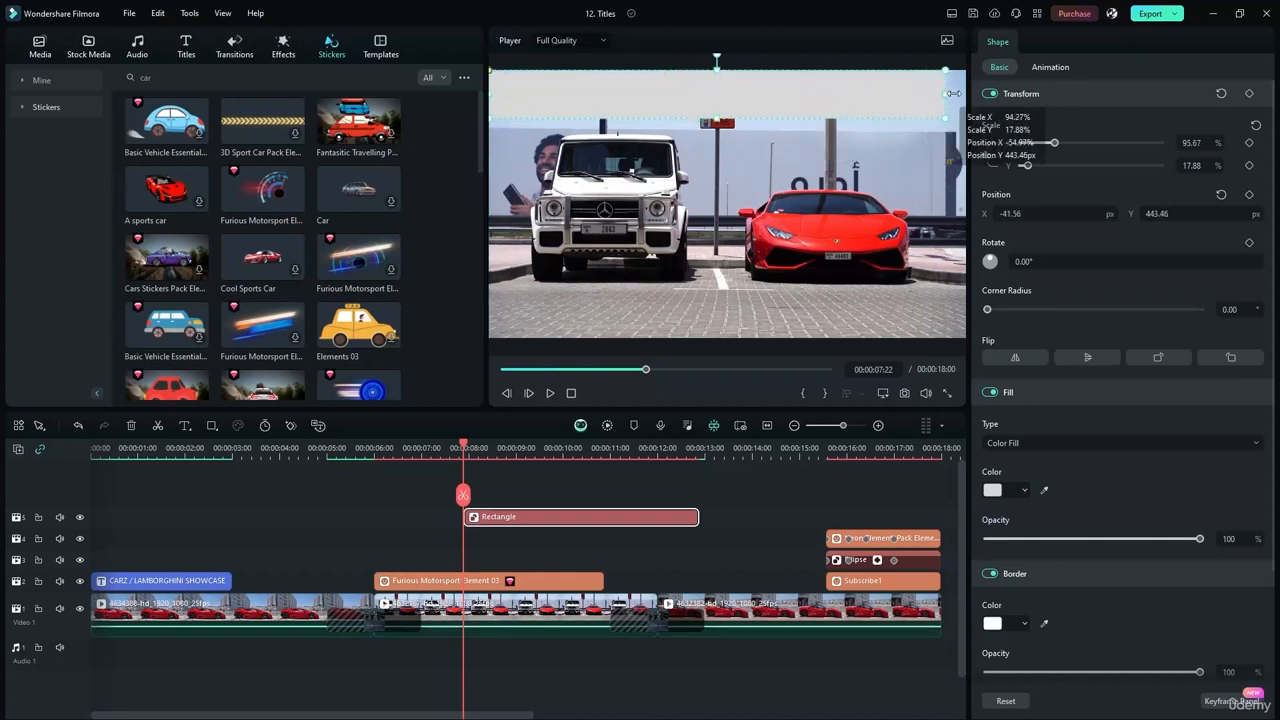
pyautogui.moveTo(726, 118); pyautogui.dragTo(765, 105)
# - Place the rectangle beneath the speedometer sticker's track from 00:00:06:00, extend it to 00:00:12:00, and play back that section
pyautogui.moveTo(522, 518); pyautogui.dragTo(432, 558)
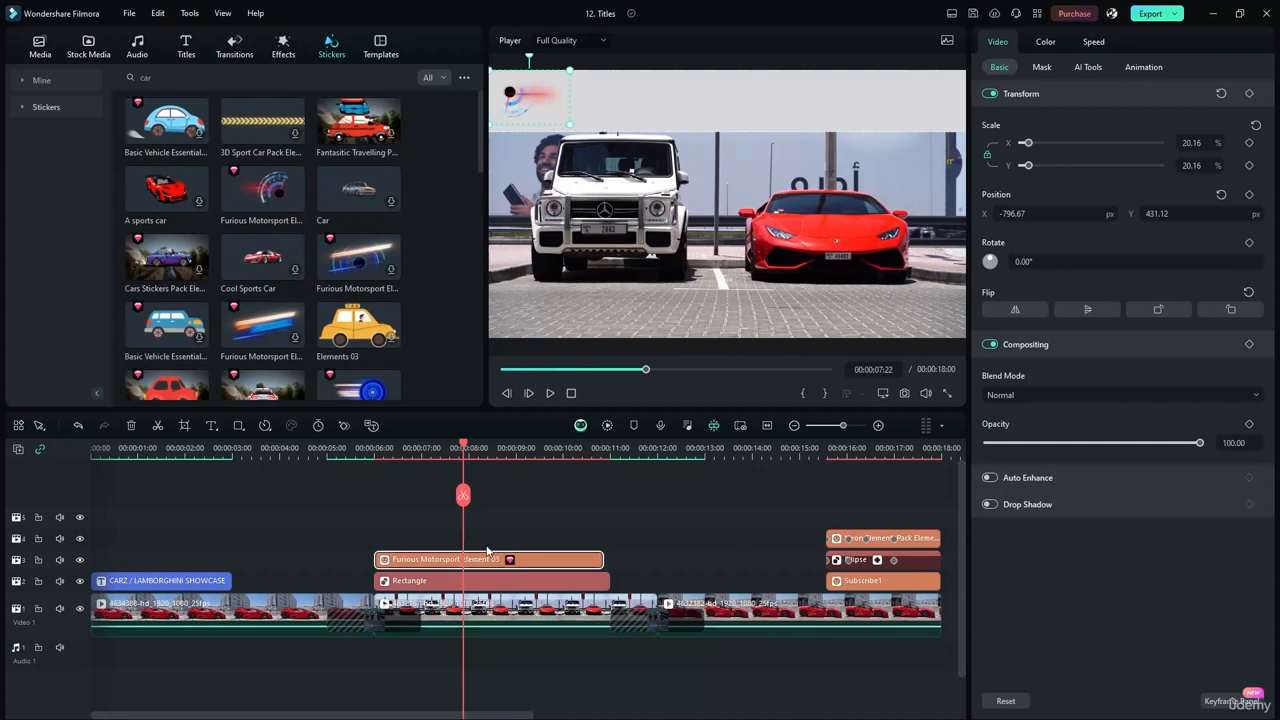
pyautogui.click(600, 584)
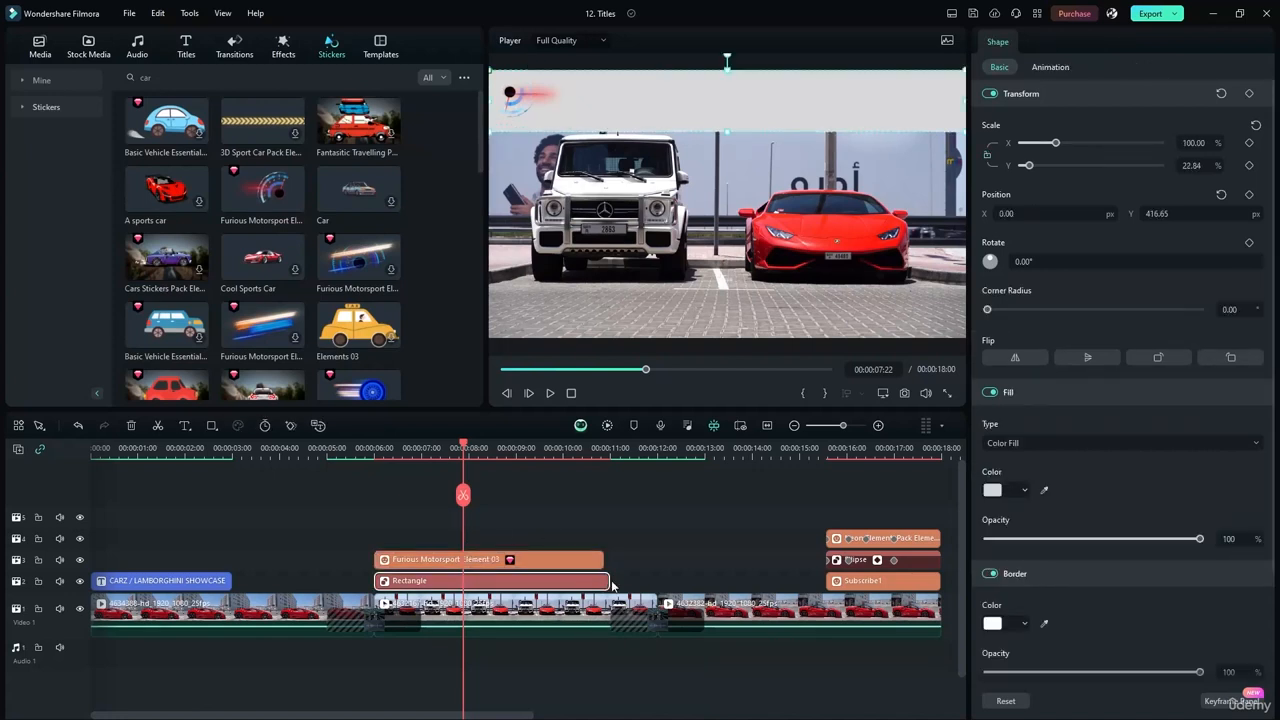
pyautogui.moveTo(606, 580); pyautogui.dragTo(656, 580)
pyautogui.moveTo(463, 447); pyautogui.dragTo(352, 447)
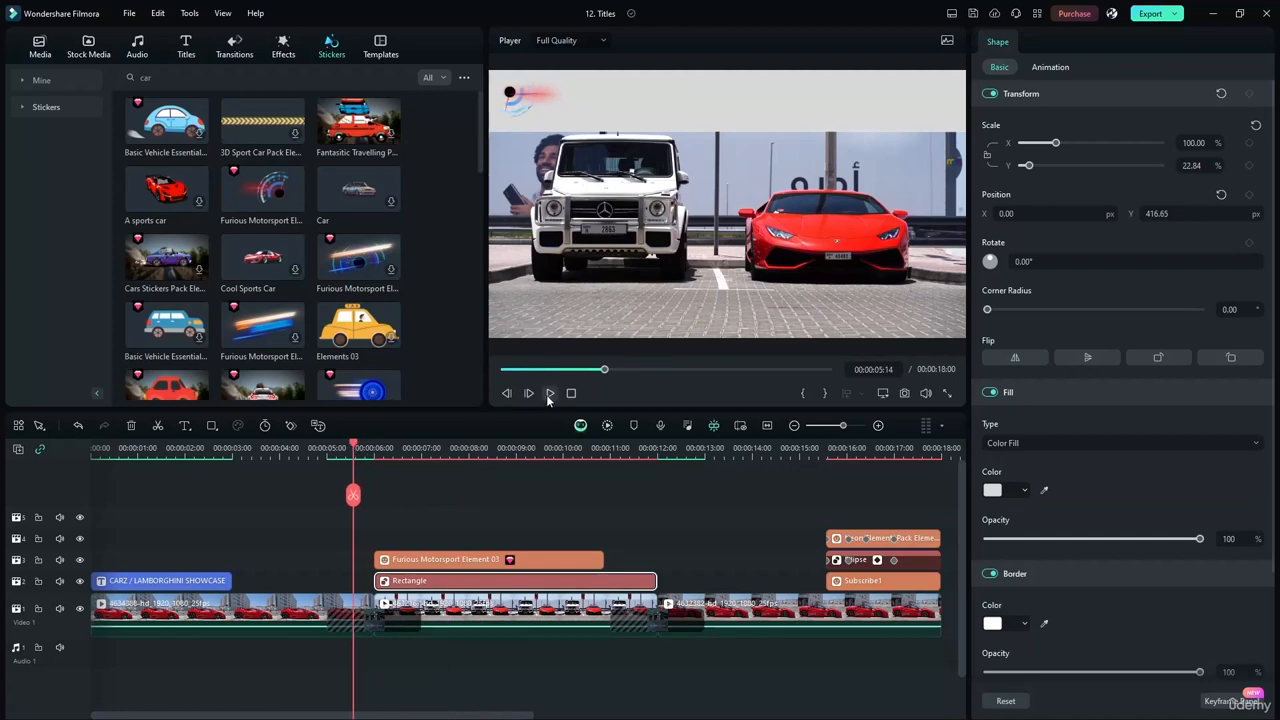
pyautogui.click(550, 393)
pyautogui.press('space')
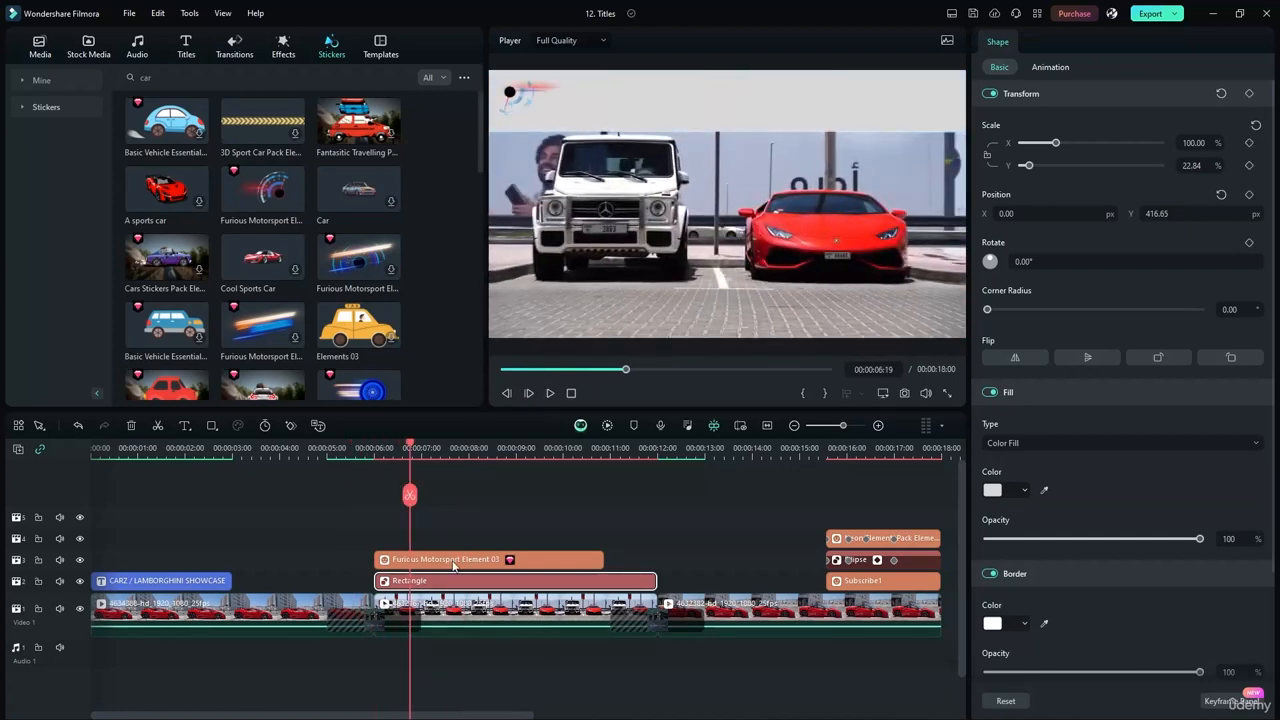
# - Add a Dissolve transition at the rectangle's start, set its duration to 00:00:01:00, and play back the section
pyautogui.click(236, 46)
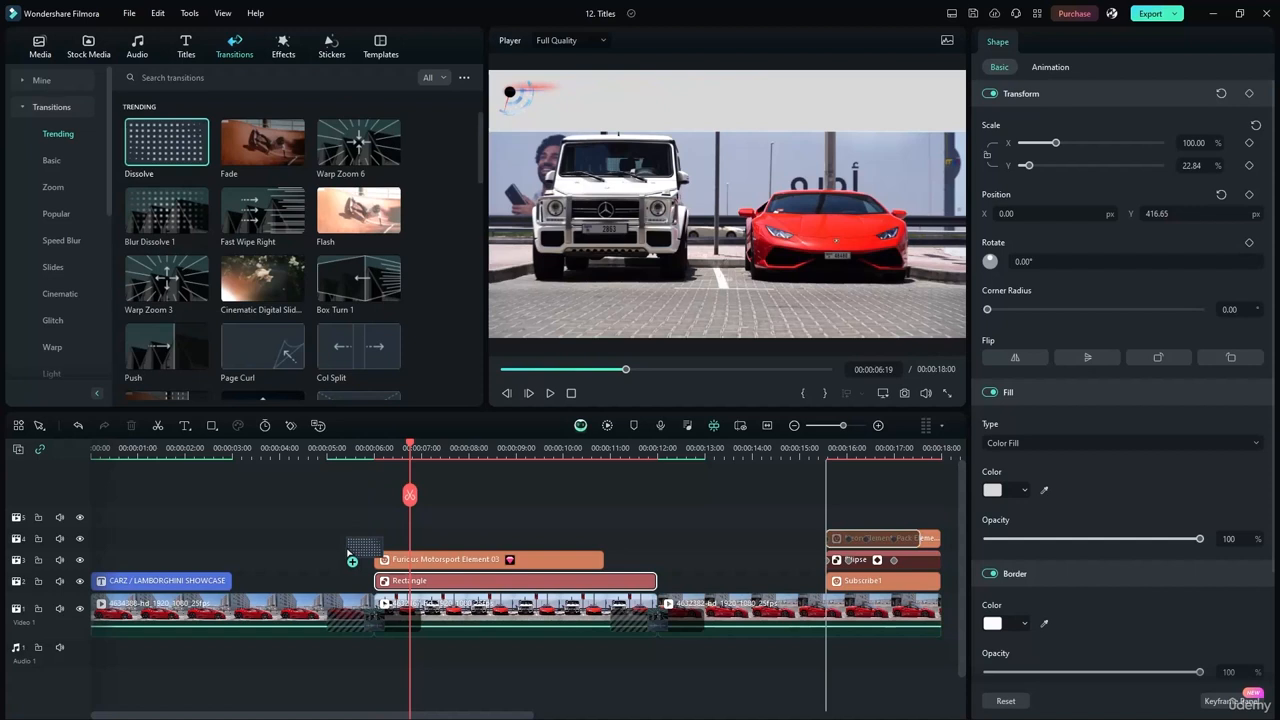
pyautogui.moveTo(349, 553); pyautogui.dragTo(382, 586)
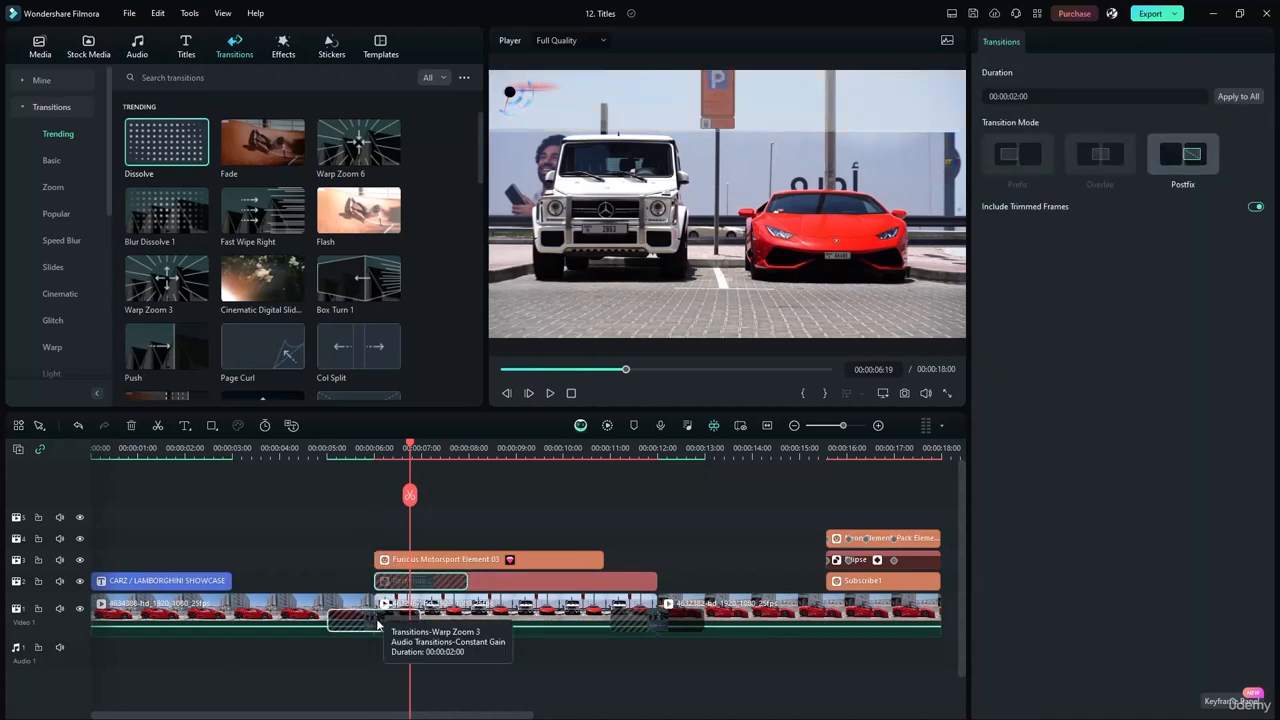
pyautogui.click(378, 625)
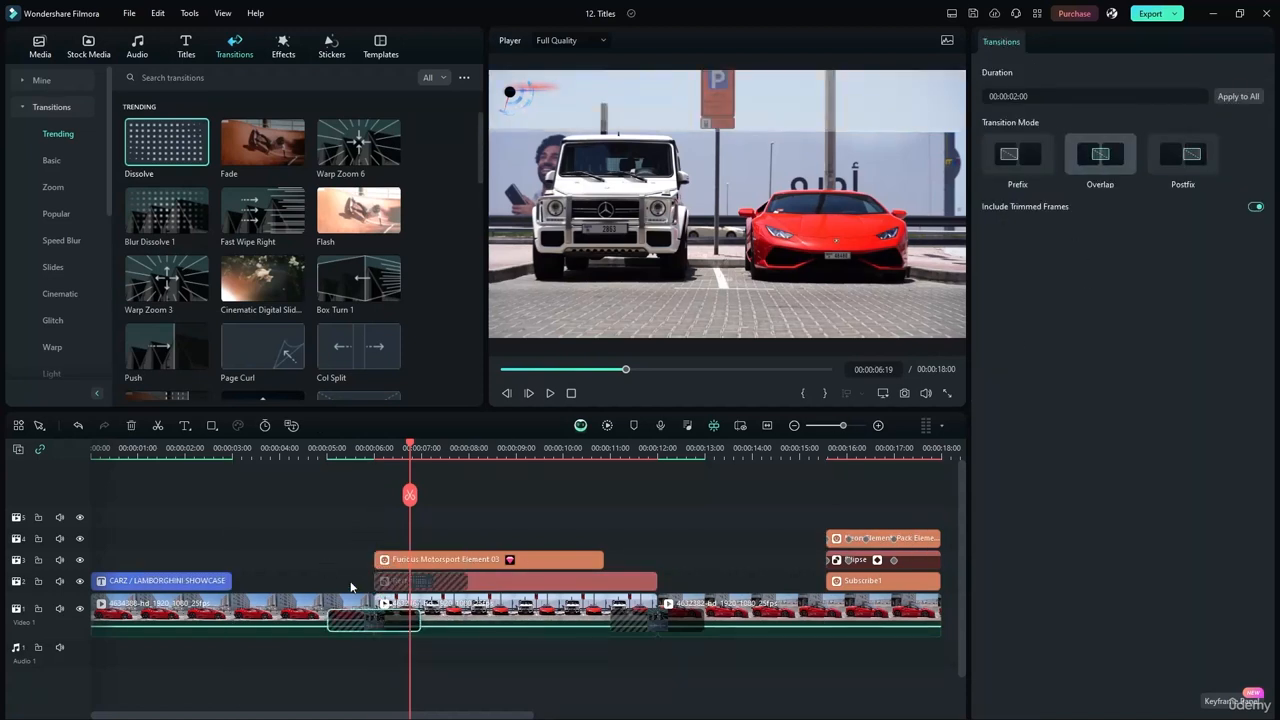
pyautogui.click(430, 582)
pyautogui.click(1013, 95)
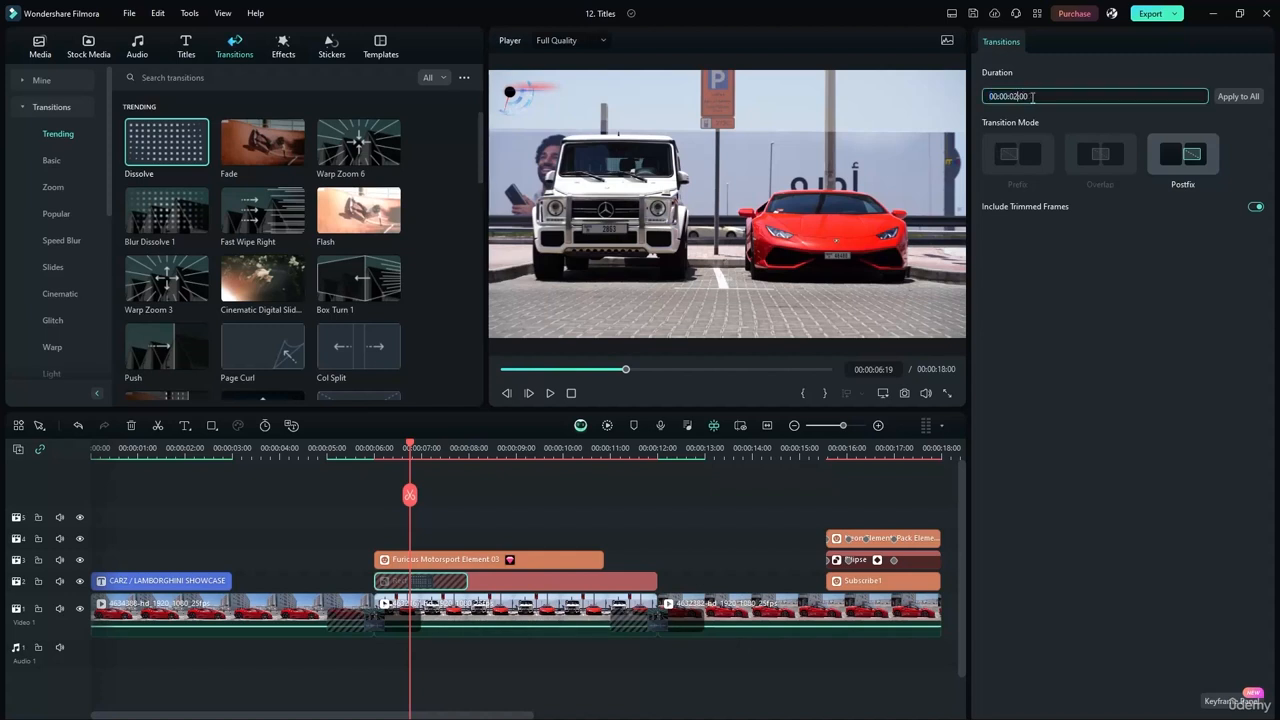
pyautogui.press('Return')
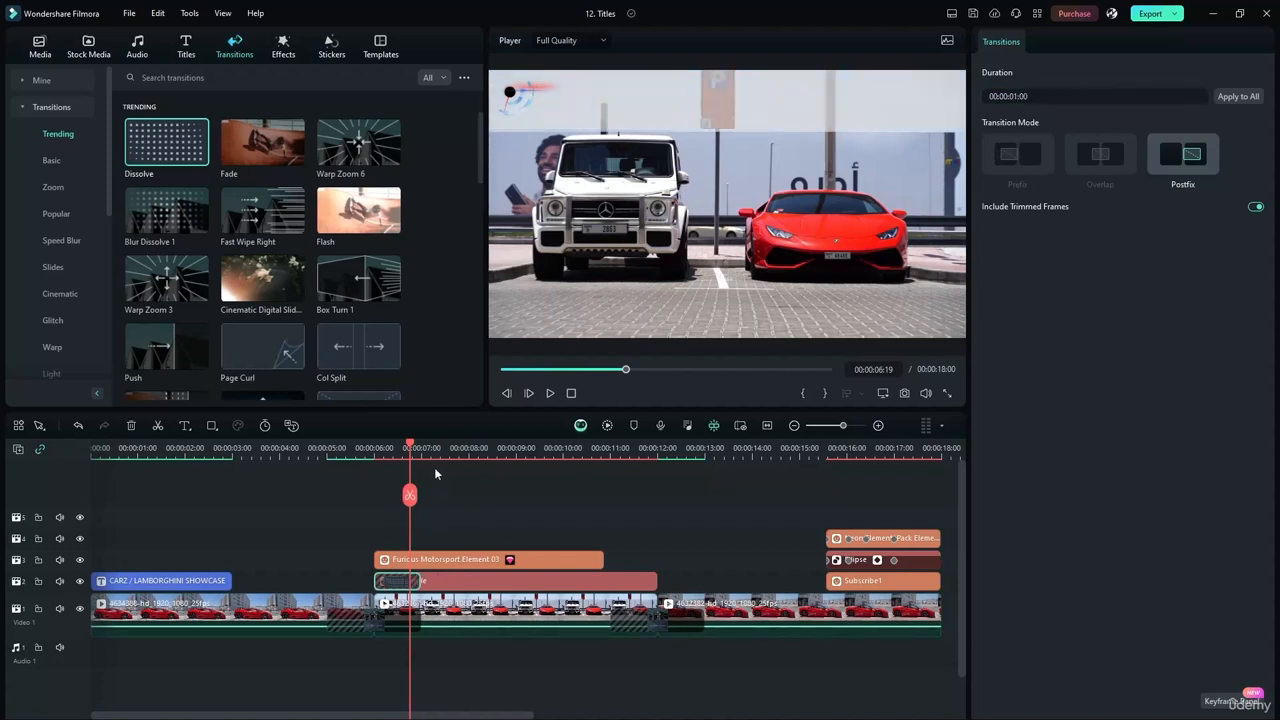
pyautogui.moveTo(409, 495); pyautogui.dragTo(358, 495)
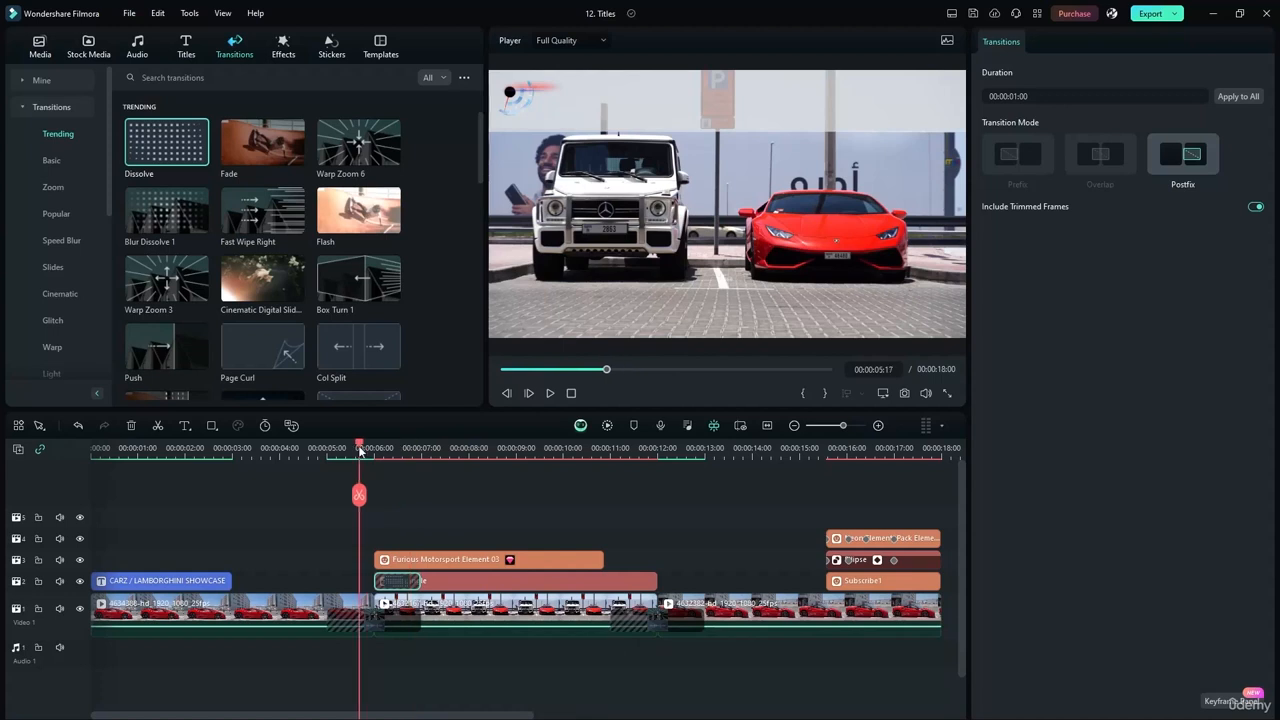
pyautogui.click(544, 399)
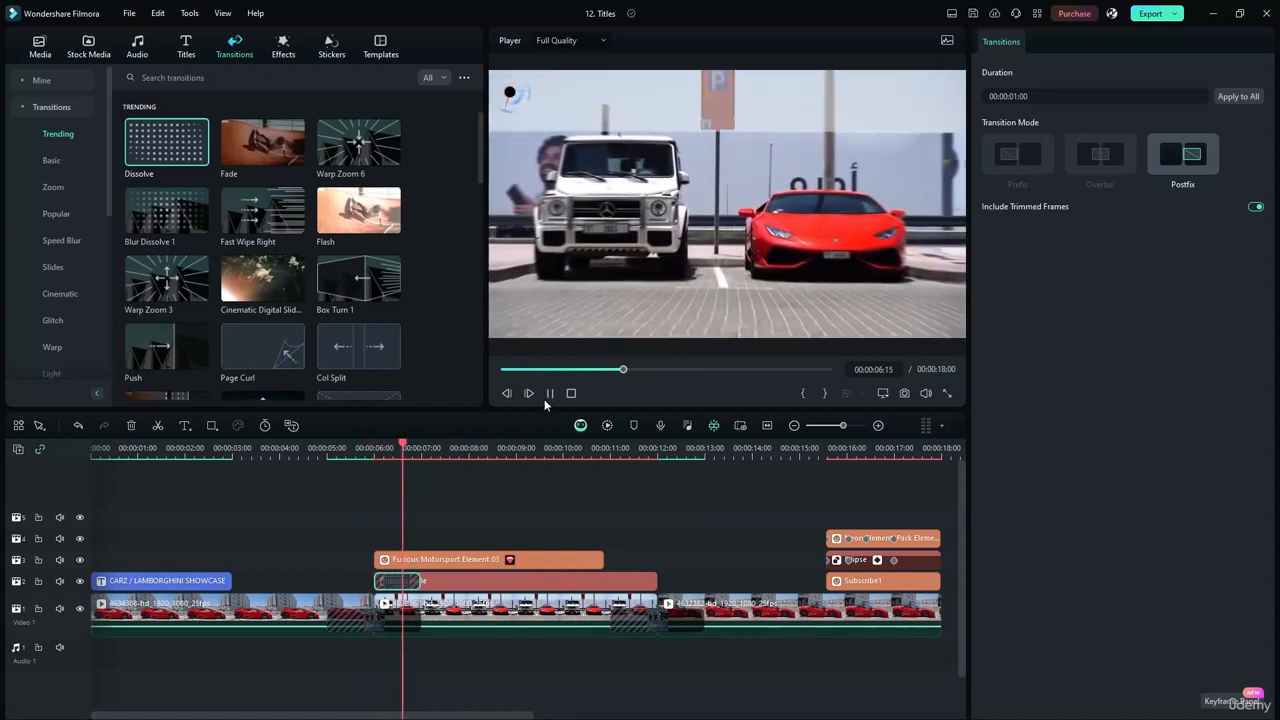
pyautogui.press('space')
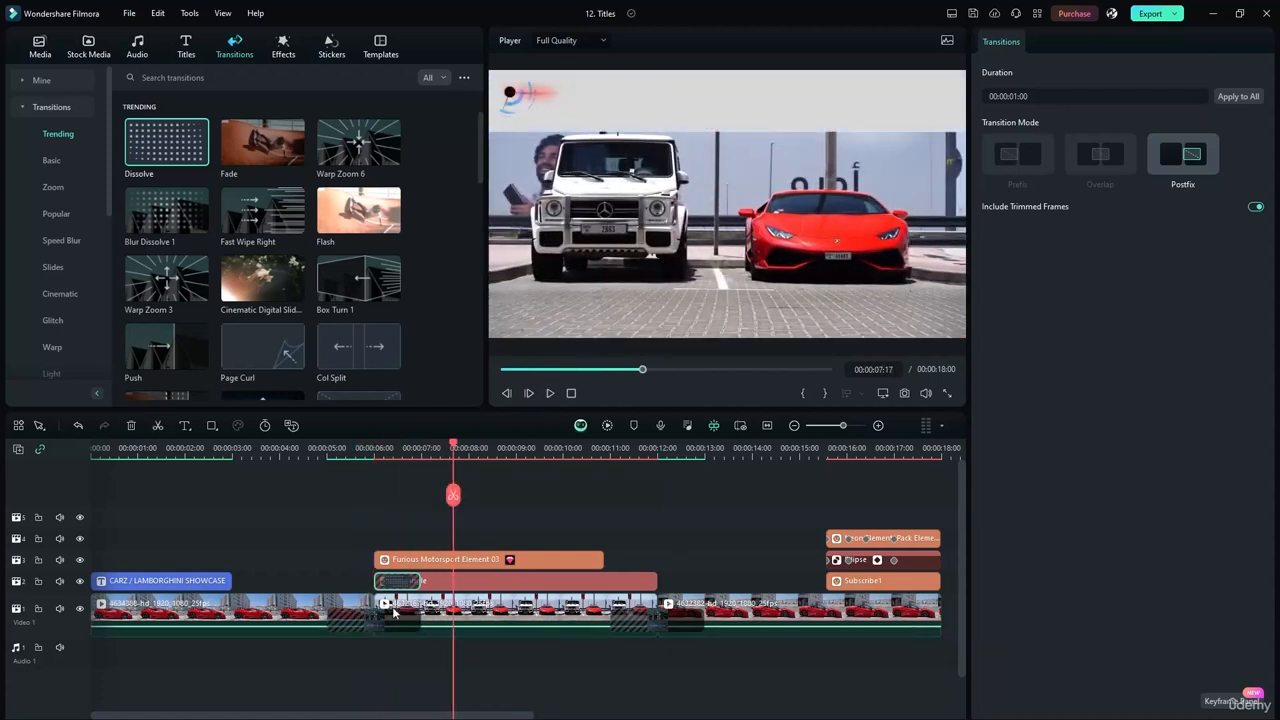
# - Add a Dissolve transition at the rectangle's end and set its duration to 00:00:01:00
pyautogui.moveTo(233, 175); pyautogui.dragTo(645, 583)
pyautogui.click(1010, 96)
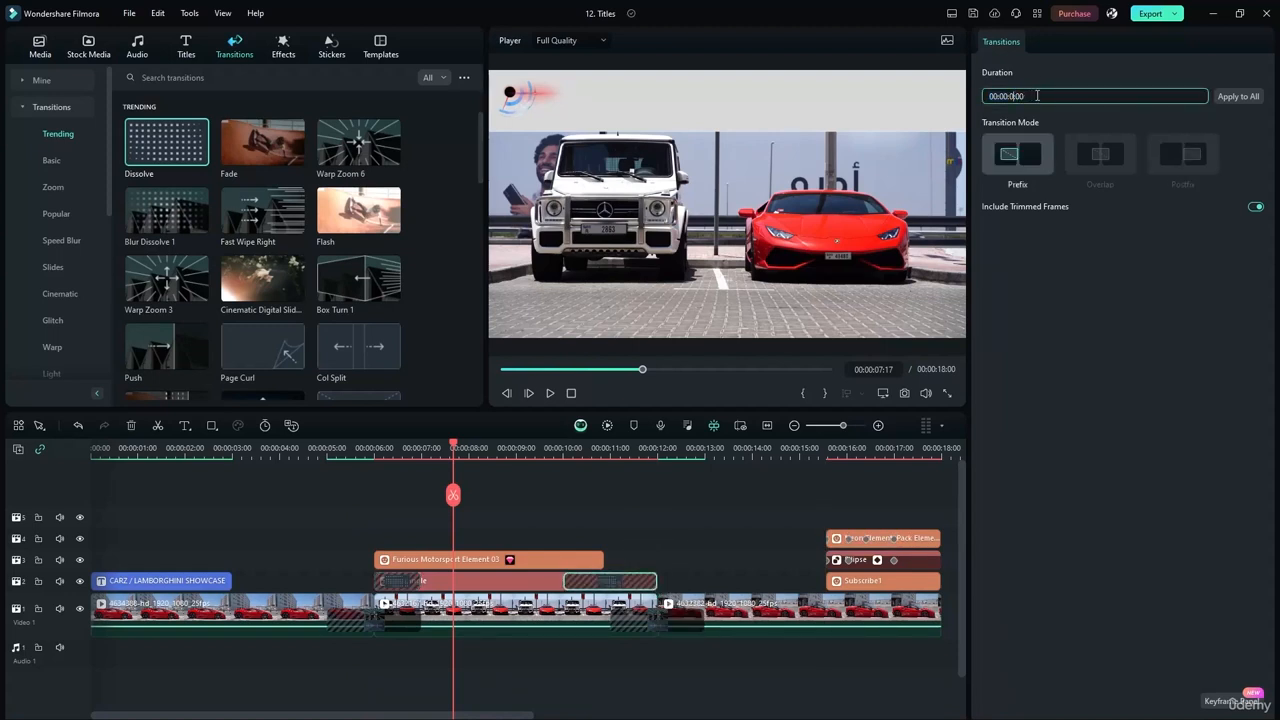
pyautogui.write('1')
pyautogui.press('Return')
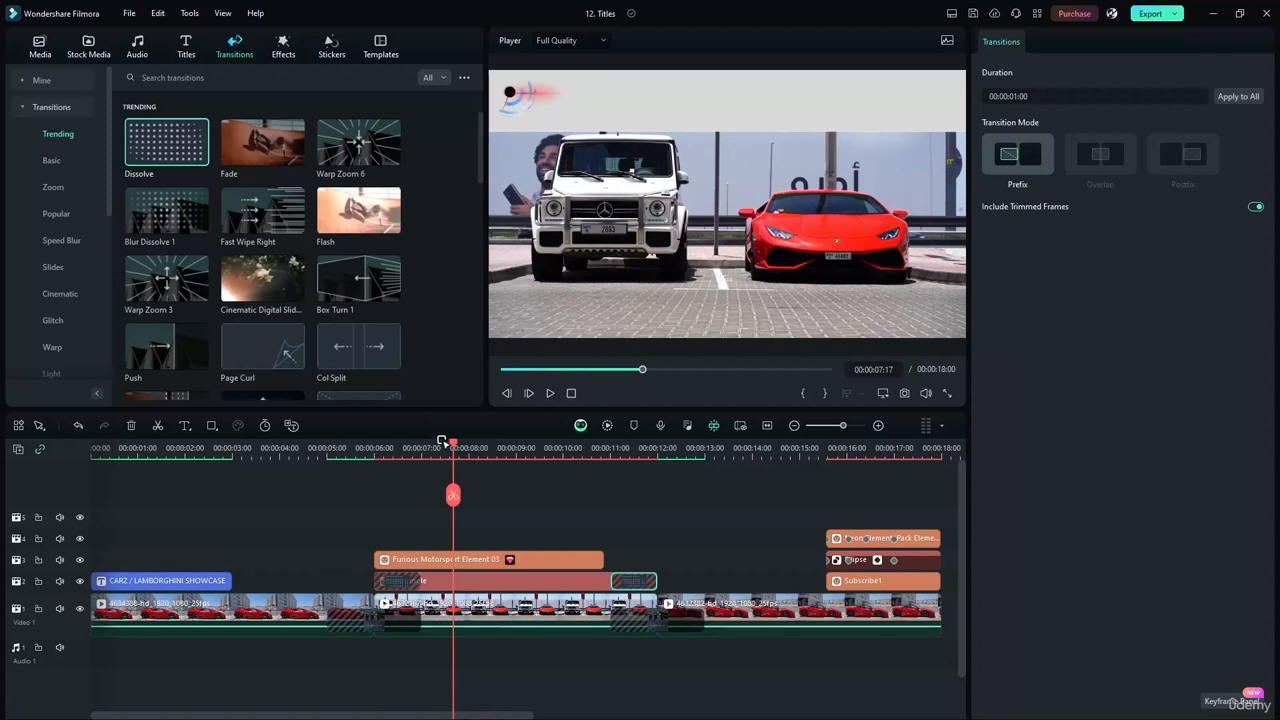
# - Set the rectangle's fill color to black with the playhead at 00:00:08:02
pyautogui.moveTo(453, 445)
pyautogui.mouseDown()
pyautogui.moveTo(358, 448)
pyautogui.moveTo(473, 449)
pyautogui.mouseUp()
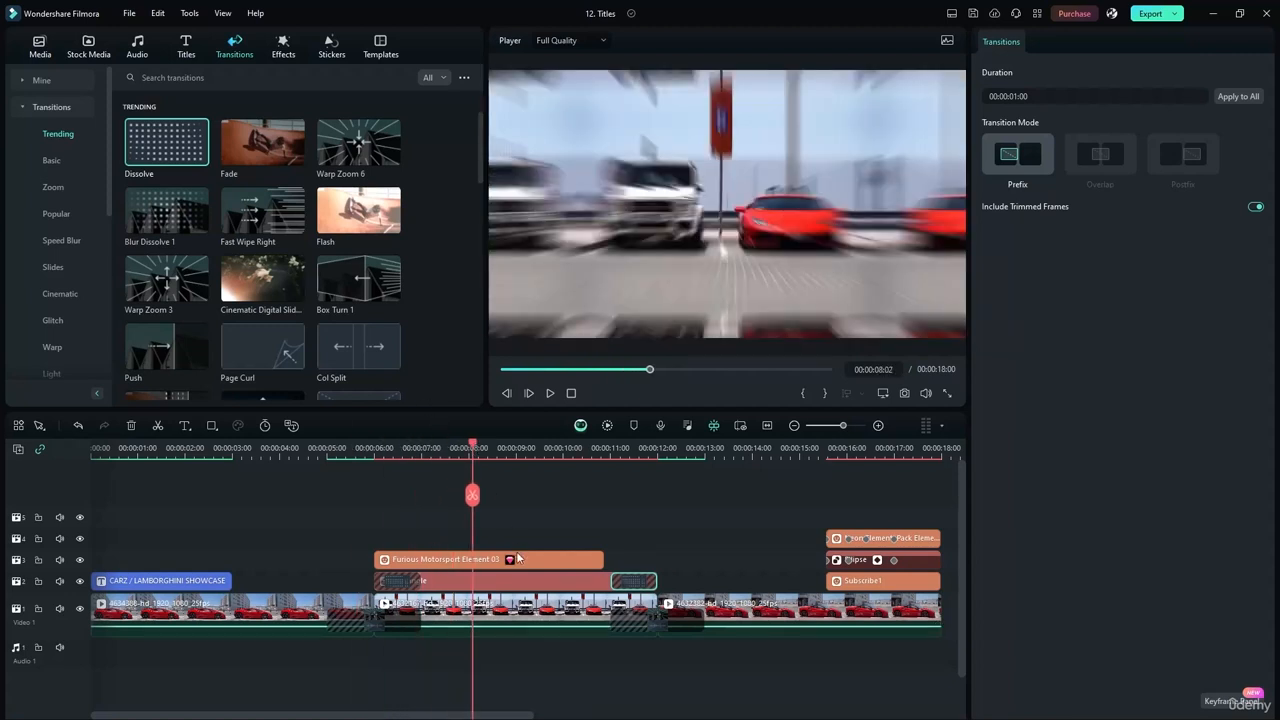
pyautogui.click(535, 581)
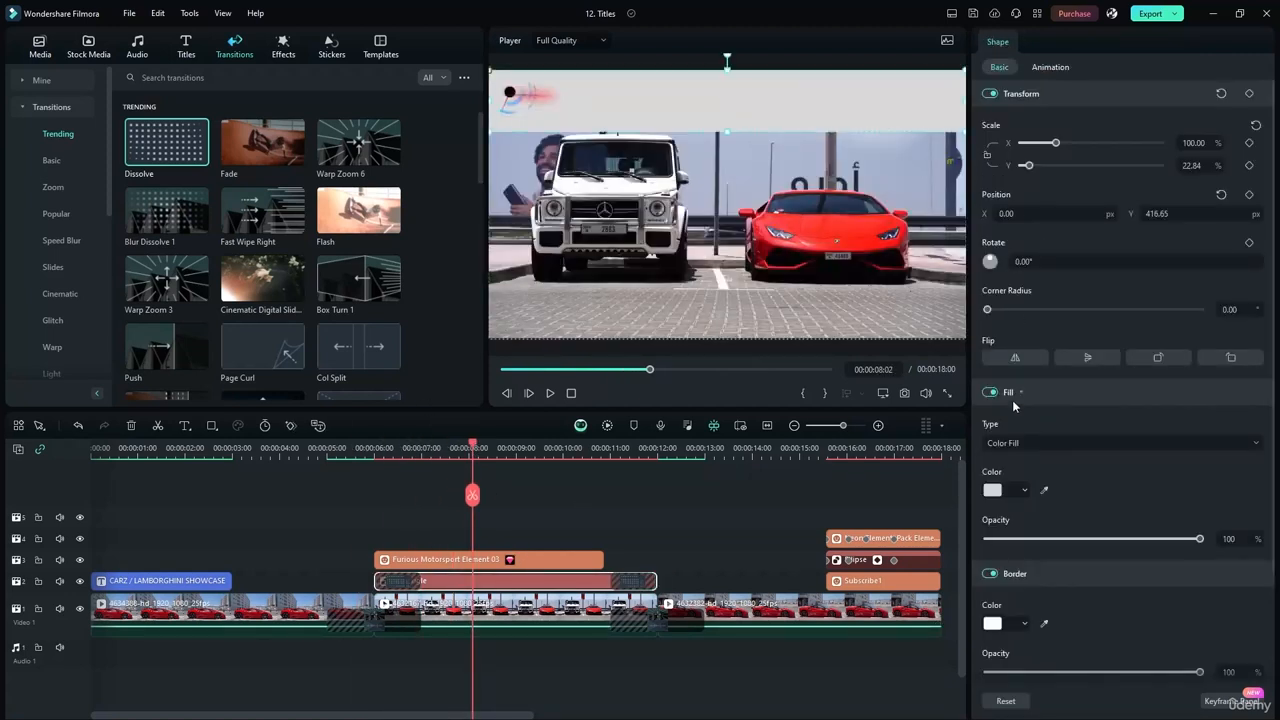
pyautogui.click(993, 490)
pyautogui.click(995, 578)
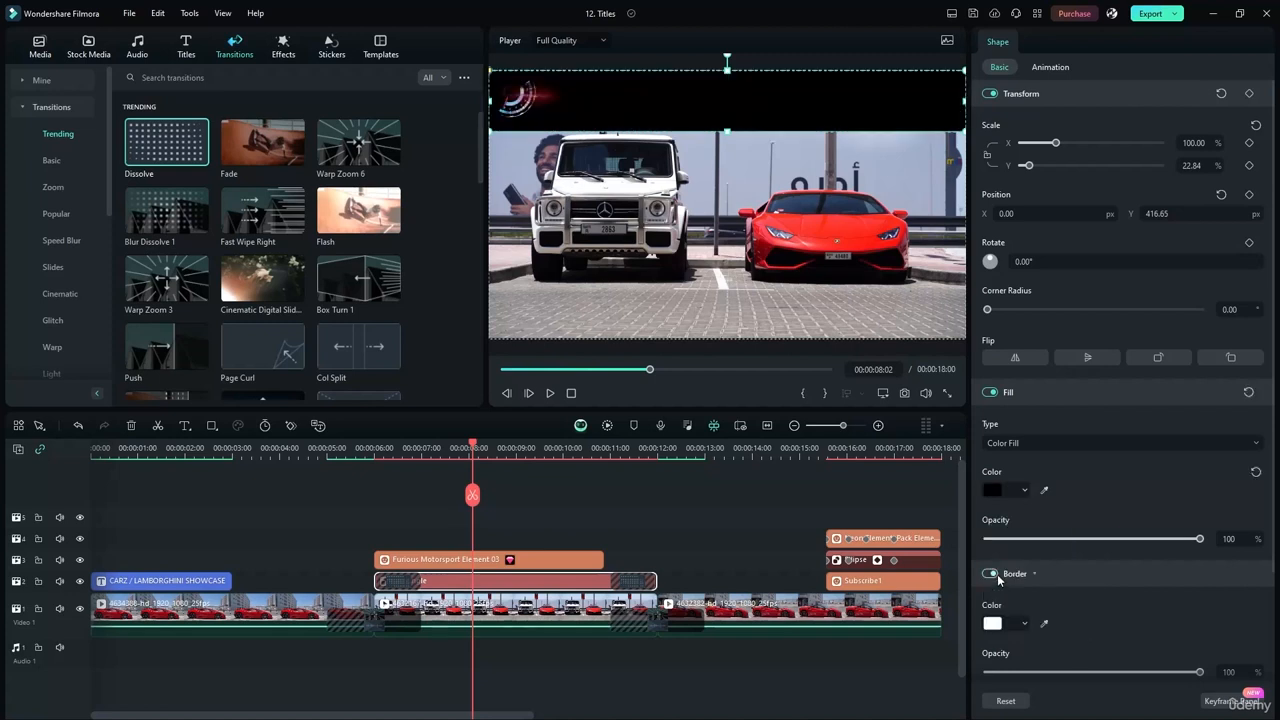
# - Show the Preset Motions (Legacy) animations for the rectangle
pyautogui.click(1050, 67)
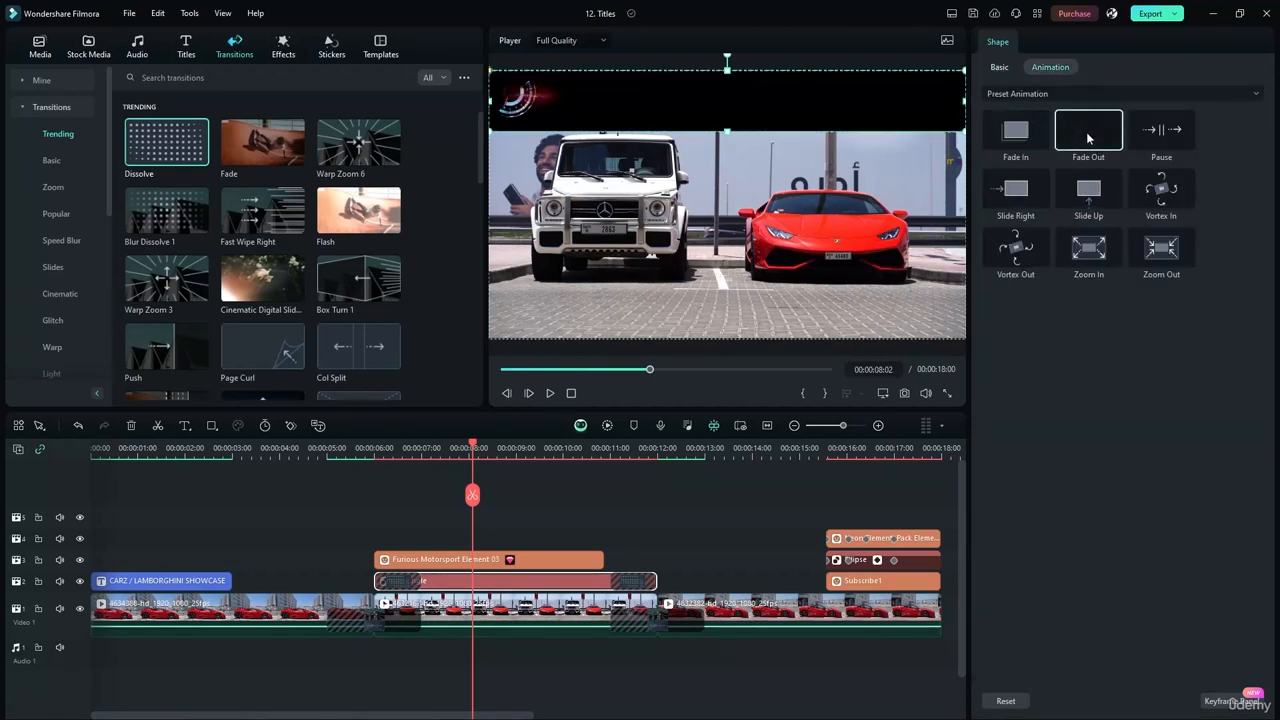
pyautogui.click(1120, 93)
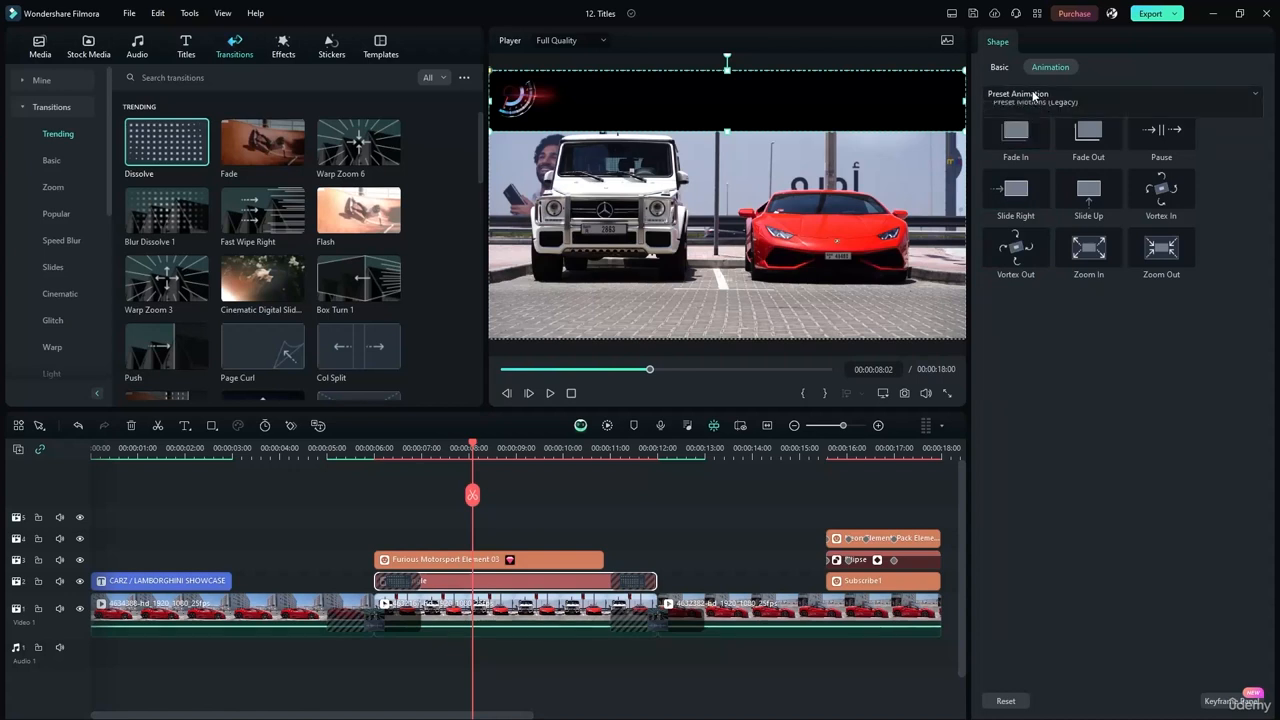
pyautogui.click(1040, 126)
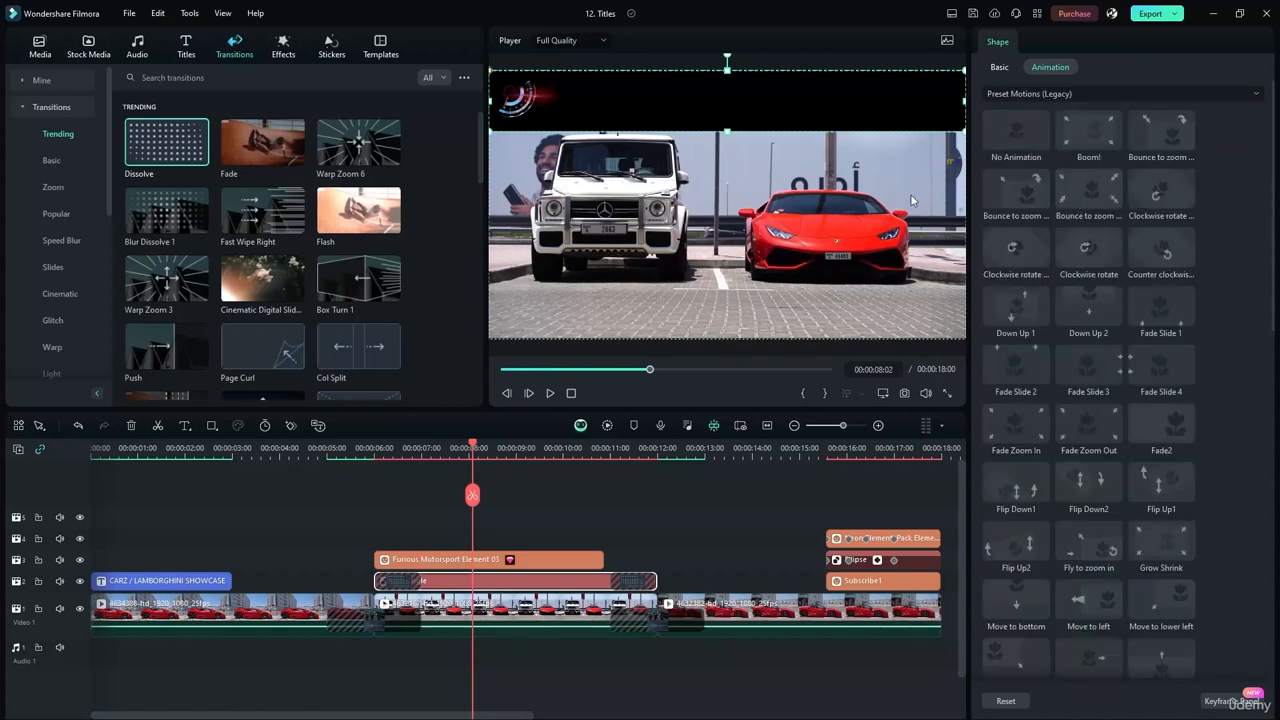
# - Apply the Boom! motion to the rectangle and play it back from the start of the second clip
pyautogui.click(1089, 135)
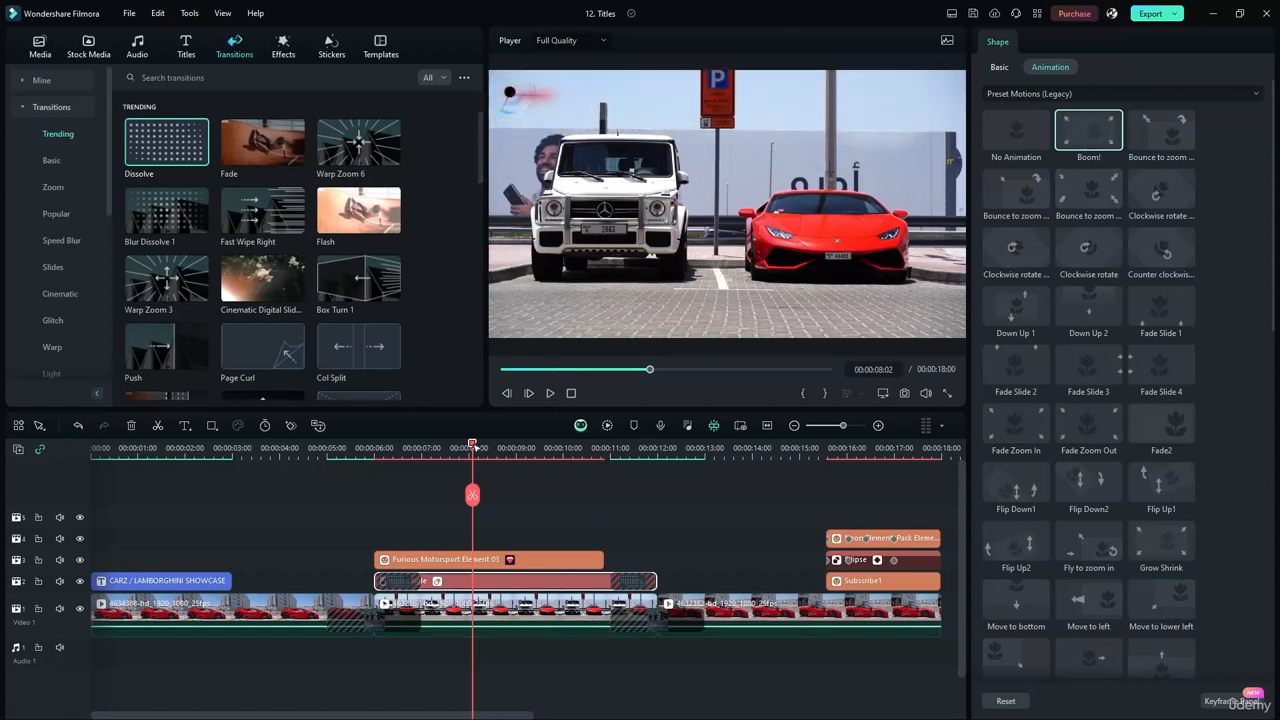
pyautogui.moveTo(472, 449); pyautogui.dragTo(374, 449)
pyautogui.click(549, 393)
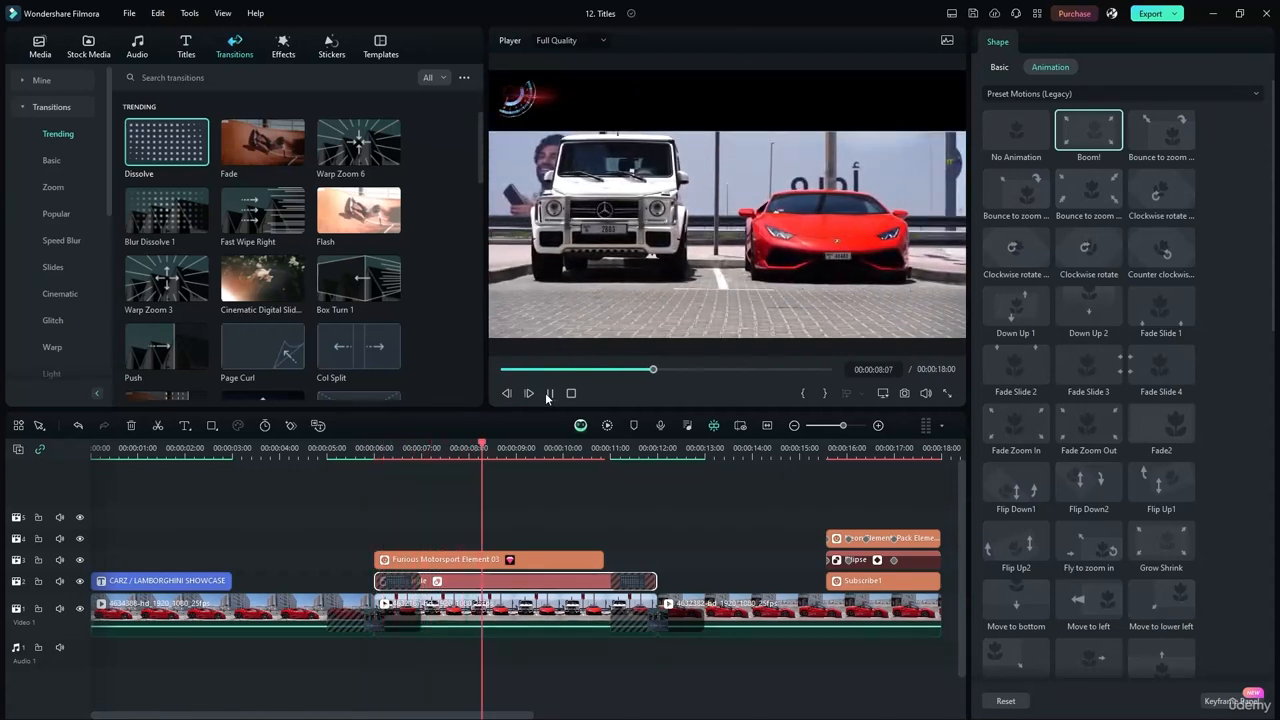
pyautogui.click(549, 393)
# - Preview the Bounce to zoom motions and apply the one beside Clockwise rotate to the rectangle
pyautogui.click(989, 189)
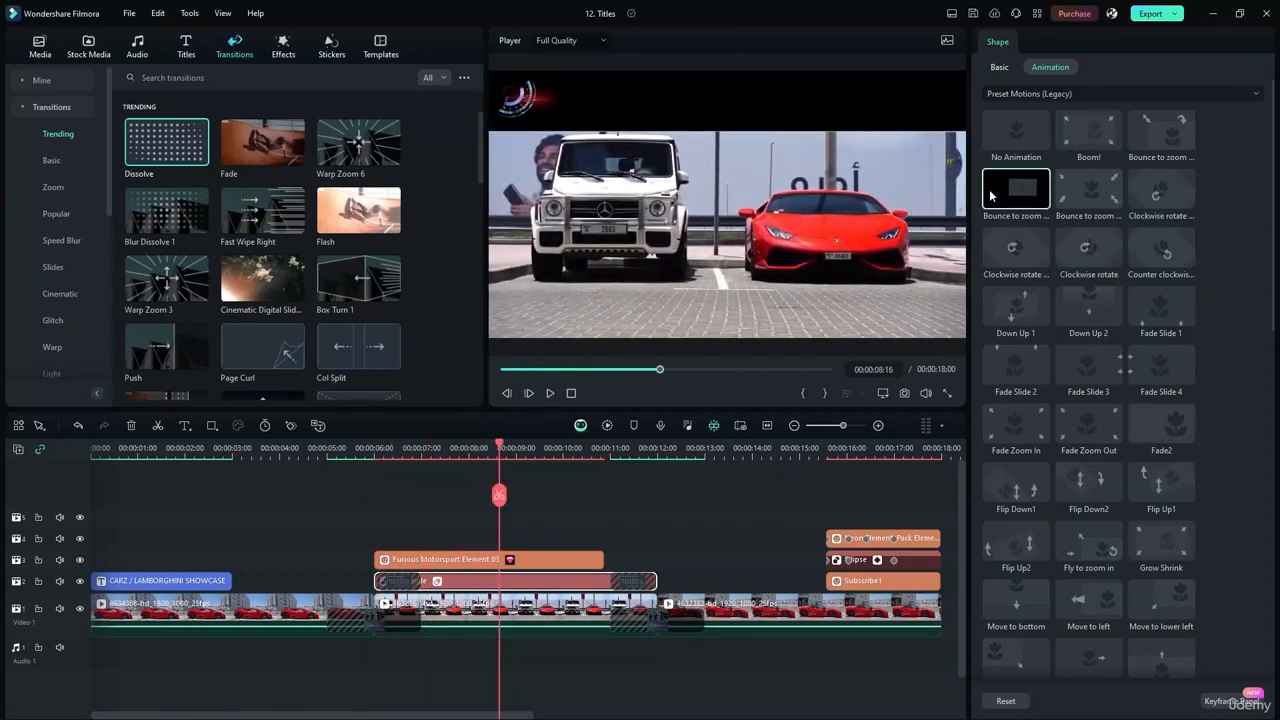
pyautogui.click(1097, 186)
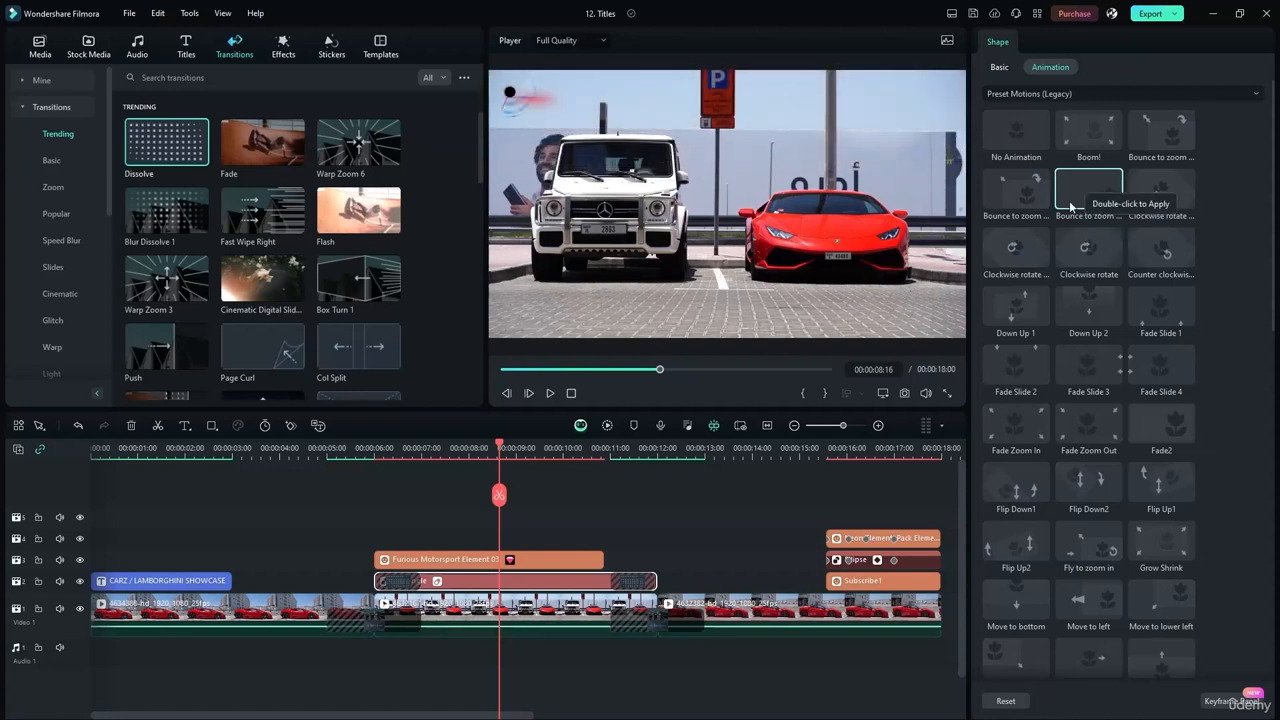
pyautogui.rightClick(1081, 193)
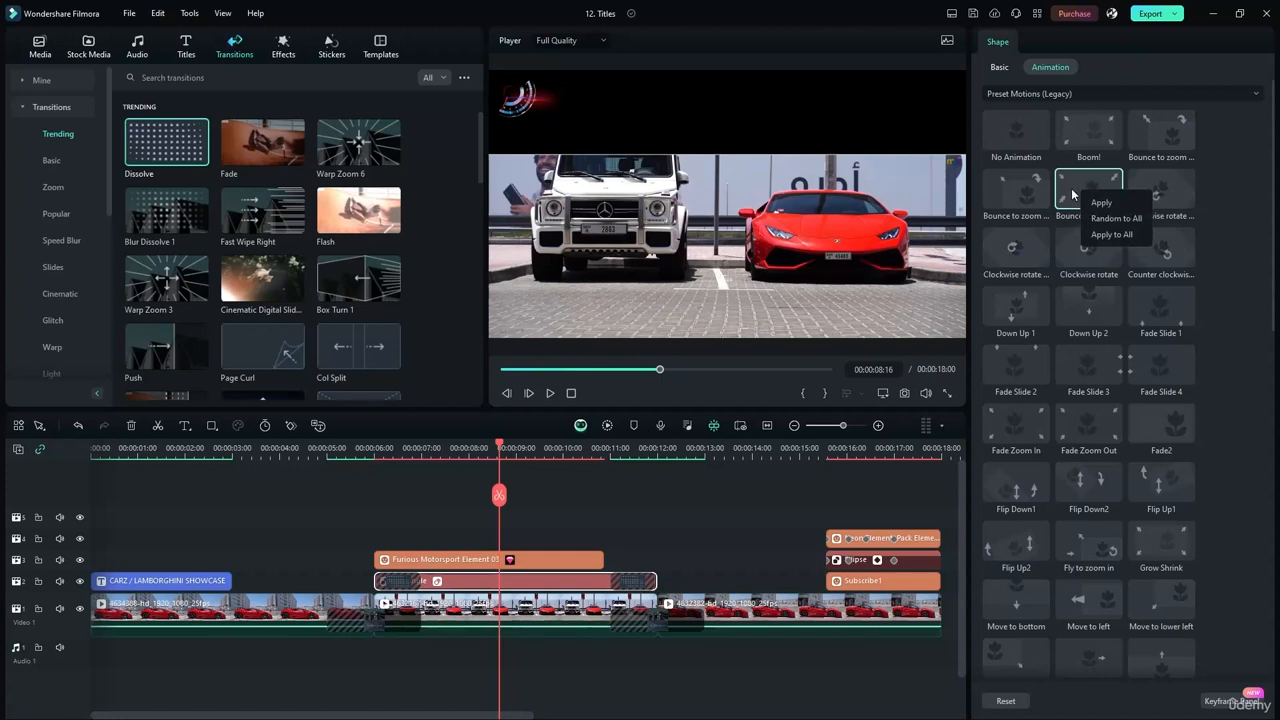
pyautogui.click(1101, 202)
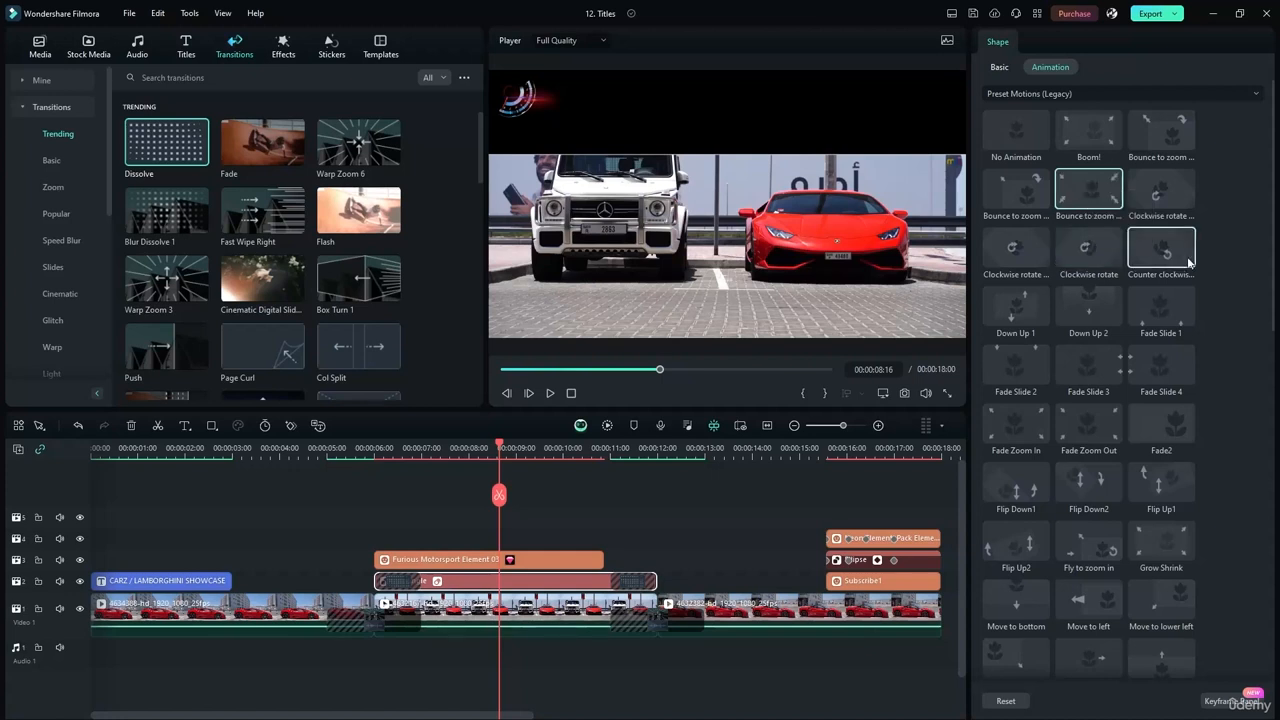
# - Try the Fade Slide 1 to 4, Fade Zoom In and Move to lower left motions on the rectangle
pyautogui.click(1170, 318)
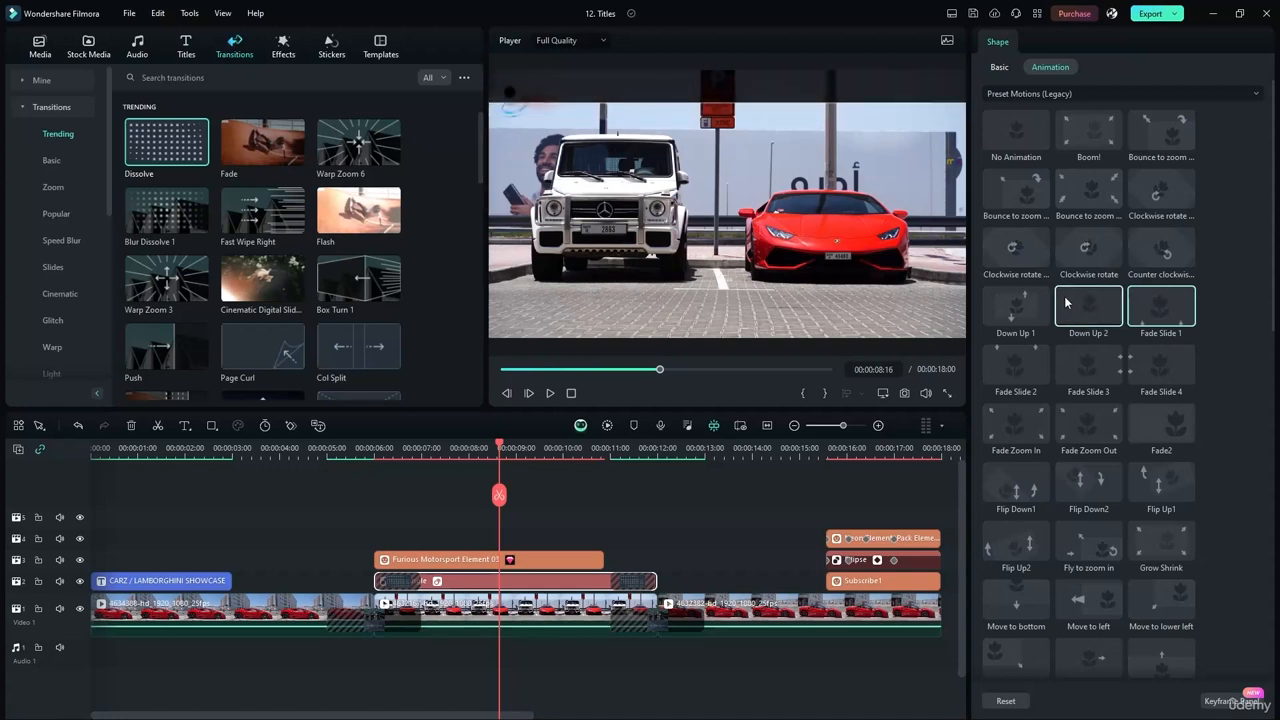
pyautogui.doubleClick(1028, 371)
pyautogui.doubleClick(1082, 363)
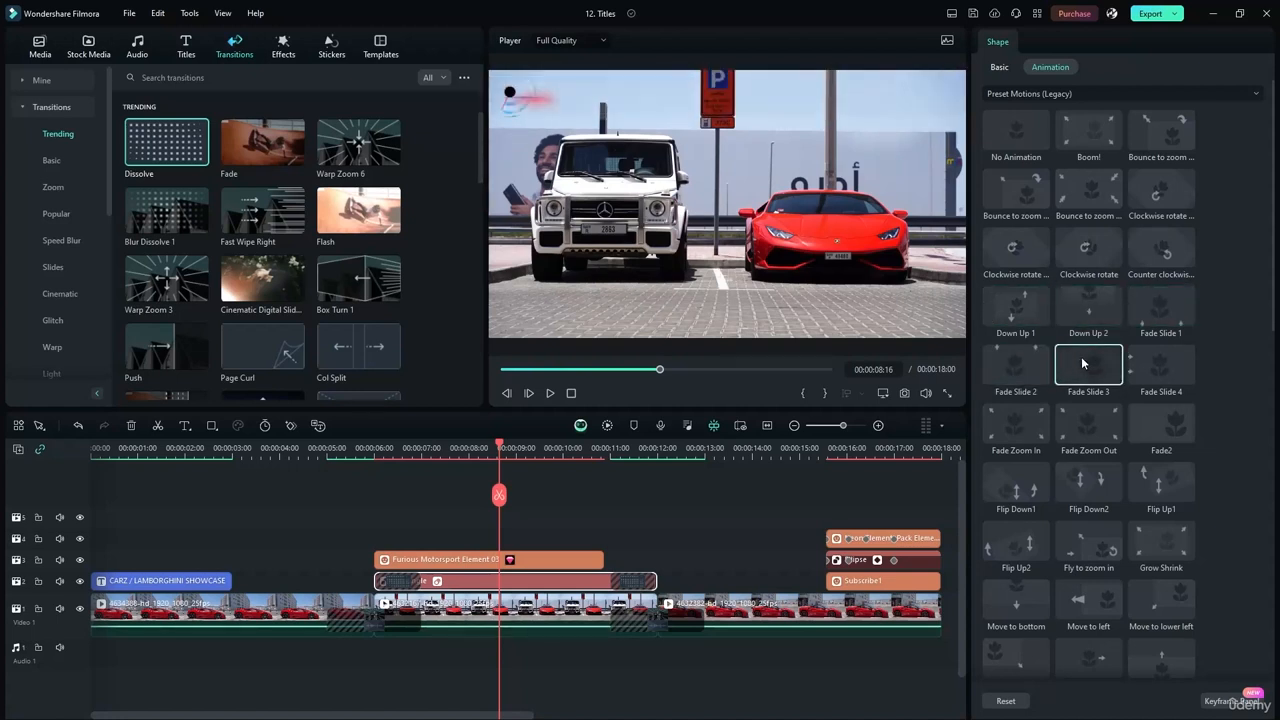
pyautogui.doubleClick(1148, 363)
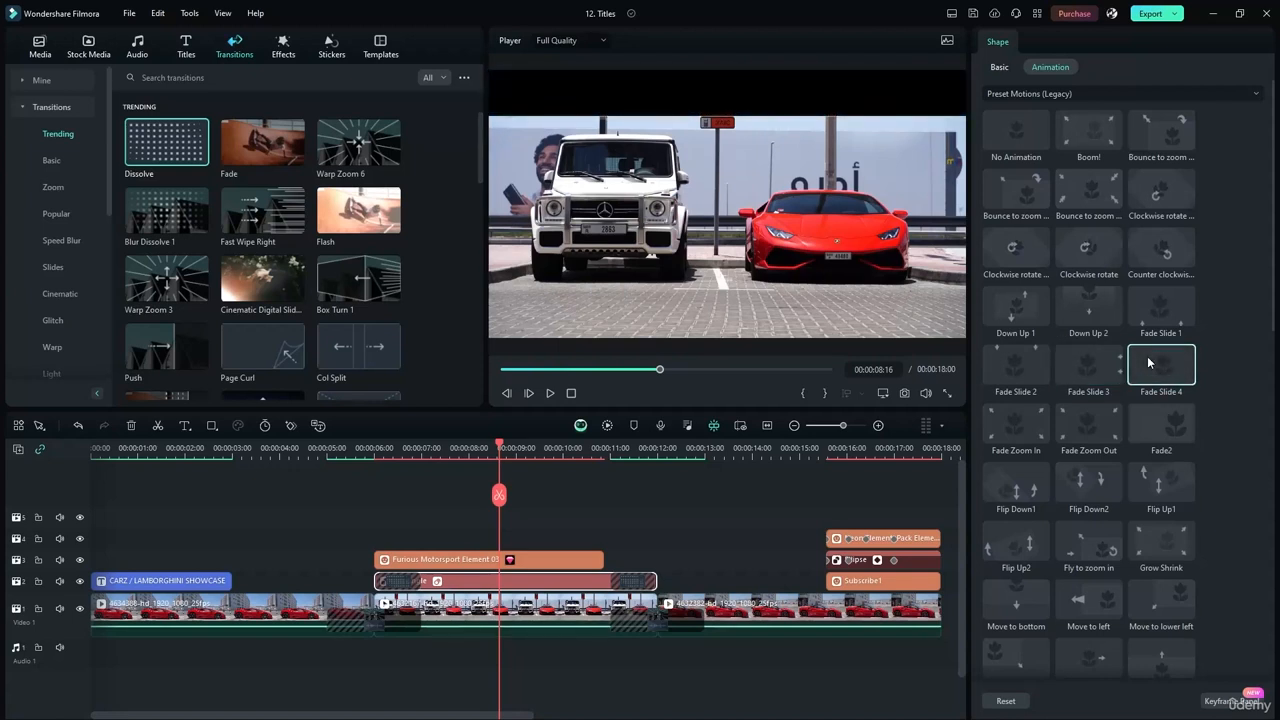
pyautogui.doubleClick(1033, 412)
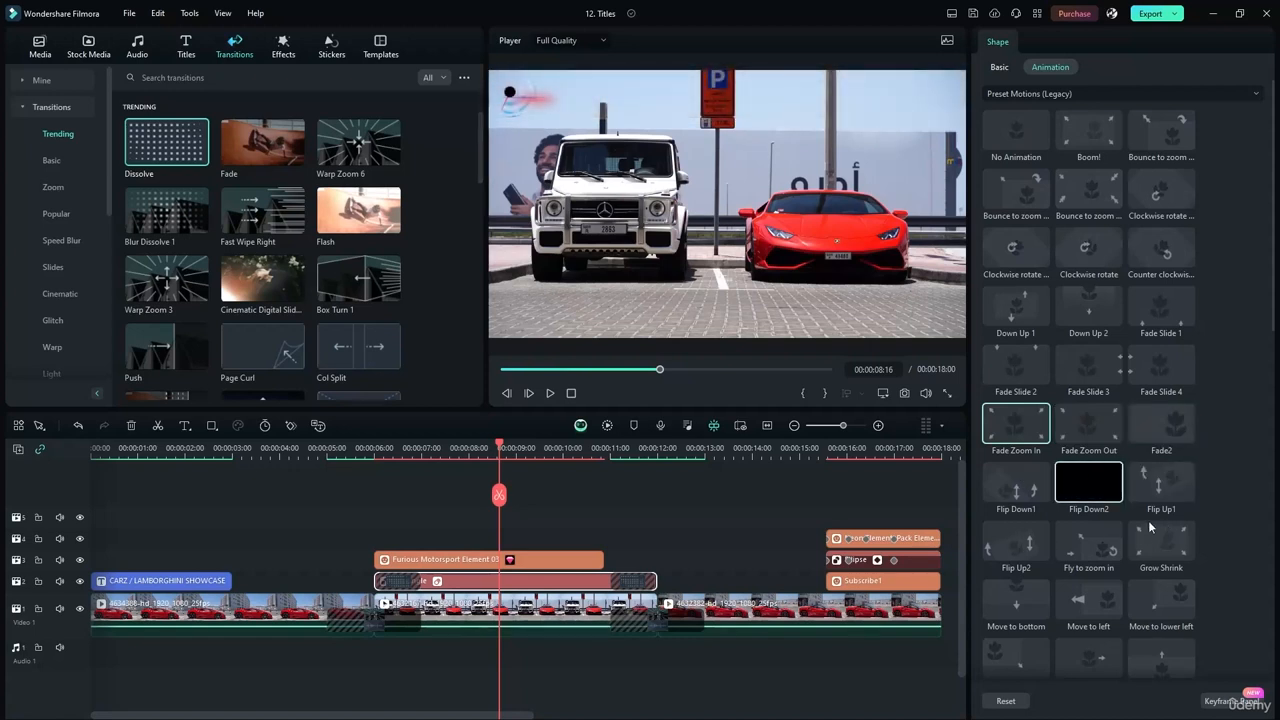
pyautogui.doubleClick(1176, 597)
# - Apply the Move to left motion to the rectangle and scrub the timeline from 00:00:07:00 to 00:00:09:03
pyautogui.doubleClick(1088, 598)
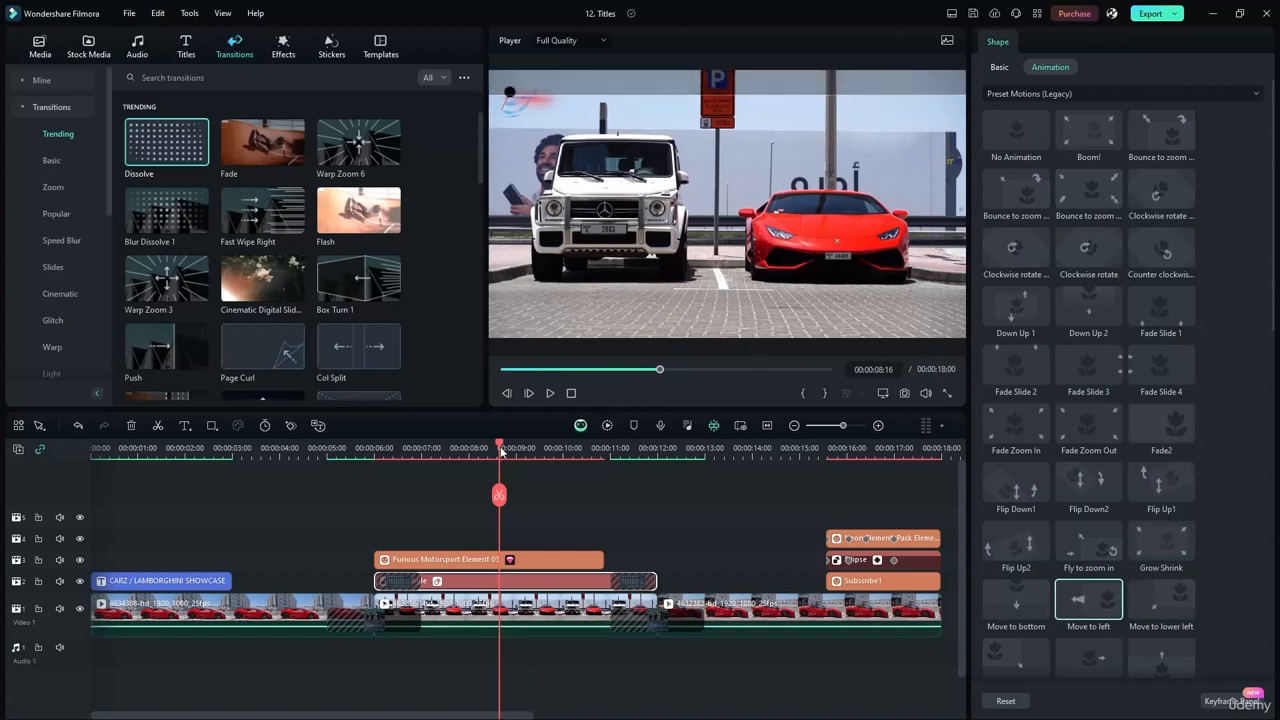
pyautogui.click(421, 447)
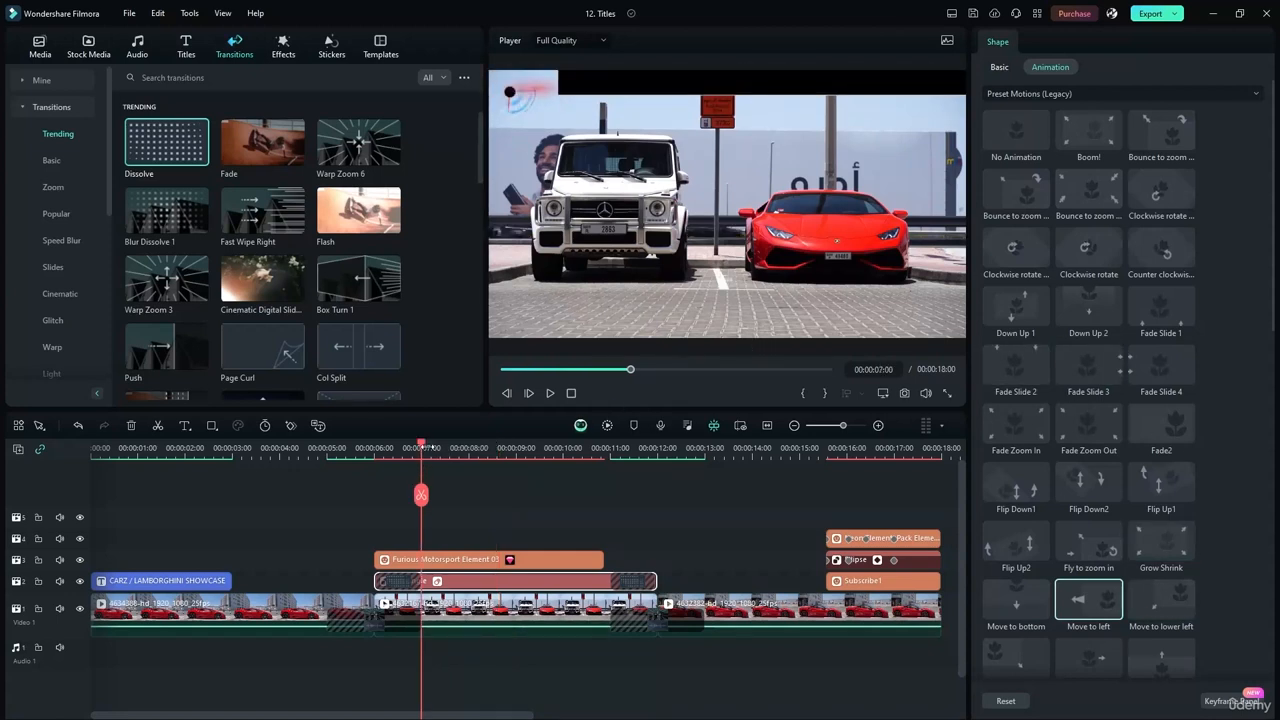
pyautogui.moveTo(421, 447); pyautogui.dragTo(522, 450)
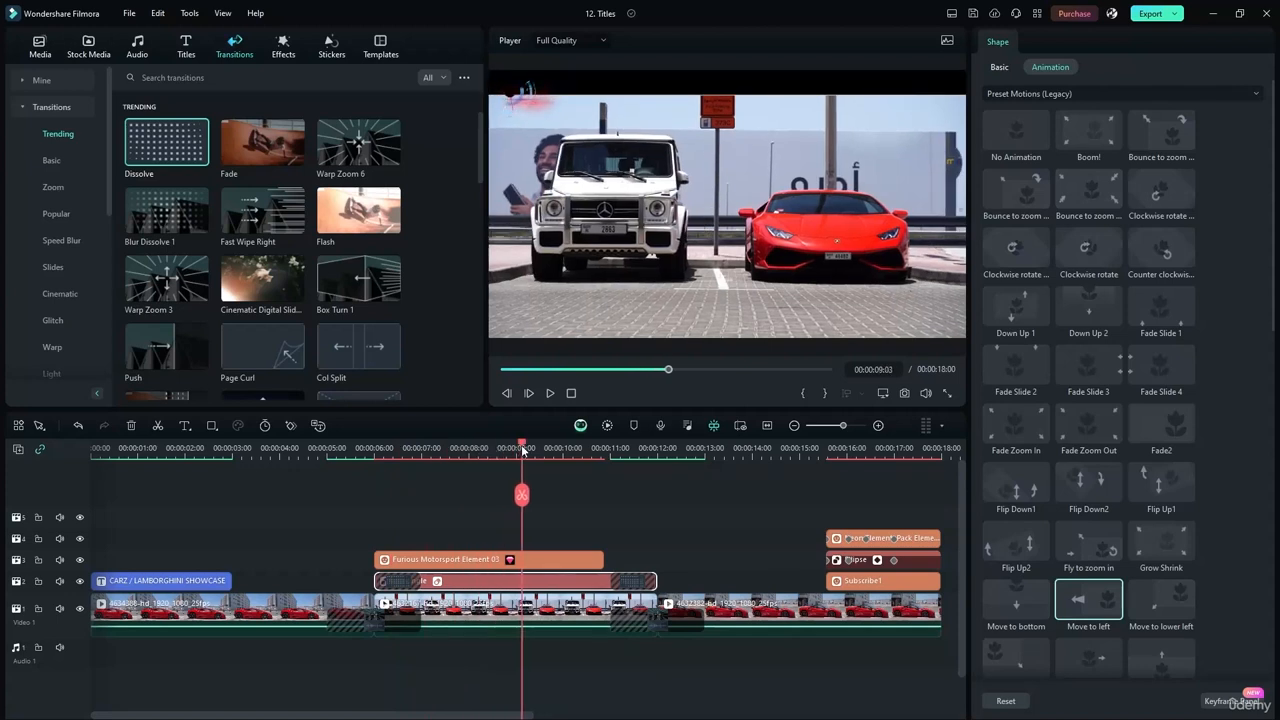
# - Stretch the rectangle's lower edge down until the black bar spans the speedometer sticker's height, and check it at 00:00:07:08
pyautogui.click(559, 581)
pyautogui.moveTo(701, 98); pyautogui.dragTo(701, 125)
pyautogui.moveTo(524, 447); pyautogui.dragTo(437, 455)
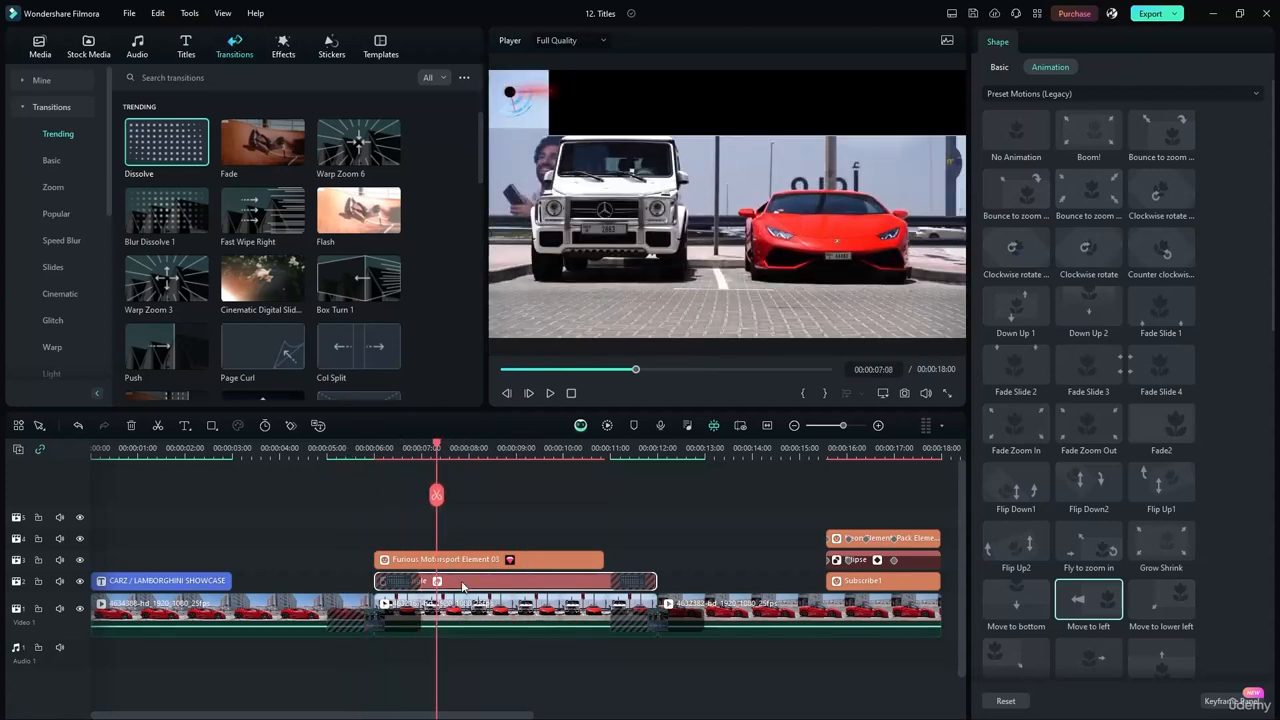
# - Nudge the black bar up slightly at the top of the frame and play the middle clip from 00:00:06:00 to check it
pyautogui.moveTo(660, 131); pyautogui.dragTo(659, 124)
pyautogui.moveTo(435, 452); pyautogui.dragTo(374, 452)
pyautogui.click(551, 393)
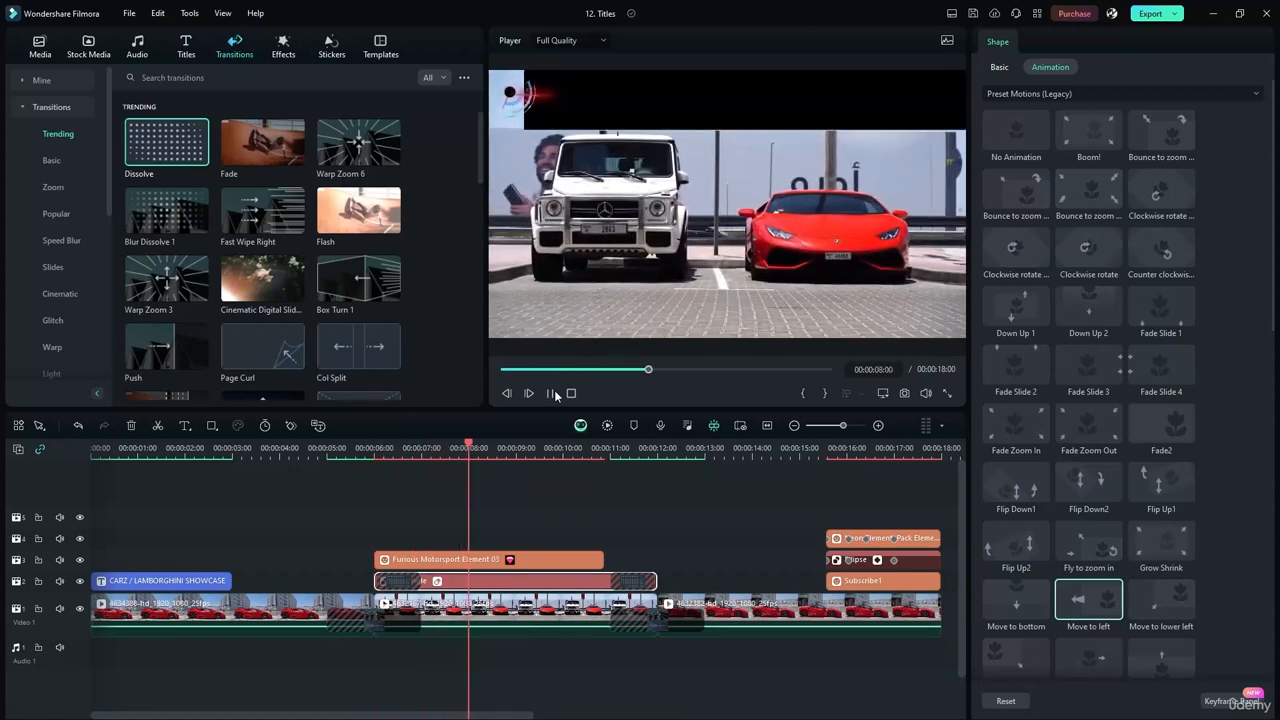
pyautogui.click(552, 393)
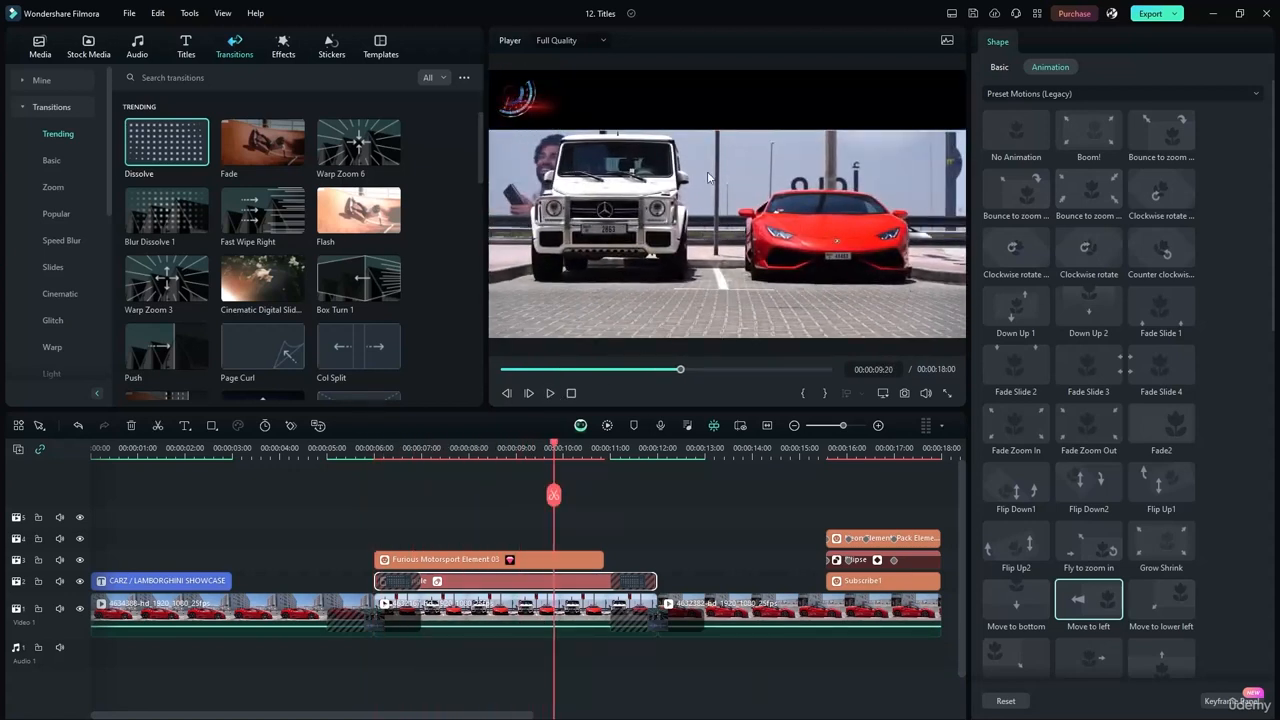
# - Add the Subtitle 2 title on the track above the speedometer sticker from 00:00:06:00 and move its text up over the black bar
pyautogui.click(182, 48)
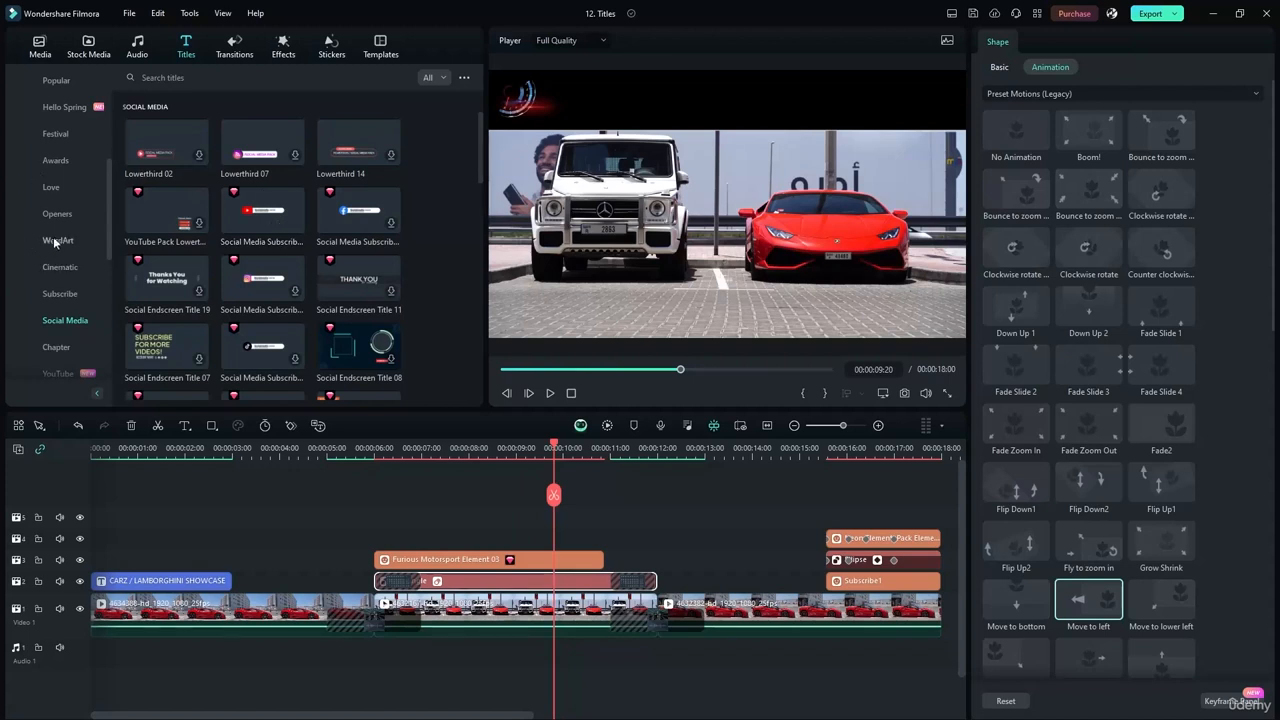
pyautogui.click(78, 145)
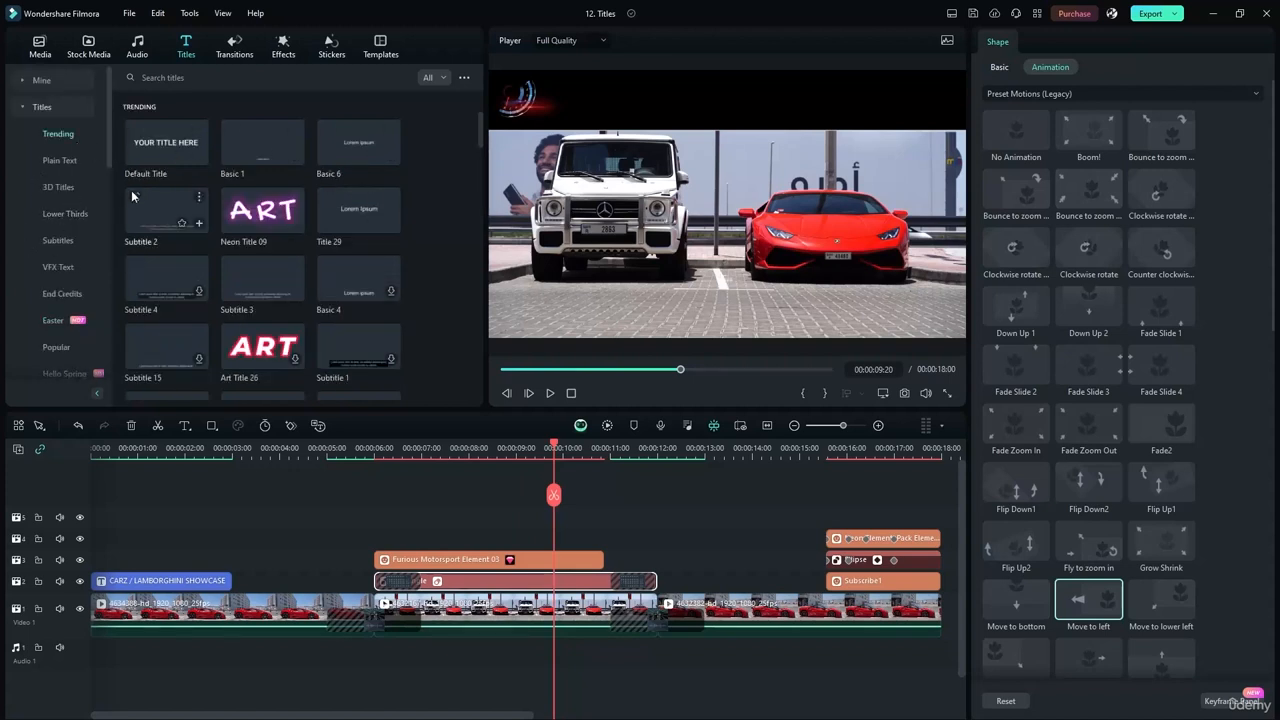
pyautogui.moveTo(163, 220); pyautogui.dragTo(385, 537)
pyautogui.moveTo(669, 305); pyautogui.dragTo(697, 94)
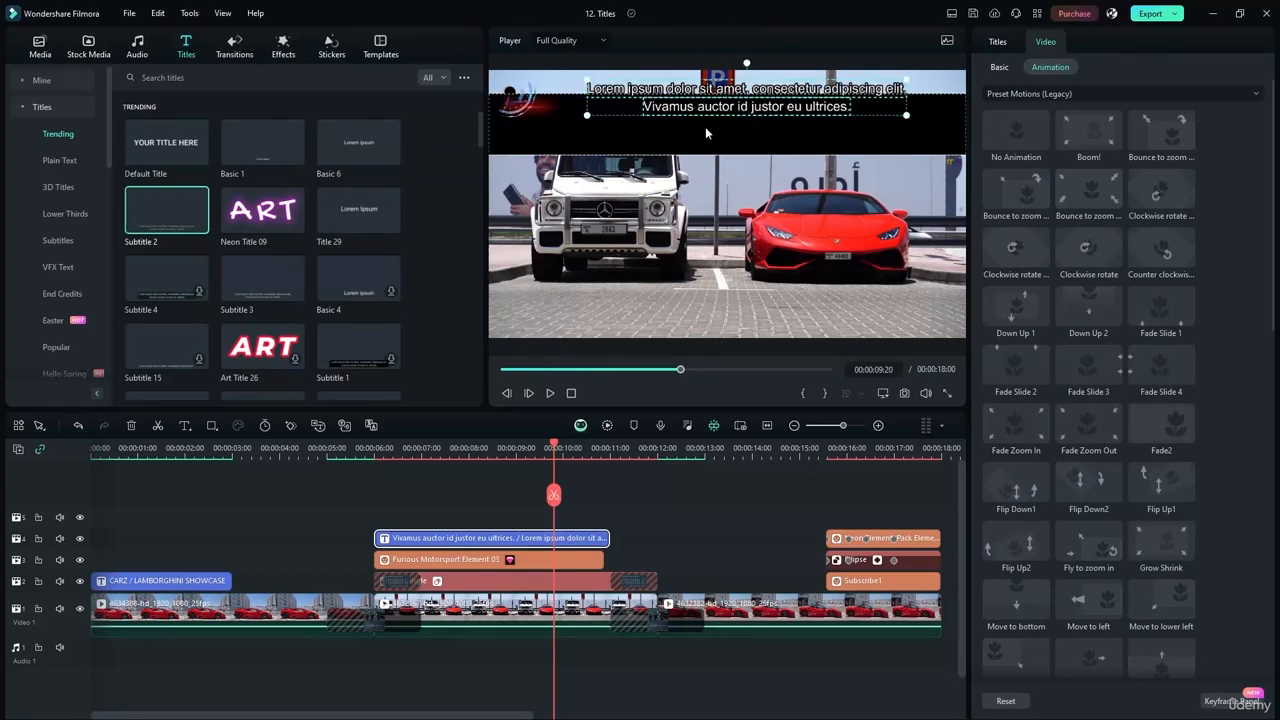
# - Replace the subtitle's upper line with "The Red Lamborghini Murcialego"
pyautogui.click(722, 89)
pyautogui.doubleClick(722, 89)
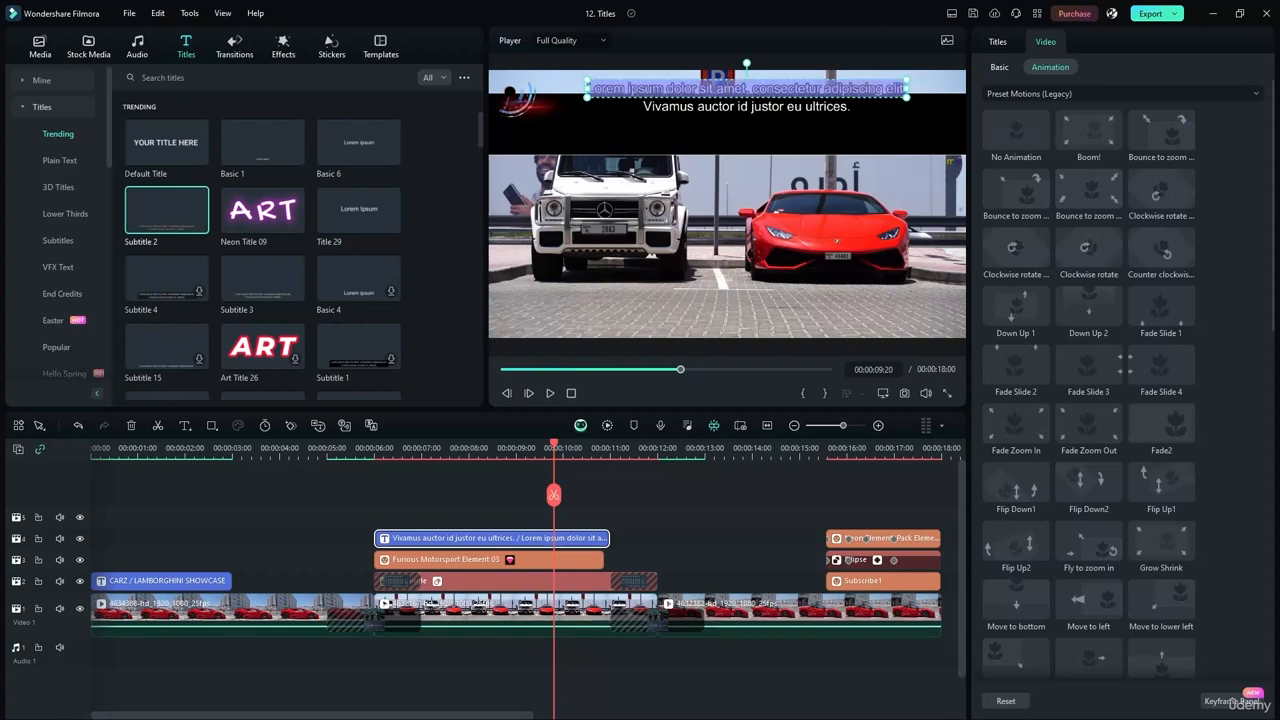
pyautogui.press('BackSpace')
pyautogui.write('The R')
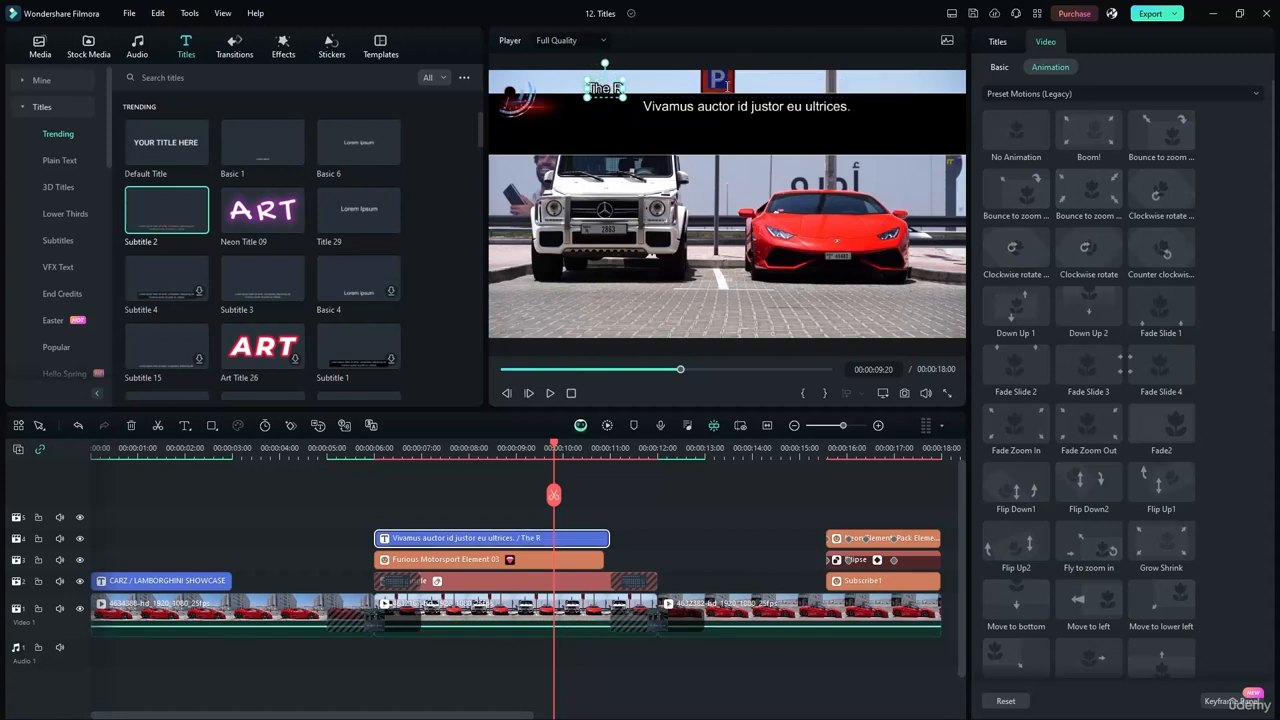
pyautogui.write('ed Lam')
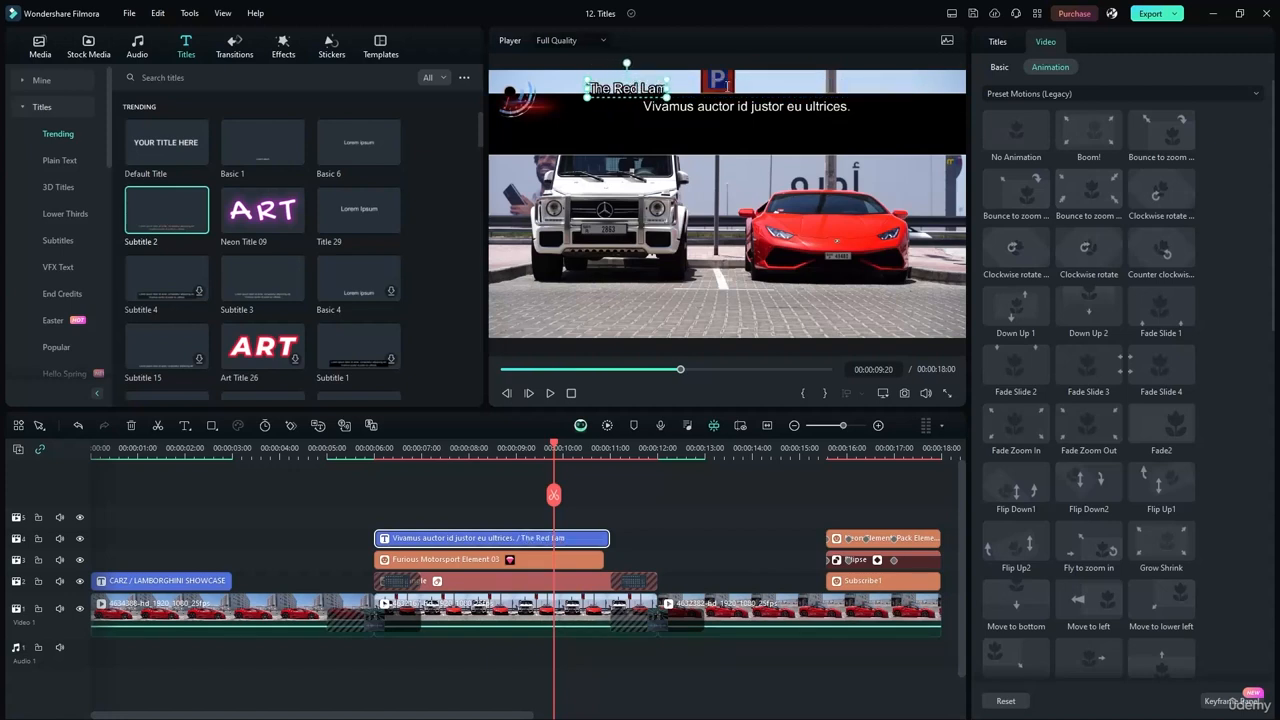
pyautogui.write('borghini')
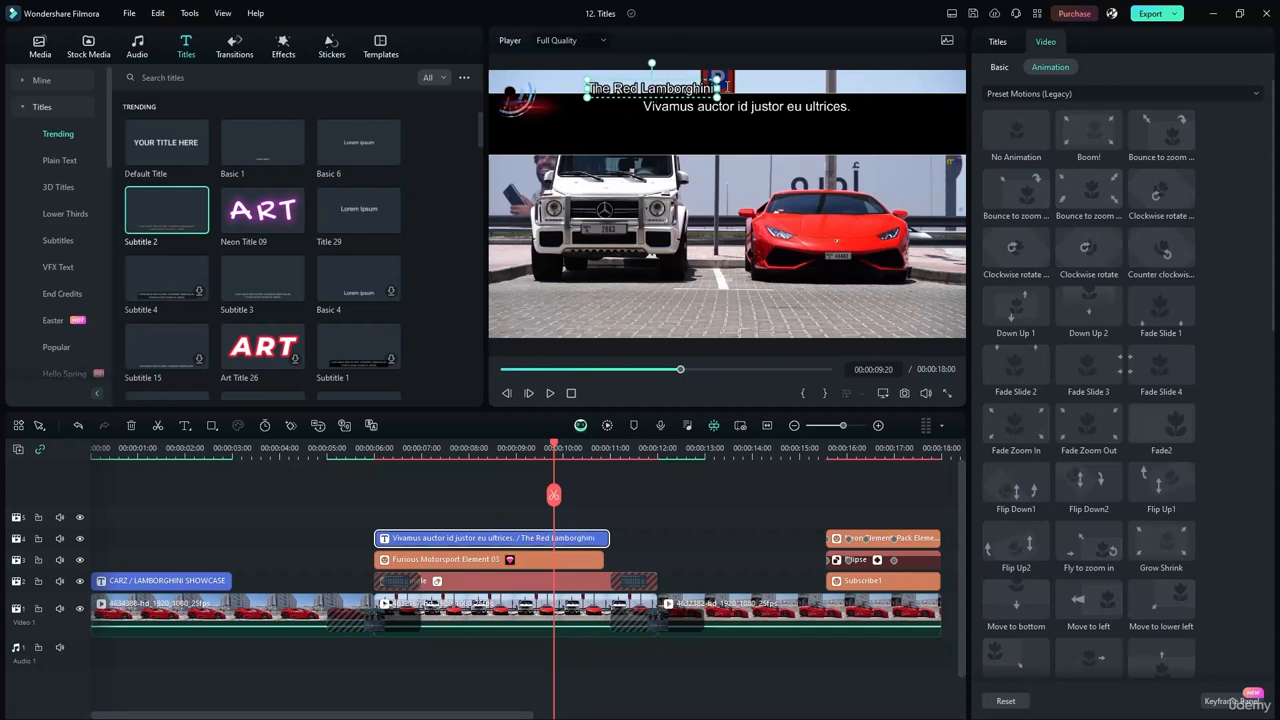
pyautogui.write(' Murcialego')
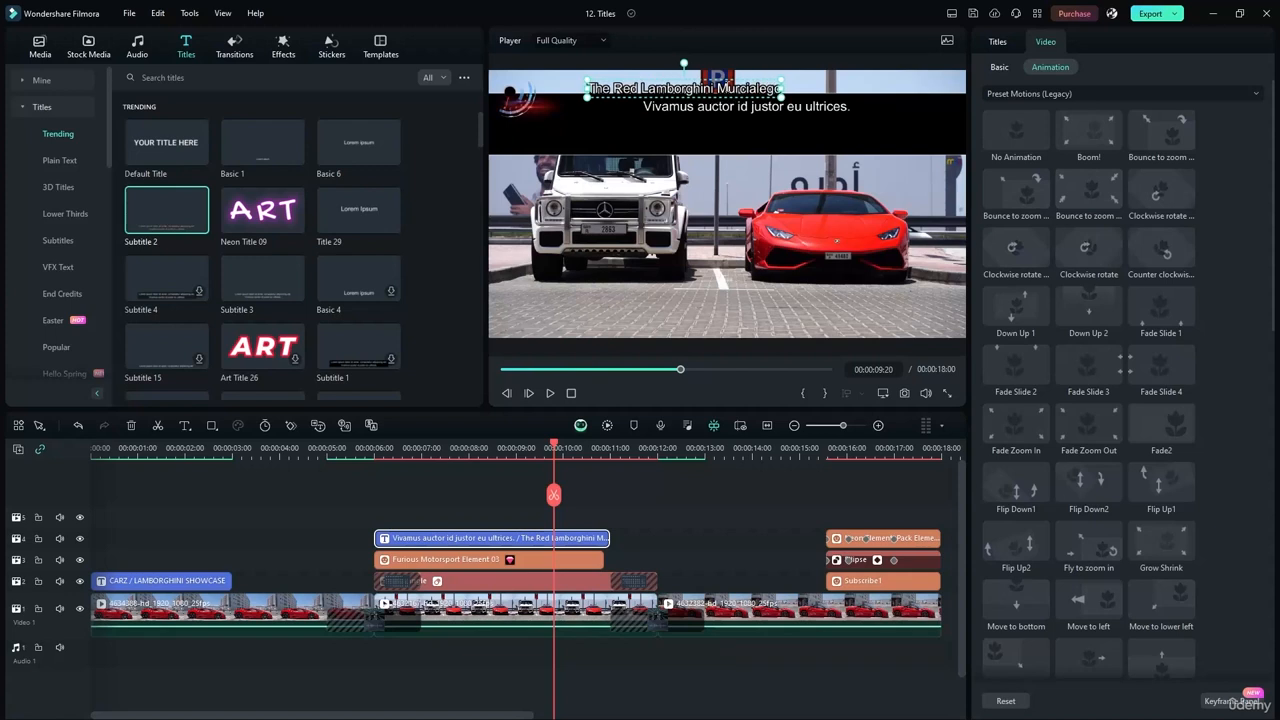
# - Change the subtitle's second line to "One of the Best of the Best Supercars voted by Fans" and shift it slightly left
pyautogui.click(690, 105)
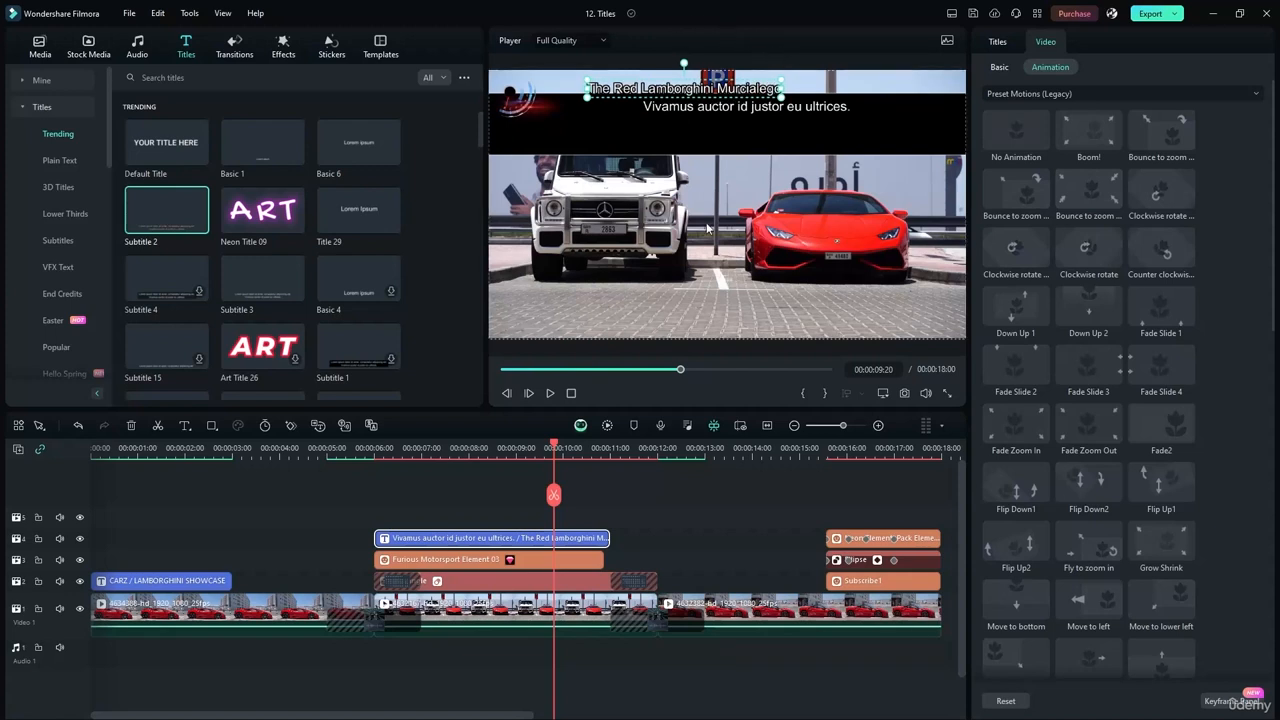
pyautogui.doubleClick(731, 106)
pyautogui.press('BackSpace')
pyautogui.write('One')
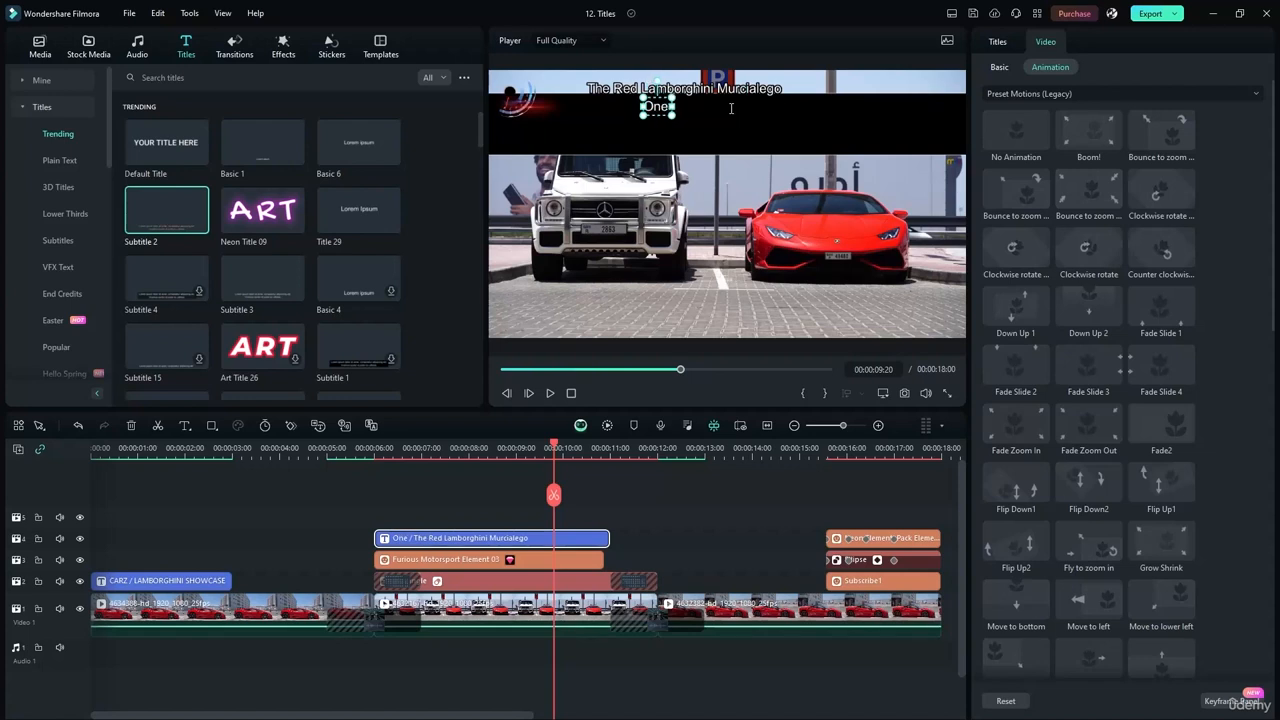
pyautogui.write(' of the Bes')
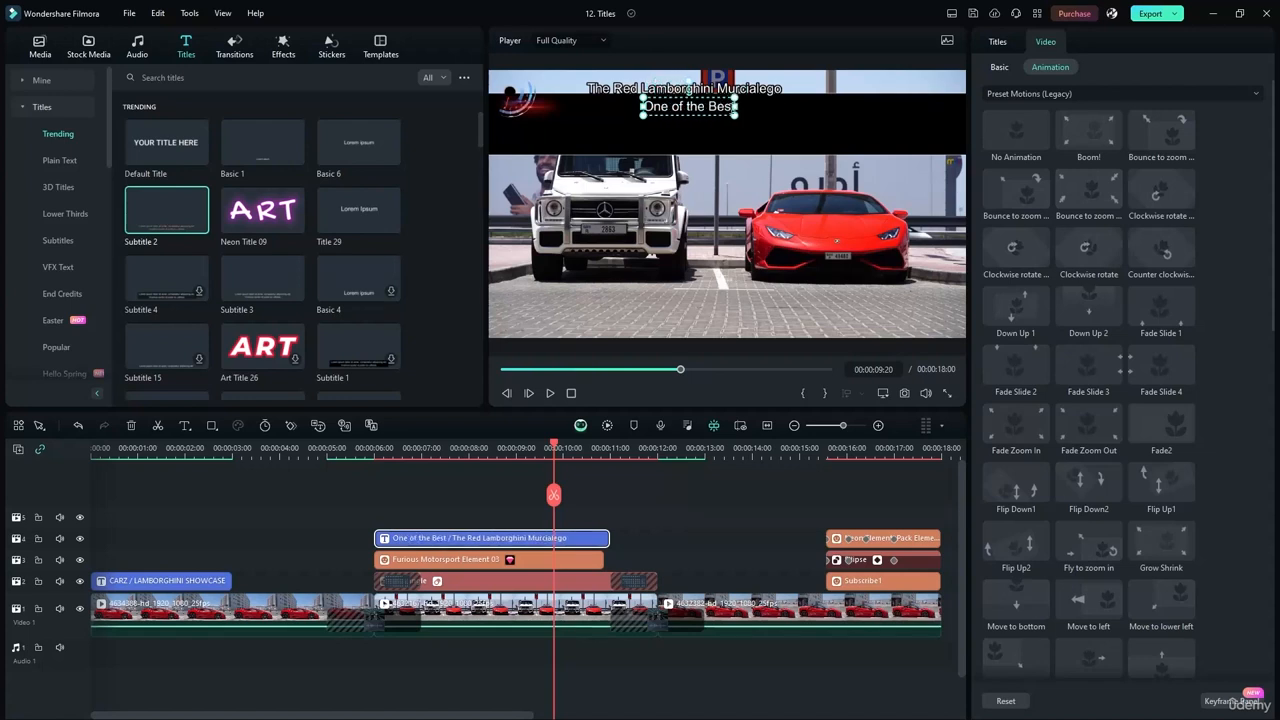
pyautogui.write('t of the Best')
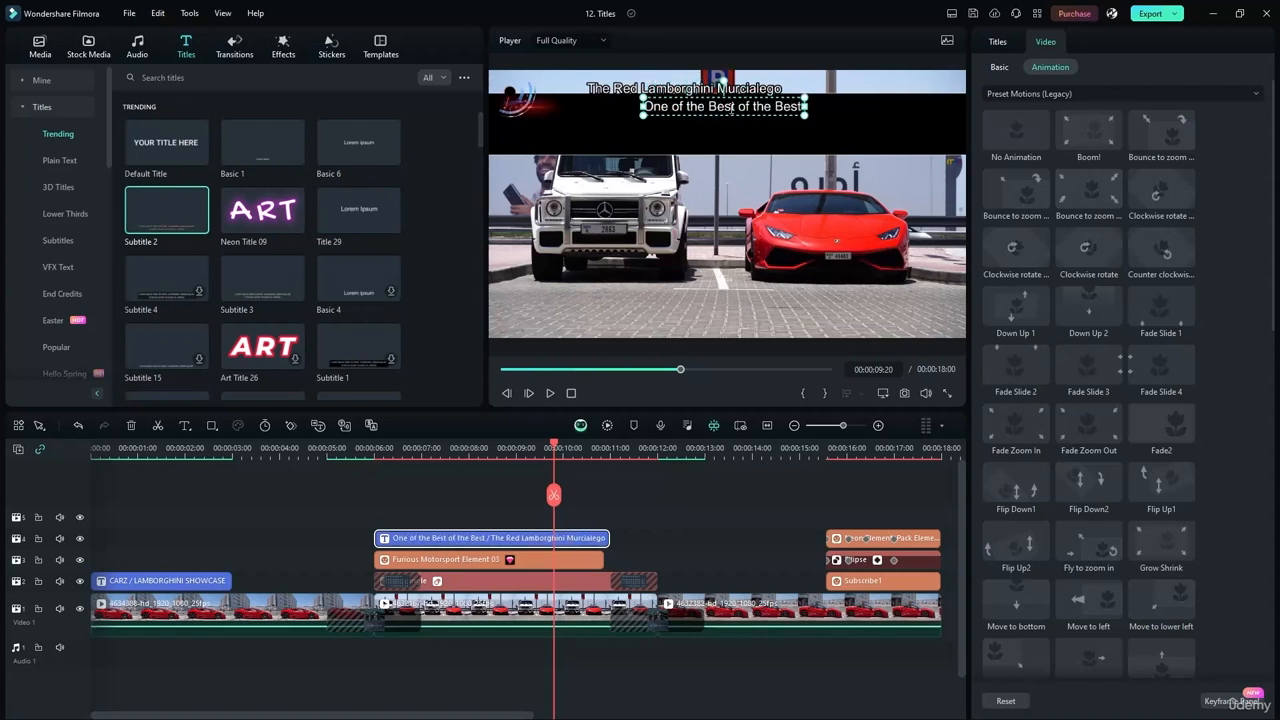
pyautogui.write(' Supercars')
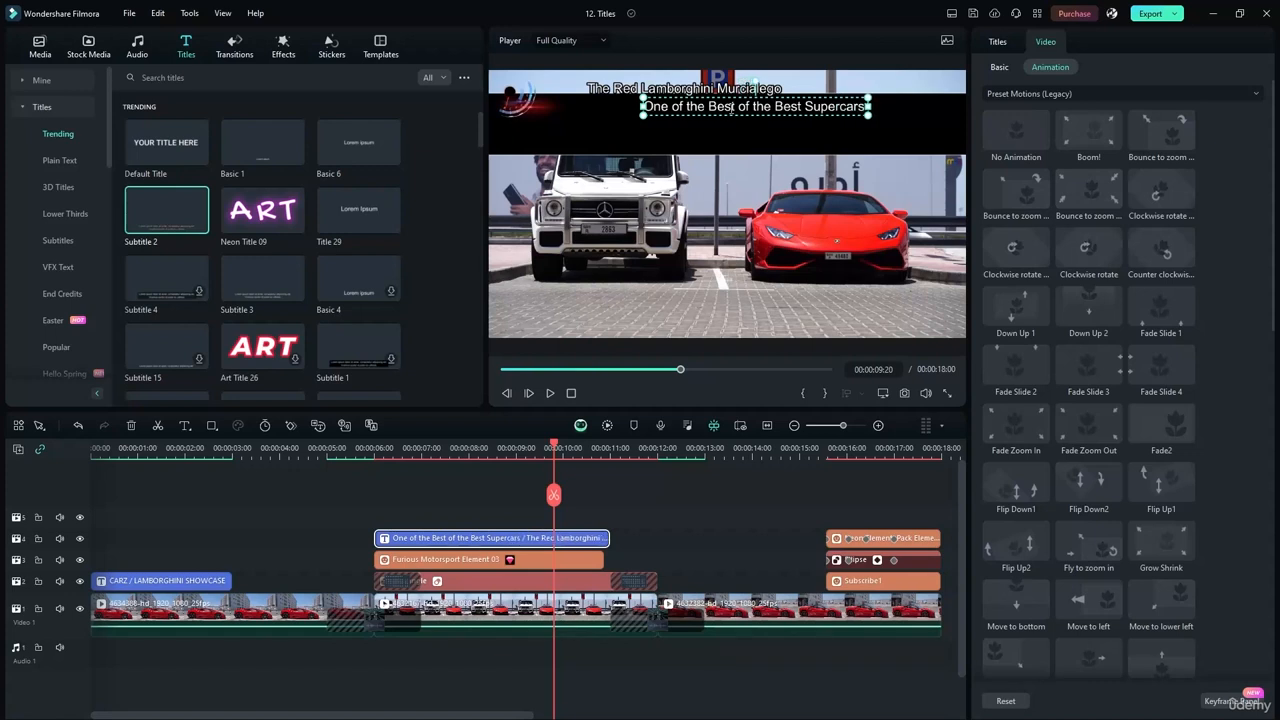
pyautogui.write(' voted by Fans')
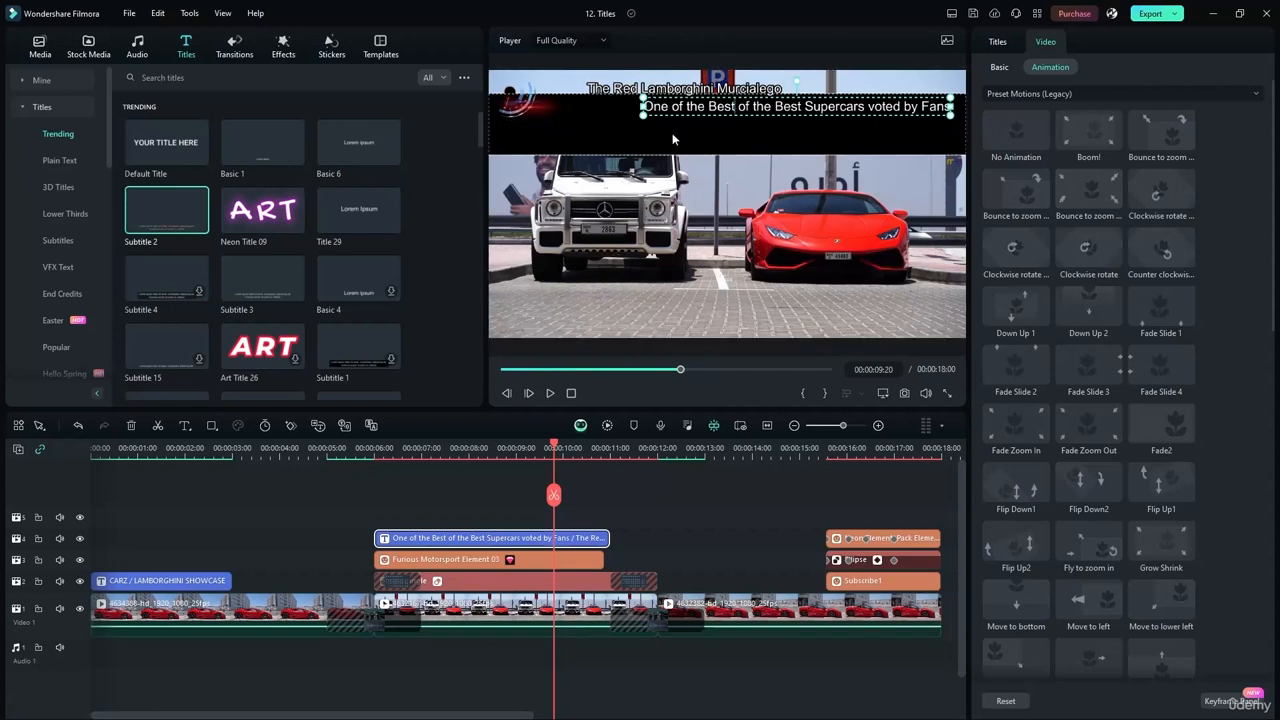
pyautogui.moveTo(682, 104); pyautogui.dragTo(667, 103)
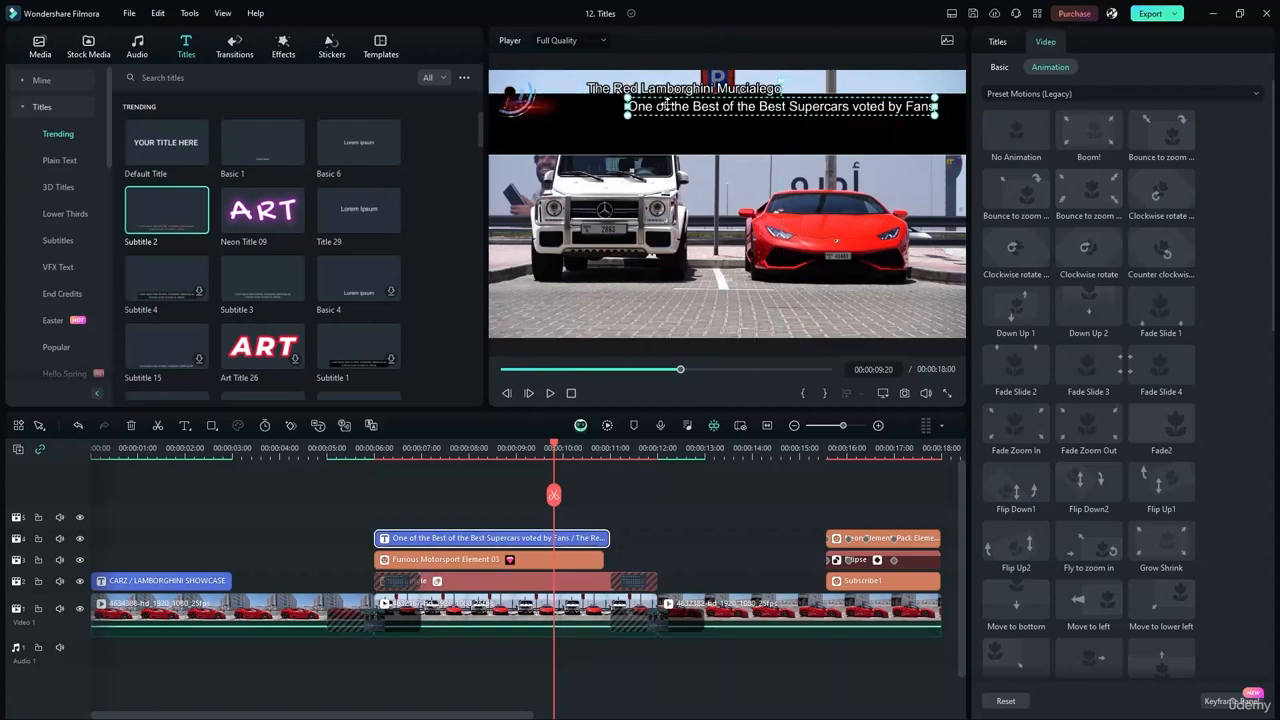
# - Try the Flip Down1, Flip Down2, Flip Up1 and Move to left motions on the subtitle, and reset it to No Animation
pyautogui.click(722, 88)
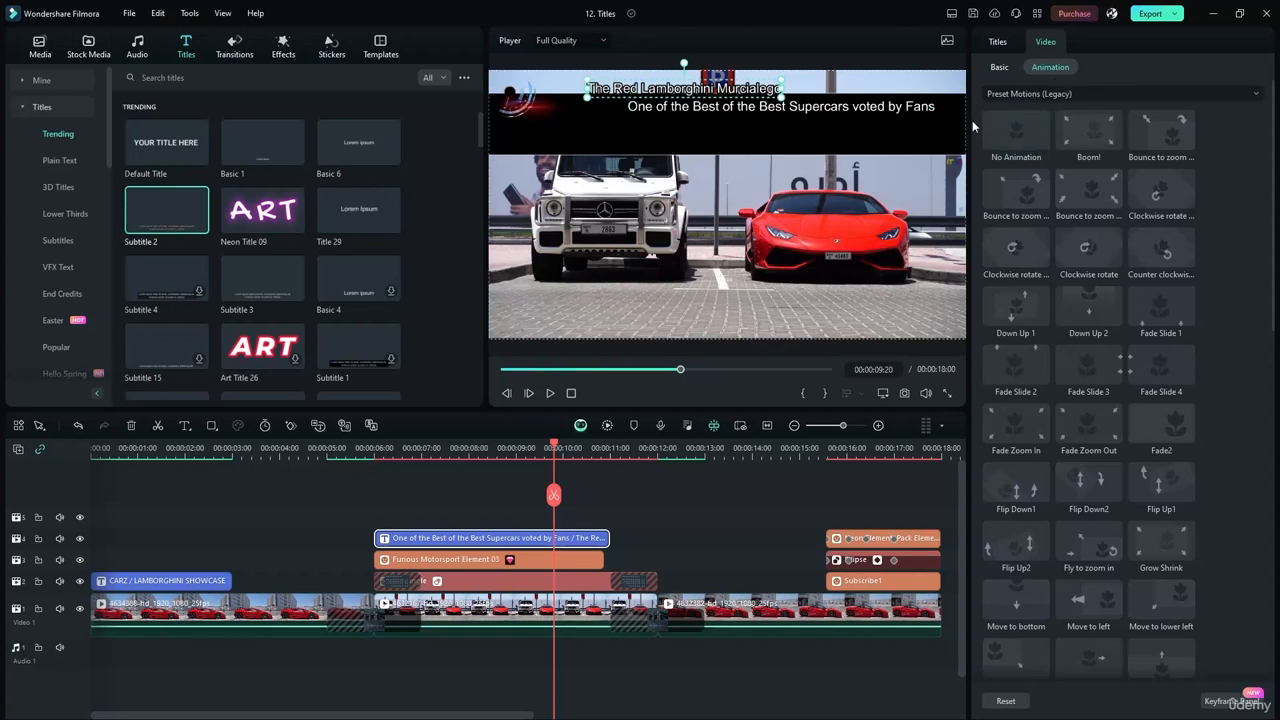
pyautogui.click(1009, 490)
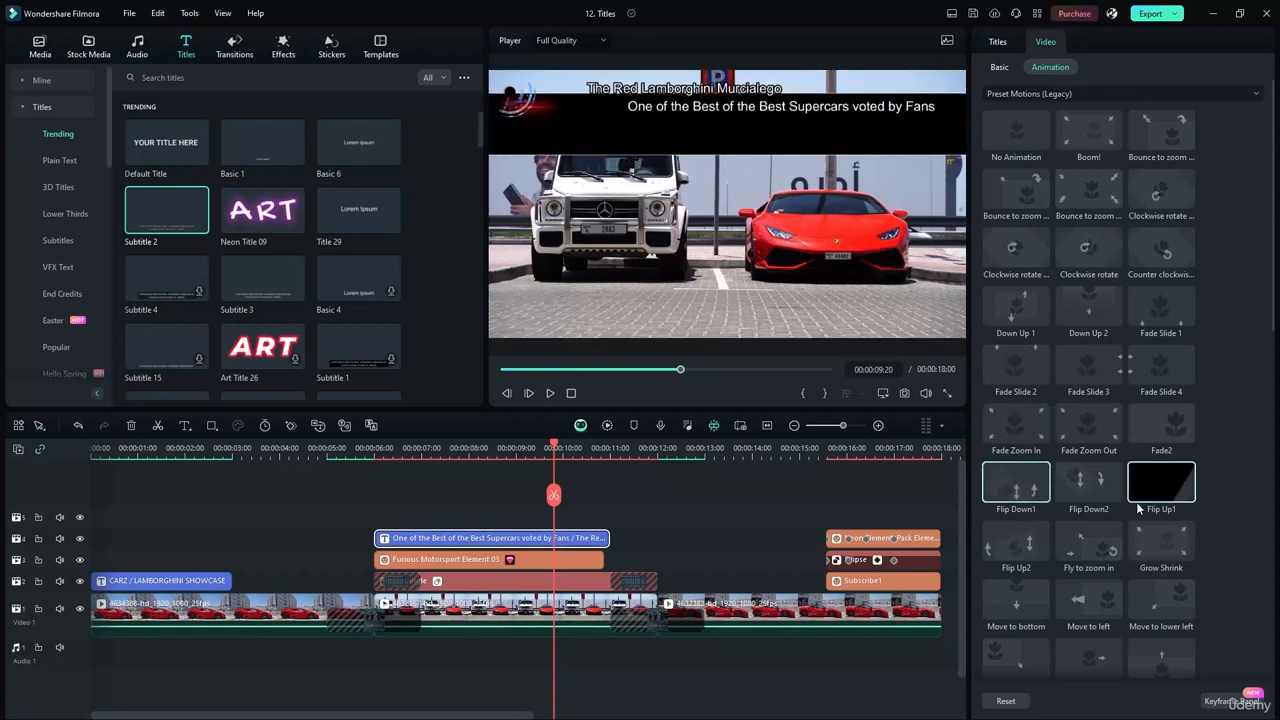
pyautogui.click(1088, 485)
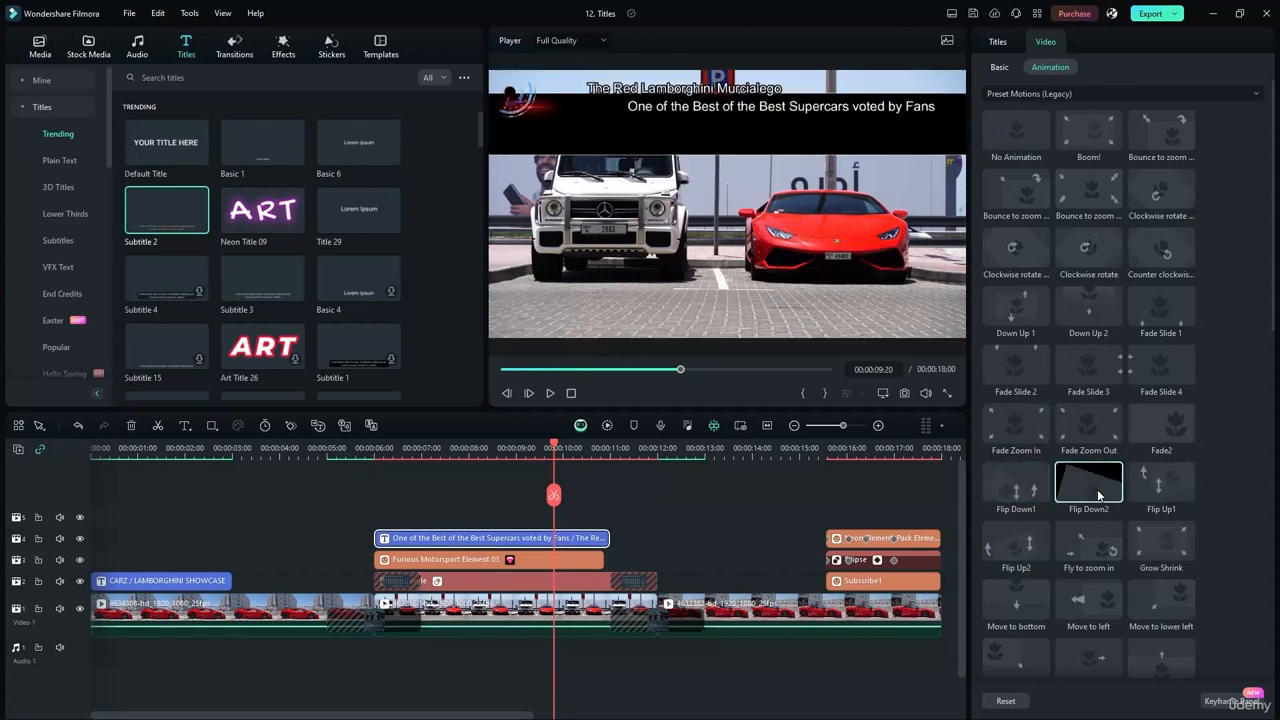
pyautogui.click(1165, 493)
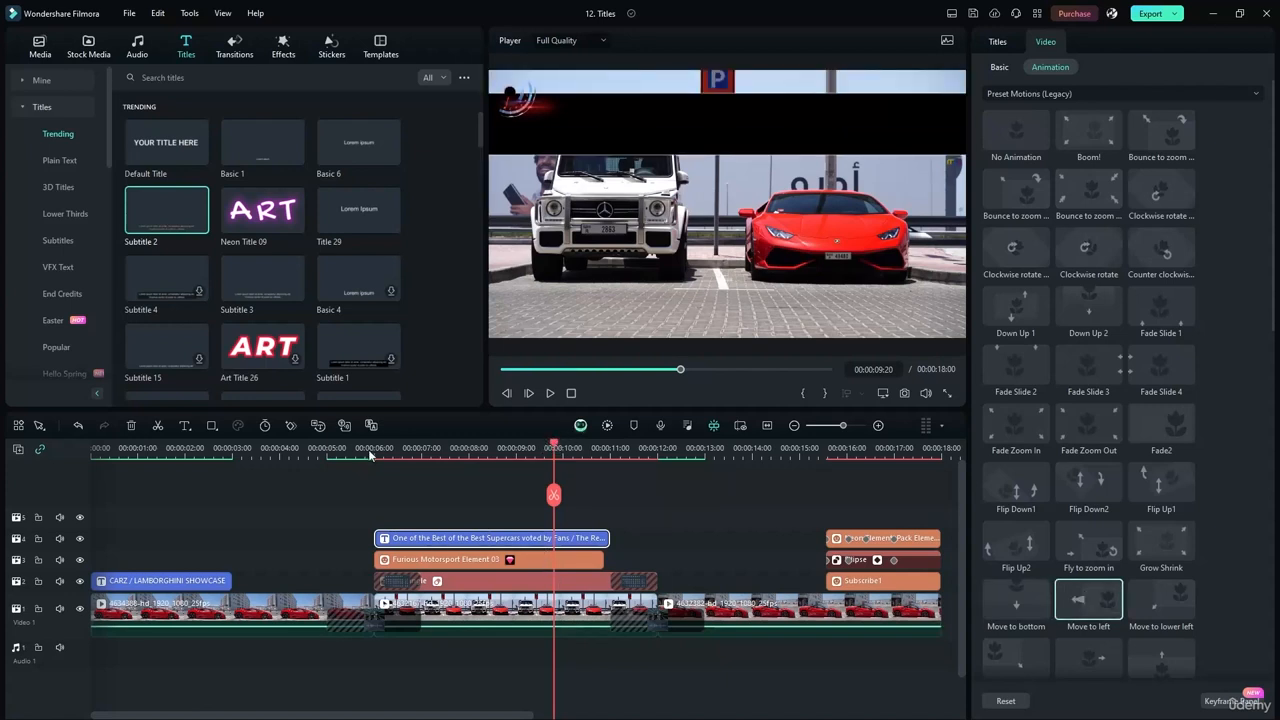
pyautogui.moveTo(370, 455); pyautogui.dragTo(561, 456)
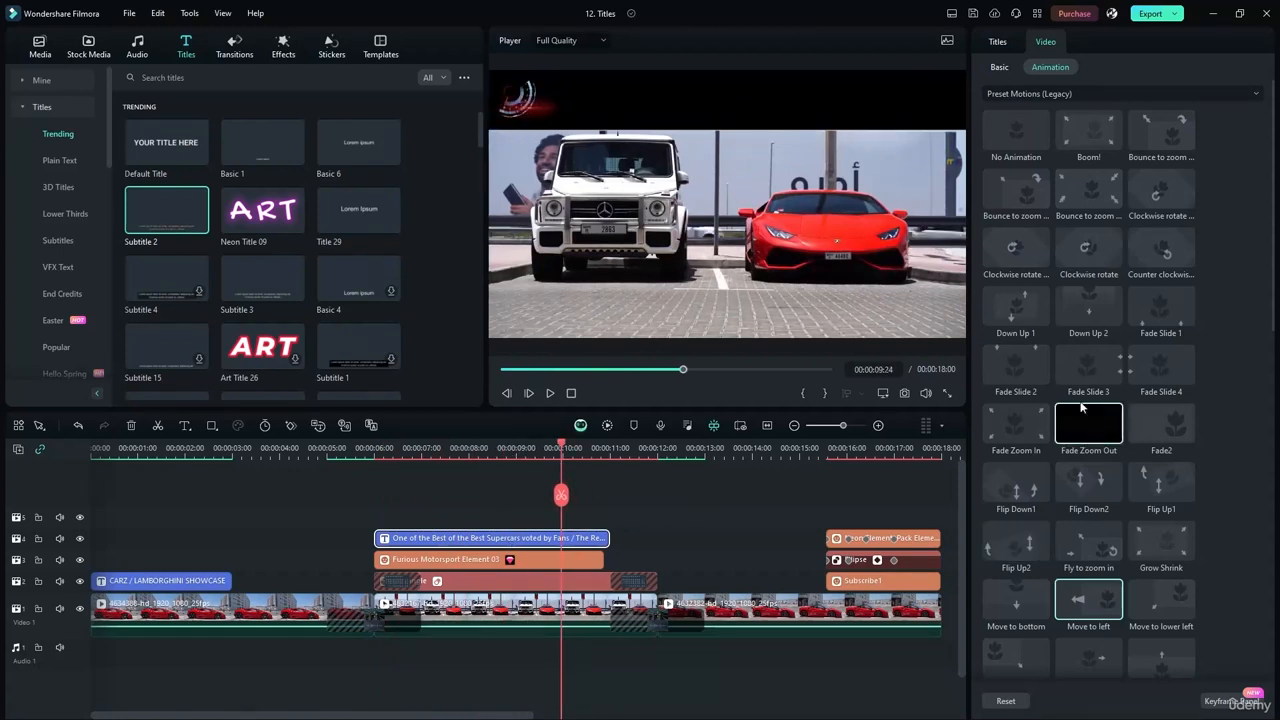
pyautogui.click(1042, 146)
# - Switch the subtitle to Preset Animation, try Vortex Out and apply Slide Right
pyautogui.click(1040, 94)
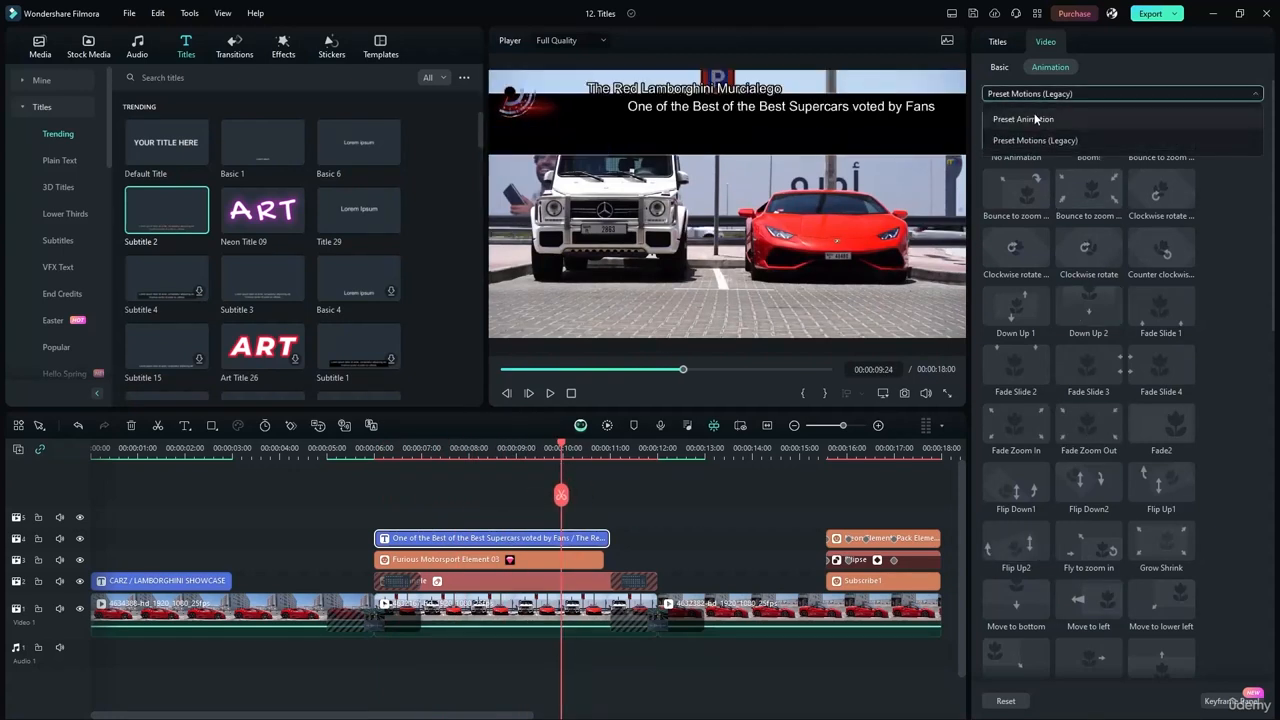
pyautogui.click(1033, 118)
pyautogui.click(1005, 190)
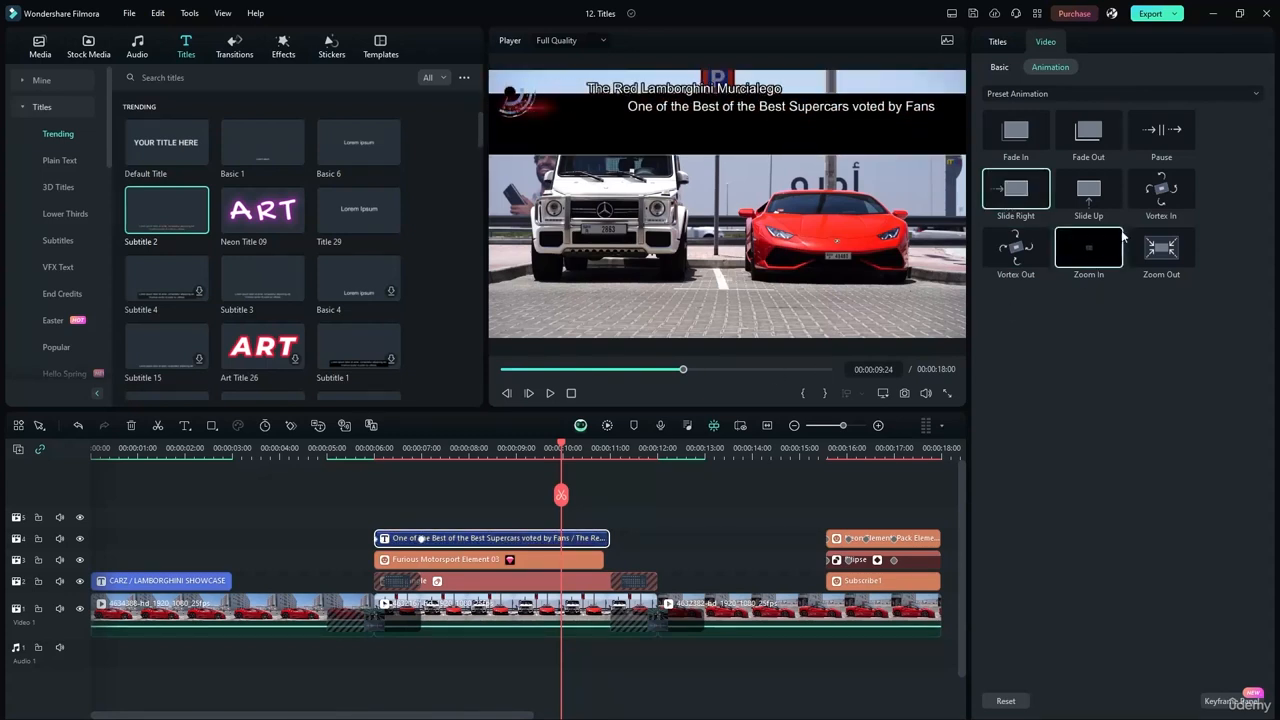
pyautogui.click(1022, 252)
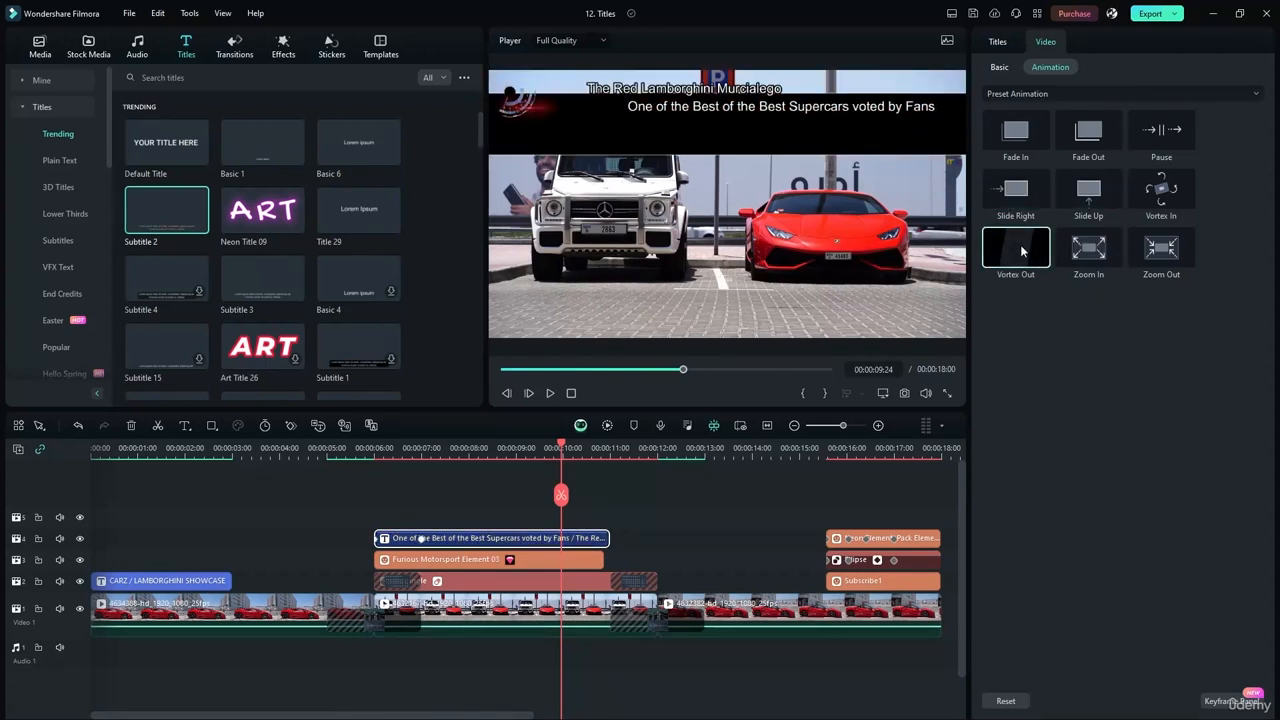
pyautogui.click(1014, 191)
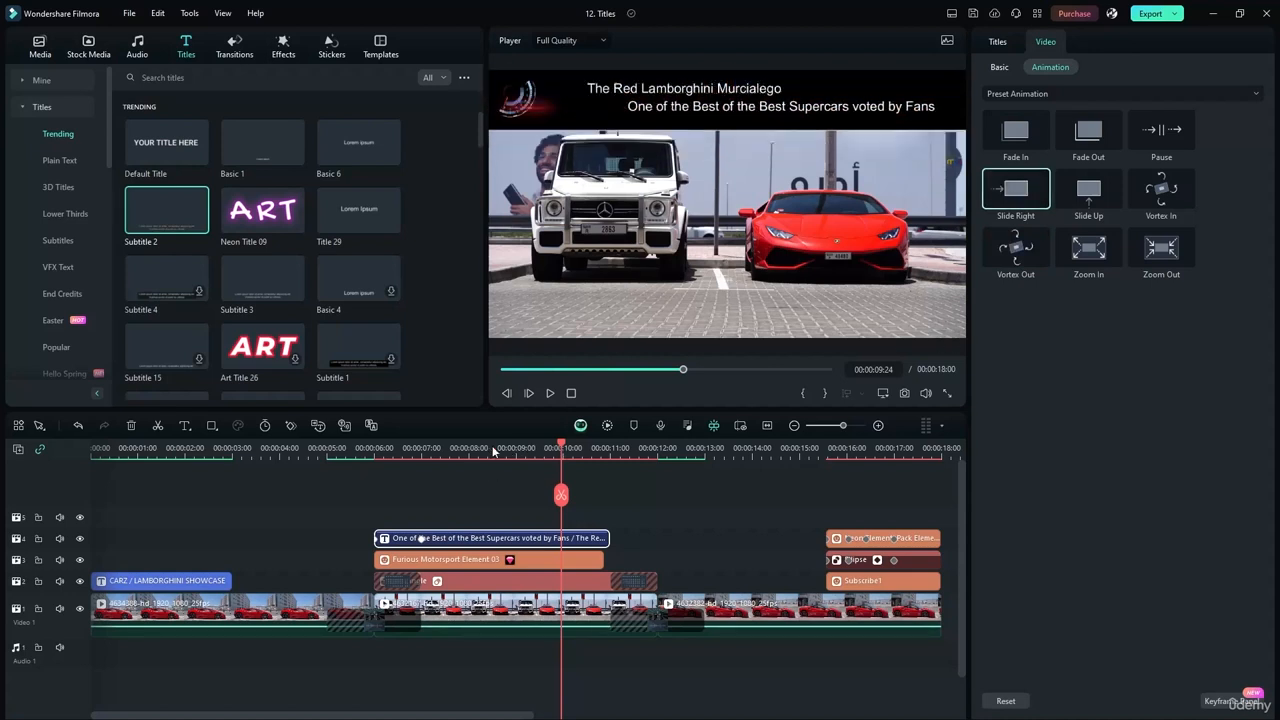
# - Play the middle clip from its start to 00:00:09:21 to check the subtitle's slide animation over the black bar
pyautogui.moveTo(549, 446); pyautogui.dragTo(364, 447)
pyautogui.click(552, 395)
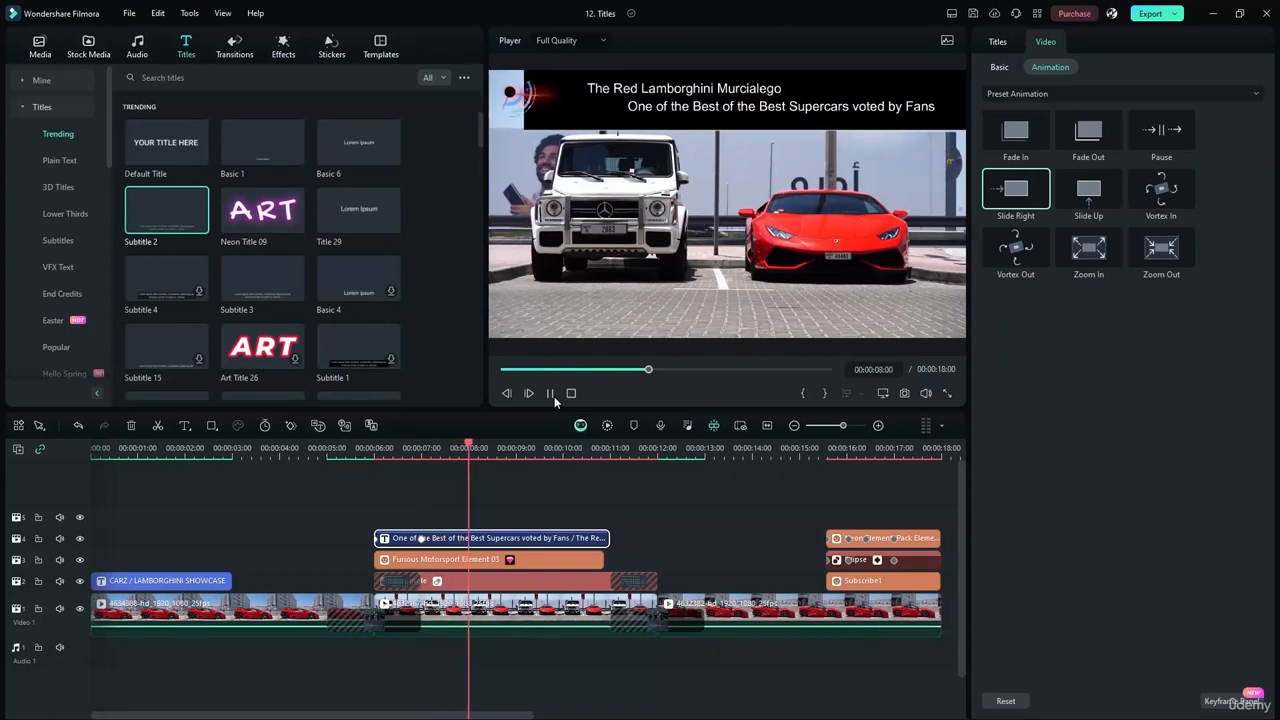
pyautogui.click(552, 394)
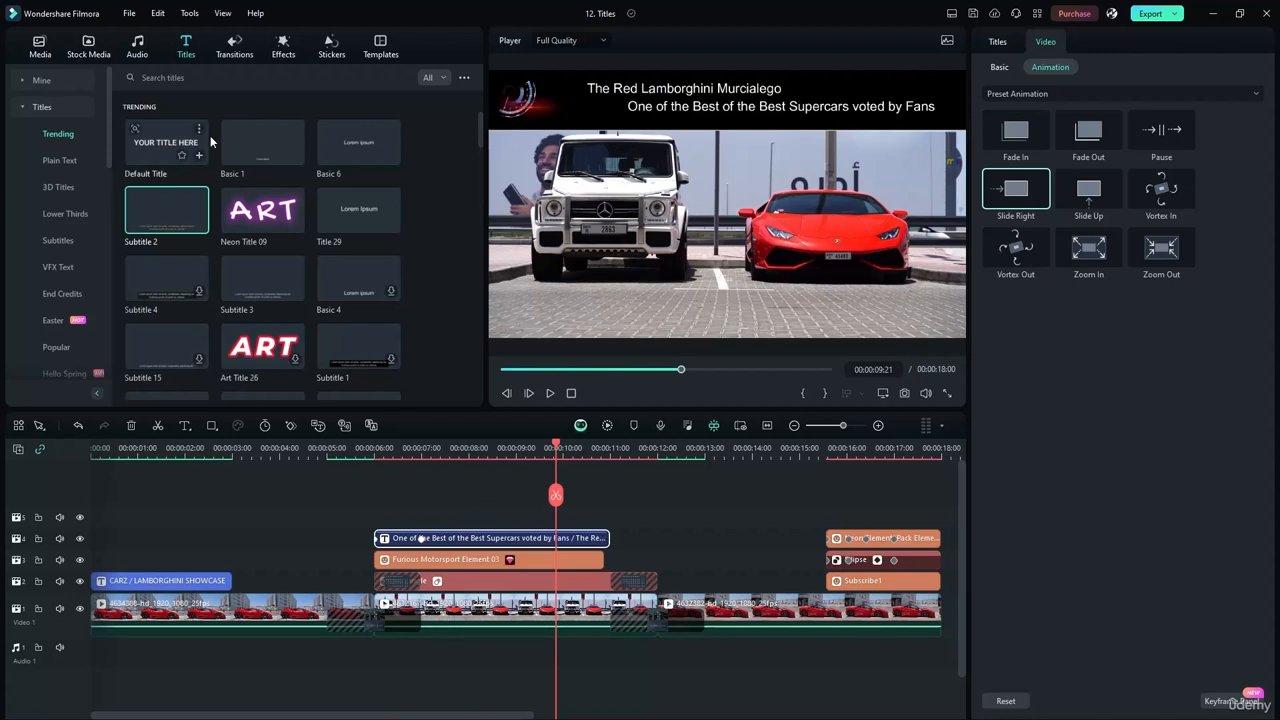
# - Add a Dissolve transition to both the start and the end of the subtitle clip
pyautogui.click(222, 56)
pyautogui.moveTo(199, 155); pyautogui.dragTo(437, 545)
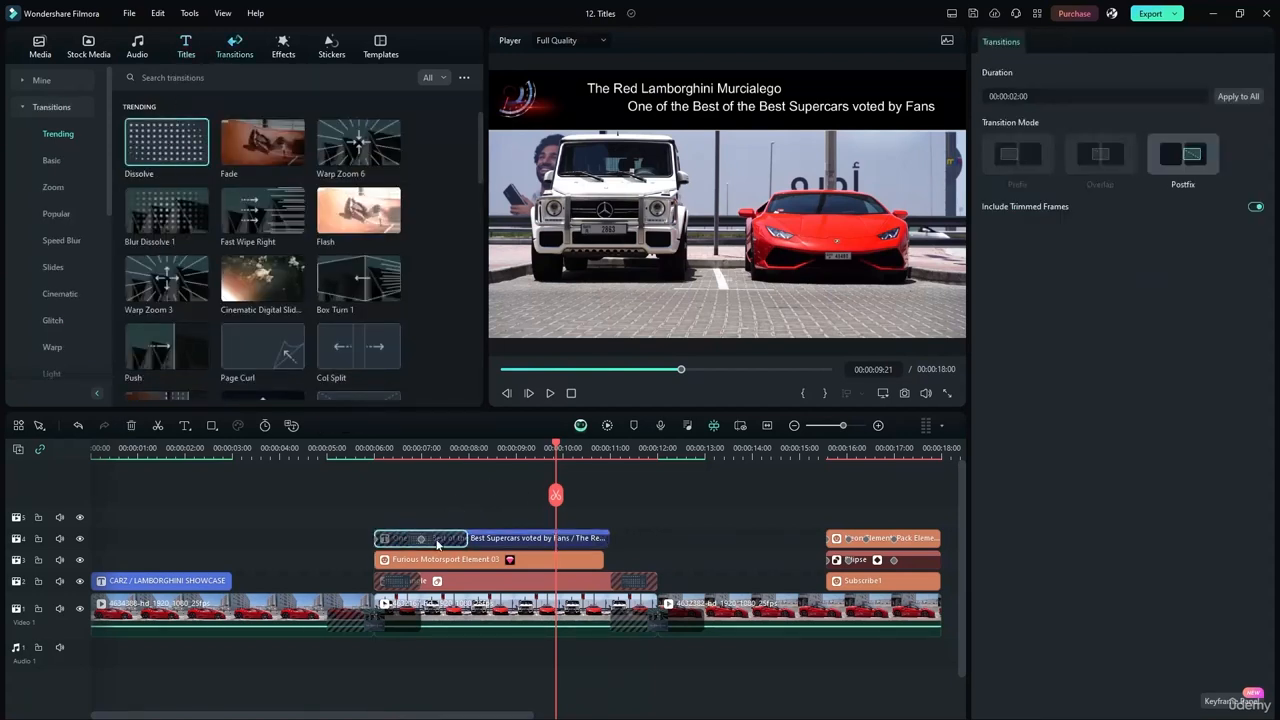
pyautogui.moveTo(184, 150); pyautogui.dragTo(578, 538)
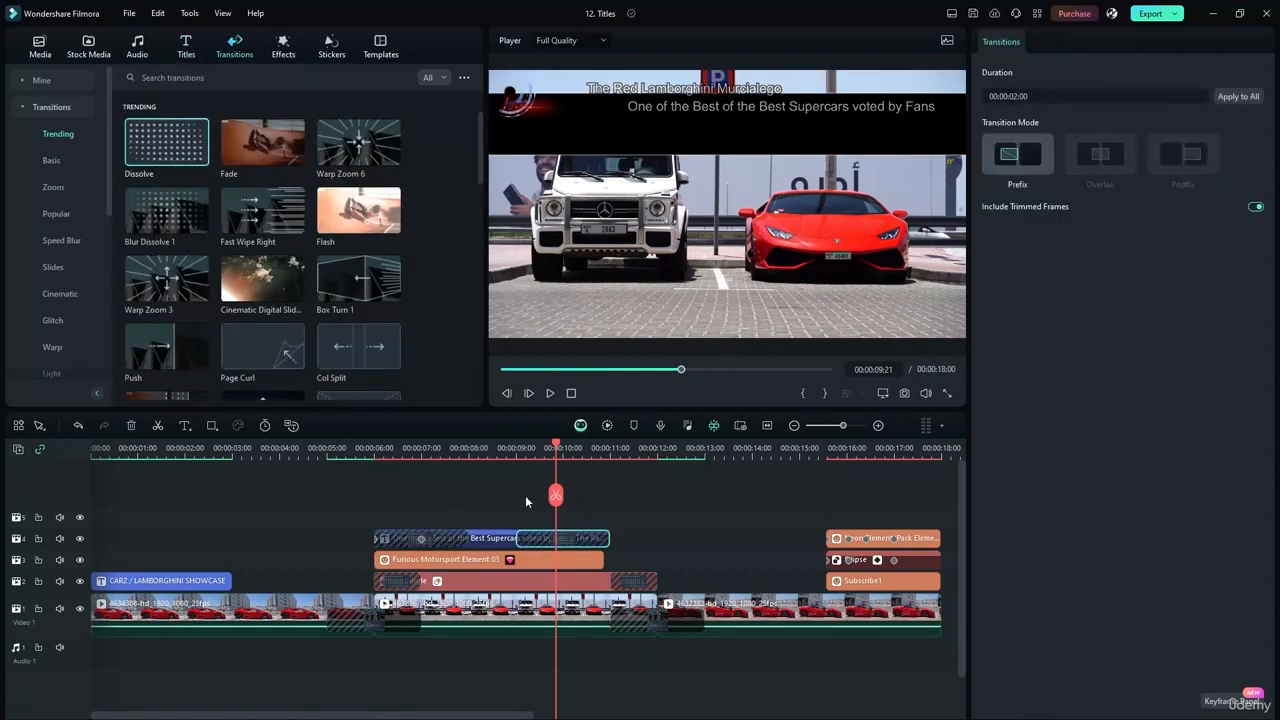
# - Set the duration of the subtitle's ending and opening Dissolve transitions to 00:00:01:00 each
pyautogui.click(1022, 96)
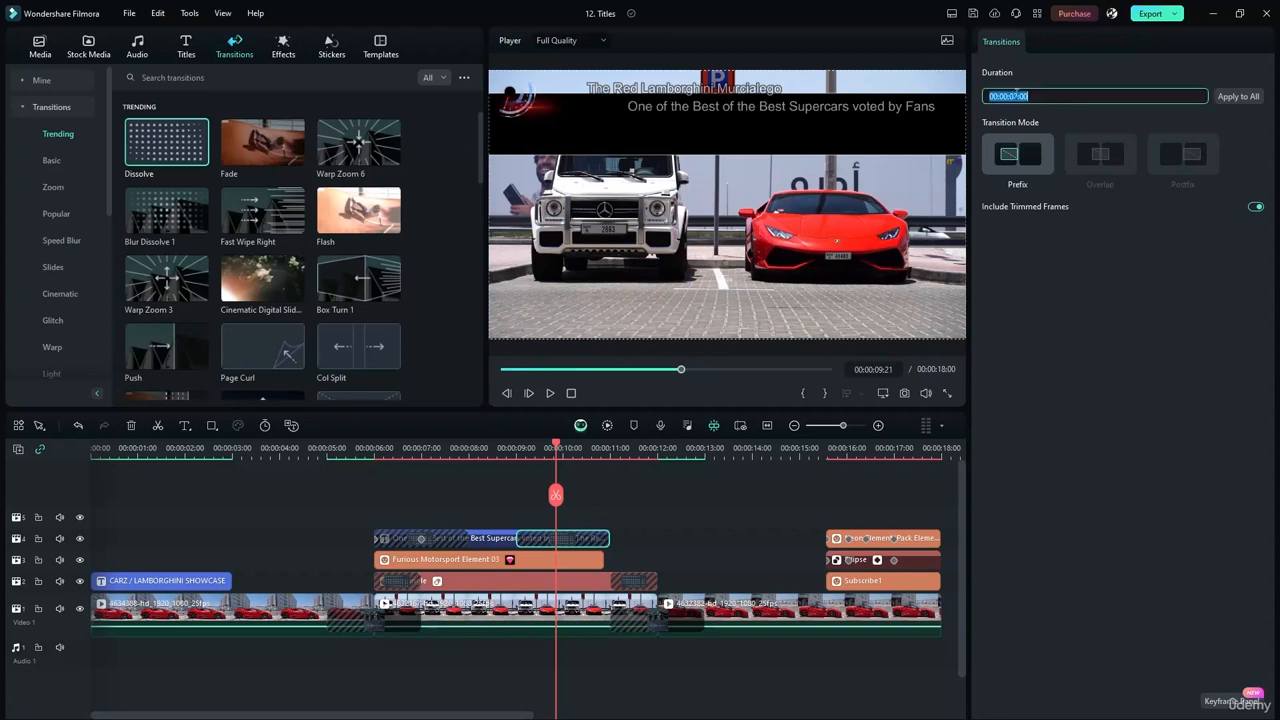
pyautogui.click(1019, 96)
pyautogui.click(1250, 96)
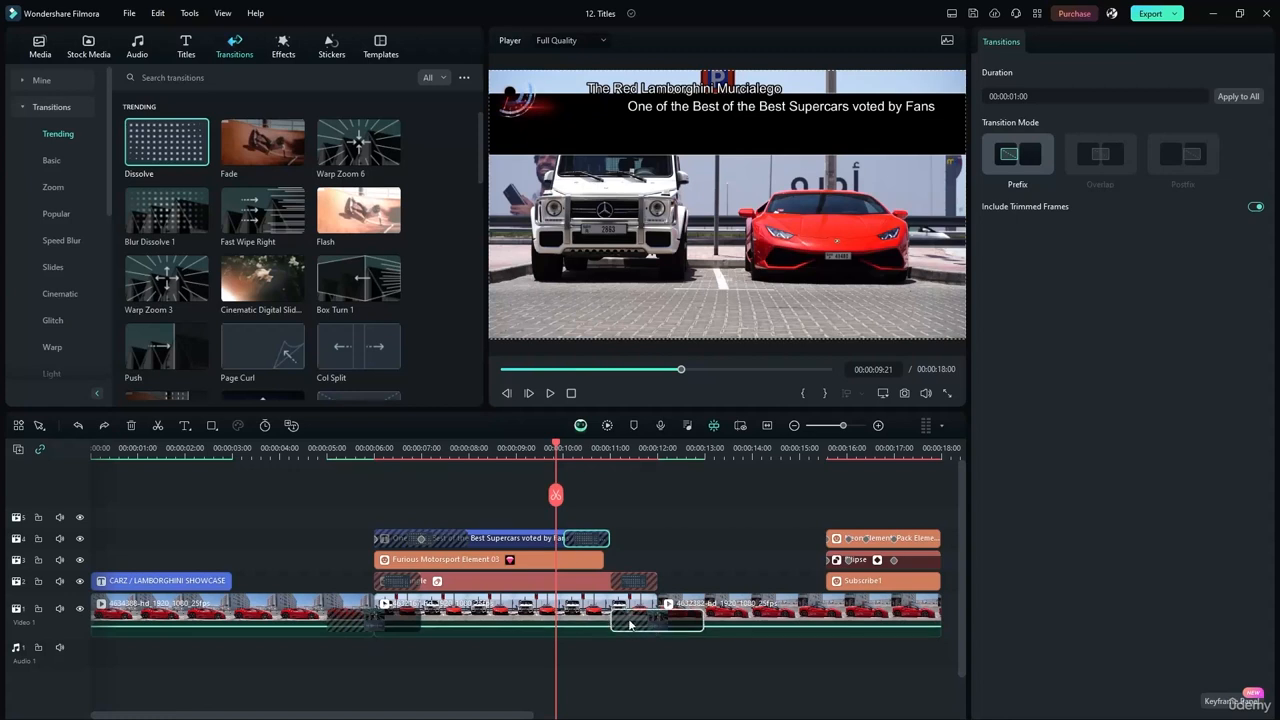
pyautogui.click(421, 540)
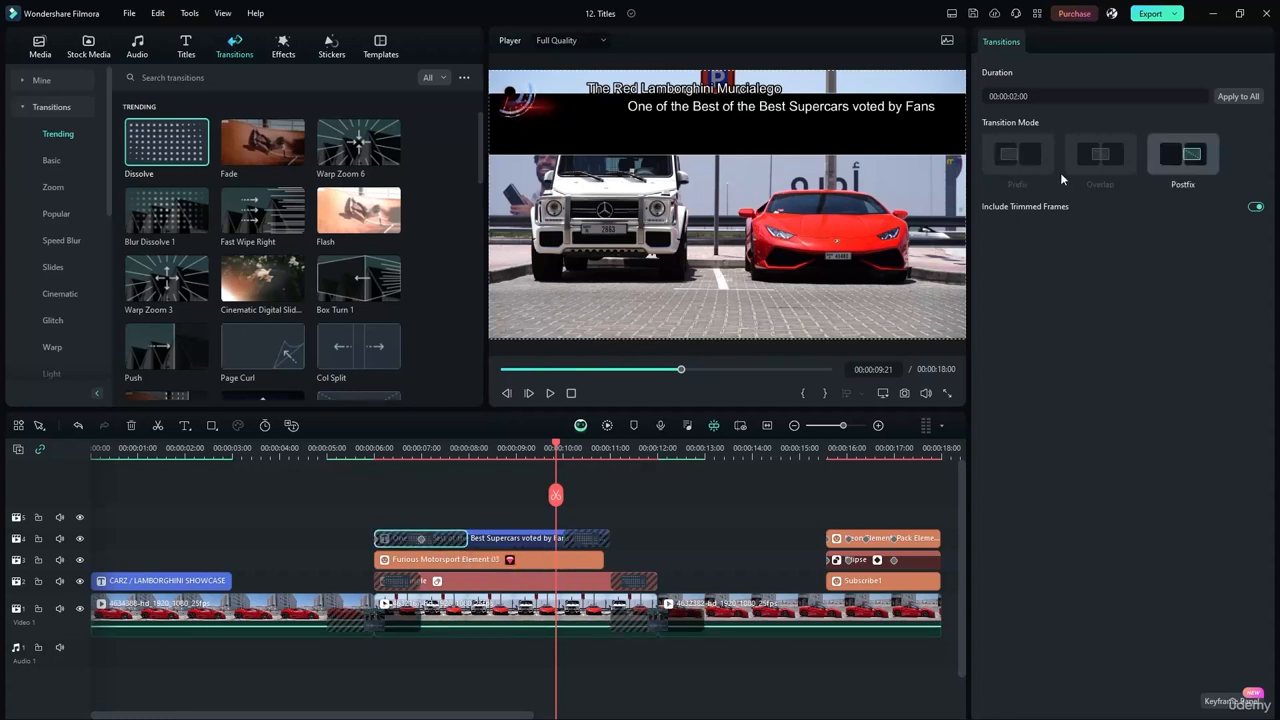
pyautogui.click(1012, 98)
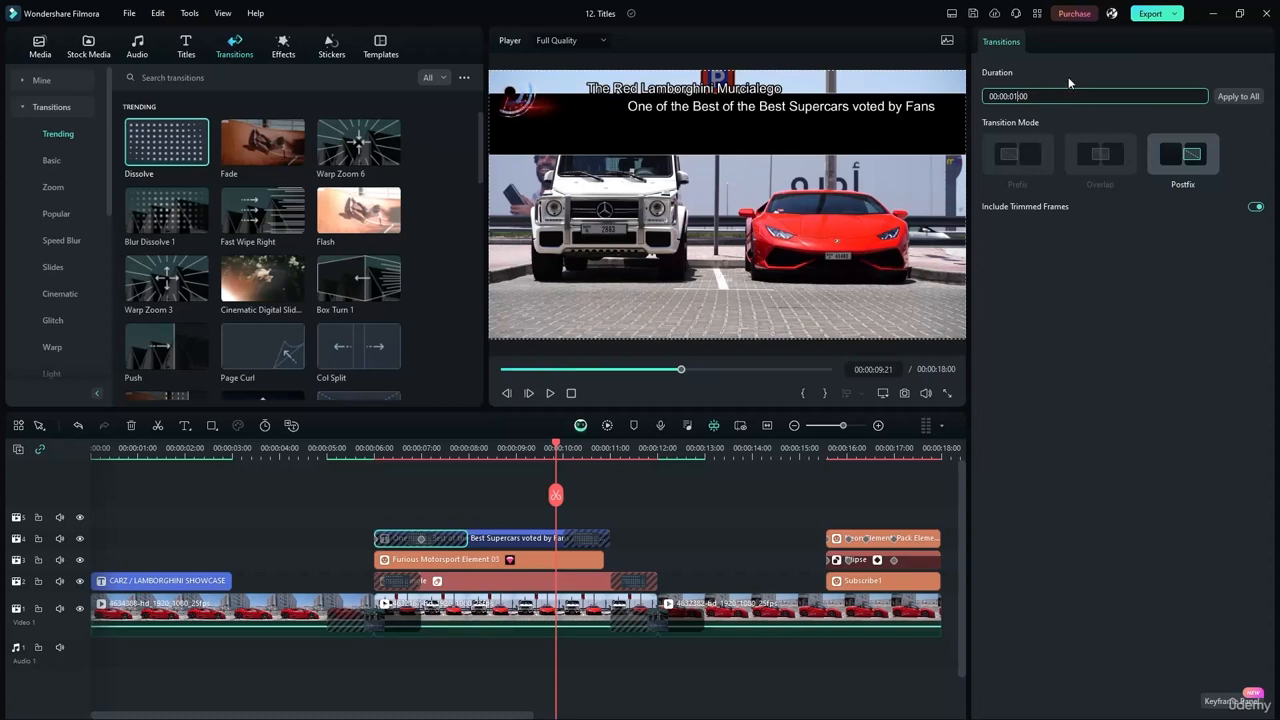
pyautogui.press('Return')
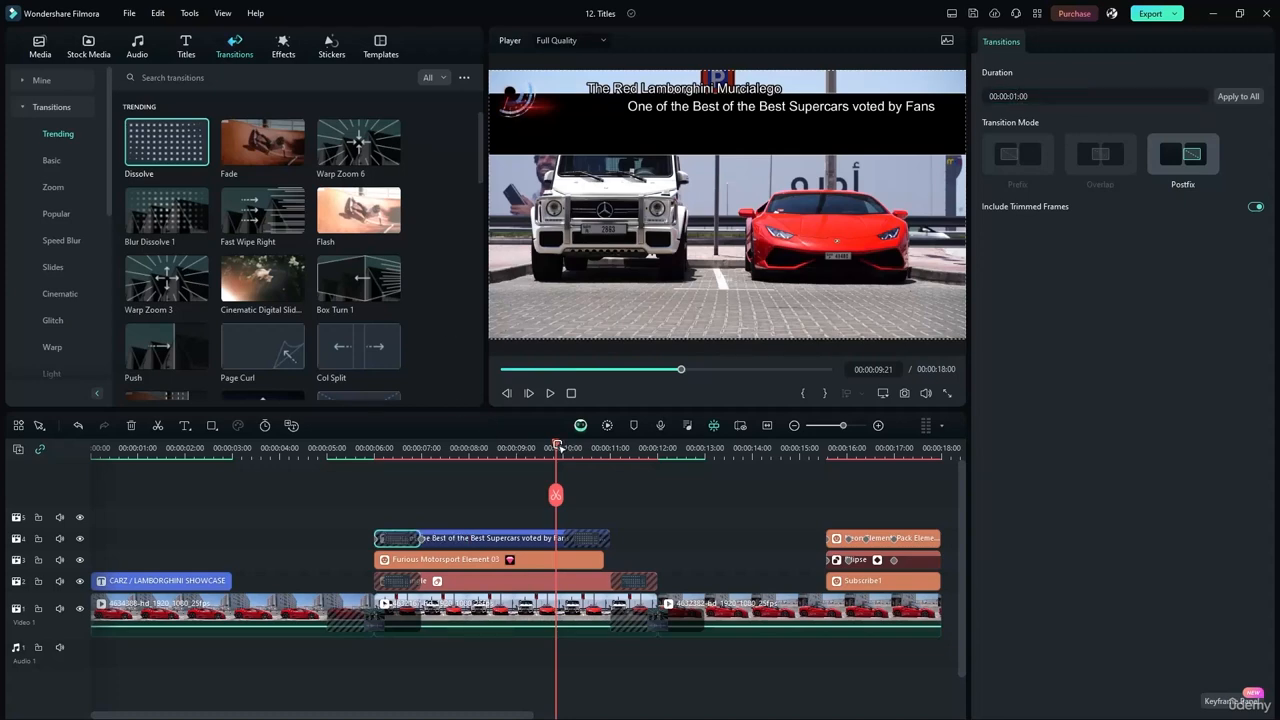
# - Play the video from 00:00:05:06 to near its end to check the subtitle's dissolves and the closing stickers
pyautogui.moveTo(557, 447); pyautogui.dragTo(338, 447)
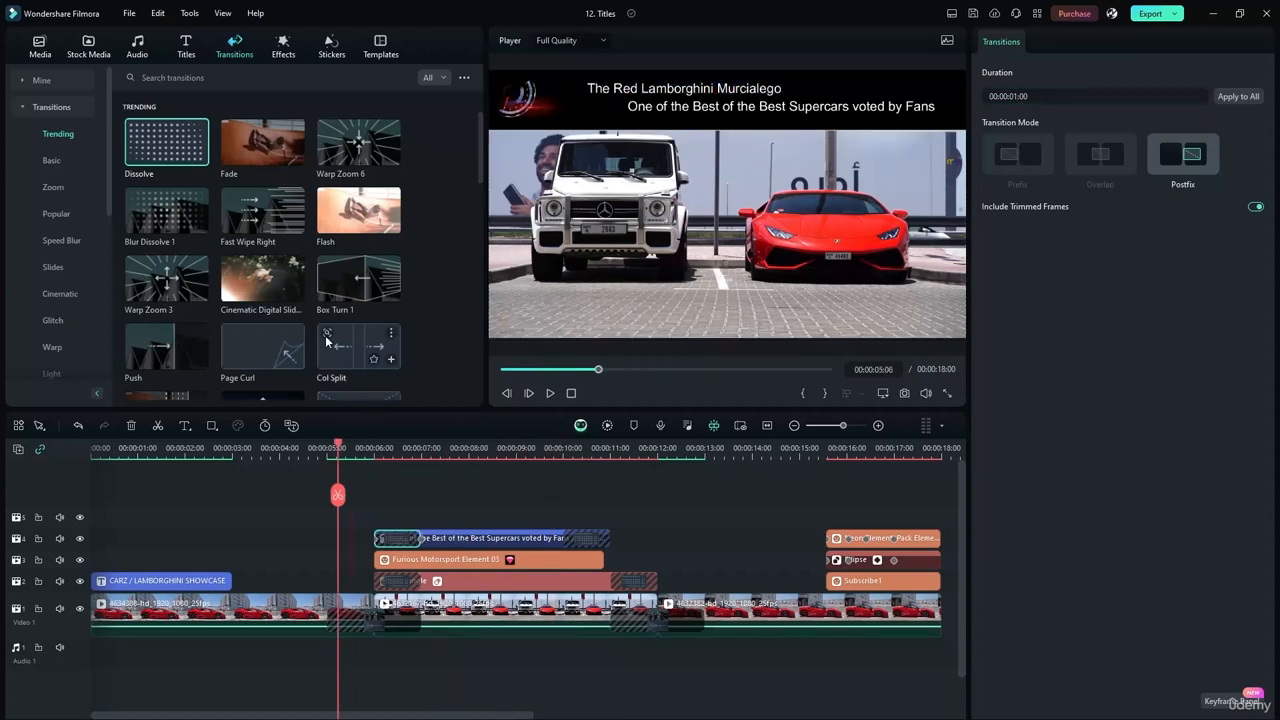
pyautogui.click(550, 393)
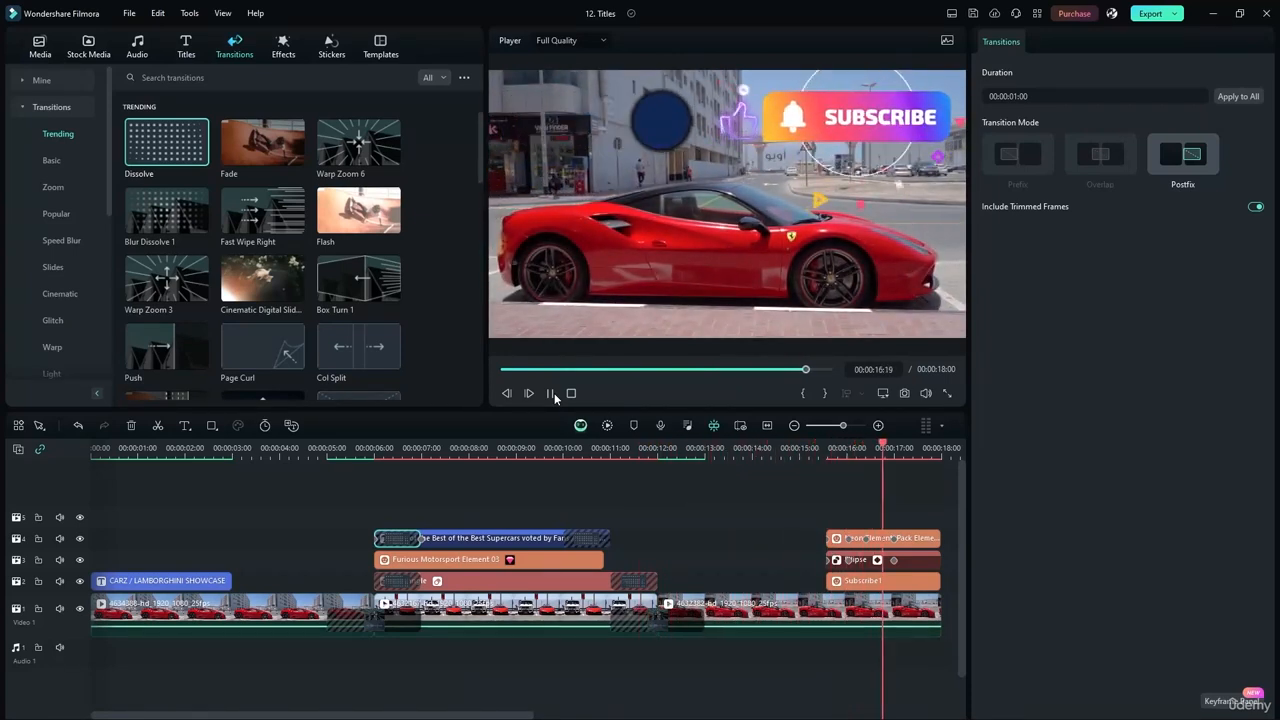
pyautogui.click(551, 393)
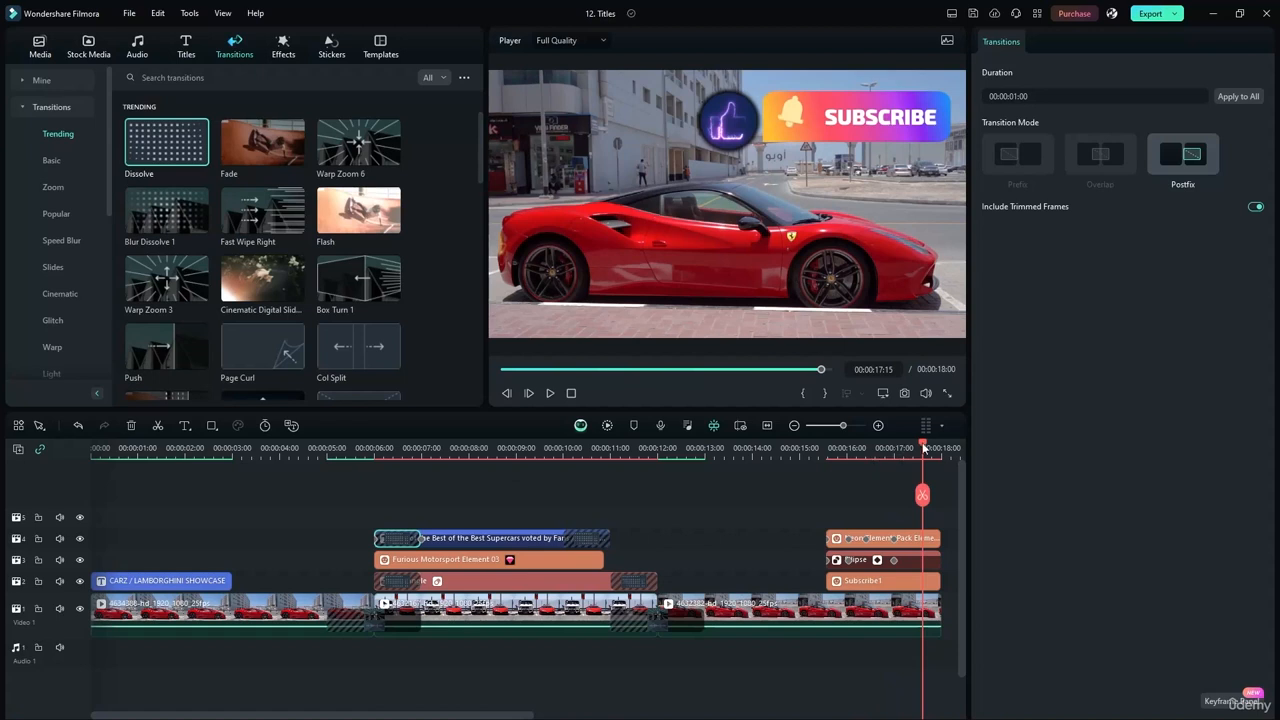
# - Draw a rectangle shape over the CARZ title at 00:00:01:06, covering about half the frame's width
pyautogui.moveTo(925, 448); pyautogui.dragTo(151, 446)
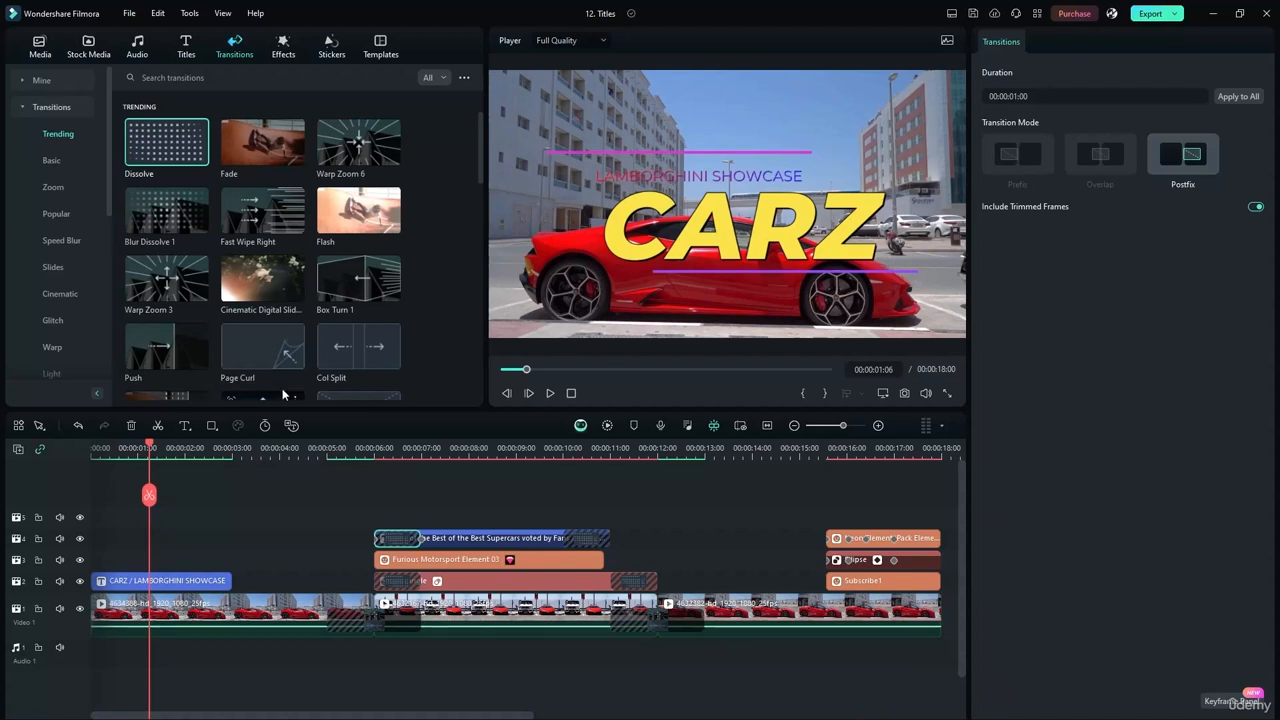
pyautogui.click(212, 426)
pyautogui.click(236, 451)
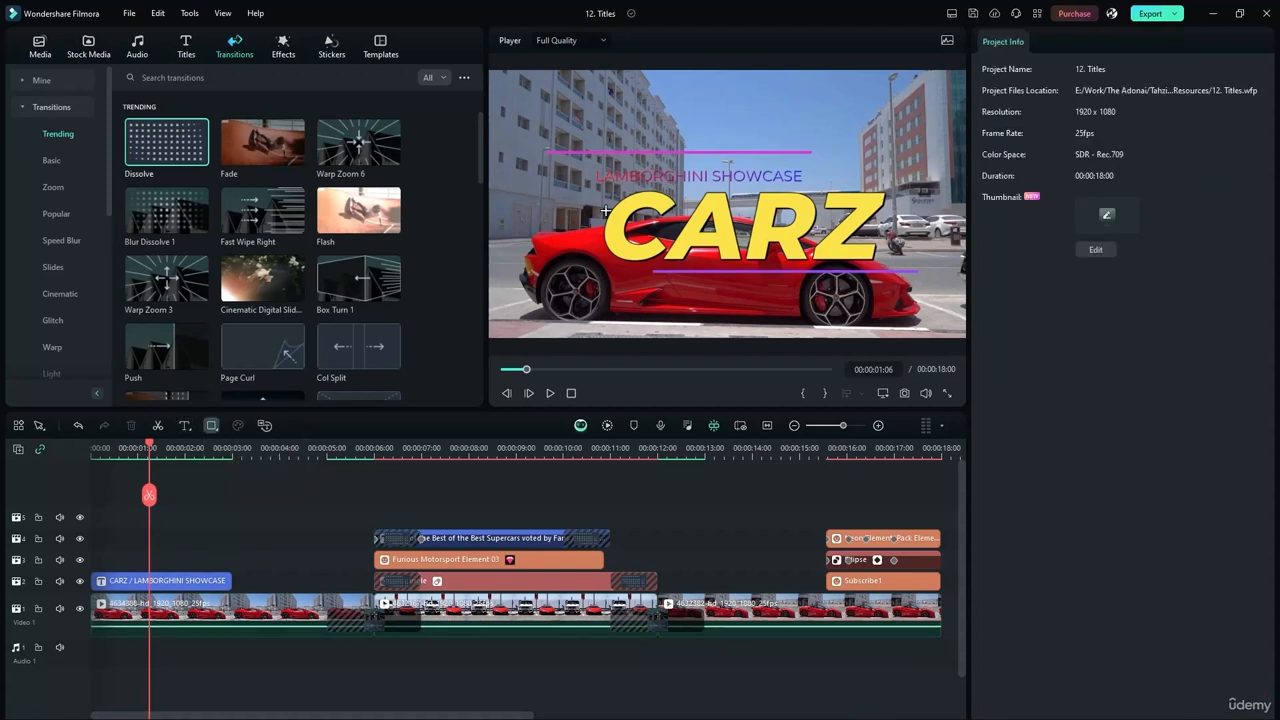
pyautogui.moveTo(504, 160); pyautogui.dragTo(746, 277)
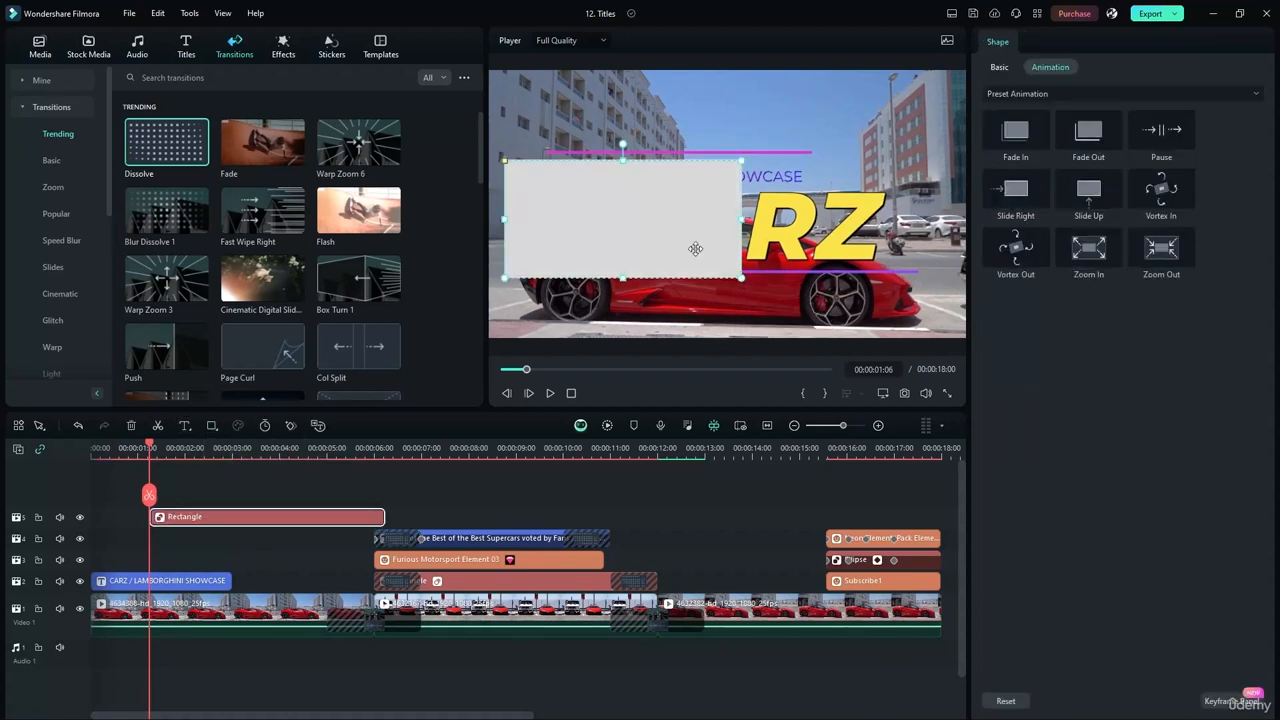
# - Move the rectangle to the frame's left edge and stretch it into a full-width band taller than the CARZ title
pyautogui.moveTo(672, 242); pyautogui.dragTo(660, 232)
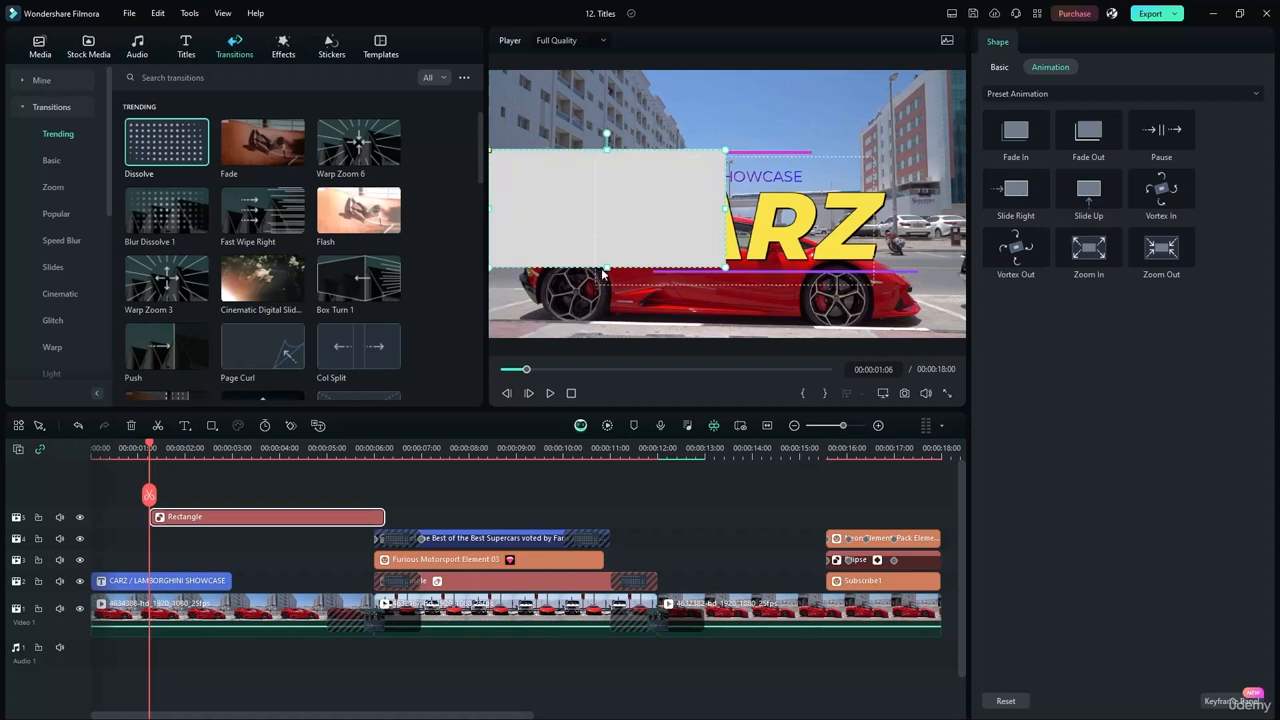
pyautogui.moveTo(607, 267); pyautogui.dragTo(607, 275)
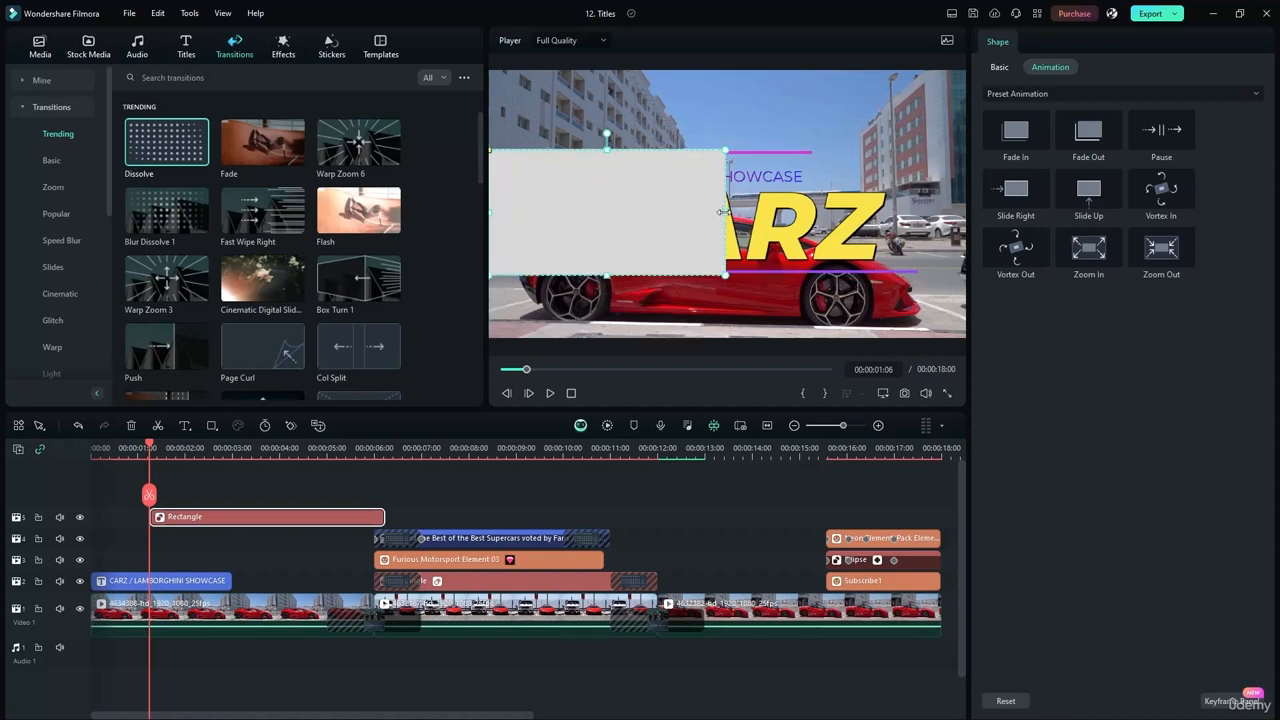
pyautogui.moveTo(612, 155); pyautogui.dragTo(607, 142)
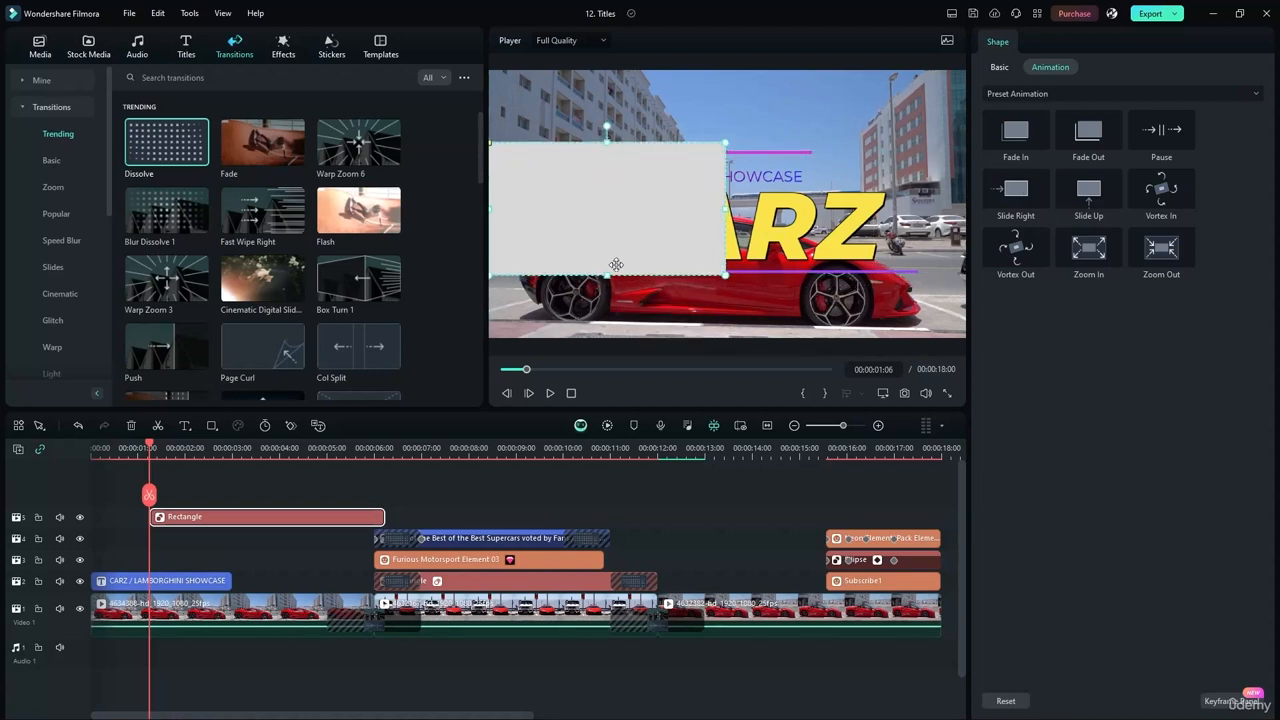
pyautogui.moveTo(604, 281); pyautogui.dragTo(607, 287)
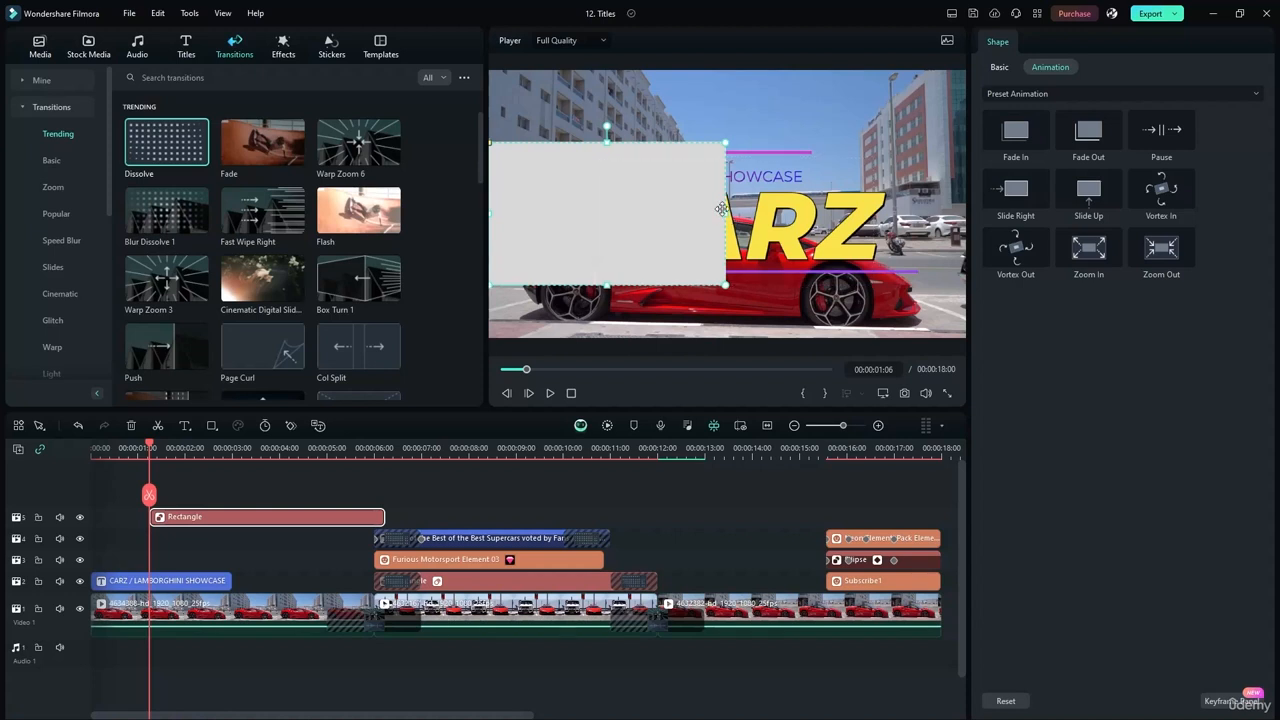
pyautogui.moveTo(724, 213); pyautogui.dragTo(966, 213)
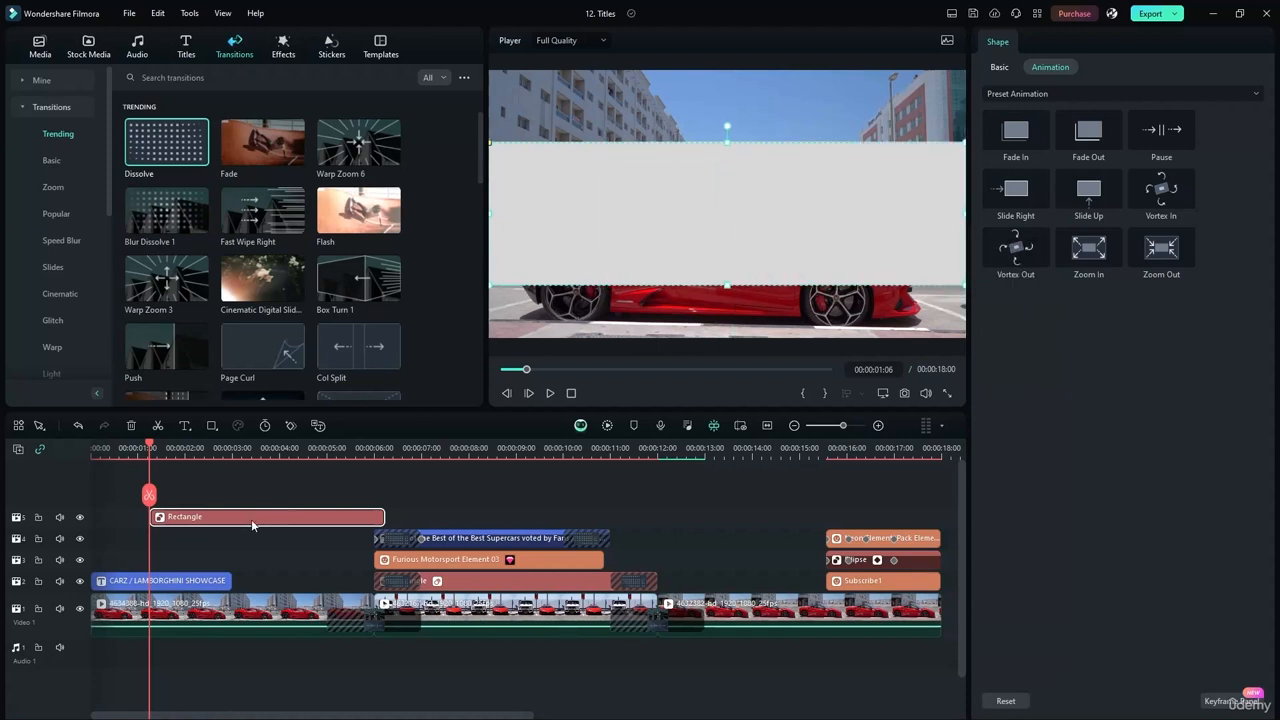
# - Place the rectangle clip beneath the CARZ title clip from the video's start and trim it to the title's length
pyautogui.moveTo(190, 581); pyautogui.dragTo(190, 560)
pyautogui.moveTo(230, 516); pyautogui.dragTo(172, 580)
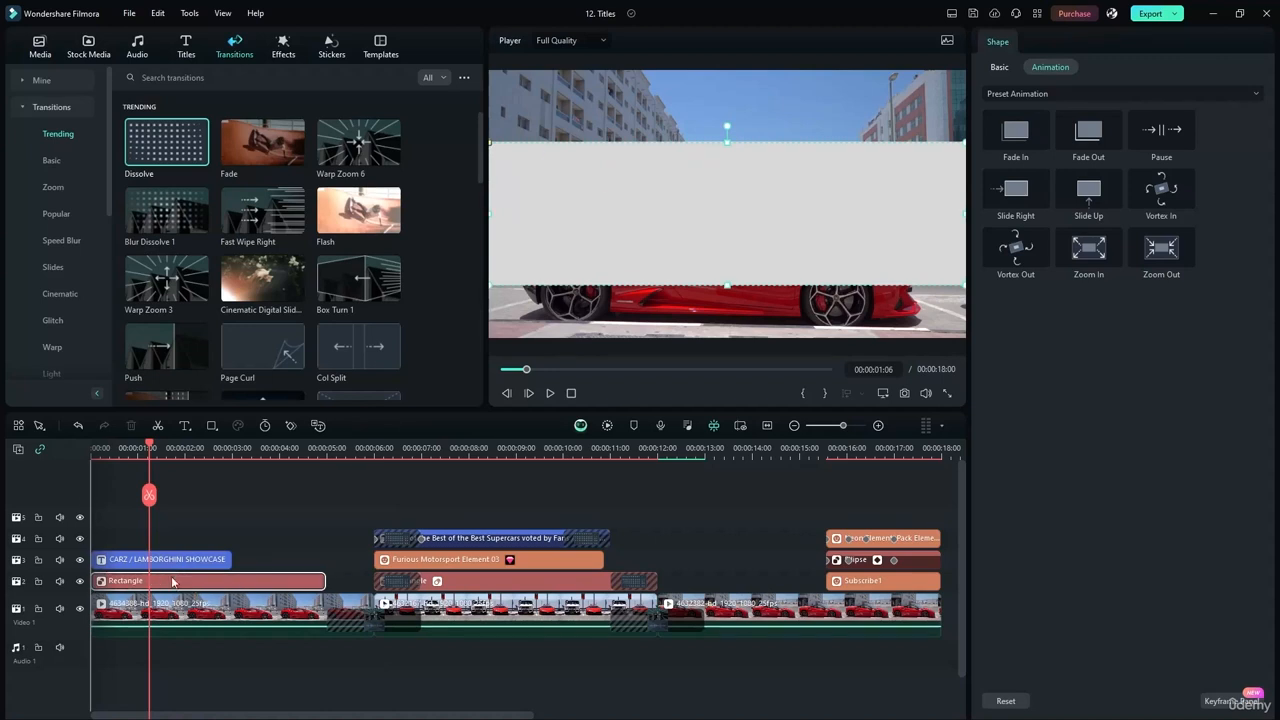
pyautogui.moveTo(324, 581); pyautogui.dragTo(231, 581)
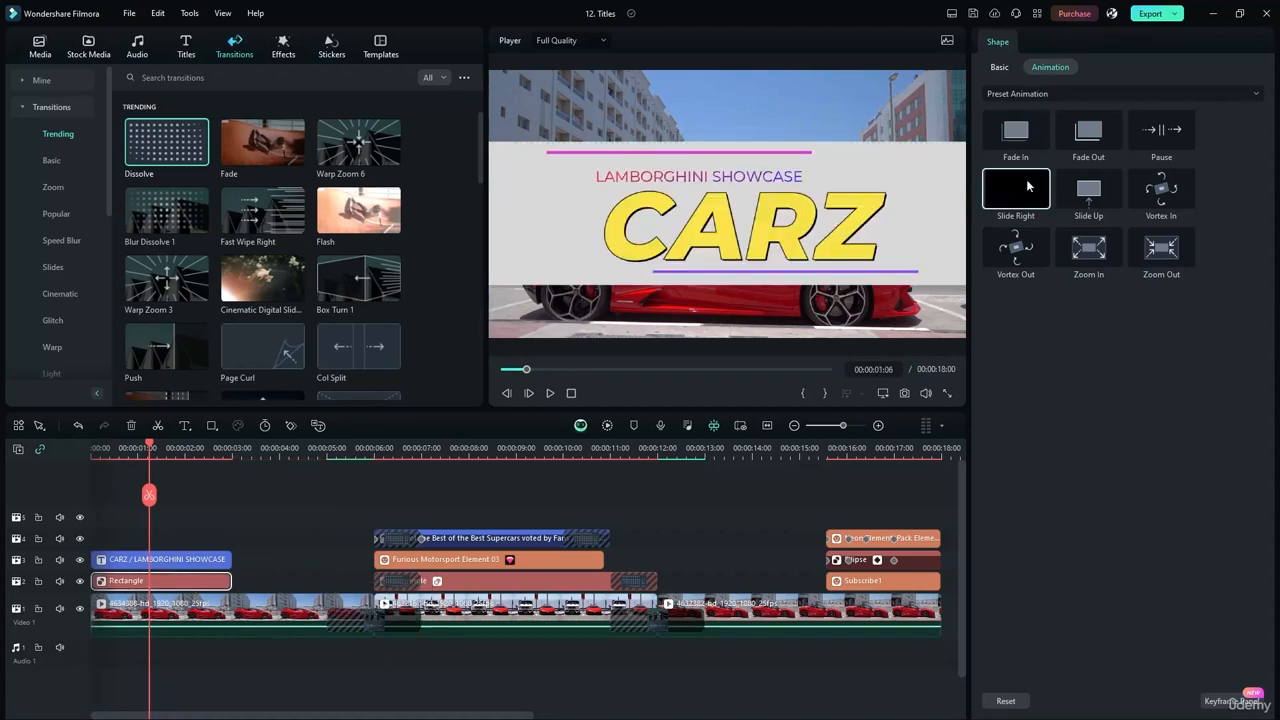
# - Try the Slide Up preset on the rectangle, replace it with Slide Right and add Fade Out
pyautogui.click(1090, 186)
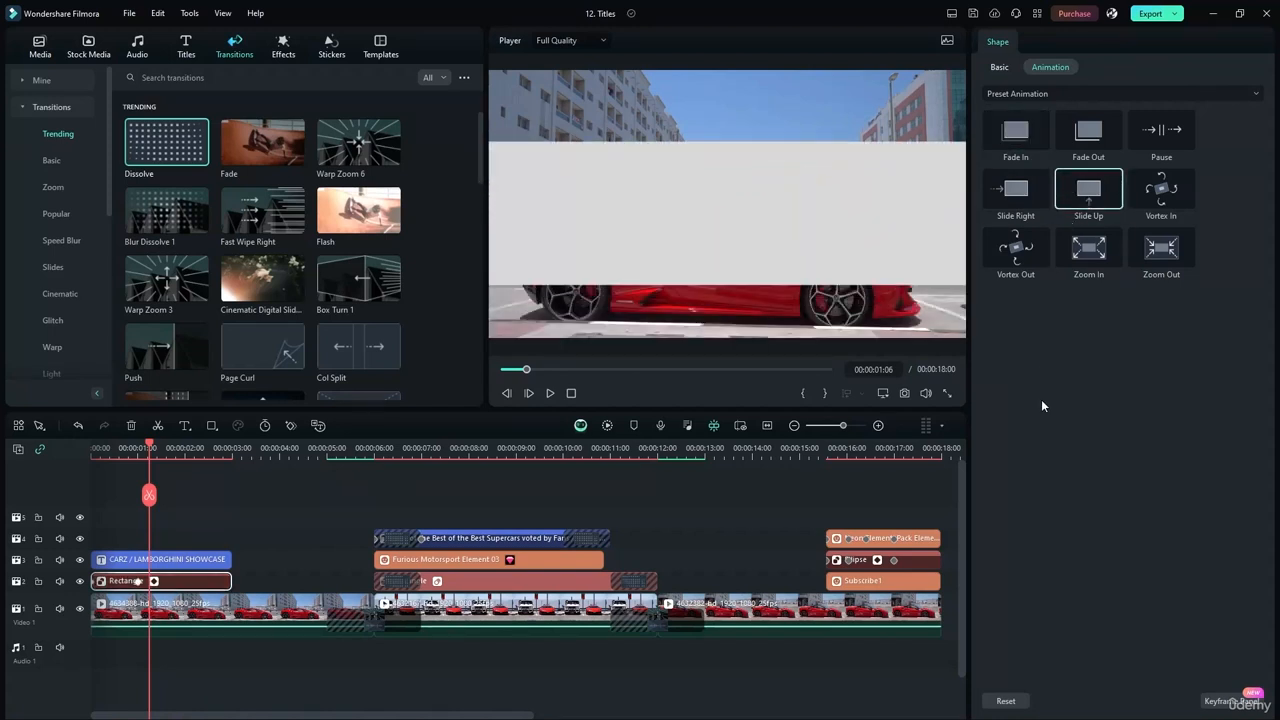
pyautogui.click(1010, 95)
pyautogui.click(1012, 97)
pyautogui.click(1017, 188)
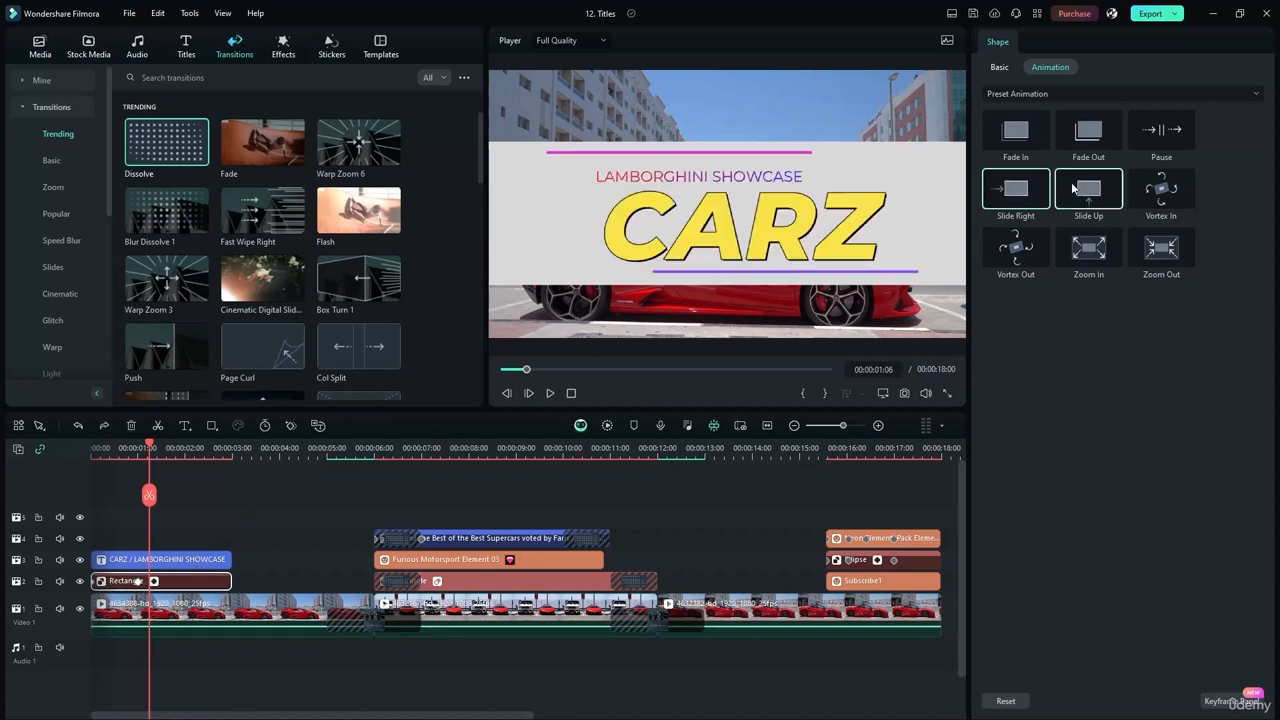
pyautogui.click(1088, 130)
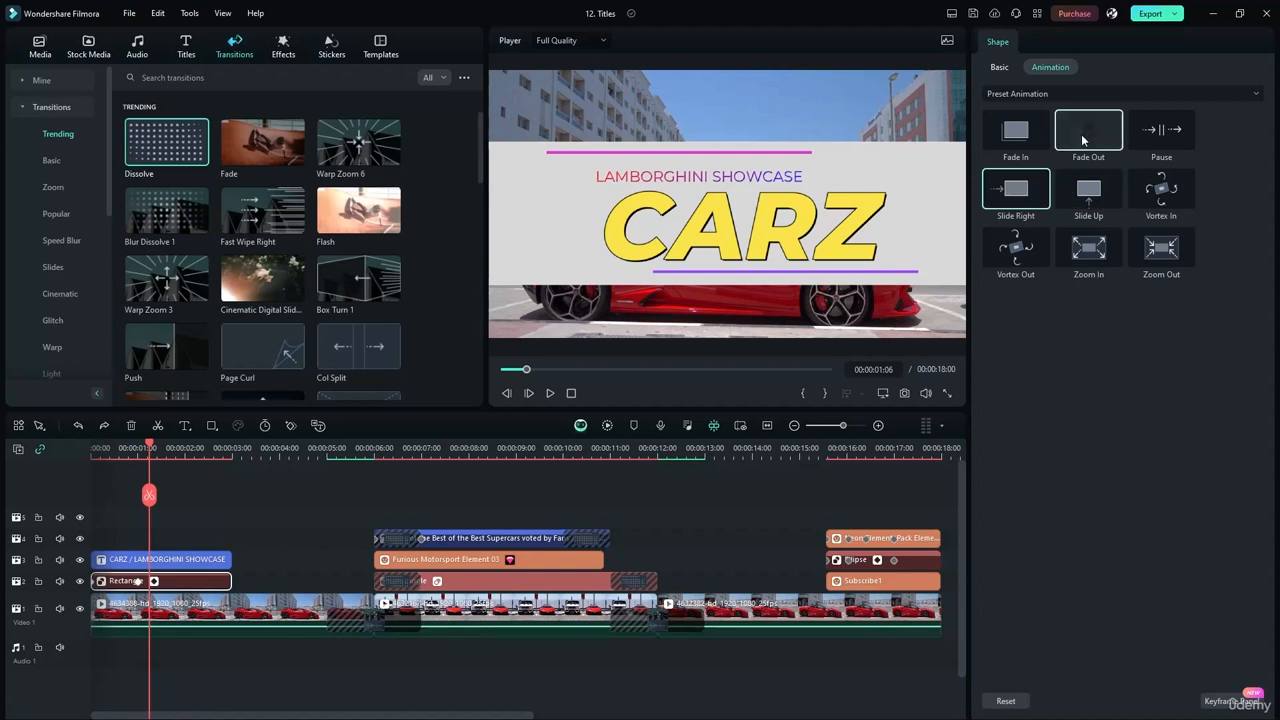
# - Move the rectangle's fade-out keyframes to 00:00:02:20 and the clip's end at 00:00:03:00
pyautogui.click(214, 584)
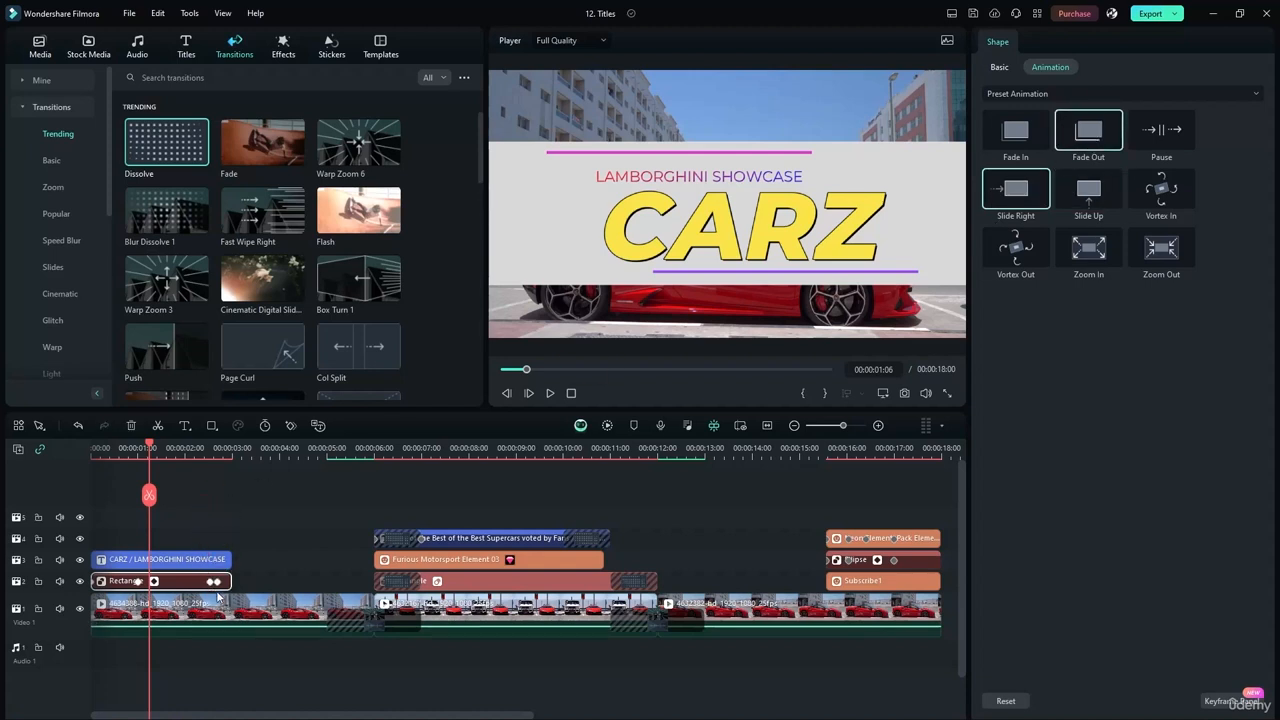
pyautogui.moveTo(216, 585); pyautogui.dragTo(231, 588)
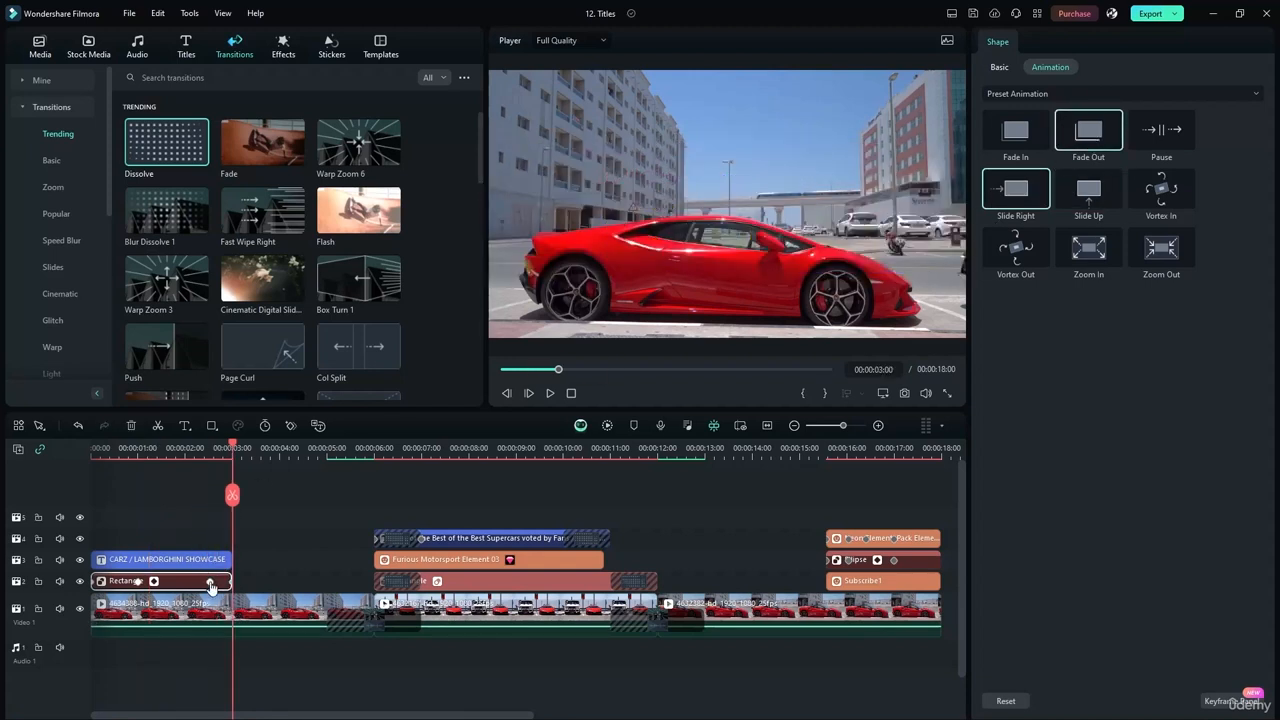
pyautogui.click(211, 585)
pyautogui.click(223, 583)
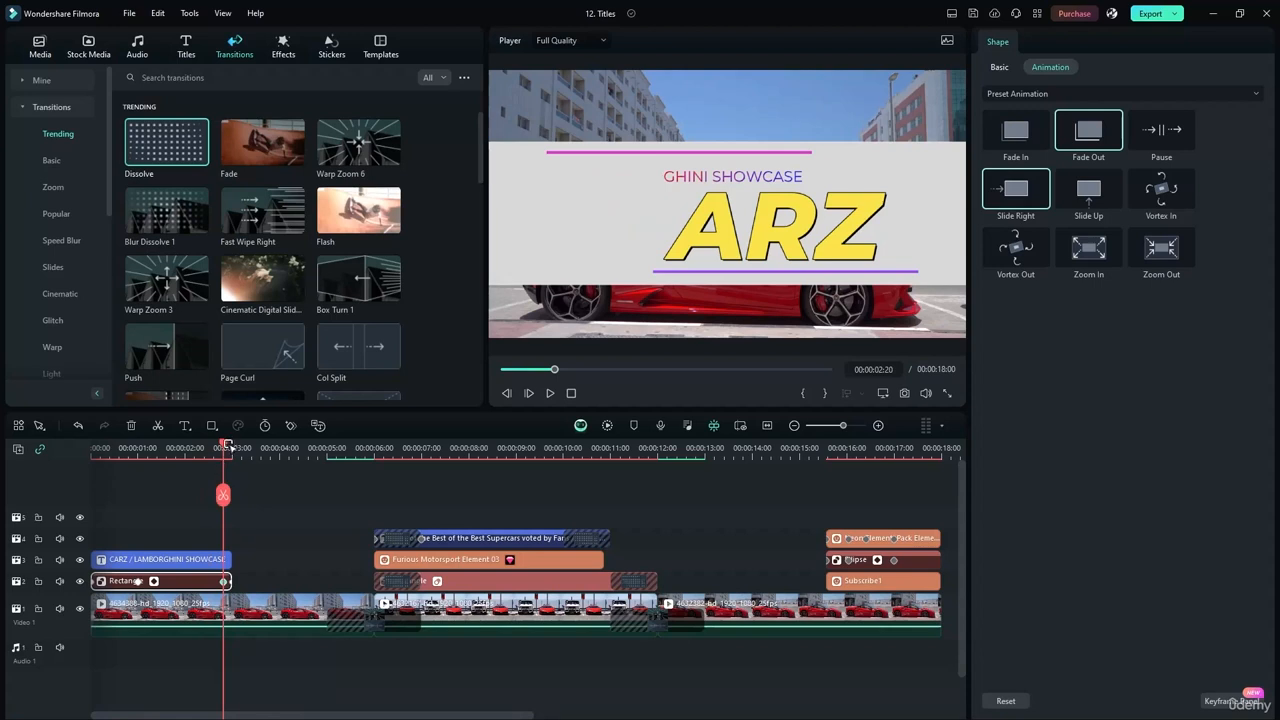
# - Play the opening from the start to 00:00:03:11 to check the rectangle's slide and fade behind the title
pyautogui.moveTo(223, 446); pyautogui.dragTo(92, 455)
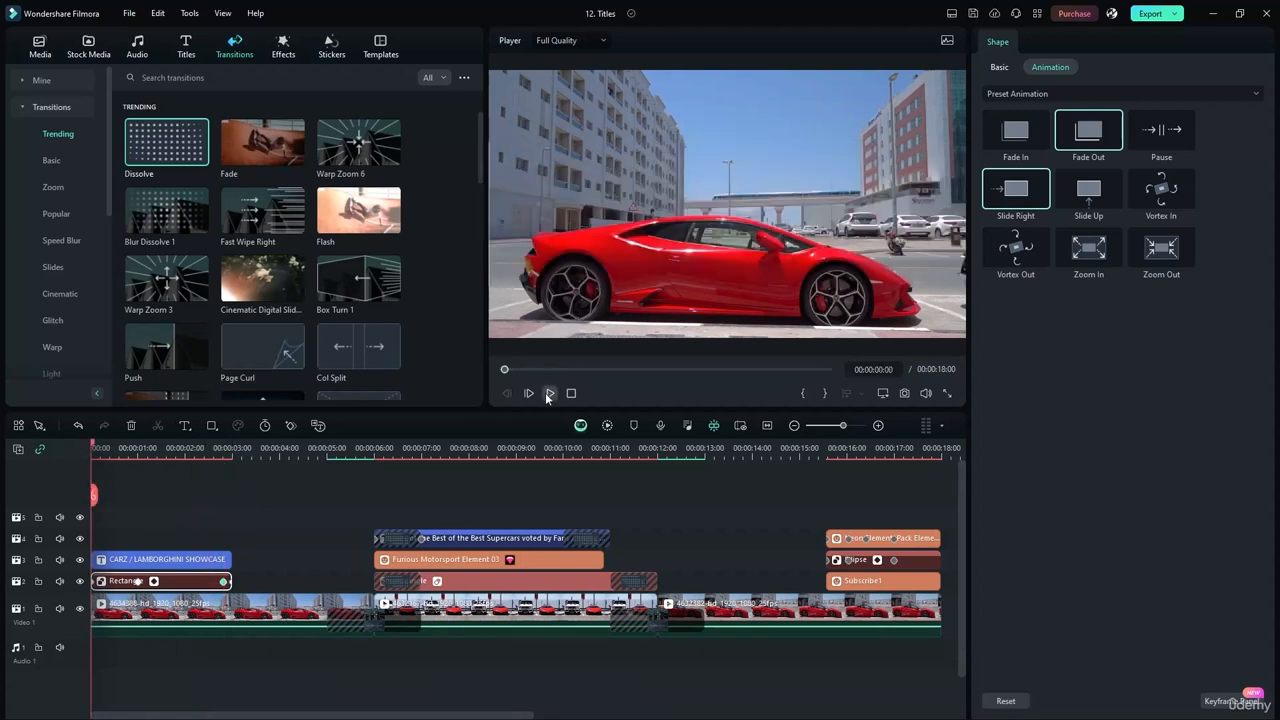
pyautogui.click(549, 393)
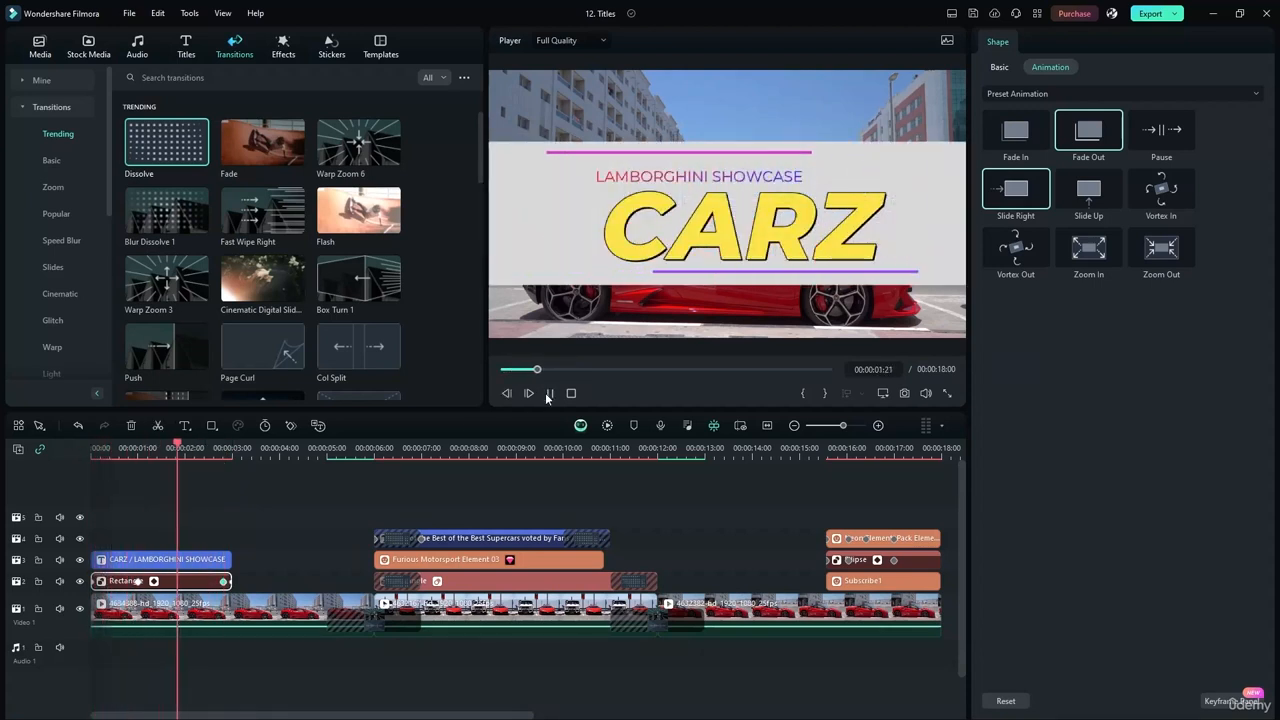
pyautogui.click(548, 393)
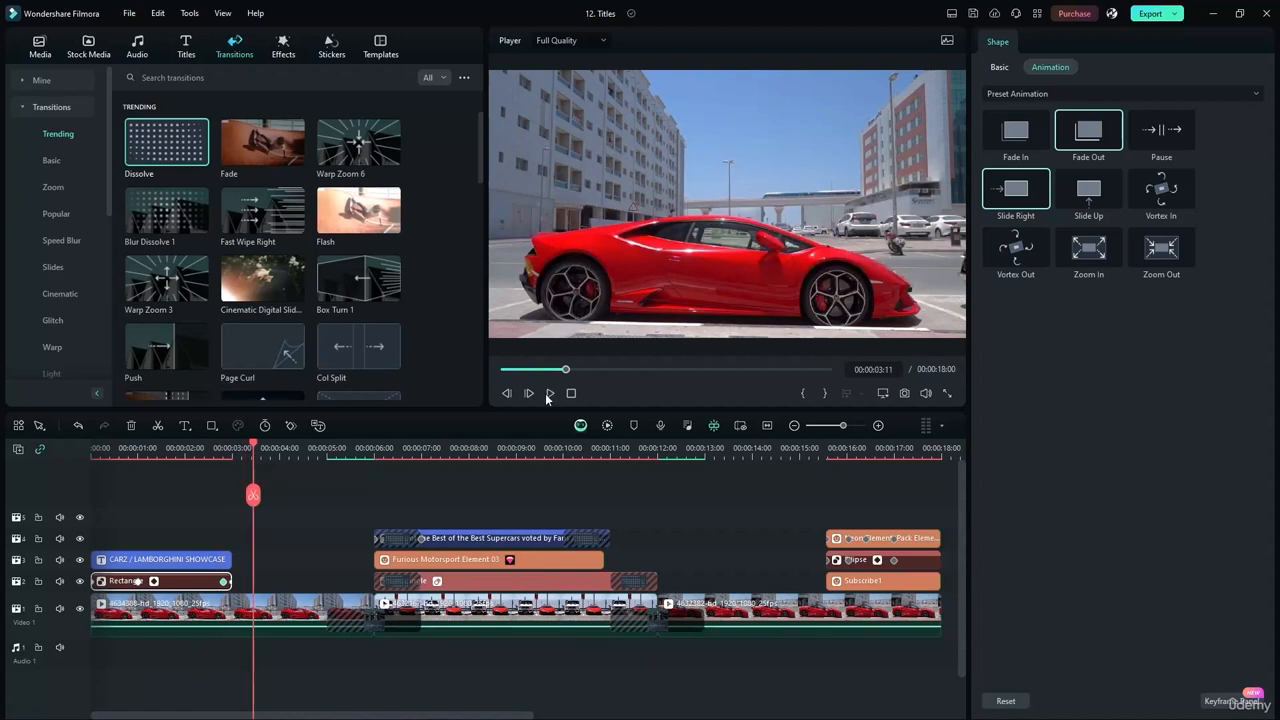
# - Move the fade-out's first keyframe slightly earlier and replay the opening from the start to 00:00:03:12
pyautogui.click(223, 582)
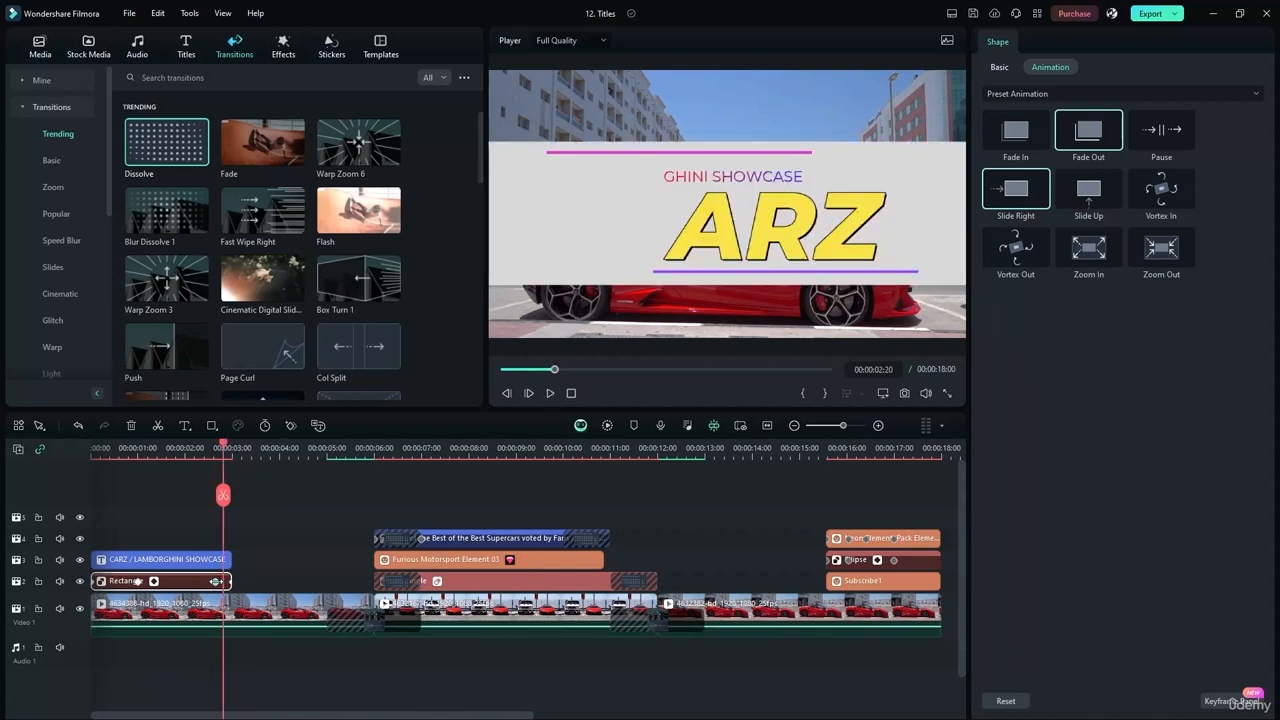
pyautogui.click(230, 588)
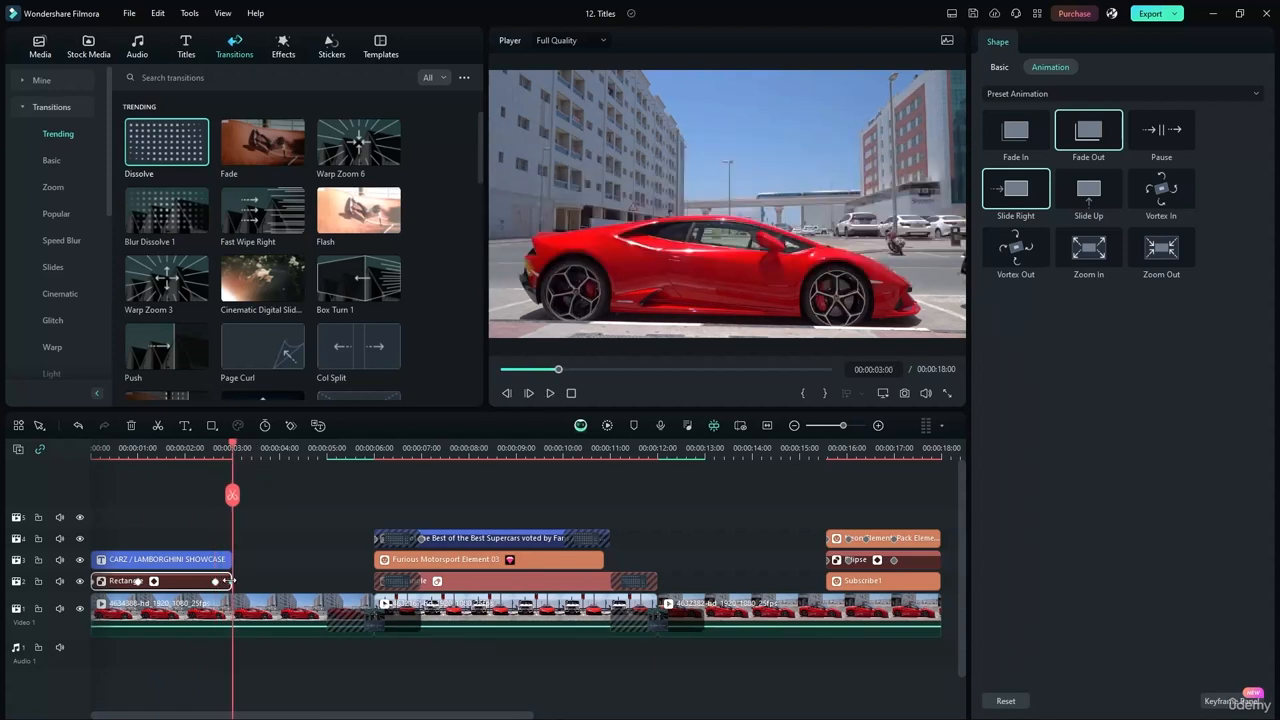
pyautogui.moveTo(232, 447); pyautogui.dragTo(96, 447)
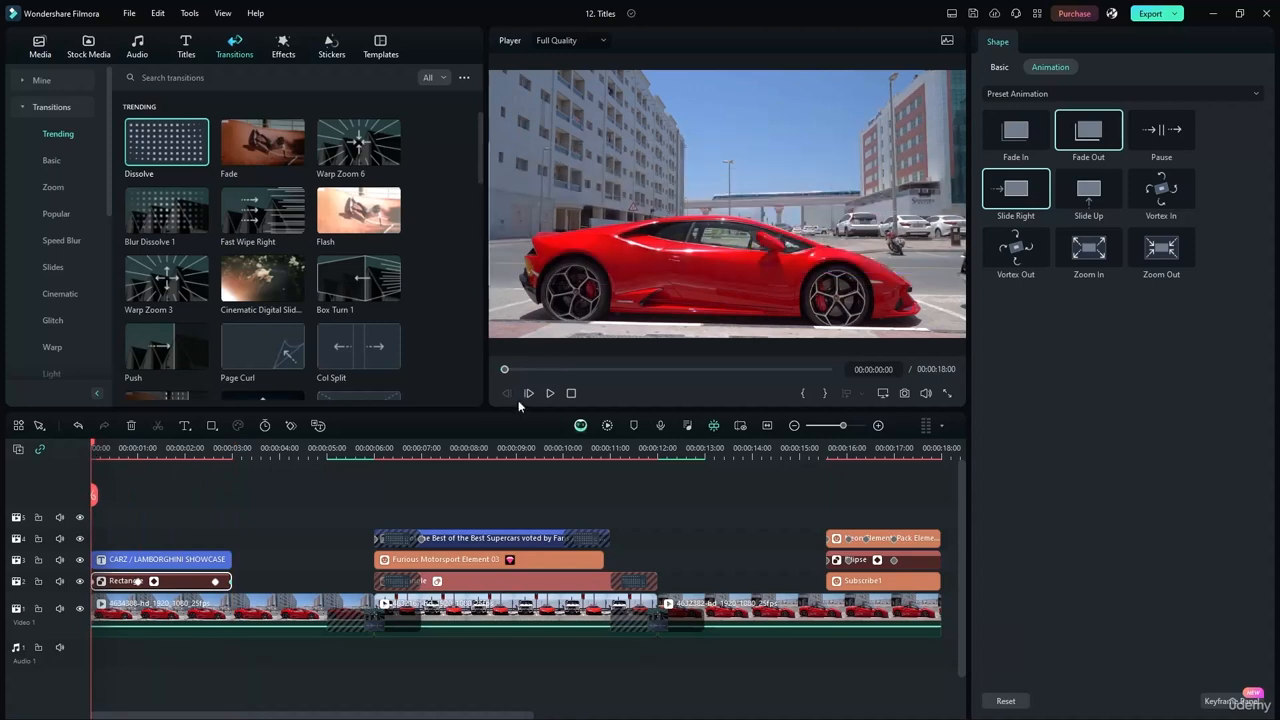
pyautogui.click(548, 393)
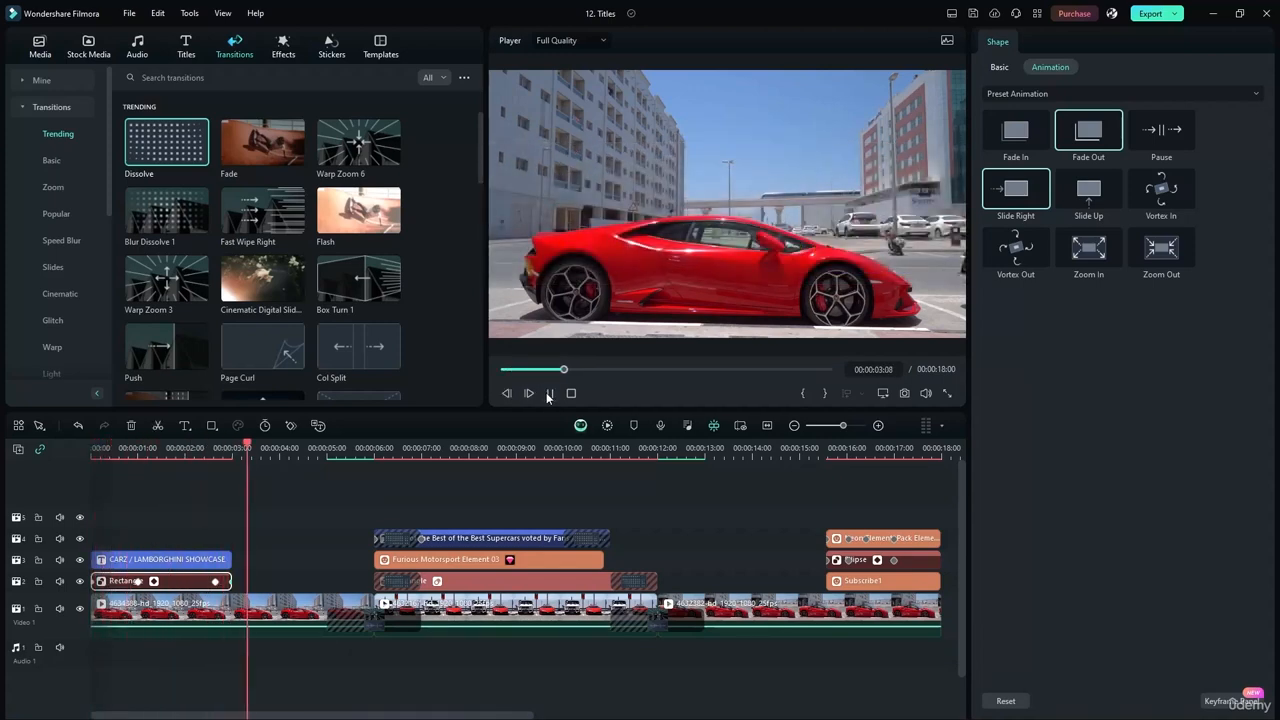
pyautogui.press('space')
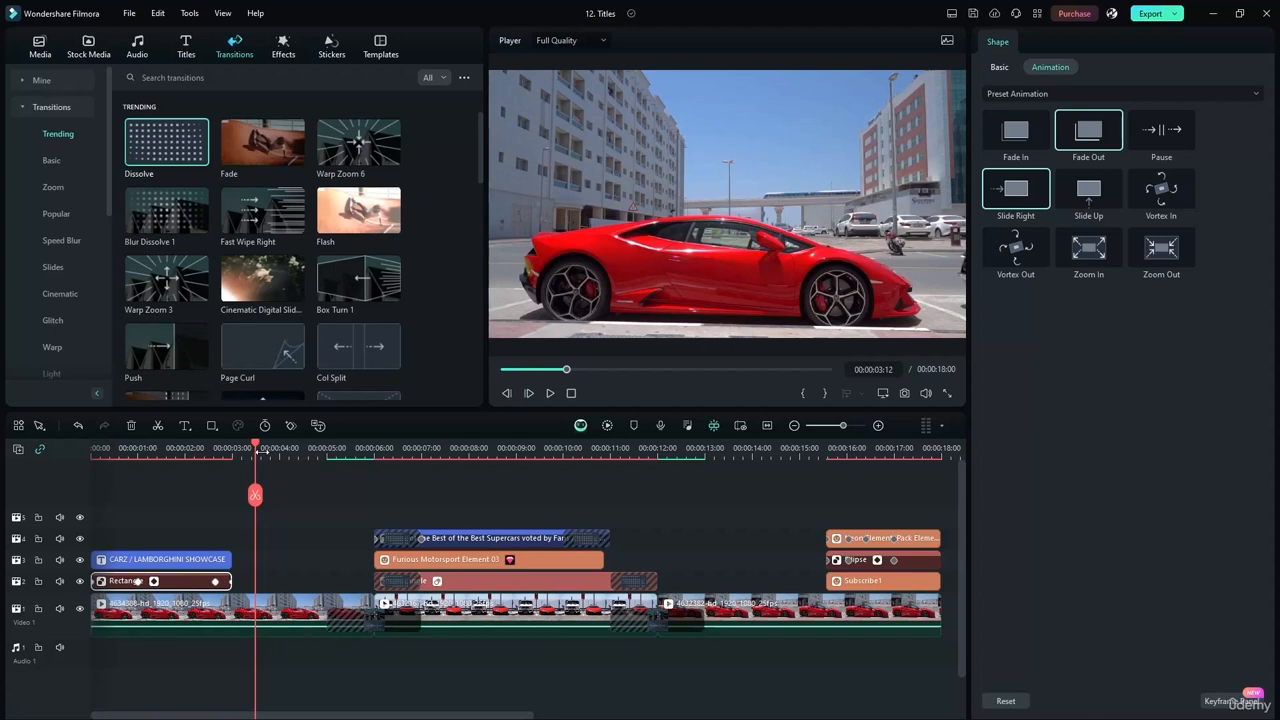
pyautogui.moveTo(255, 447); pyautogui.dragTo(181, 447)
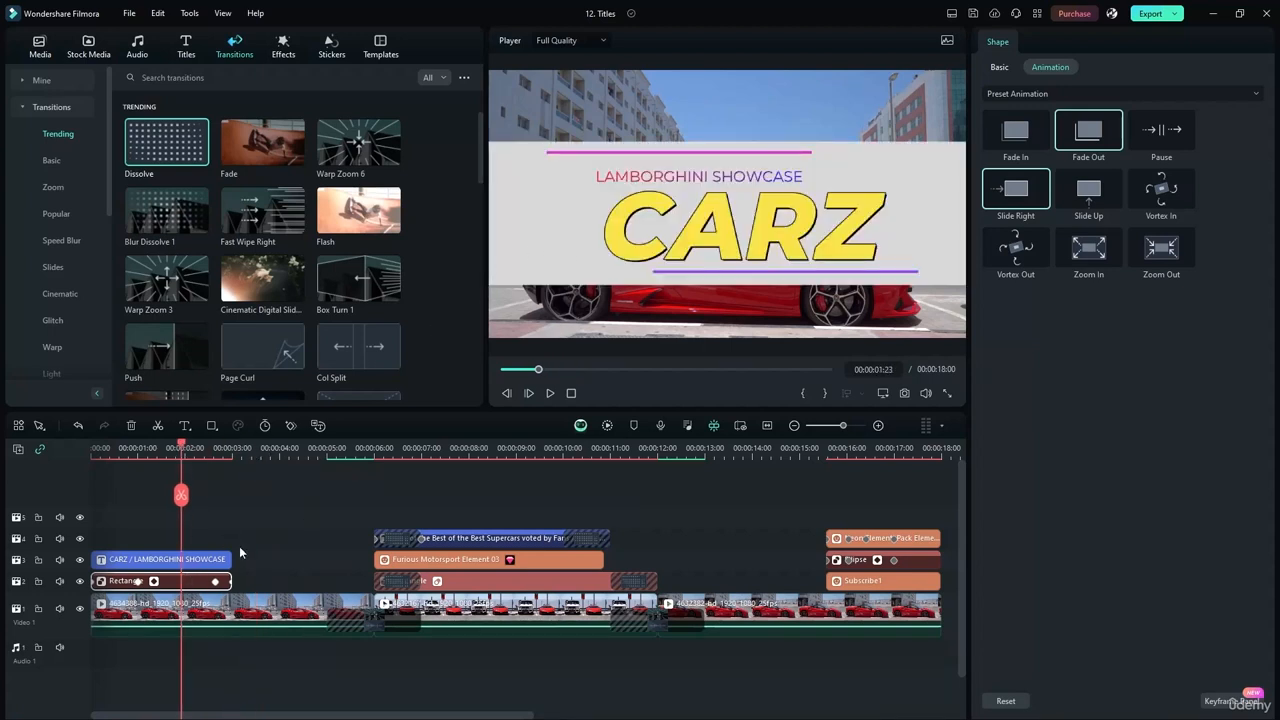
pyautogui.click(999, 68)
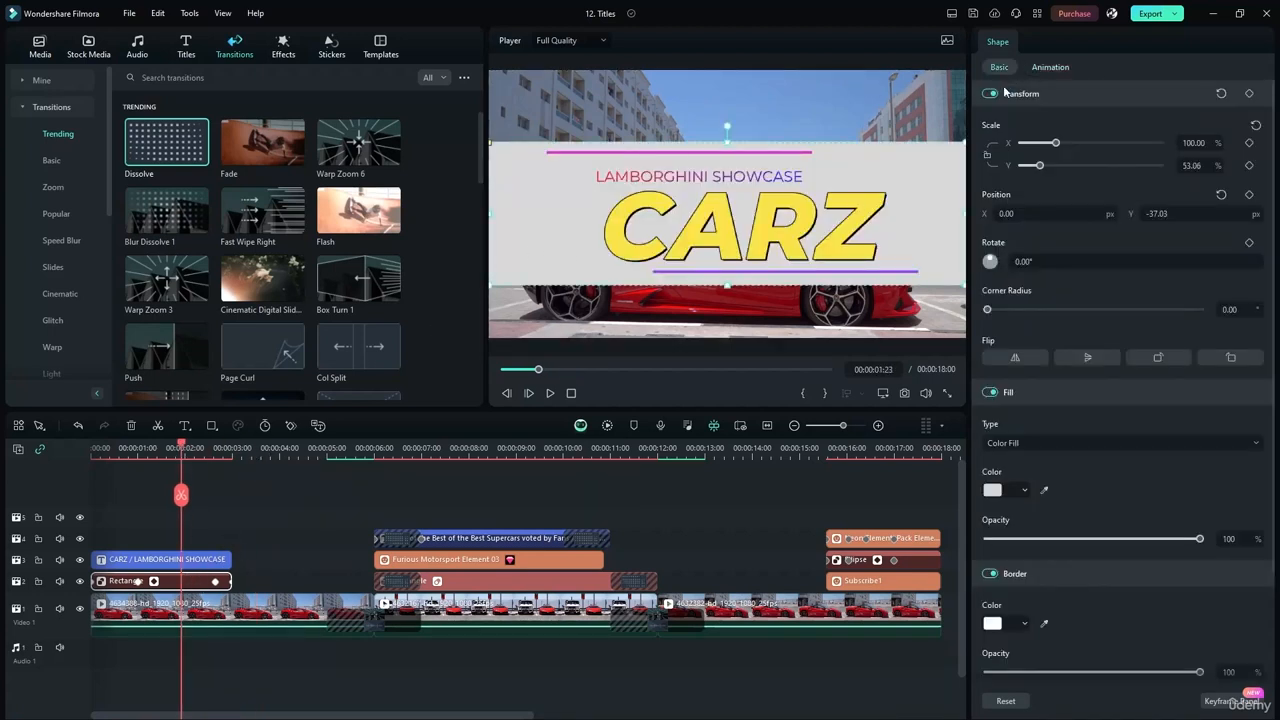
pyautogui.moveTo(987, 309)
pyautogui.mouseDown()
pyautogui.moveTo(1220, 310)
pyautogui.moveTo(987, 309)
pyautogui.mouseUp()
pyautogui.scroll(-2, 1189, 590)
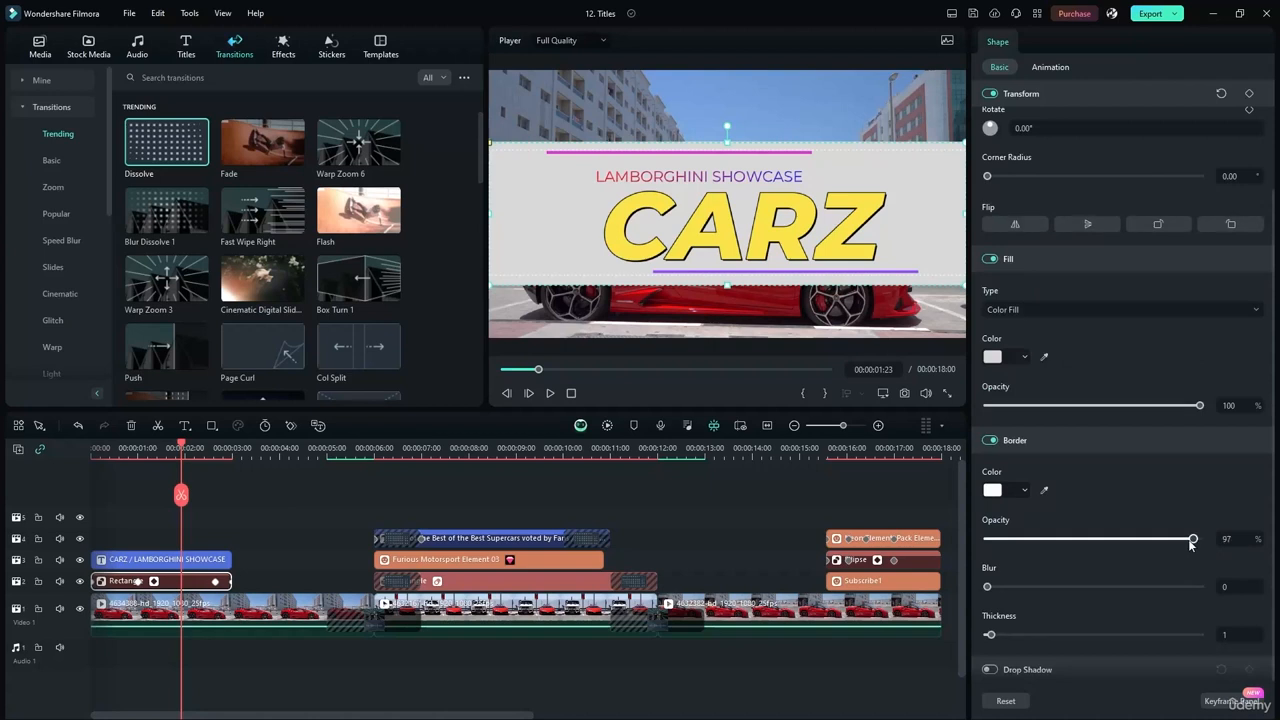
pyautogui.click(1022, 490)
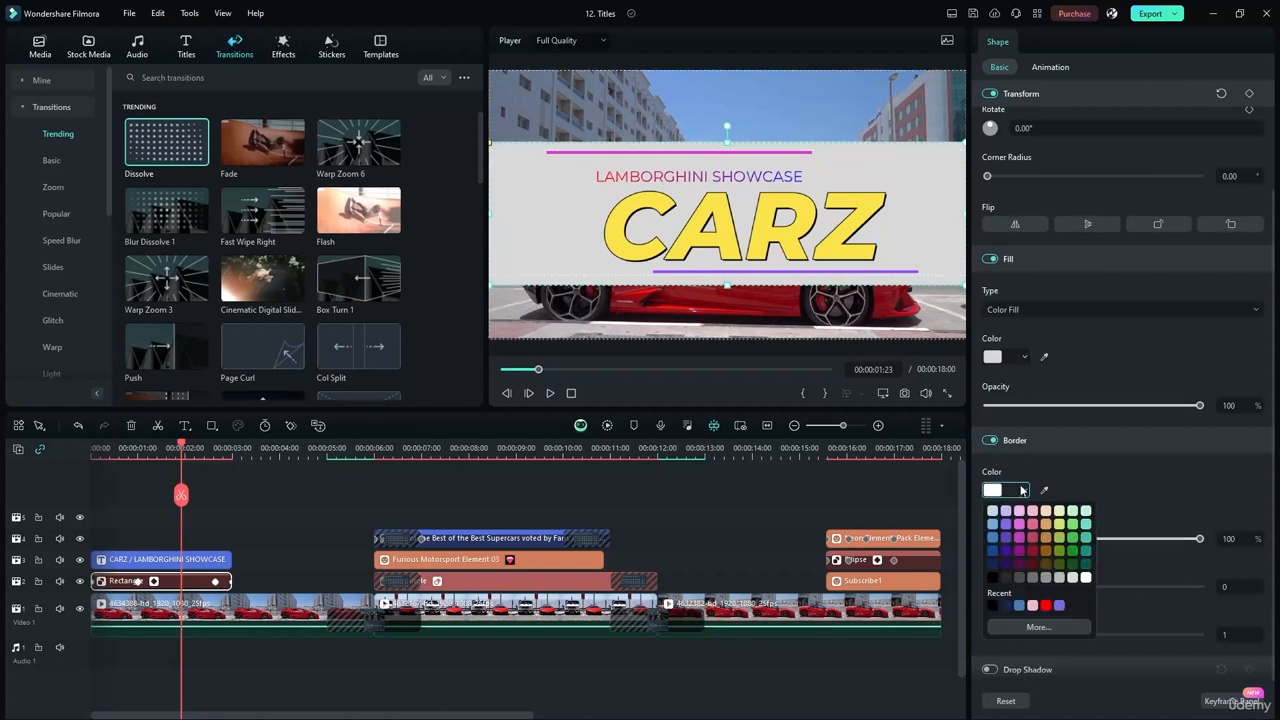
pyautogui.click(1038, 627)
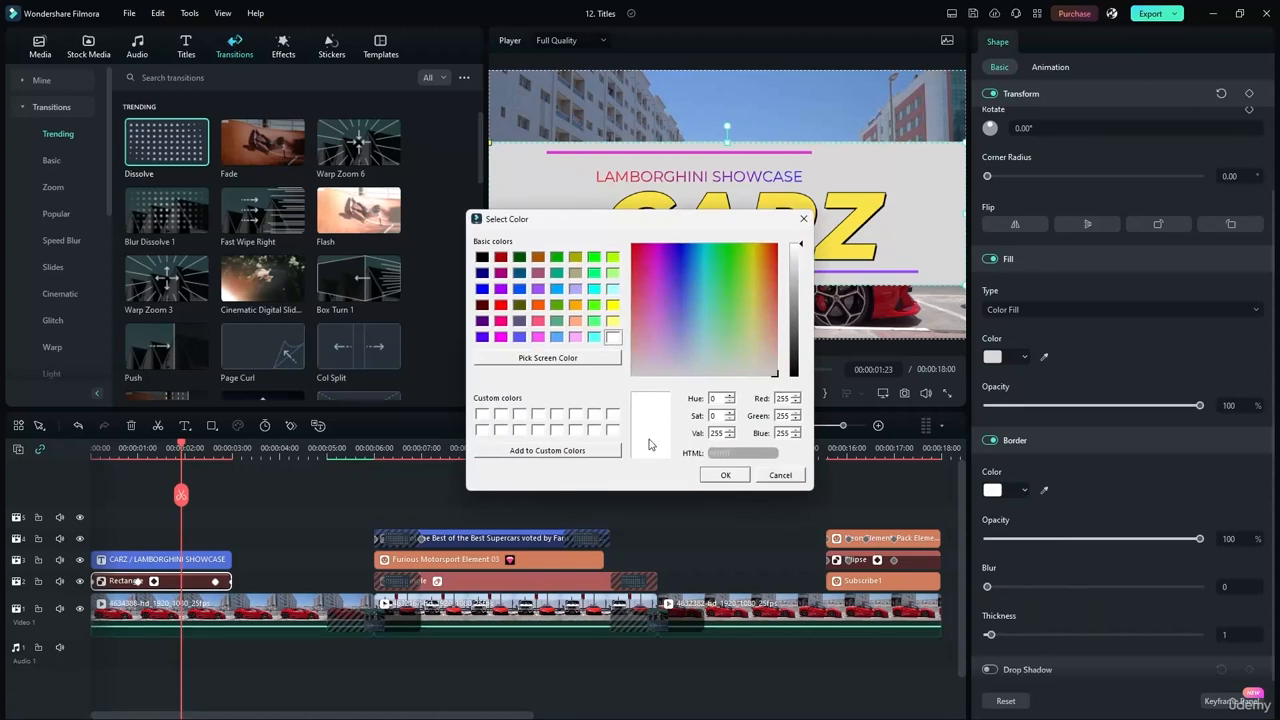
pyautogui.moveTo(796, 322); pyautogui.dragTo(799, 193)
pyautogui.click(769, 480)
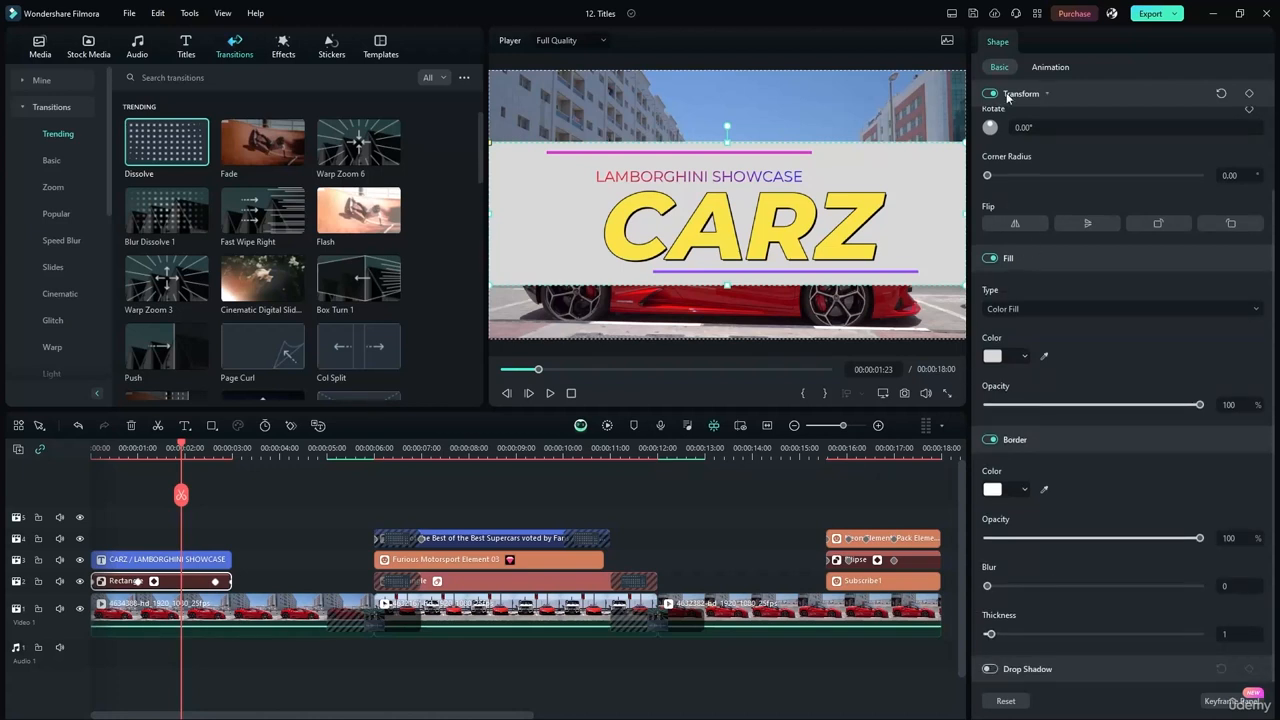
# - Collapse the Transform, Fill and Border sections of the rectangle's basic settings to get an overview of the available property groups
pyautogui.click(1042, 99)
pyautogui.click(1033, 121)
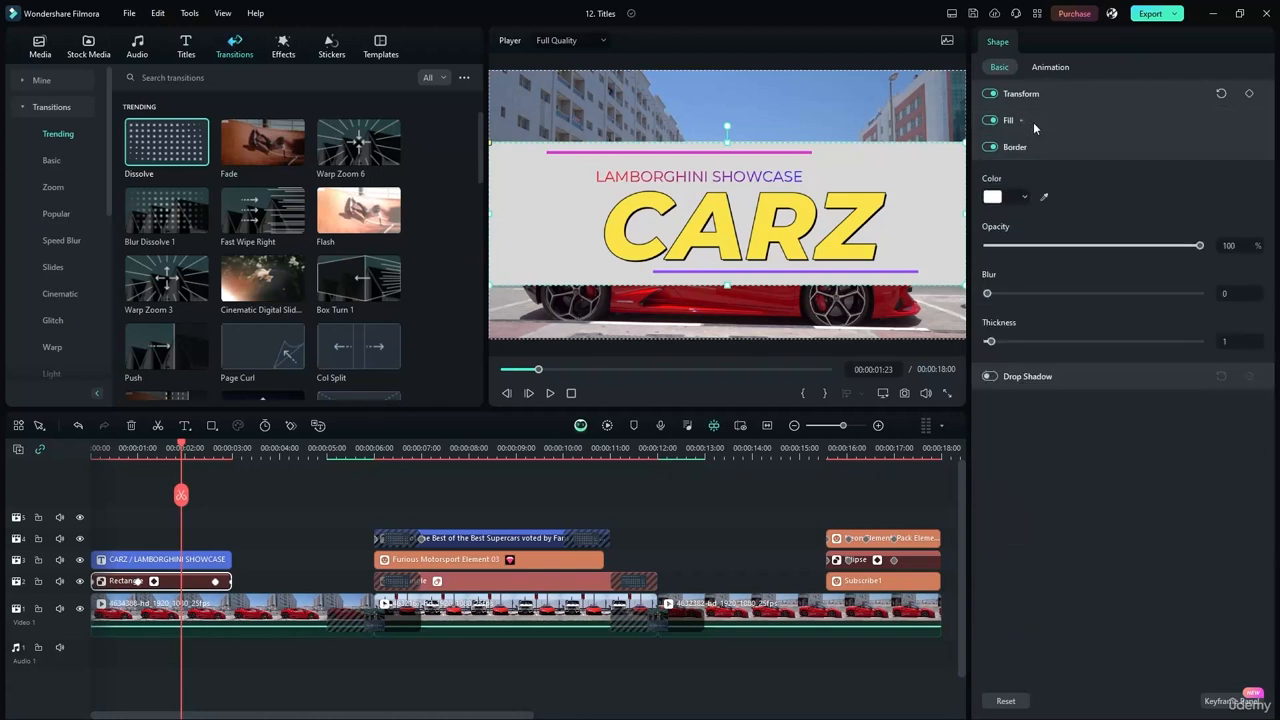
pyautogui.click(1024, 145)
pyautogui.click(1030, 177)
pyautogui.click(1040, 176)
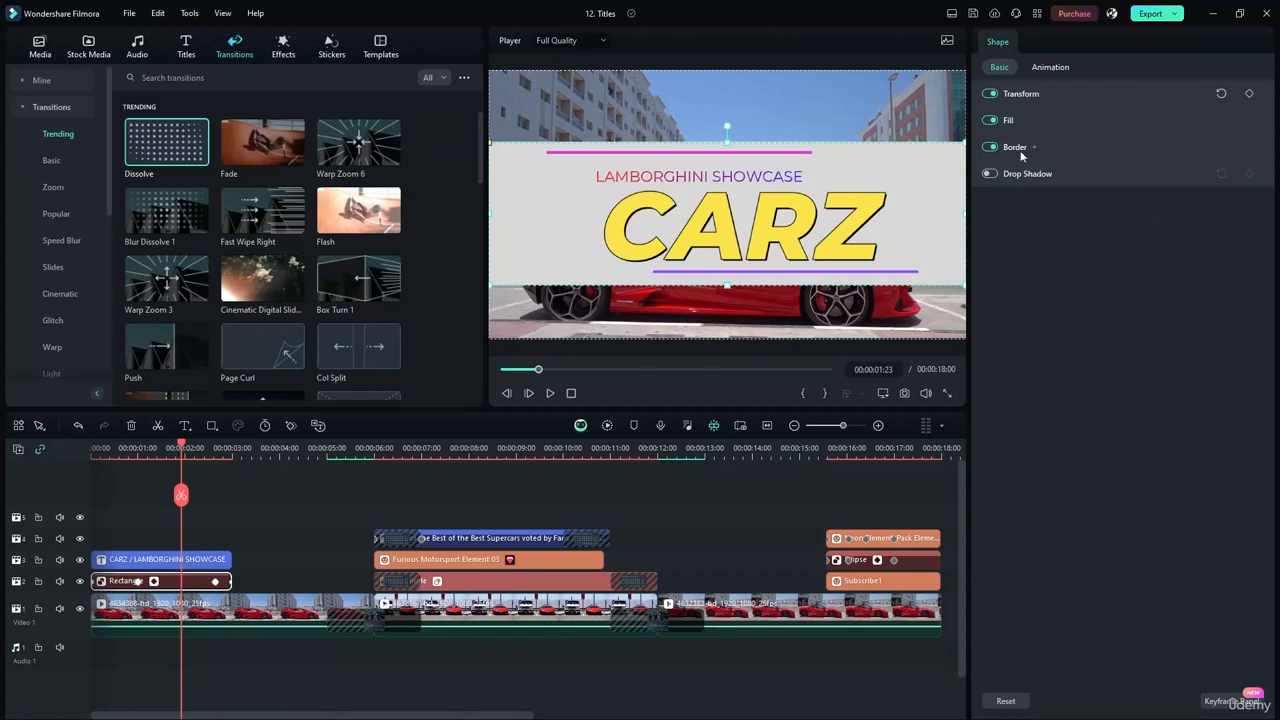
# - Review the rectangle's Transform settings, including its corner radius
pyautogui.click(1025, 96)
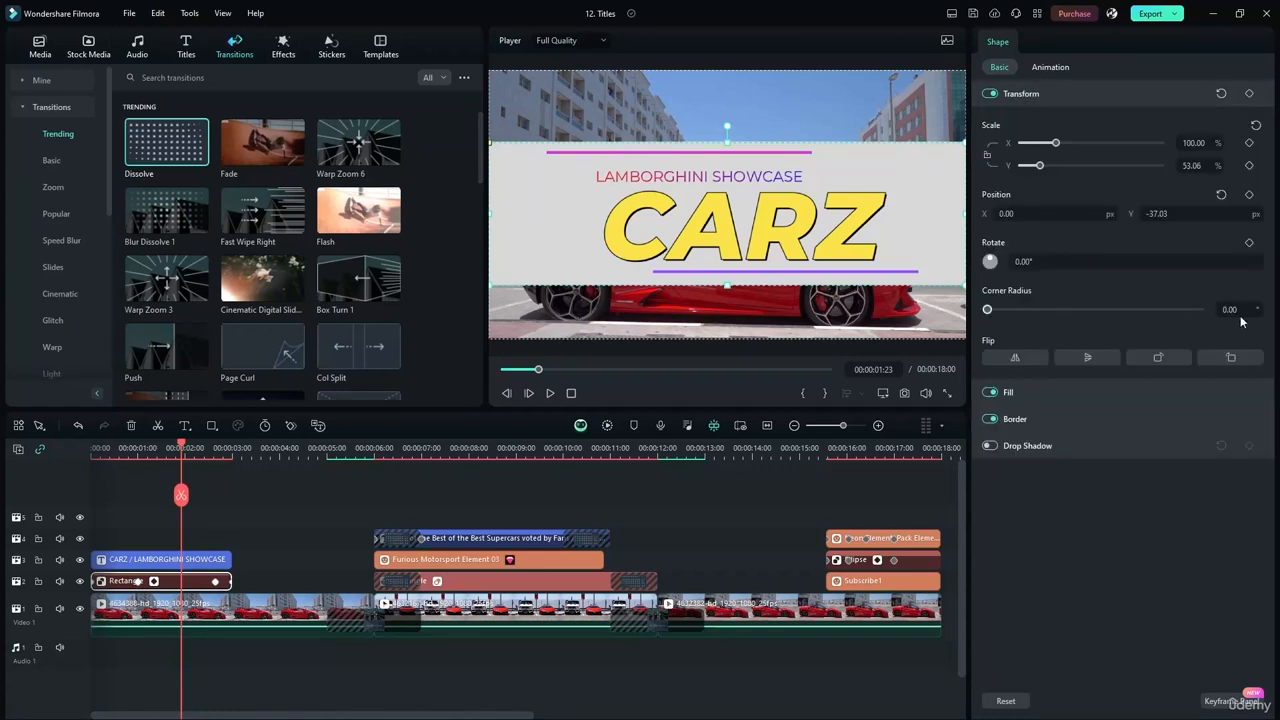
pyautogui.moveTo(990, 310)
pyautogui.mouseDown()
pyautogui.moveTo(1150, 310)
pyautogui.moveTo(990, 310)
pyautogui.mouseUp()
pyautogui.click(1020, 95)
# - Try out the rectangle border's blur and opacity, look at its colour choices, and turn the border off
pyautogui.click(1020, 146)
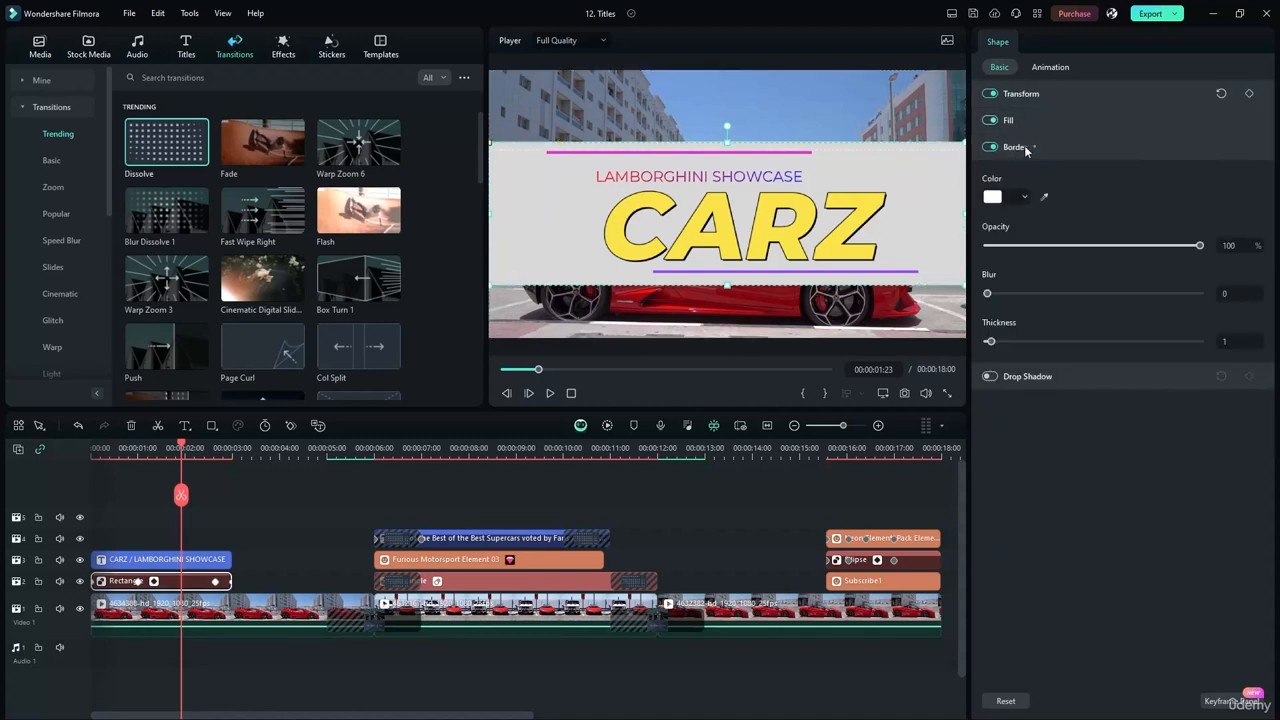
pyautogui.moveTo(988, 293); pyautogui.dragTo(1229, 310)
pyautogui.moveTo(1083, 291); pyautogui.dragTo(986, 293)
pyautogui.click(1012, 198)
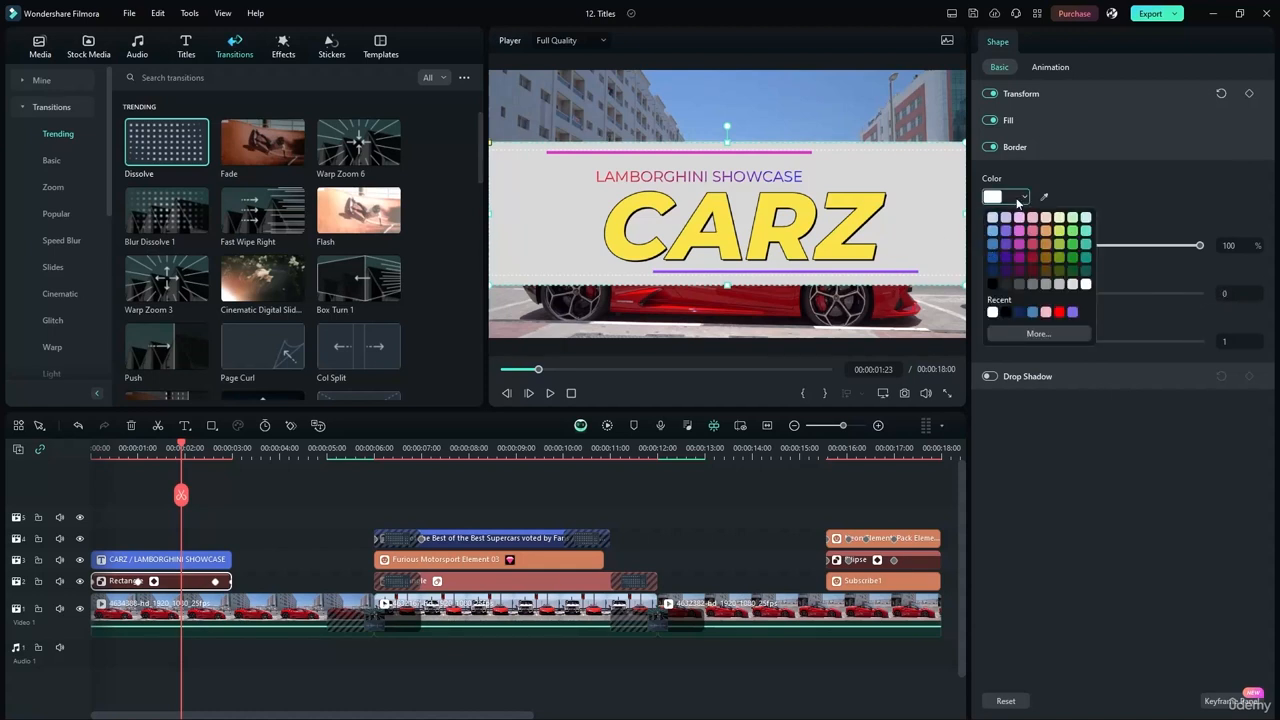
pyautogui.click(1225, 213)
pyautogui.moveTo(1200, 247); pyautogui.dragTo(1010, 253)
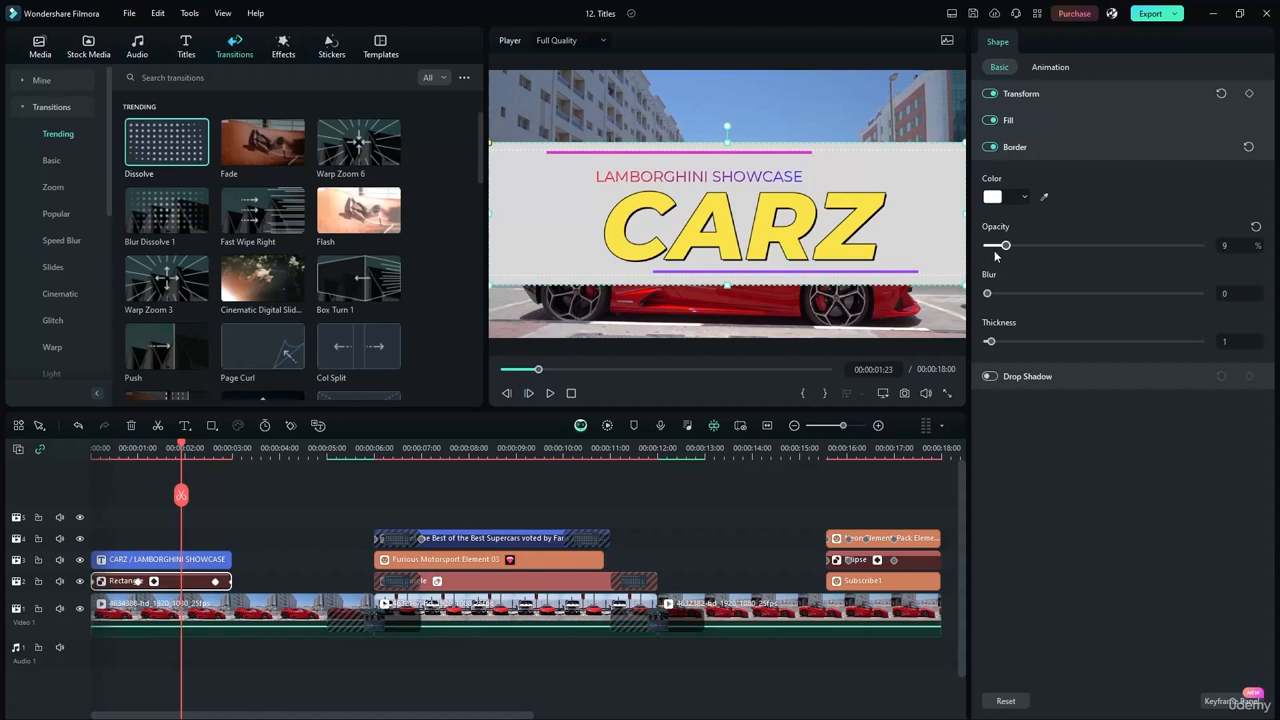
pyautogui.click(1014, 147)
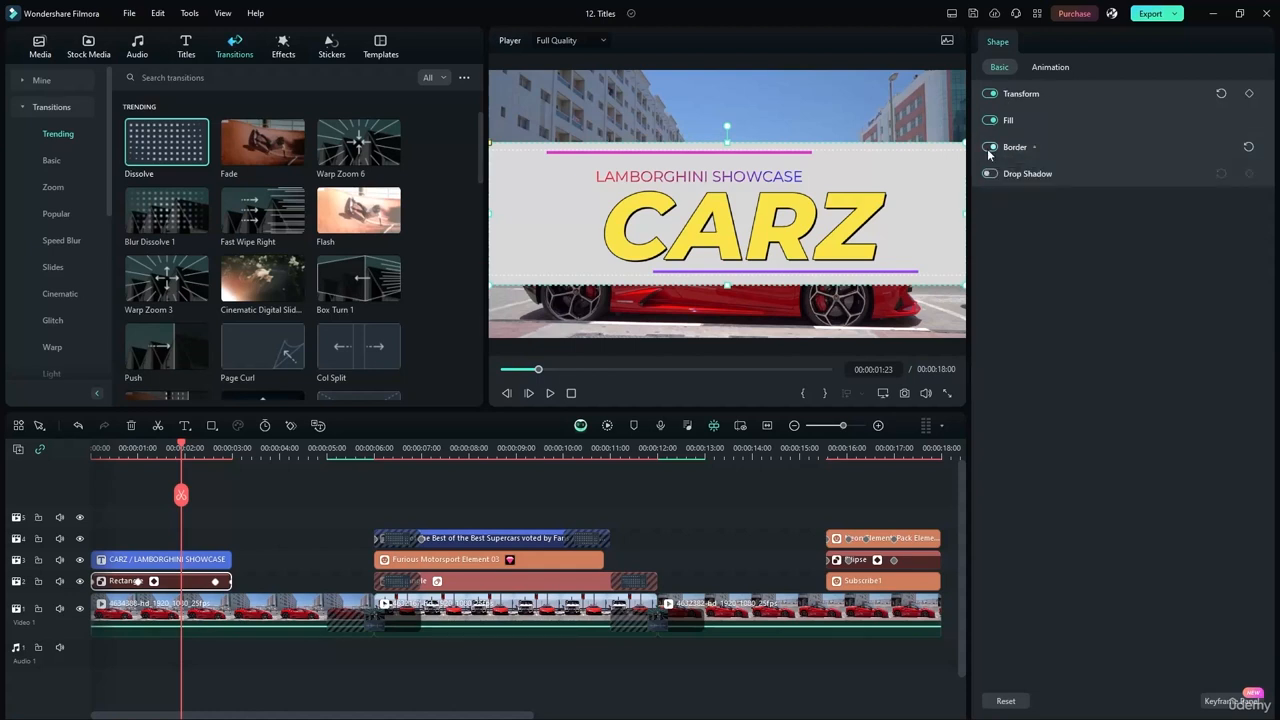
# - Set the rectangle's fill opacity to 30% and its fill colour to black
pyautogui.click(992, 120)
pyautogui.click(992, 121)
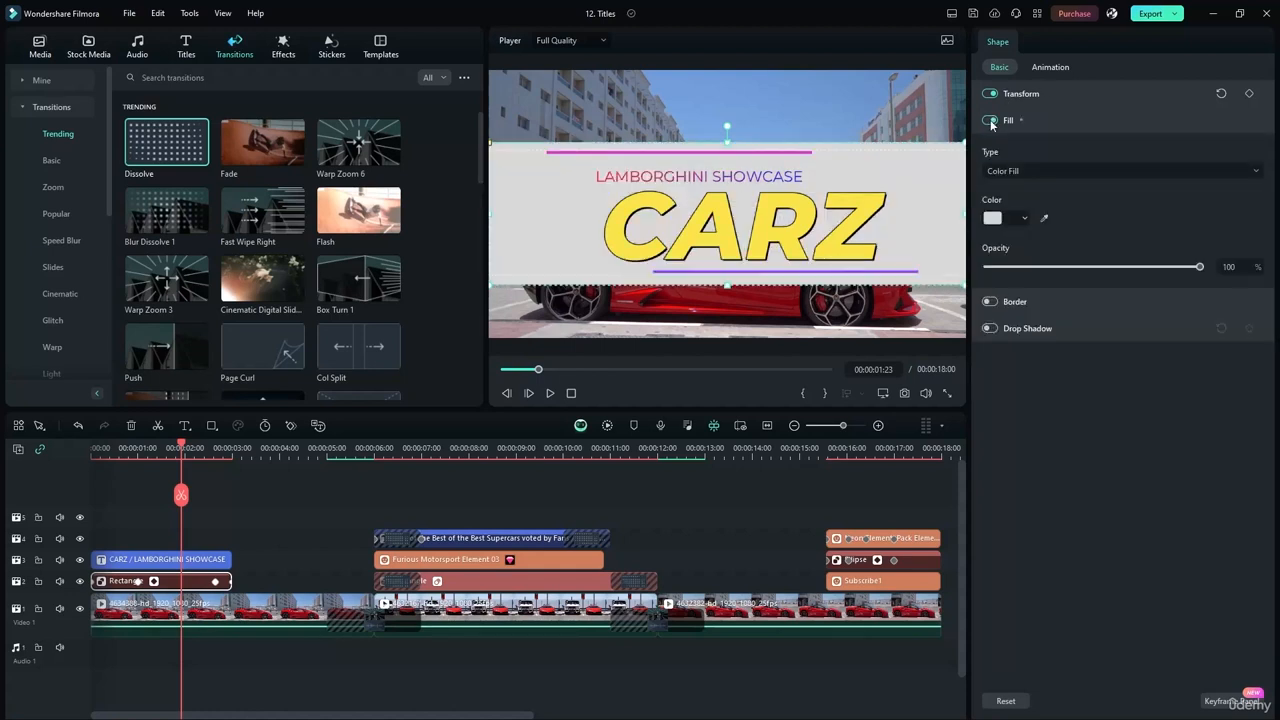
pyautogui.moveTo(1200, 267); pyautogui.dragTo(1075, 267)
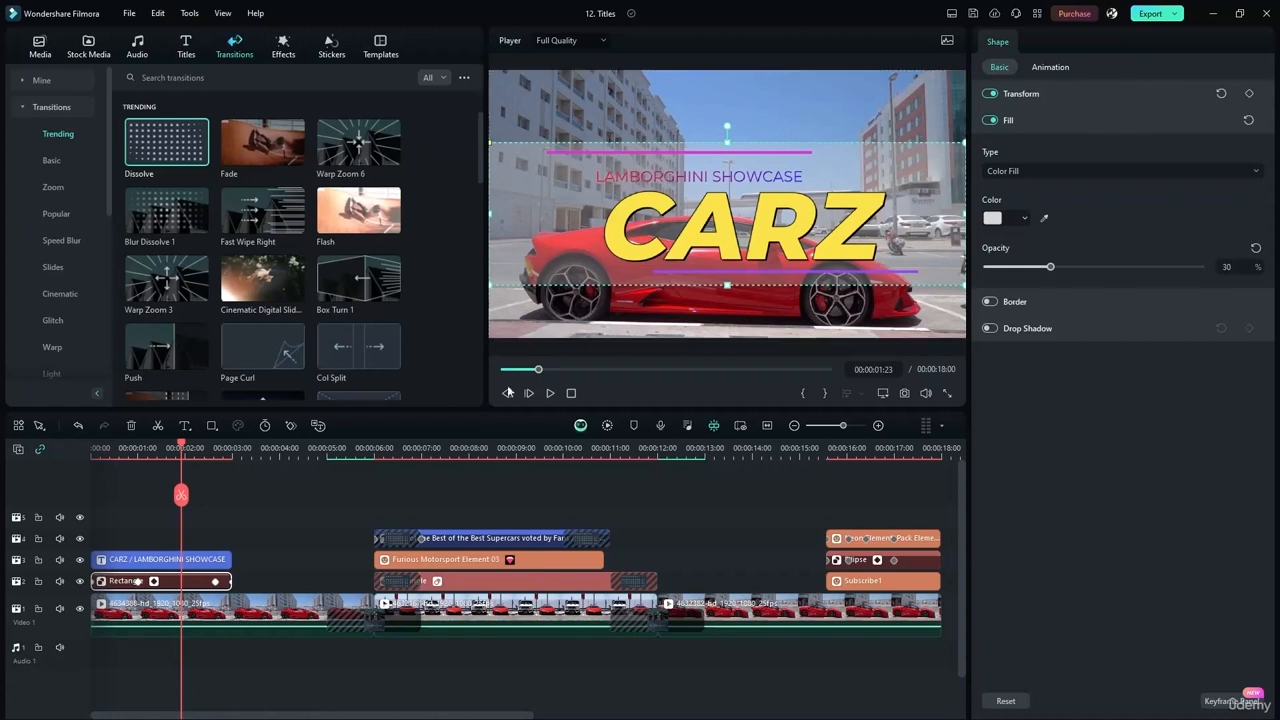
pyautogui.click(1008, 219)
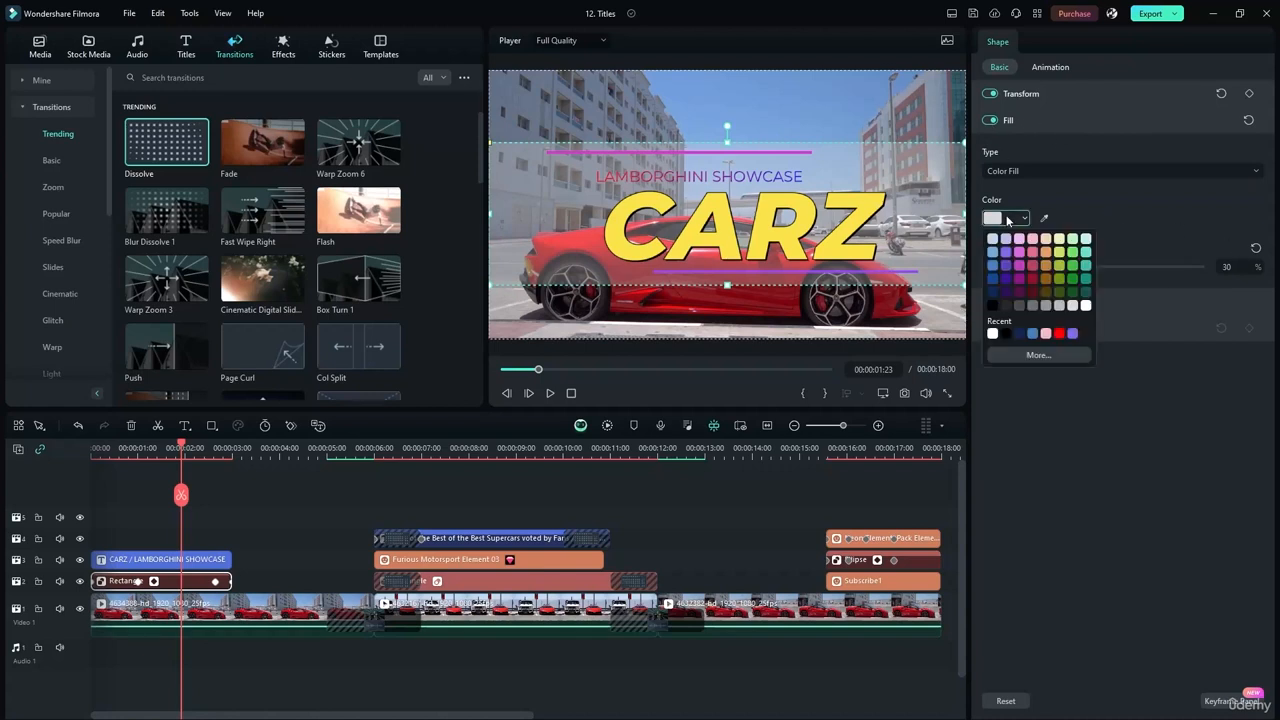
pyautogui.click(991, 306)
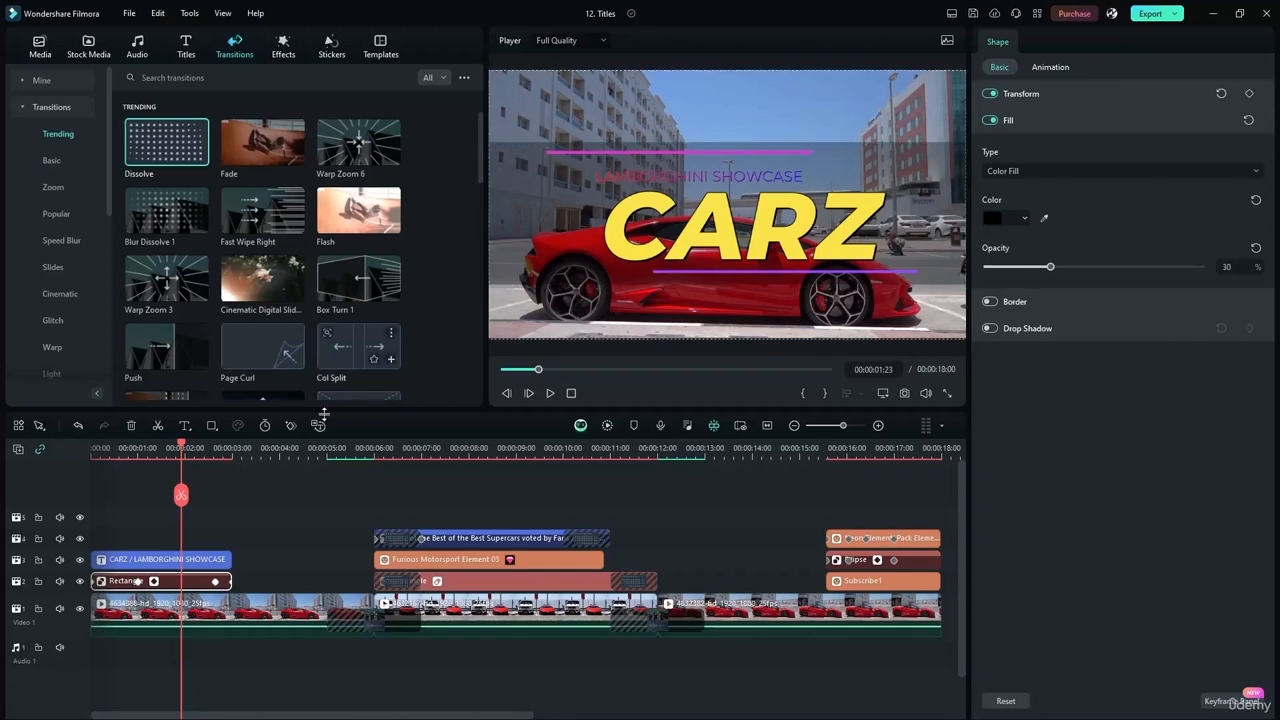
# - Play the video from the start to about 00:00:08:01 to check the dark translucent band behind the title
pyautogui.moveTo(181, 447); pyautogui.dragTo(67, 432)
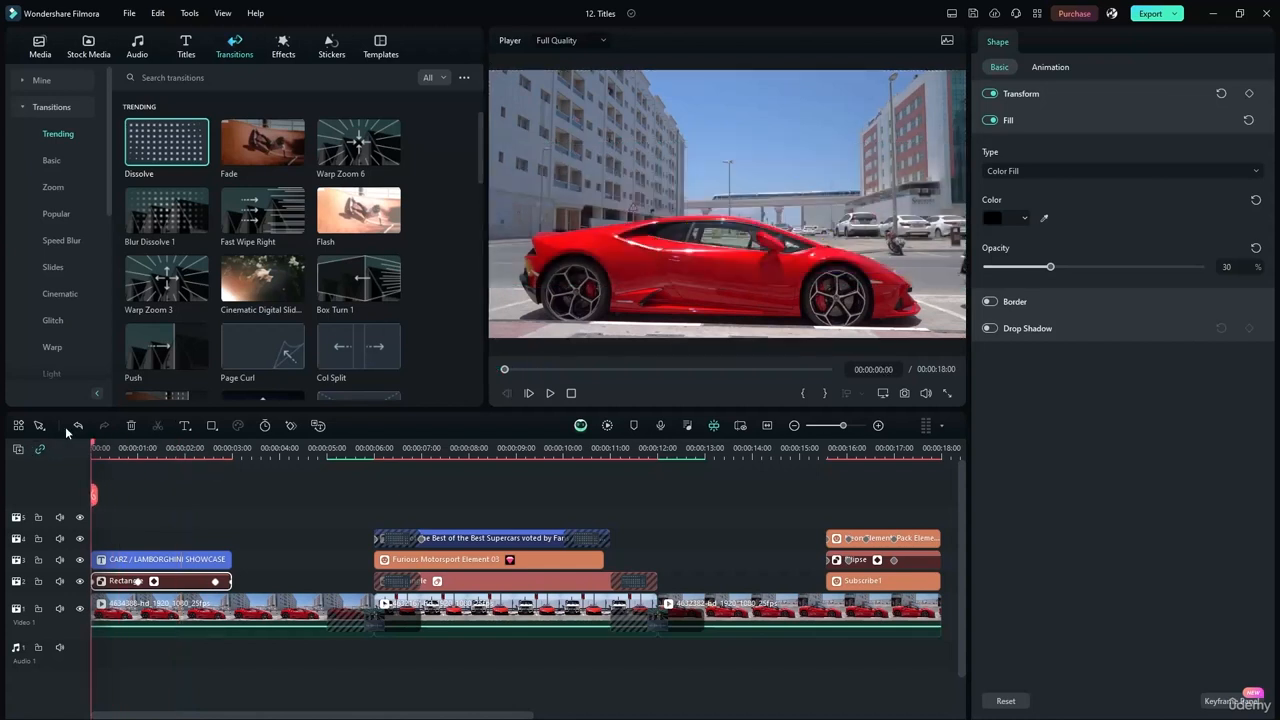
pyautogui.click(551, 397)
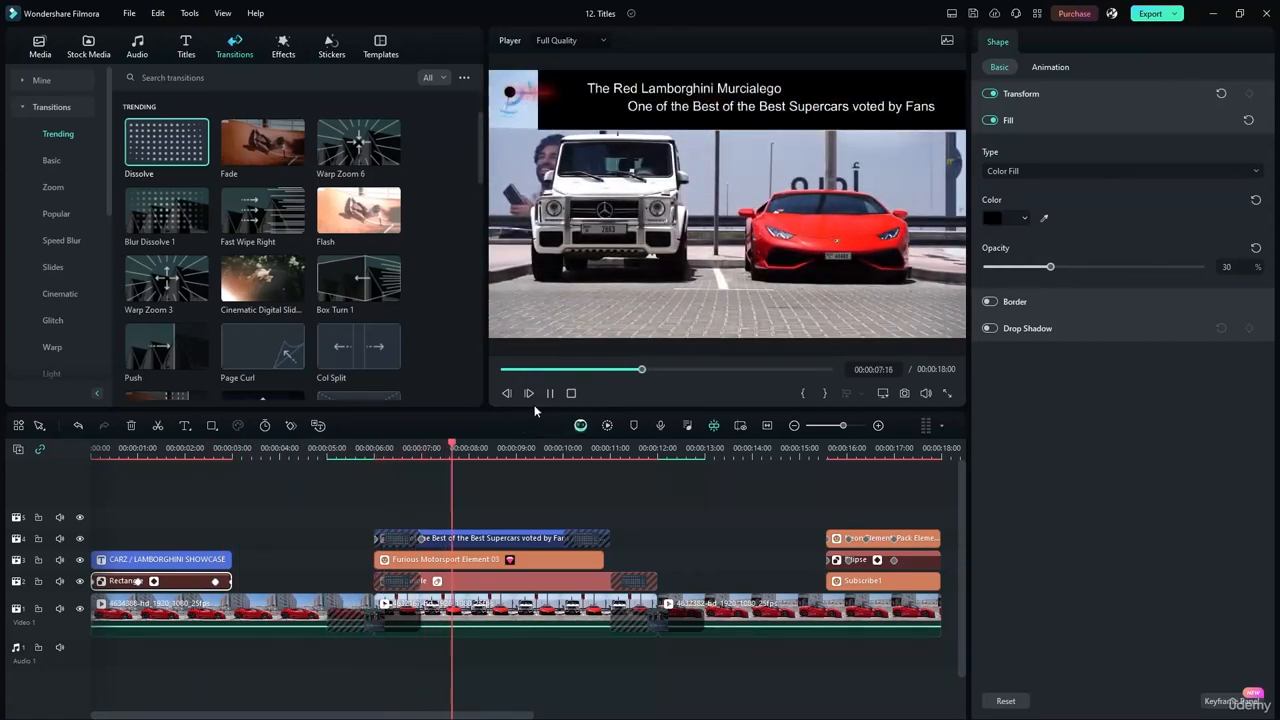
# - Render the timeline preview and play the video from 00:00:05:14 to the end
pyautogui.click(607, 427)
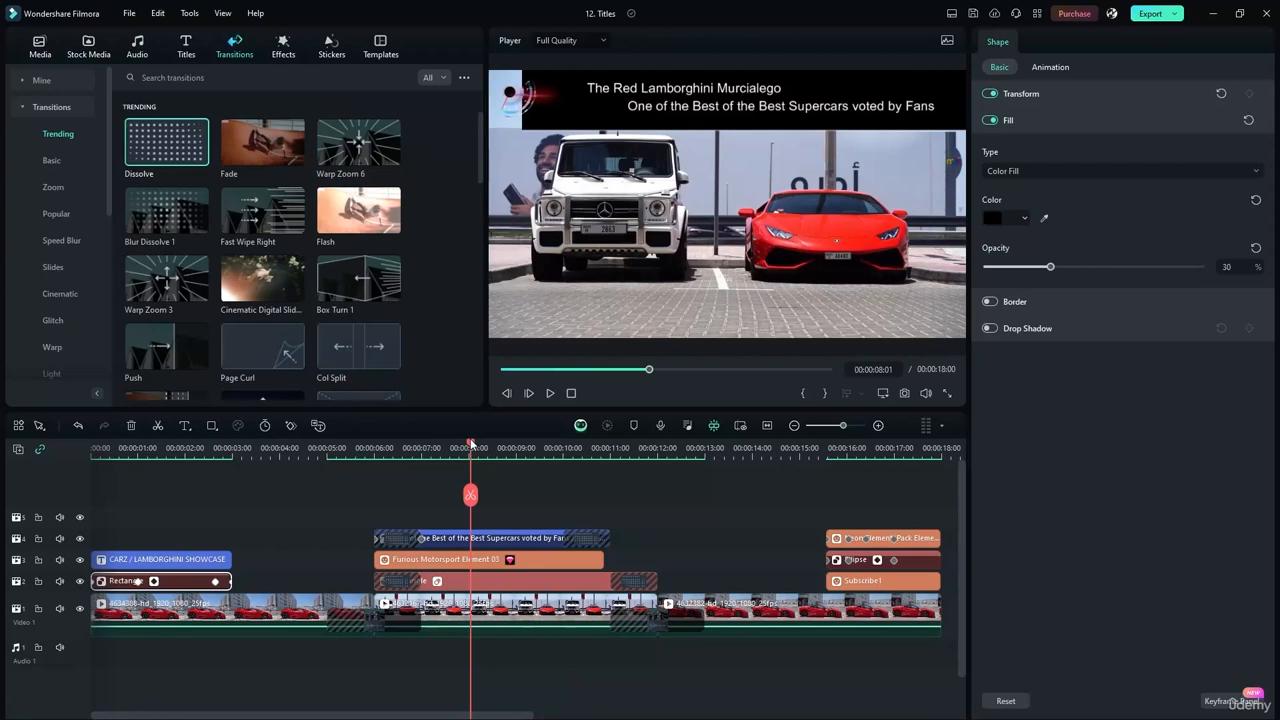
pyautogui.click(352, 447)
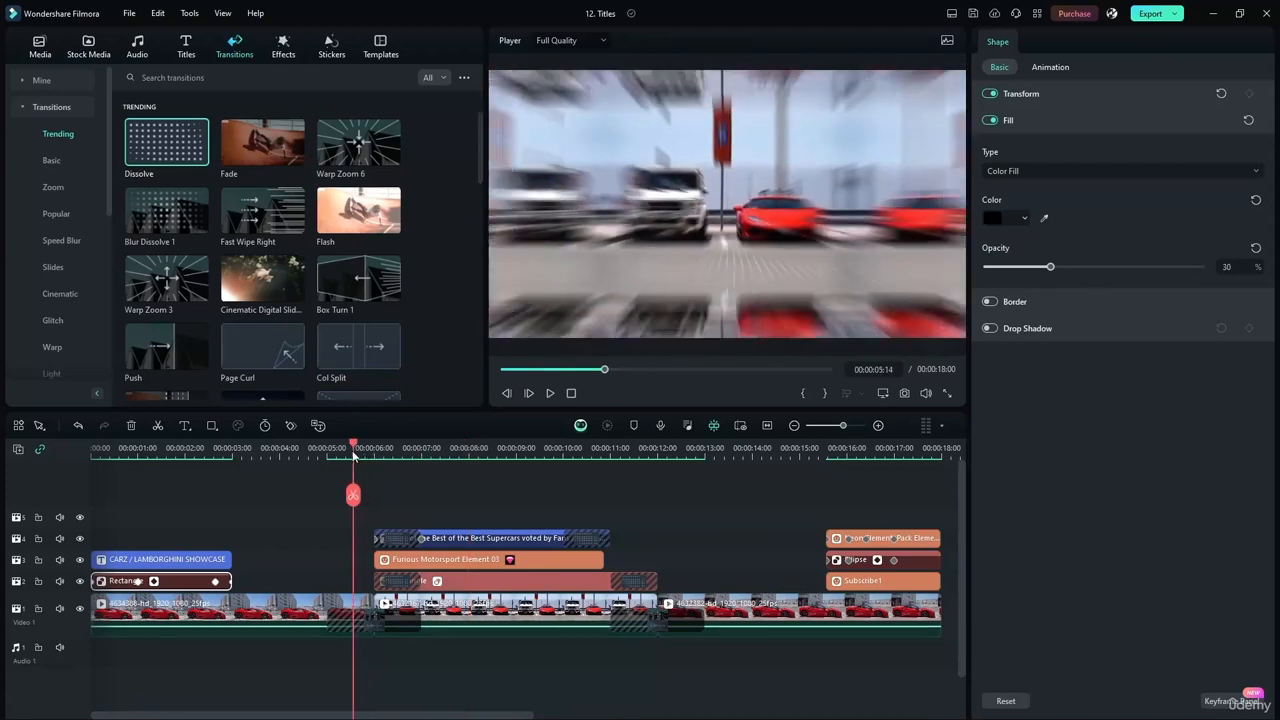
pyautogui.click(545, 396)
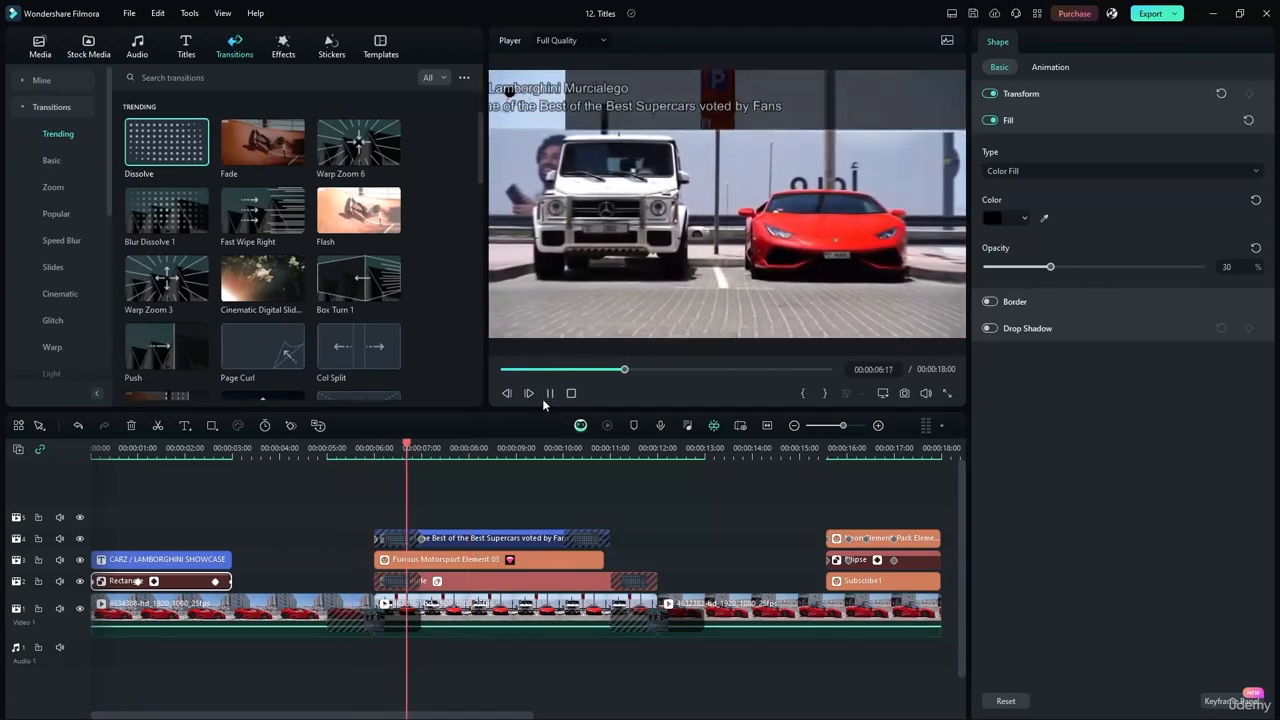
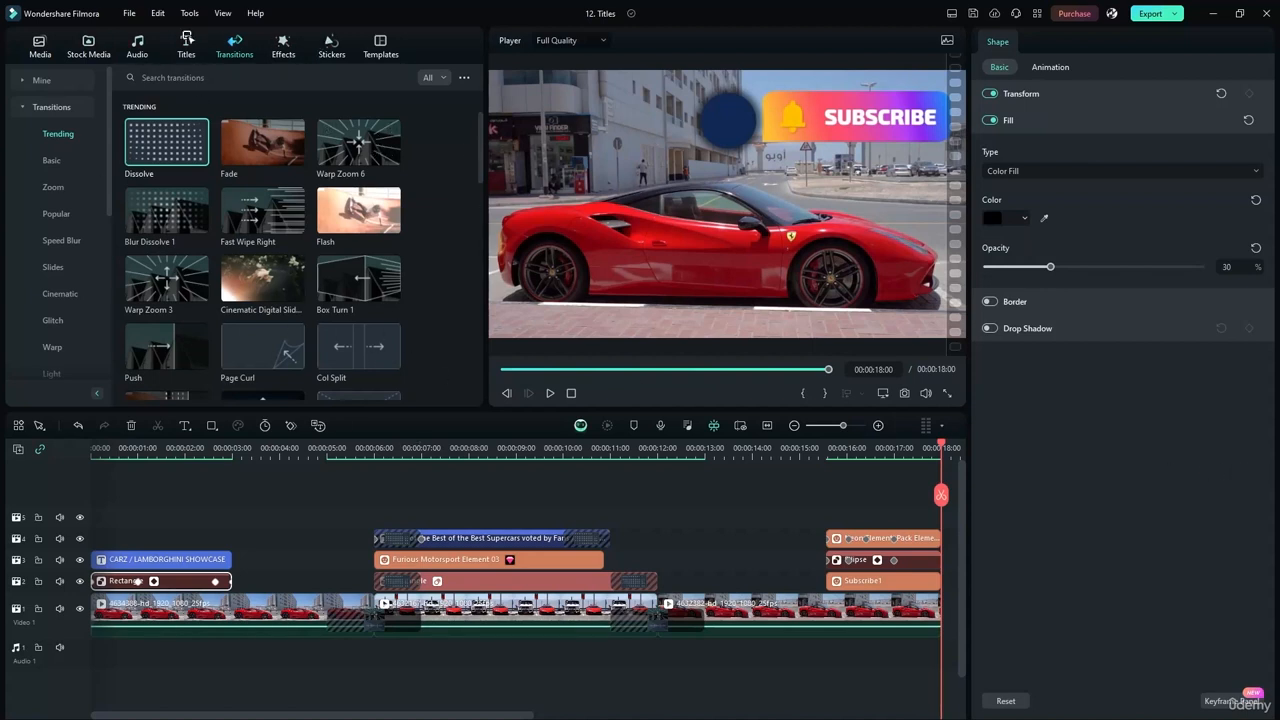
# - Preview the Hip Hop track "Cool Guy-AI Music" and add it to the first audio track at the start of the video
pyautogui.click(138, 47)
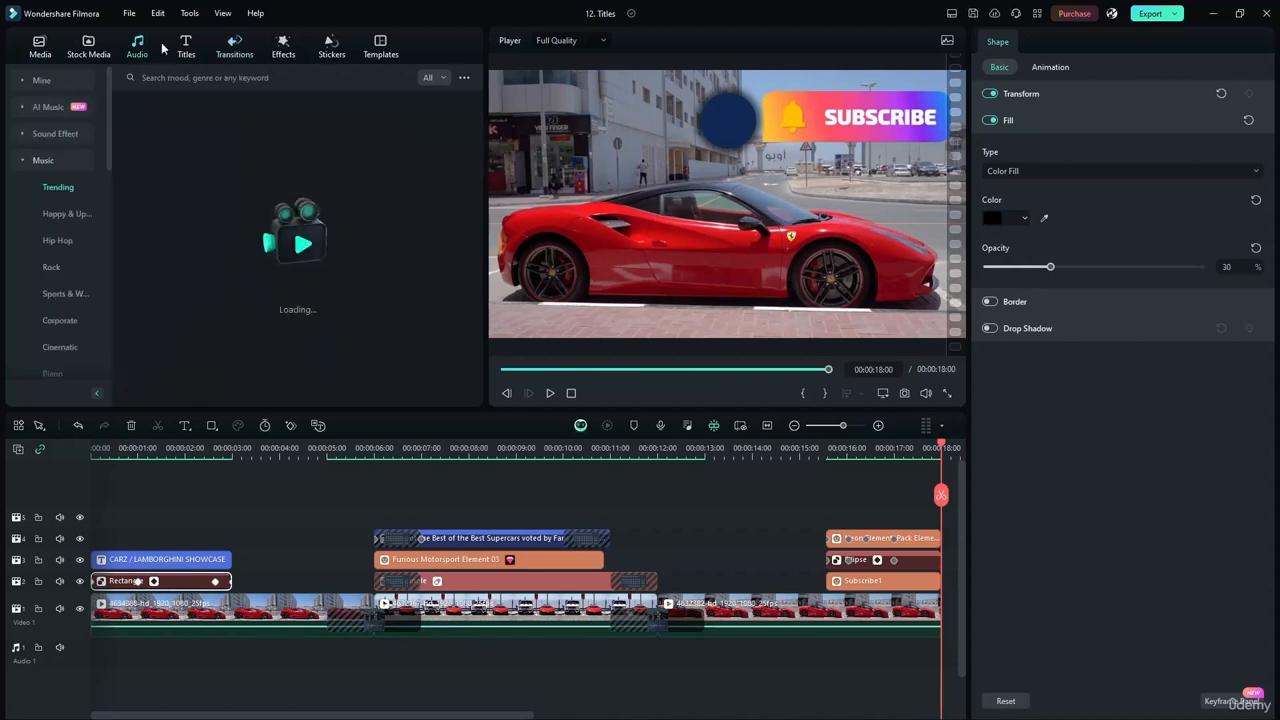
pyautogui.moveTo(946, 452); pyautogui.dragTo(523, 450)
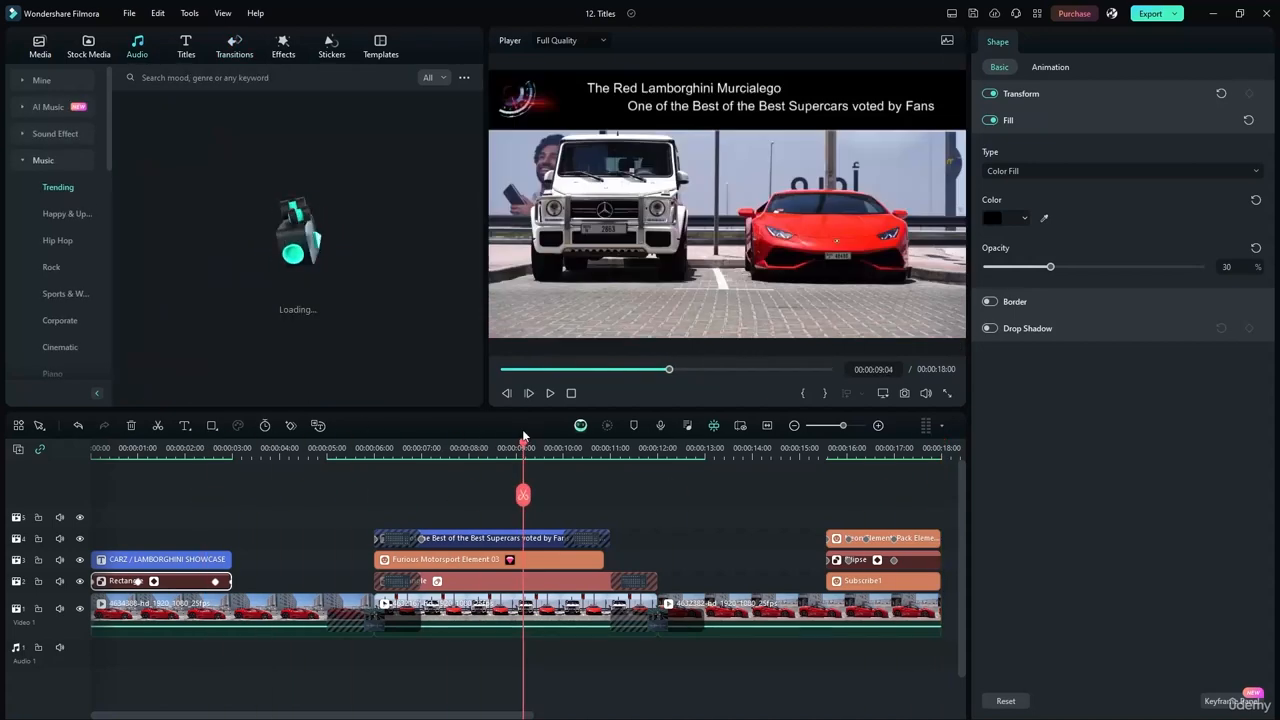
pyautogui.click(57, 240)
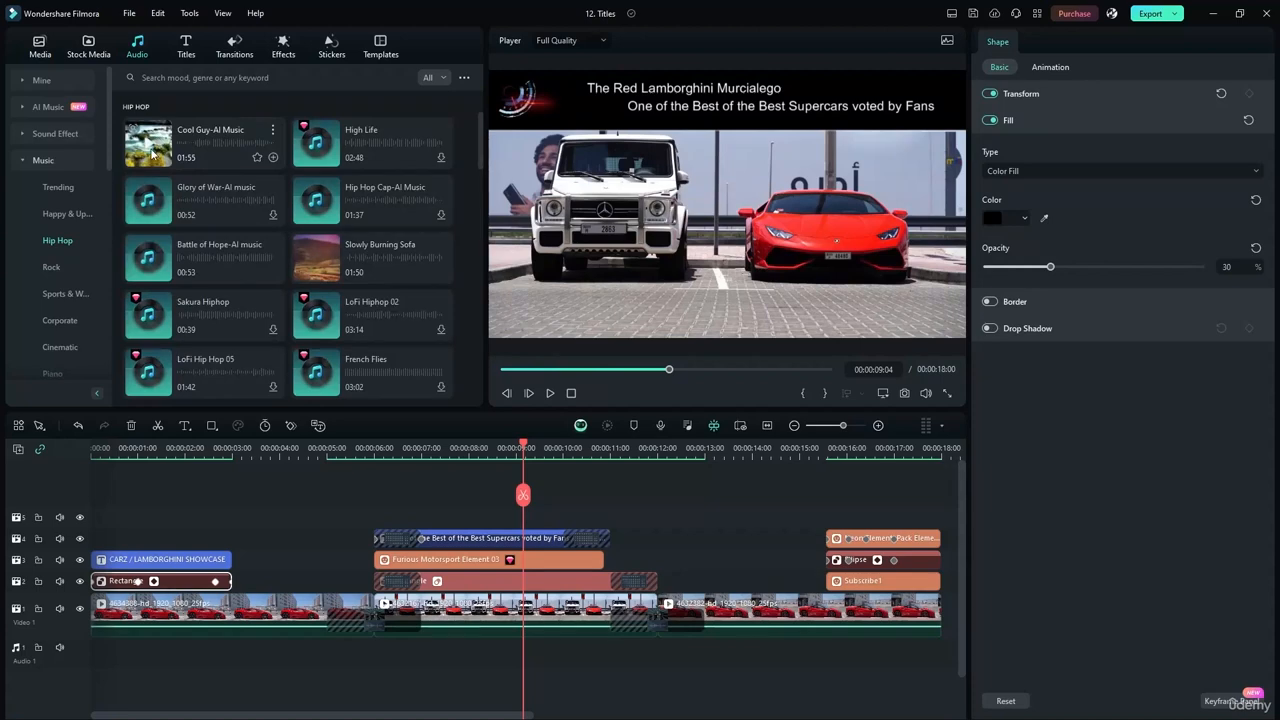
pyautogui.click(152, 152)
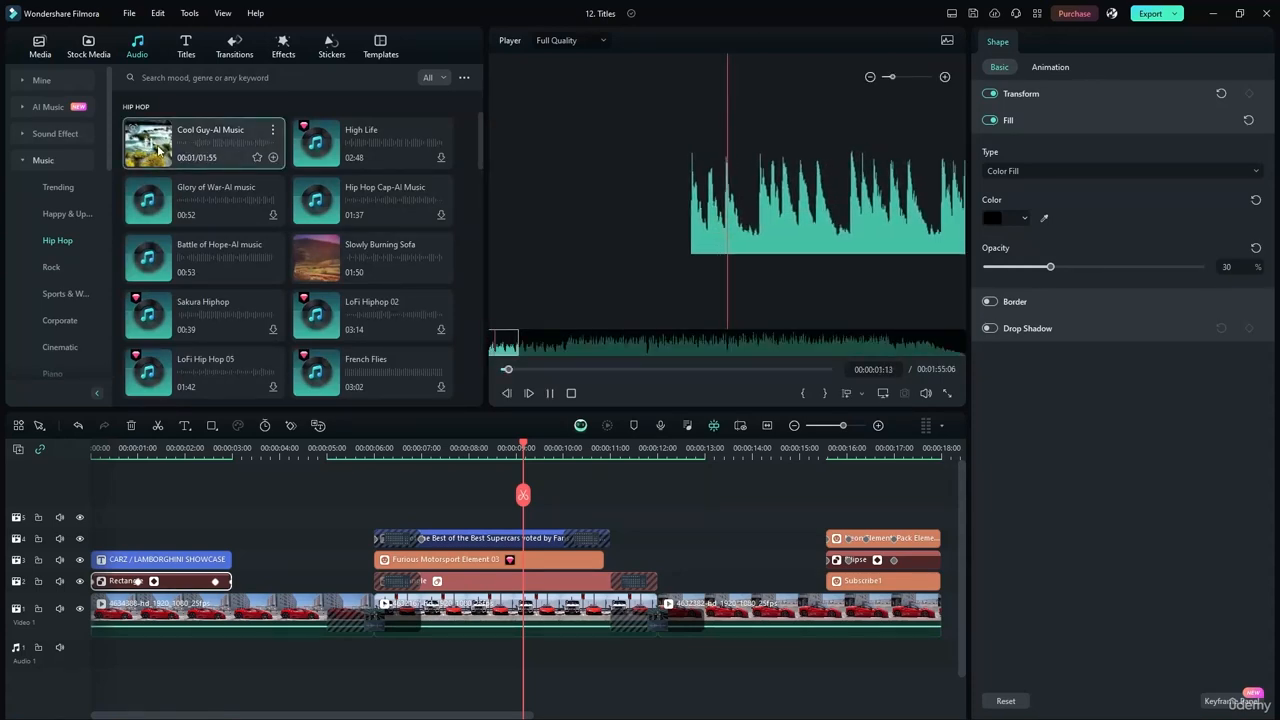
pyautogui.moveTo(157, 150); pyautogui.dragTo(93, 632)
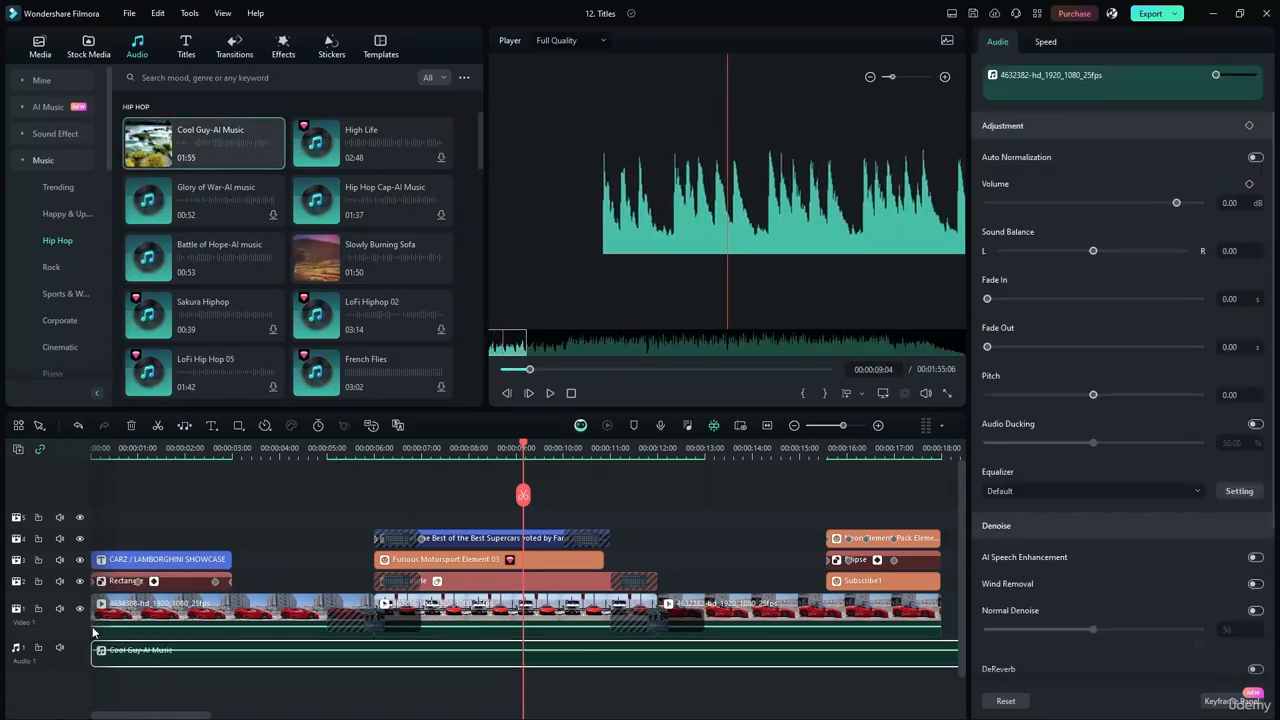
# - Trim the Cool Guy-AI Music clip so it ends with the first car clip at 00:00:06:00
pyautogui.click(767, 427)
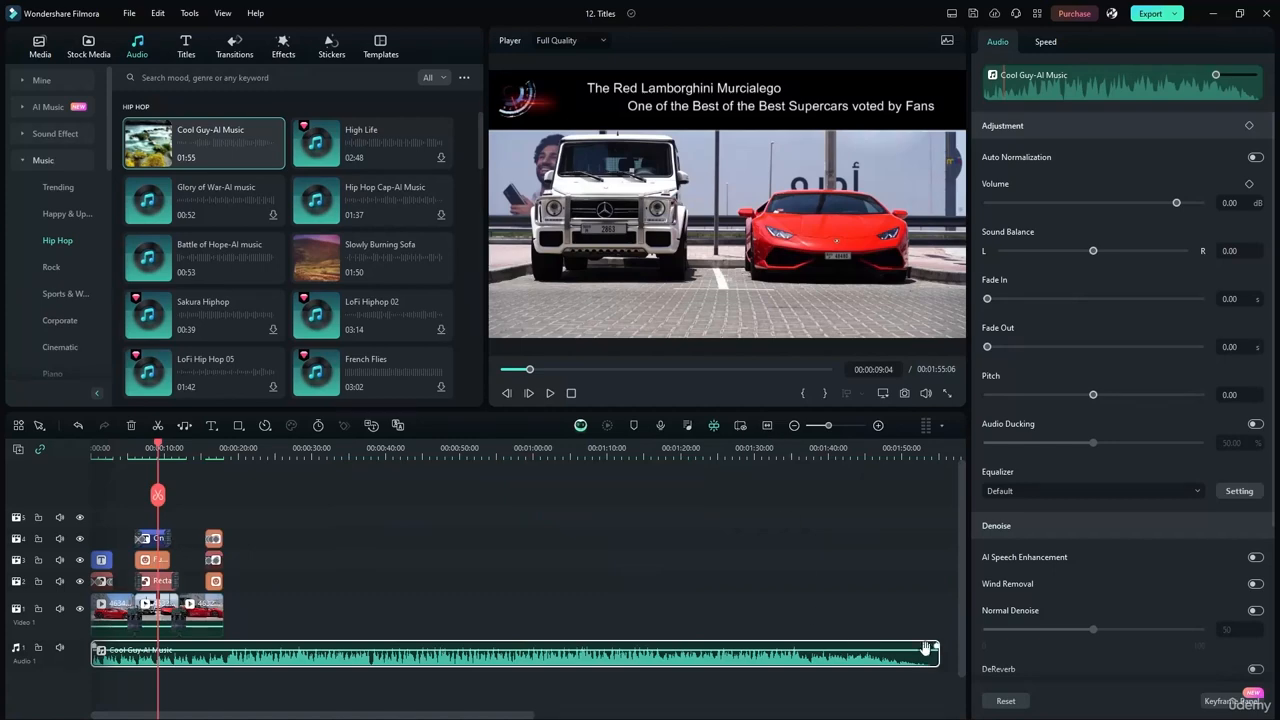
pyautogui.moveTo(938, 658); pyautogui.dragTo(134, 658)
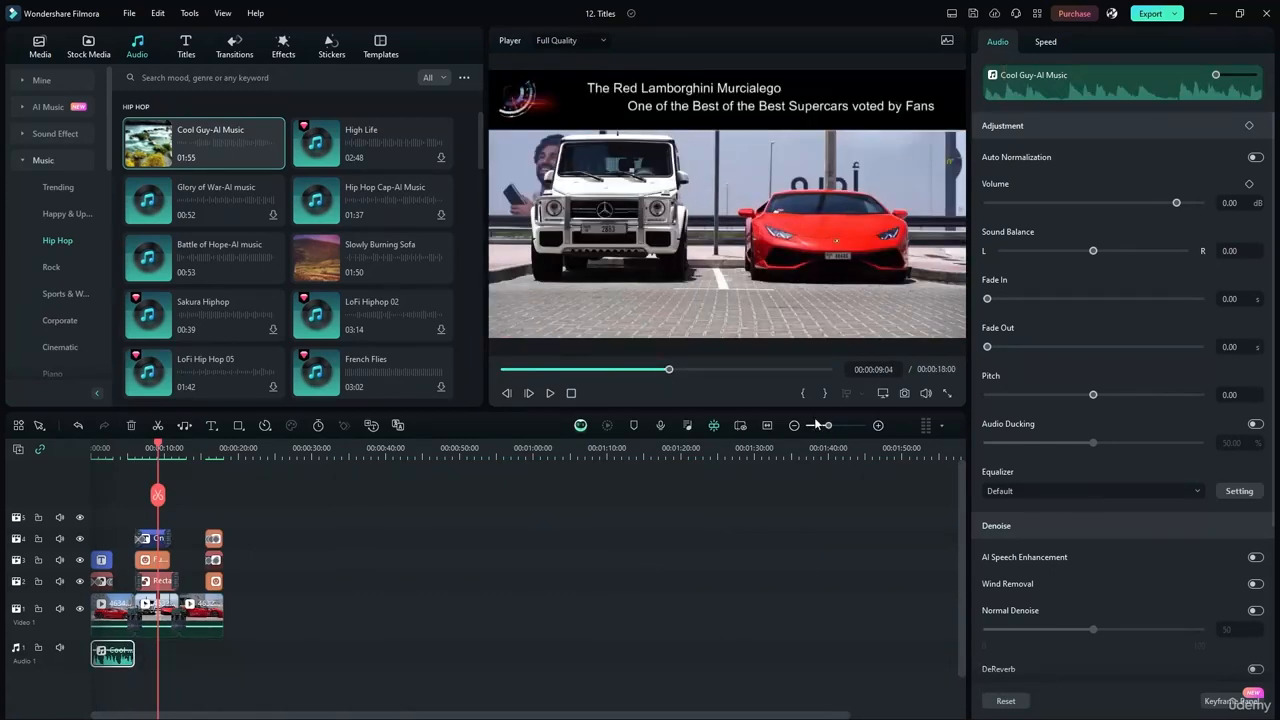
pyautogui.click(764, 427)
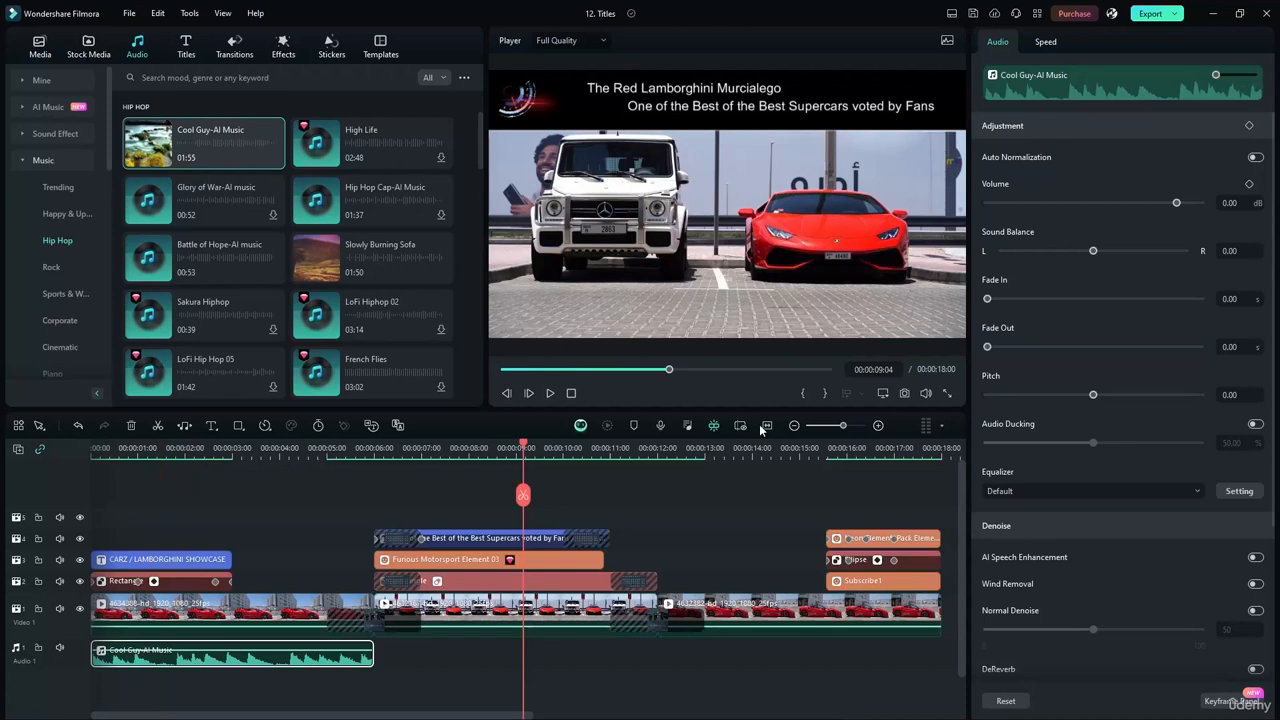
pyautogui.click(372, 657)
# - Preview the "High Life" track and place it on the first audio track directly after Cool Guy-AI Music, at 00:00:06:00
pyautogui.click(319, 147)
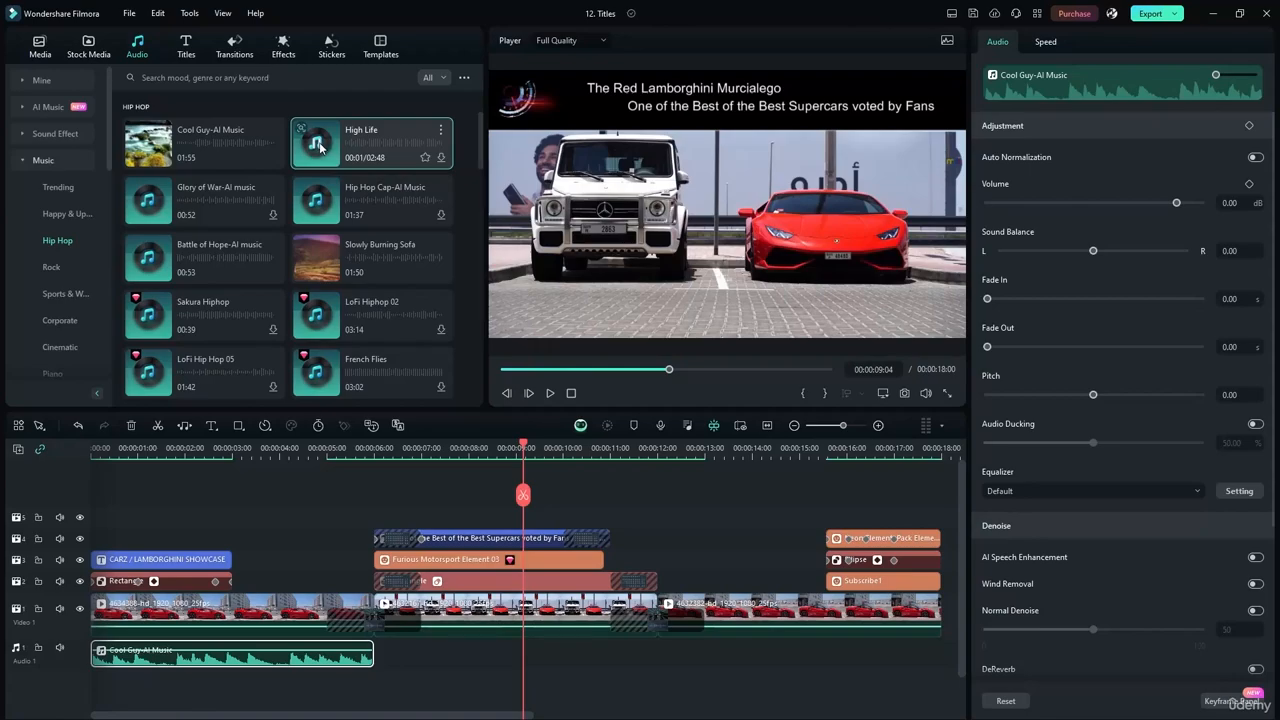
pyautogui.moveTo(329, 147); pyautogui.dragTo(604, 648)
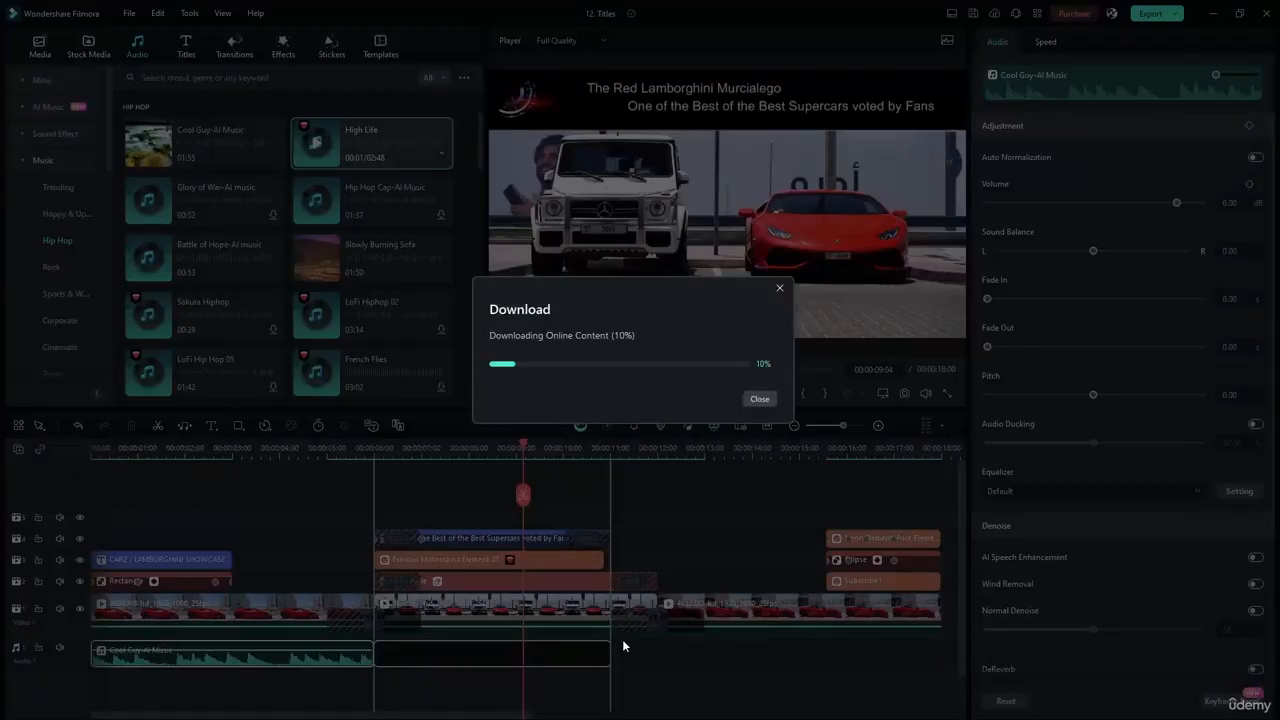
pyautogui.click(759, 400)
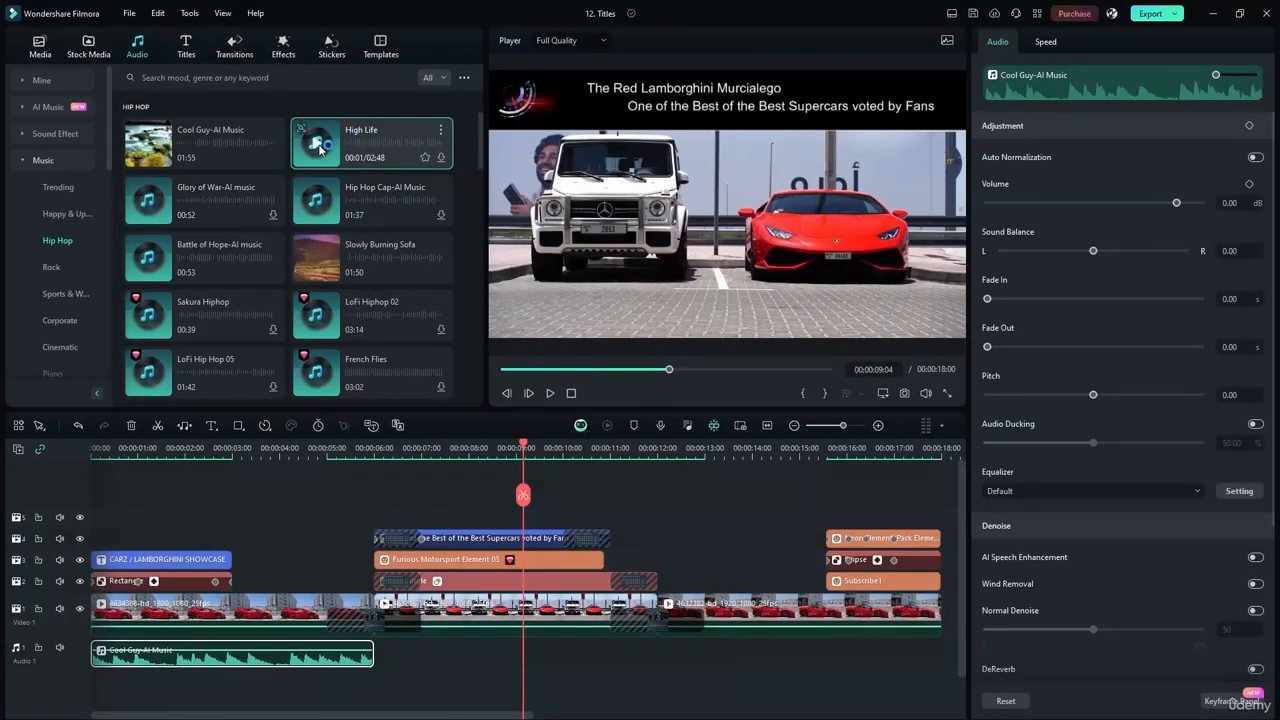
pyautogui.moveTo(320, 148); pyautogui.dragTo(428, 650)
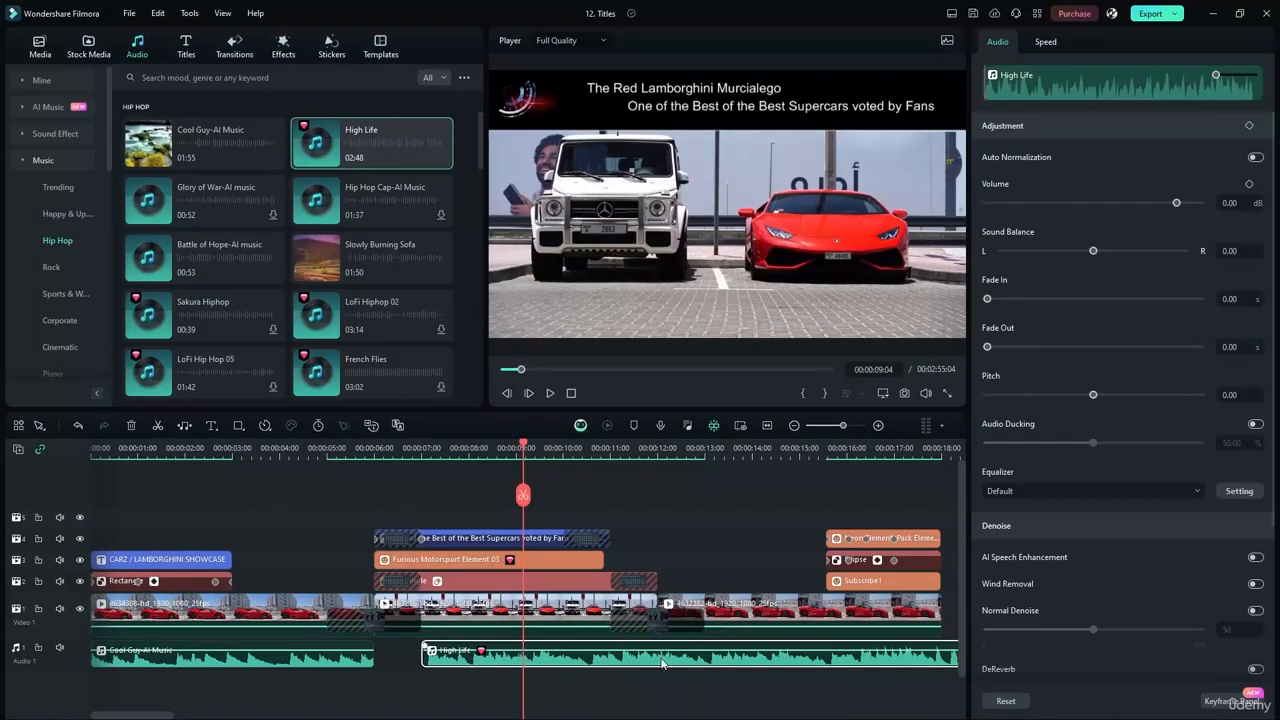
pyautogui.moveTo(660, 655); pyautogui.dragTo(612, 655)
# - Trim the High Life clip so it ends with the second car clip at 00:00:12:00
pyautogui.click(770, 426)
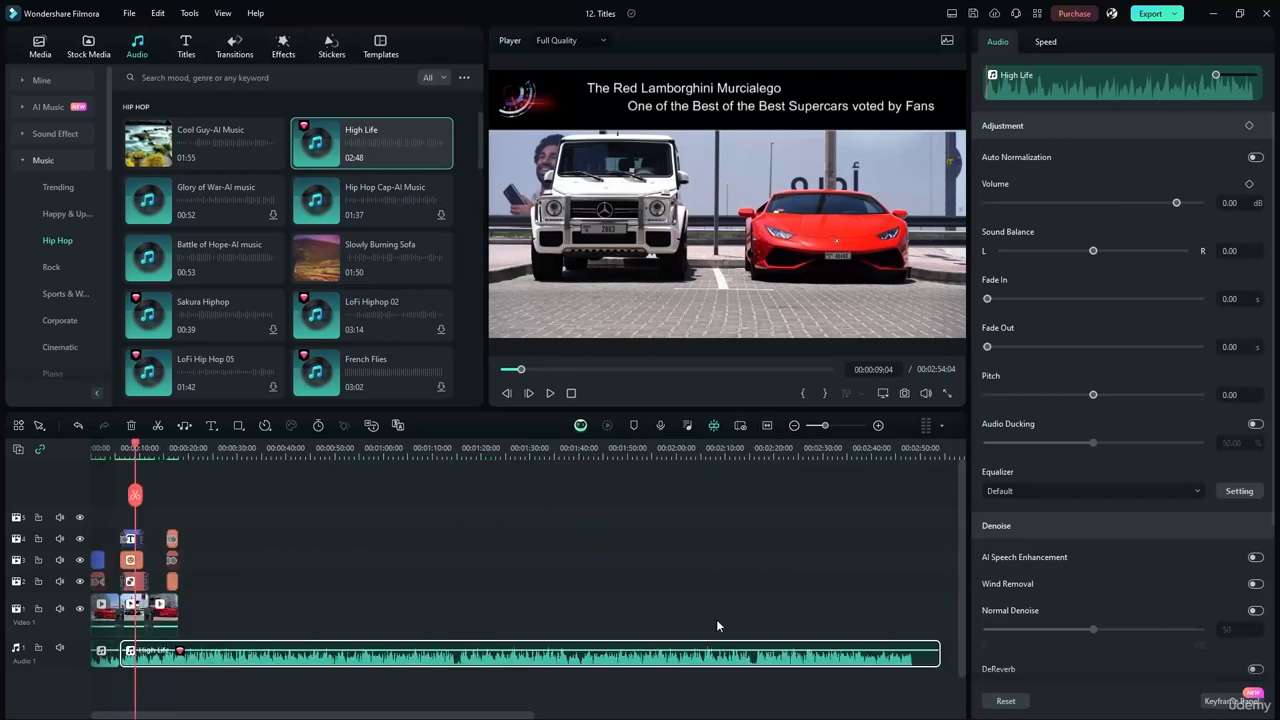
pyautogui.moveTo(938, 652); pyautogui.dragTo(148, 652)
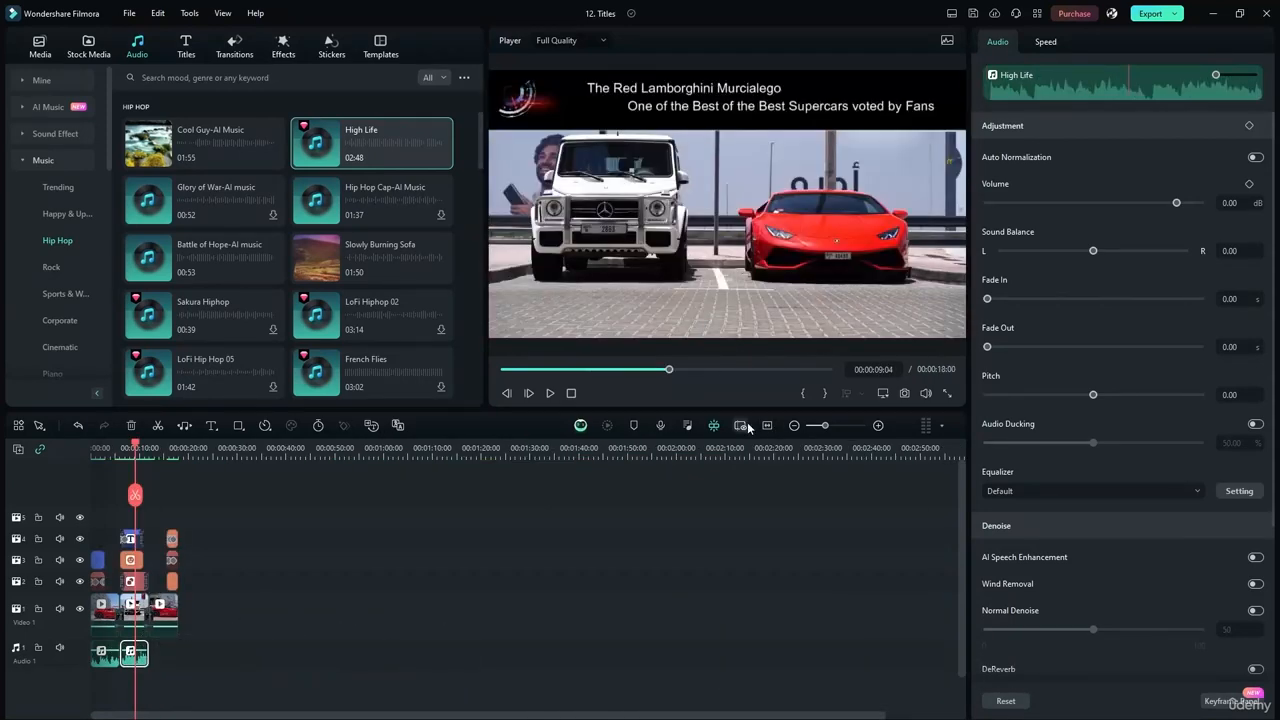
pyautogui.click(763, 426)
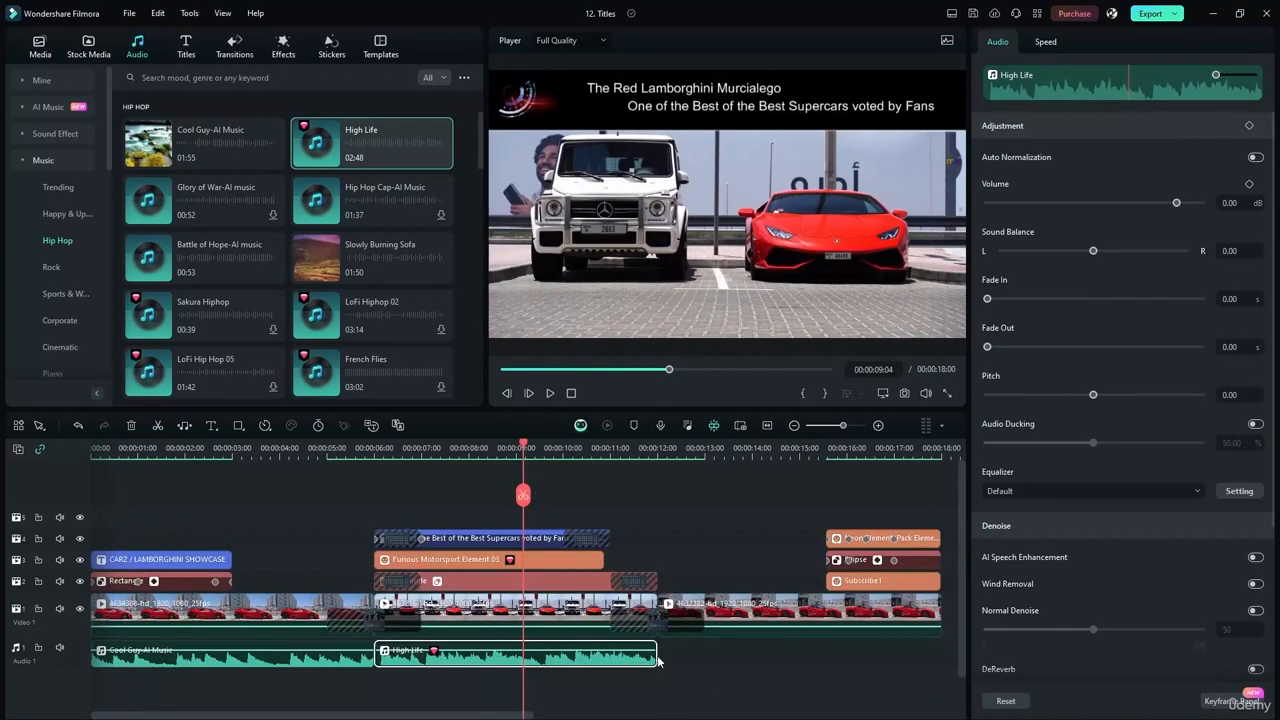
pyautogui.moveTo(657, 658); pyautogui.dragTo(658, 647)
# - Preview the LoFi Hiphop 02 and Sakura Hiphop tracks, and move the High Life clip under the third car clip, starting at 00:00:12:00
pyautogui.click(312, 320)
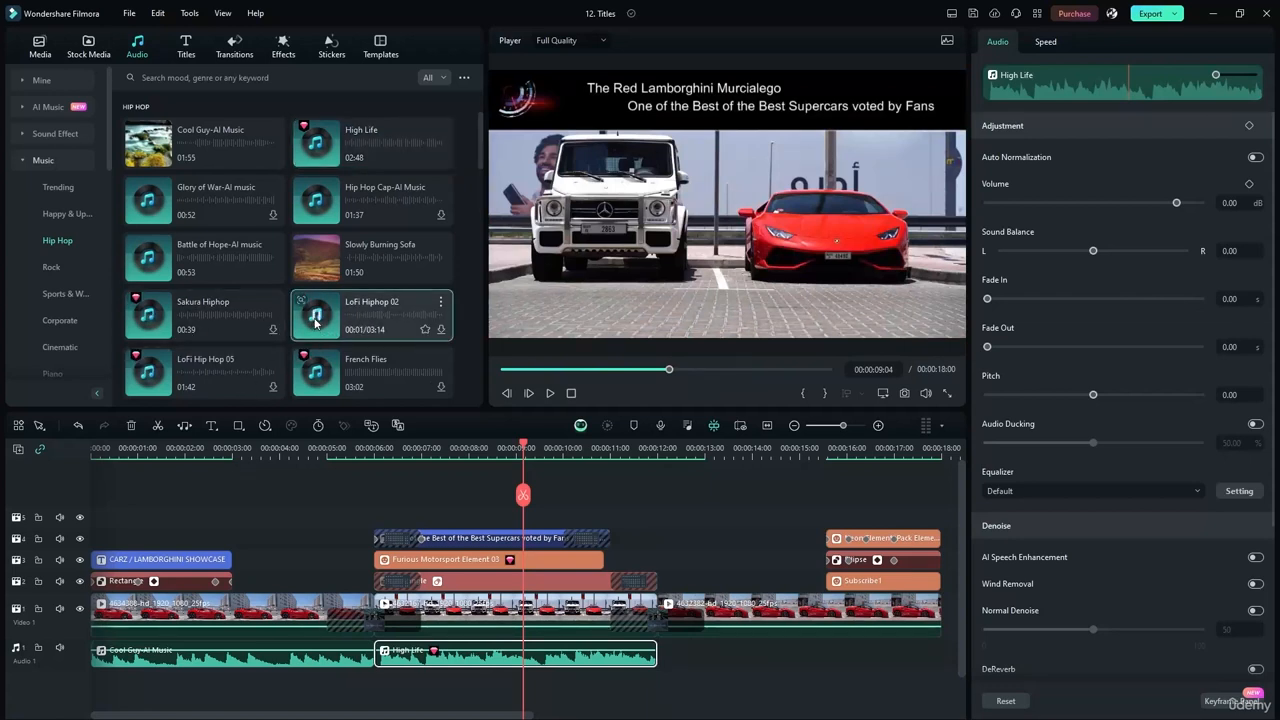
pyautogui.click(153, 315)
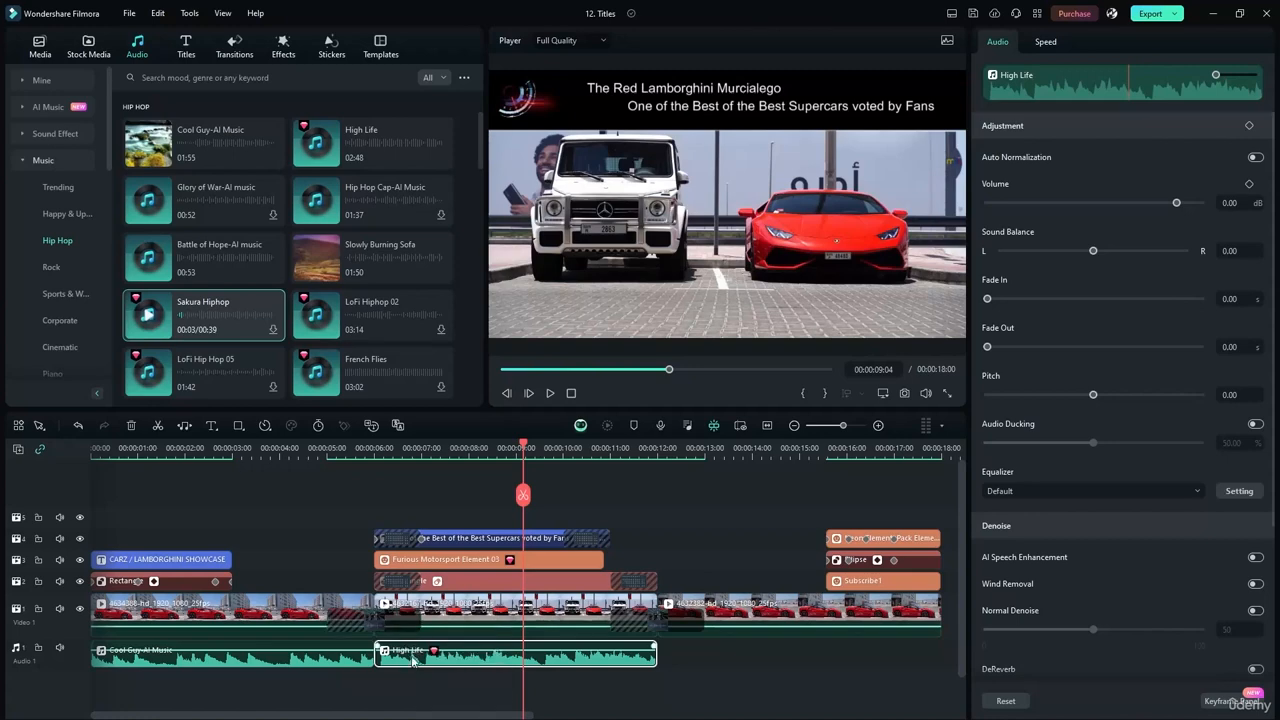
pyautogui.moveTo(445, 665); pyautogui.dragTo(729, 665)
# - Add "Sakura Hiphop" to a second audio track at 00:00:06:00 and trim it to the second car clip's end at 00:00:12:00
pyautogui.moveTo(148, 315); pyautogui.dragTo(380, 685)
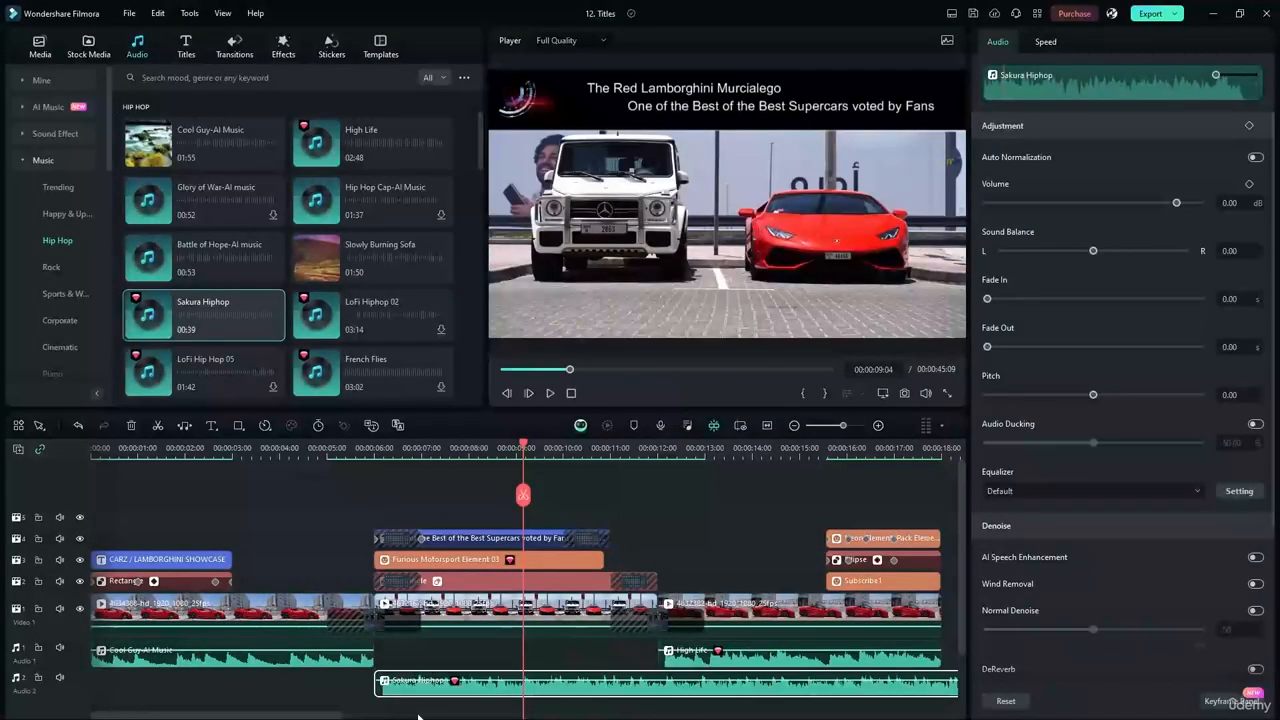
pyautogui.click(767, 427)
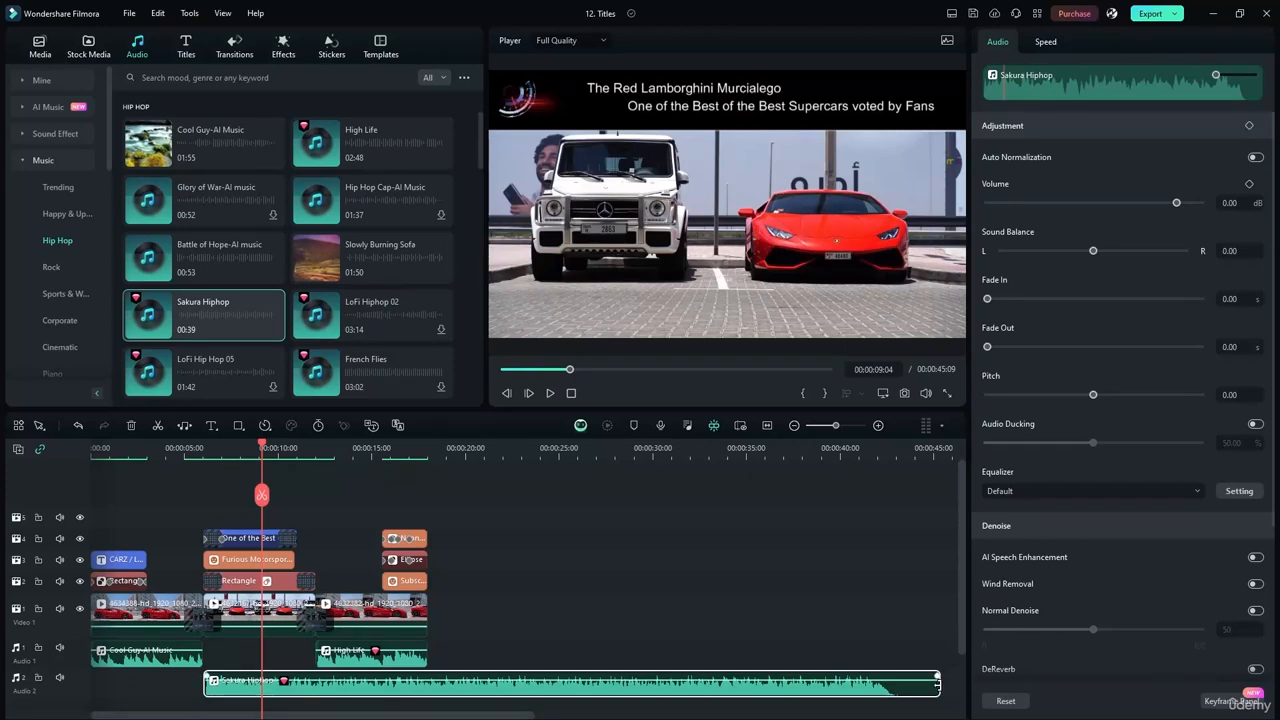
pyautogui.moveTo(938, 683); pyautogui.dragTo(314, 683)
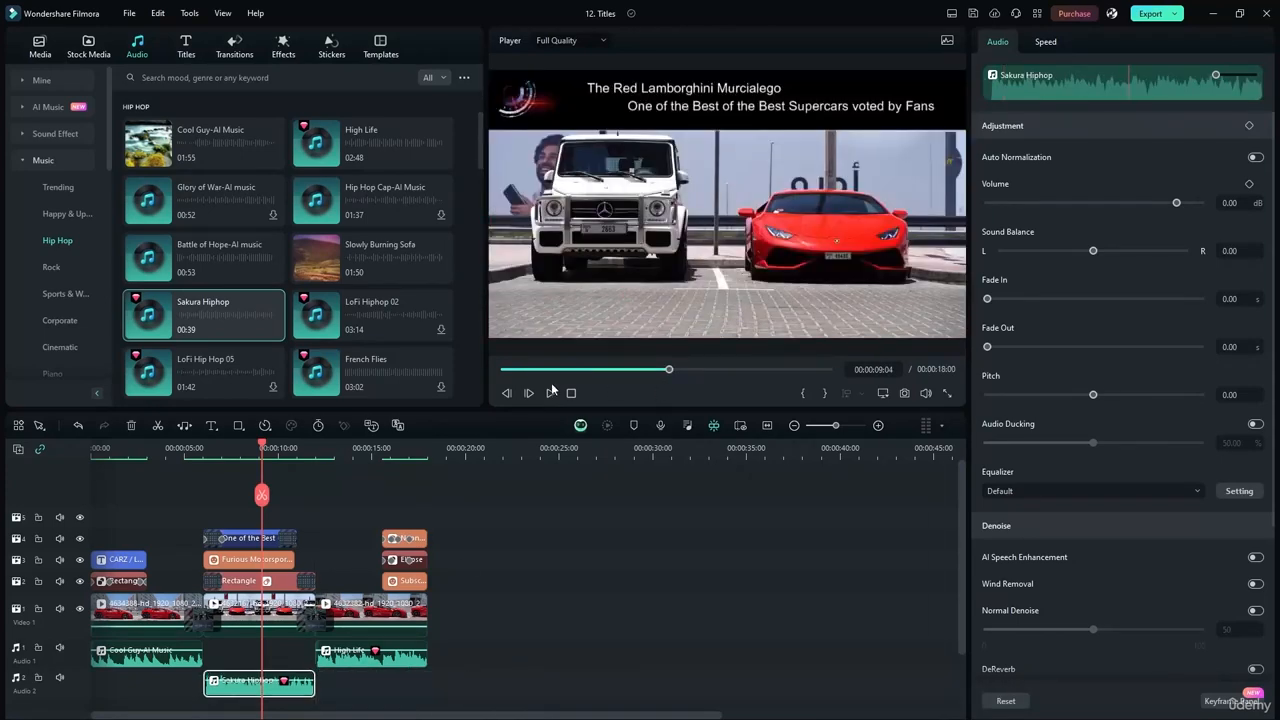
# - Try to move the Sakura Hiphop clip up to the first audio track, and undo the last changes
pyautogui.click(767, 427)
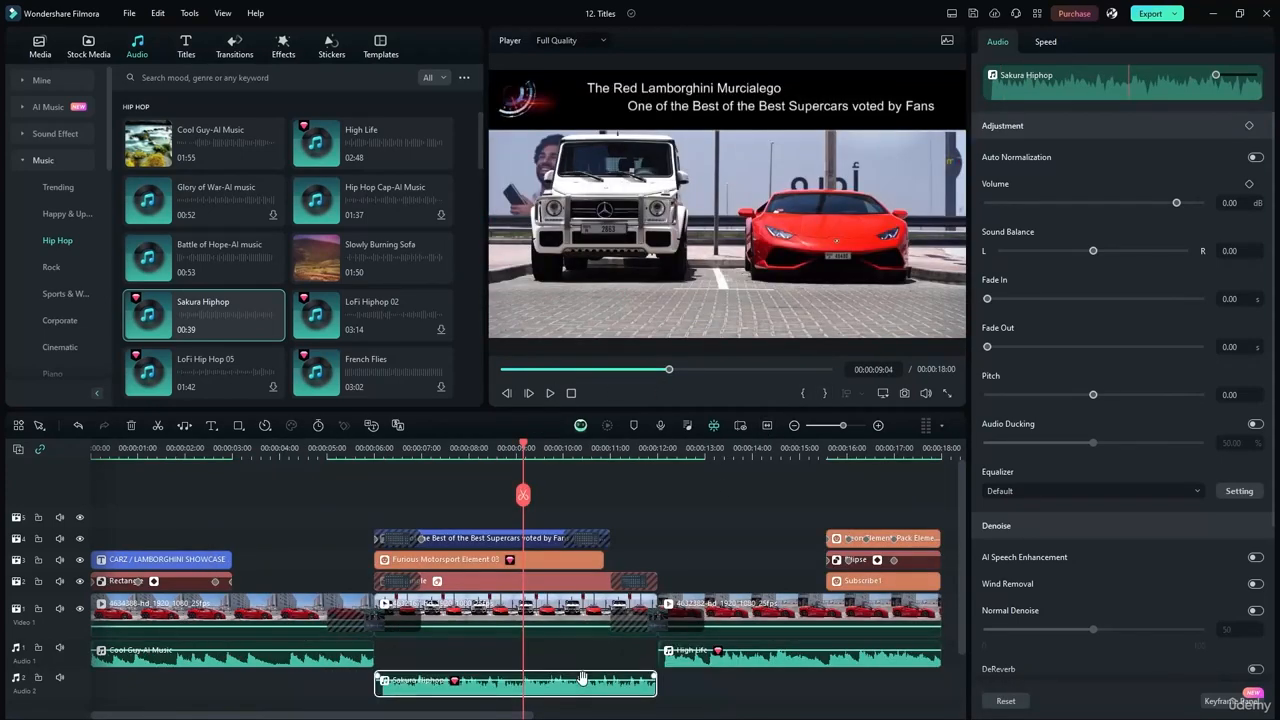
pyautogui.moveTo(637, 685); pyautogui.dragTo(637, 663)
pyautogui.hotkey('ctrl', 'z')
pyautogui.click(766, 524)
pyautogui.hotkey('ctrl', 'z')
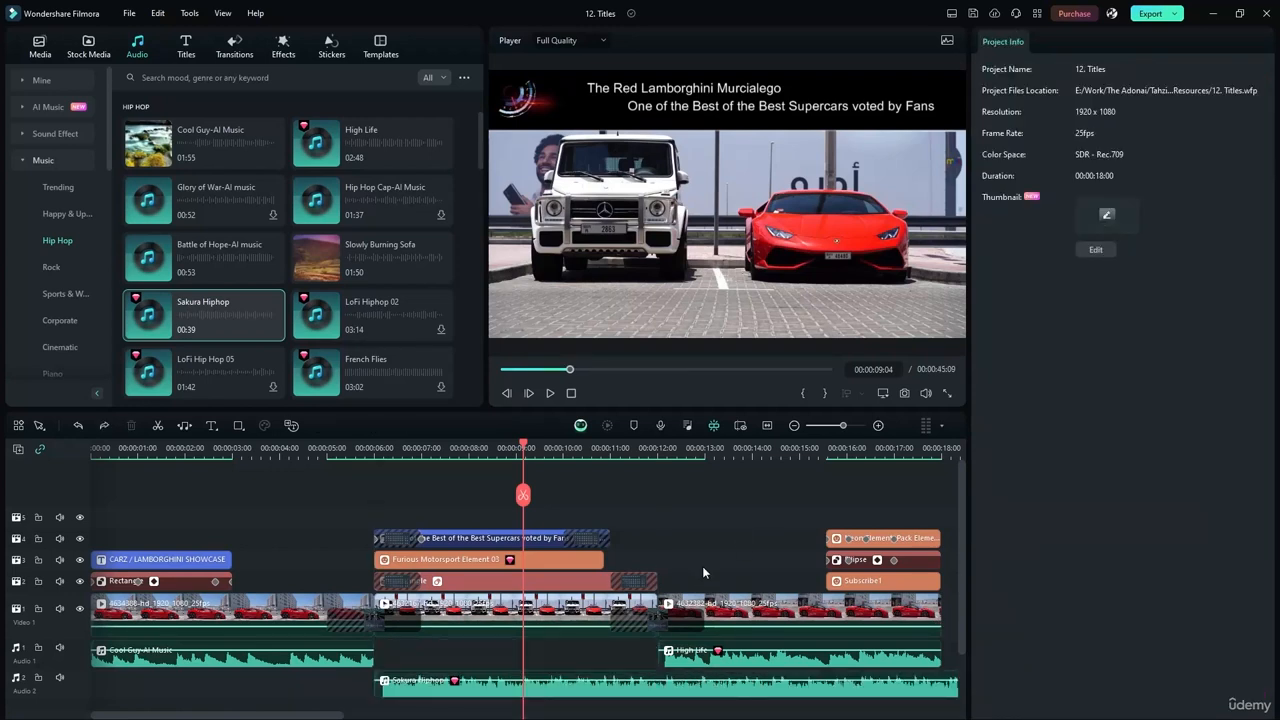
# - Trim the Sakura Hiphop clip to end at 00:00:12:00 and move it onto the first audio track between Cool Guy-AI Music and High Life
pyautogui.scroll(-6, 644, 646)
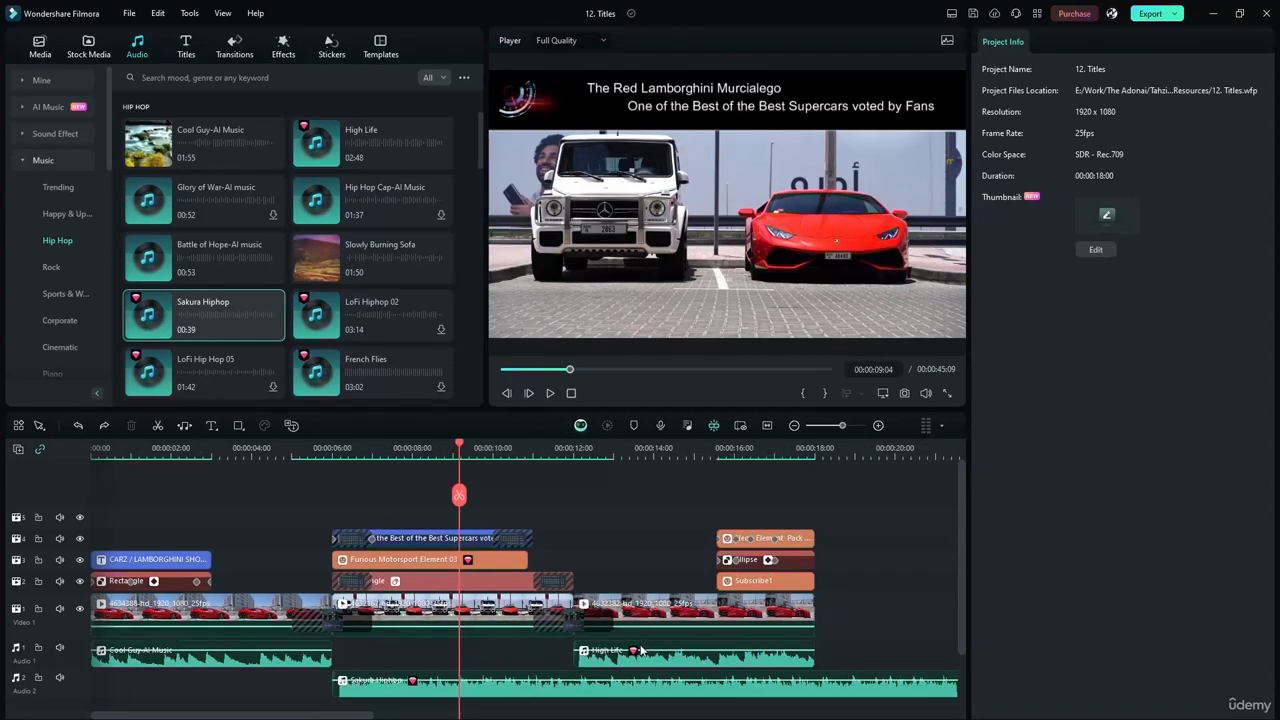
pyautogui.moveTo(905, 690); pyautogui.dragTo(307, 689)
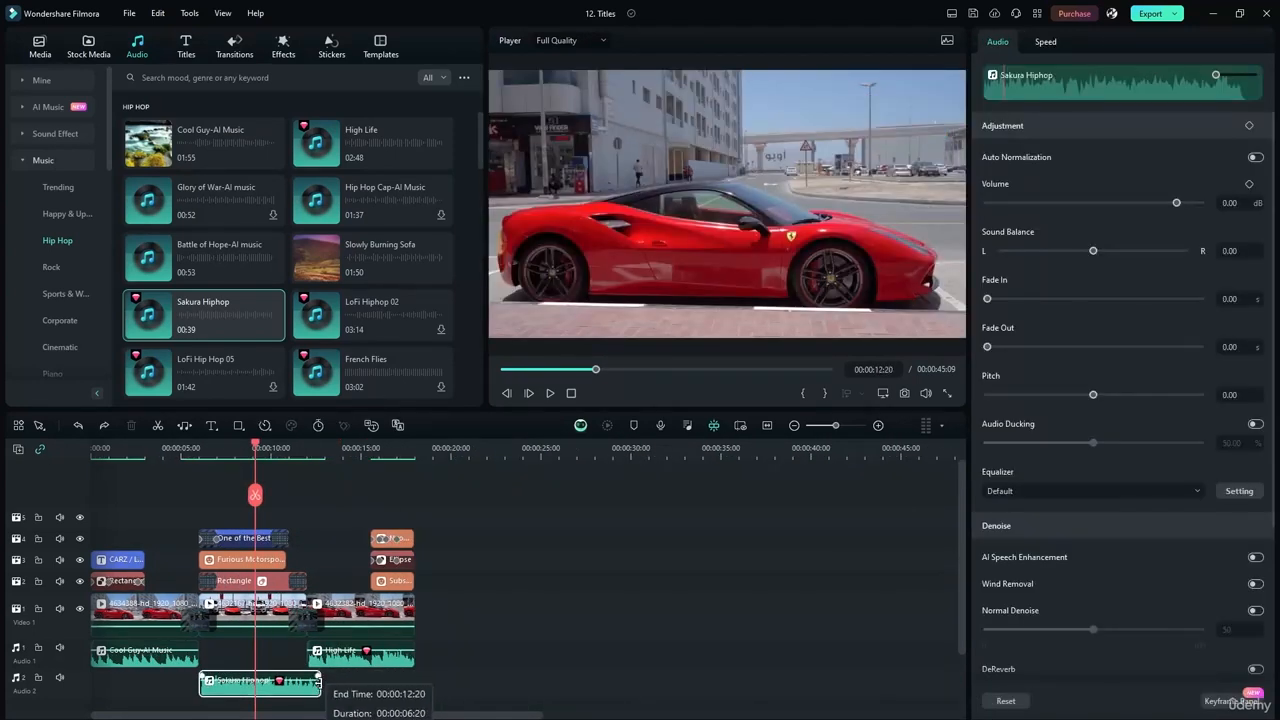
pyautogui.scroll(3, 312, 662)
pyautogui.scroll(3, 312, 662)
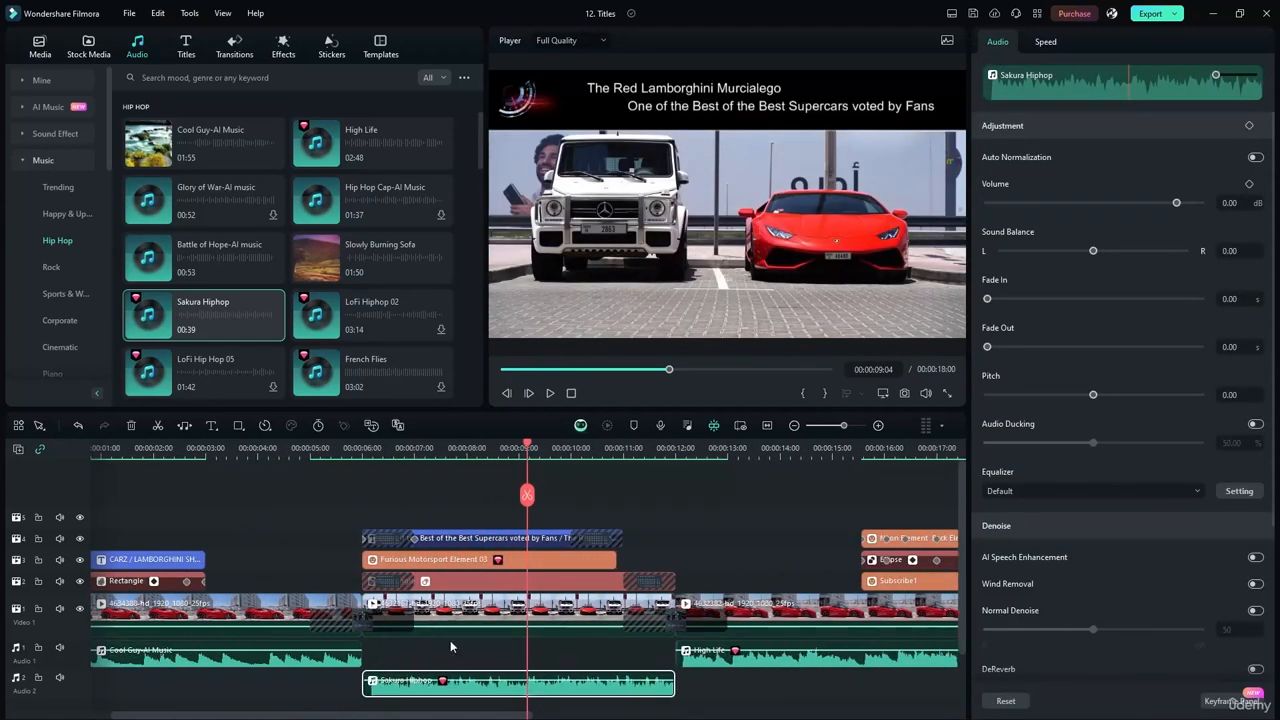
pyautogui.moveTo(506, 680); pyautogui.dragTo(510, 652)
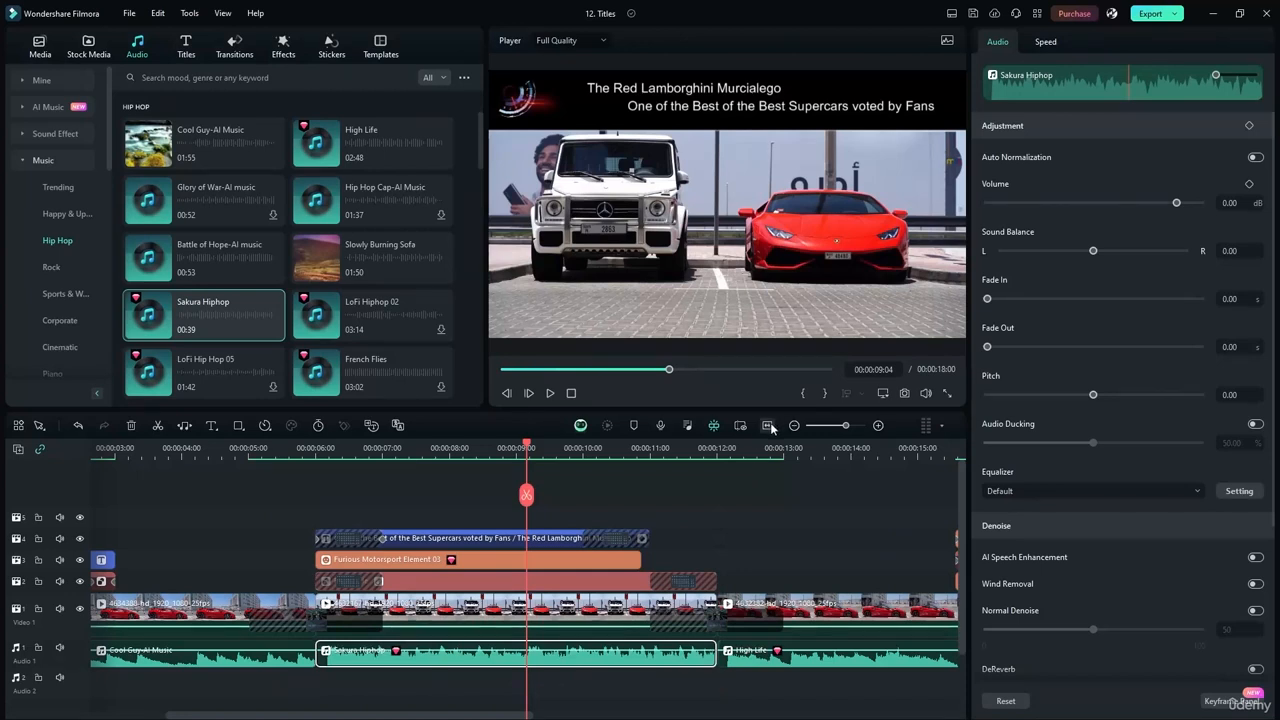
# - Play the video from the beginning to check how the three music clips follow one another
pyautogui.click(767, 425)
pyautogui.moveTo(522, 443); pyautogui.dragTo(17, 427)
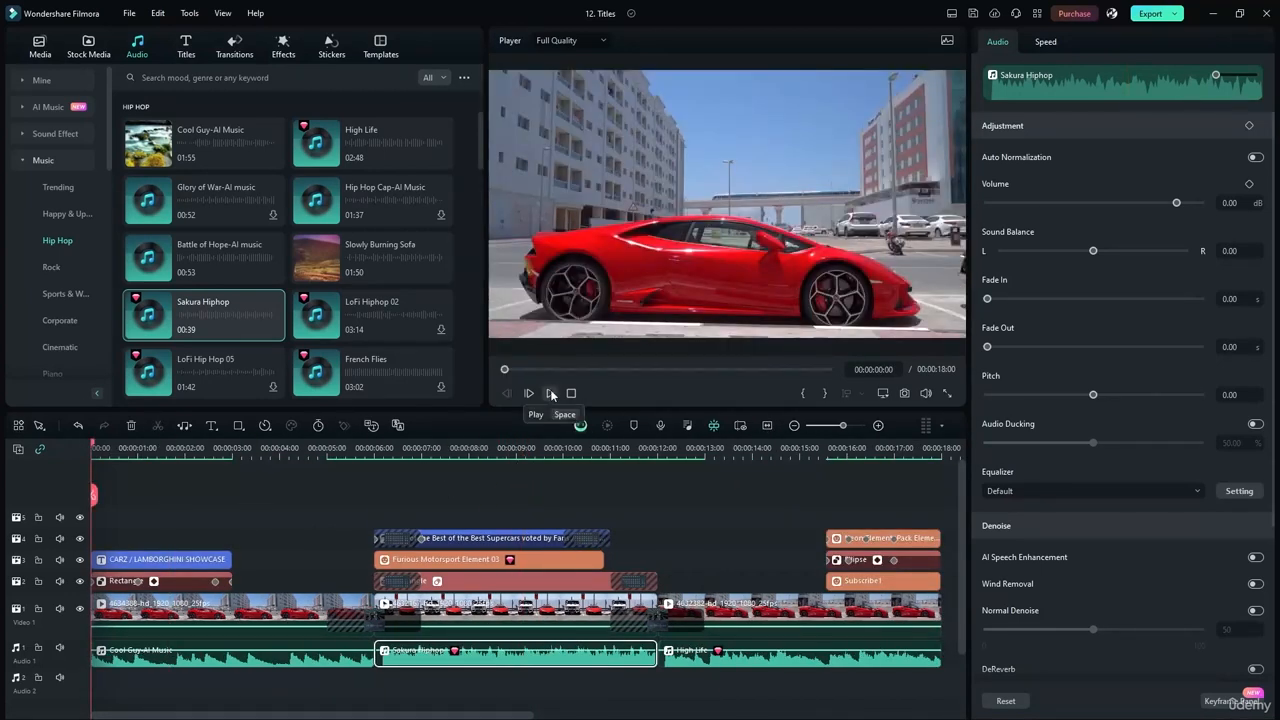
pyautogui.click(549, 393)
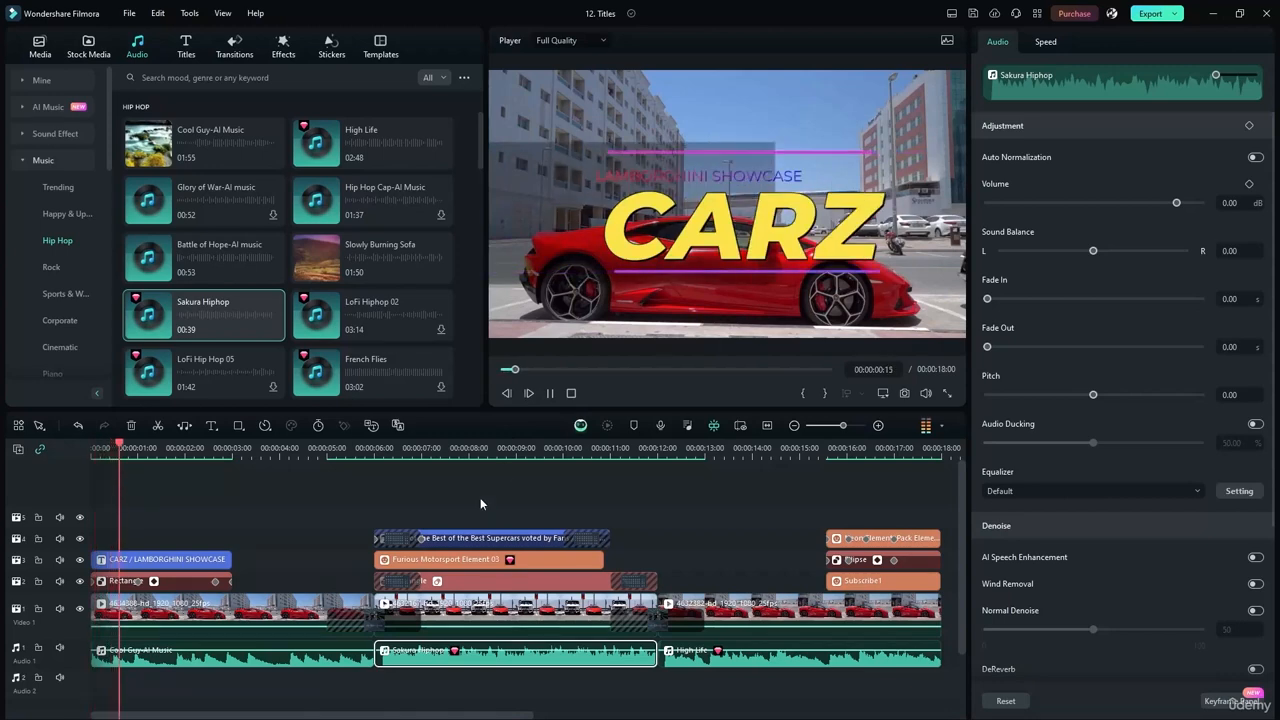
pyautogui.click(482, 493)
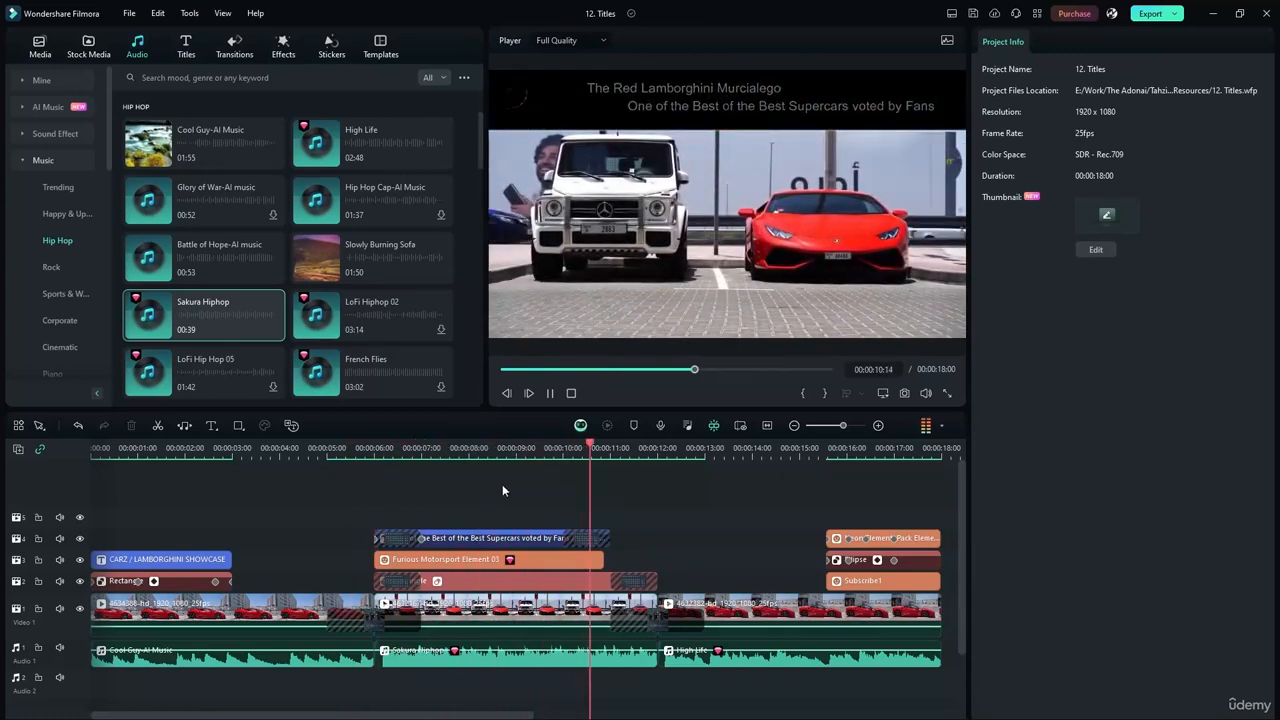
pyautogui.moveTo(924, 396)
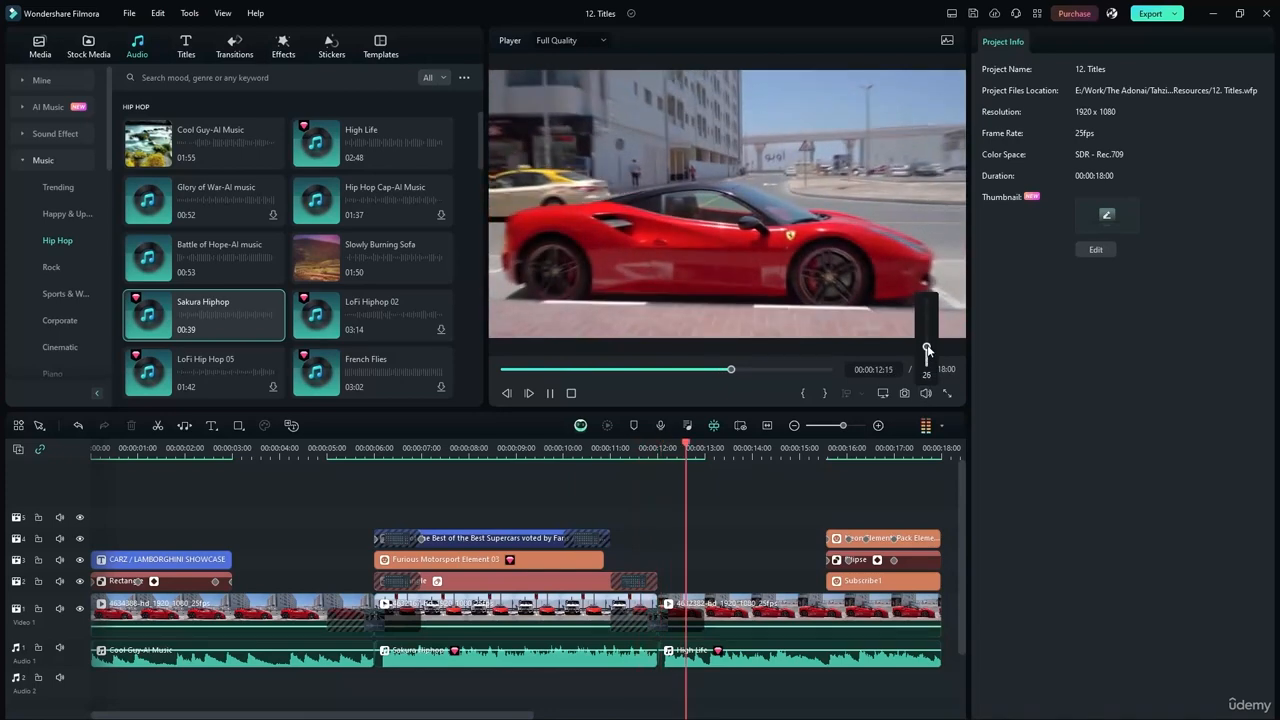
pyautogui.click(586, 495)
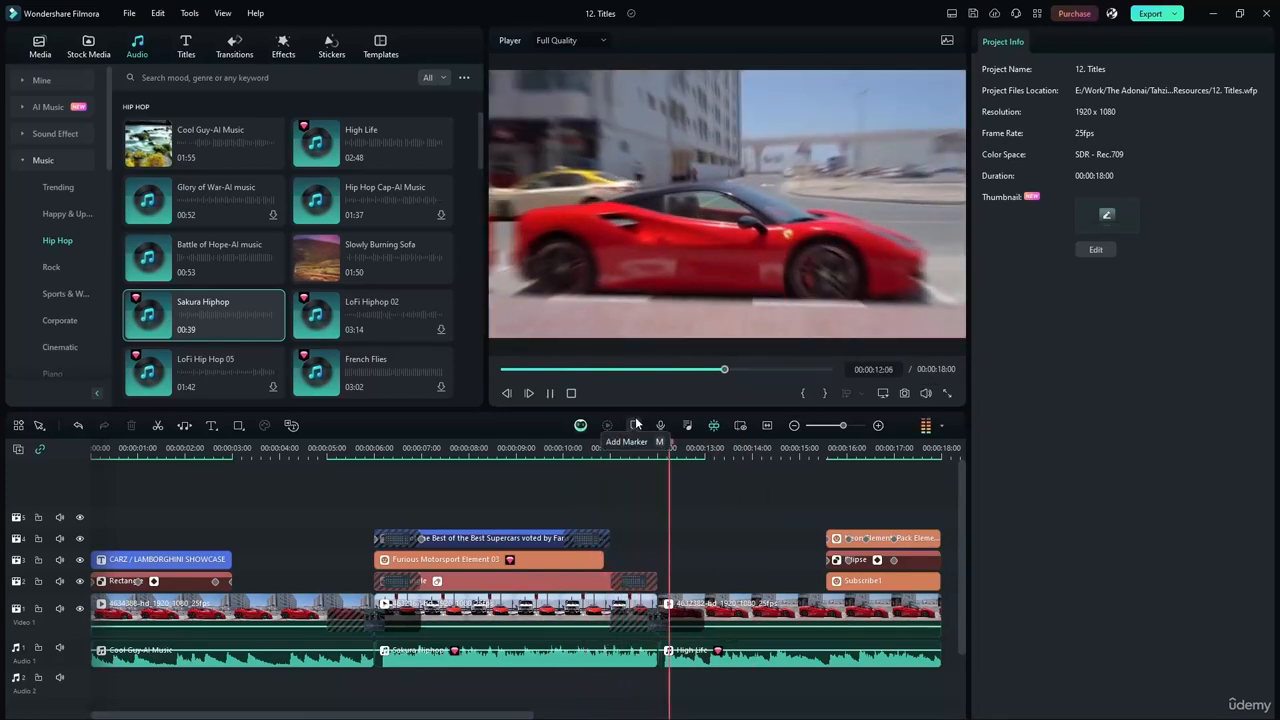
pyautogui.click(549, 394)
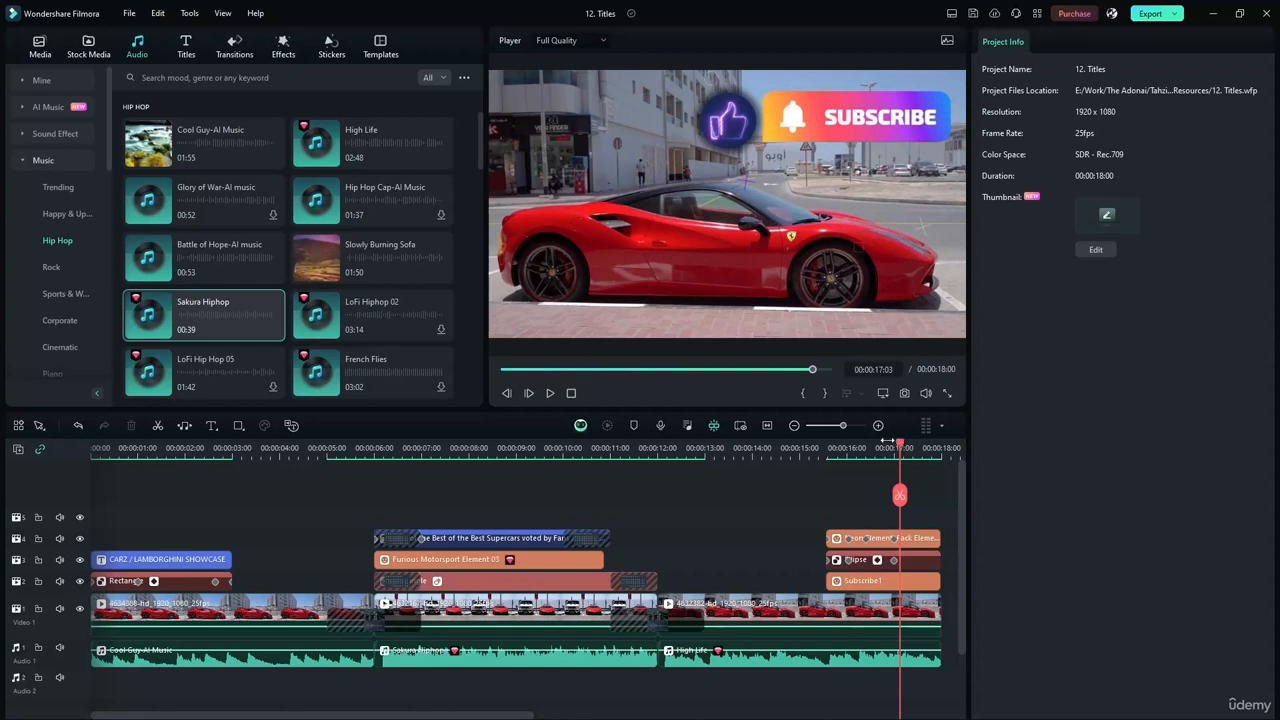
# - Add a Logarithmic Fade audio transition at both joins between the three music clips, around 00:00:06:00 and 00:00:12:00
pyautogui.click(236, 47)
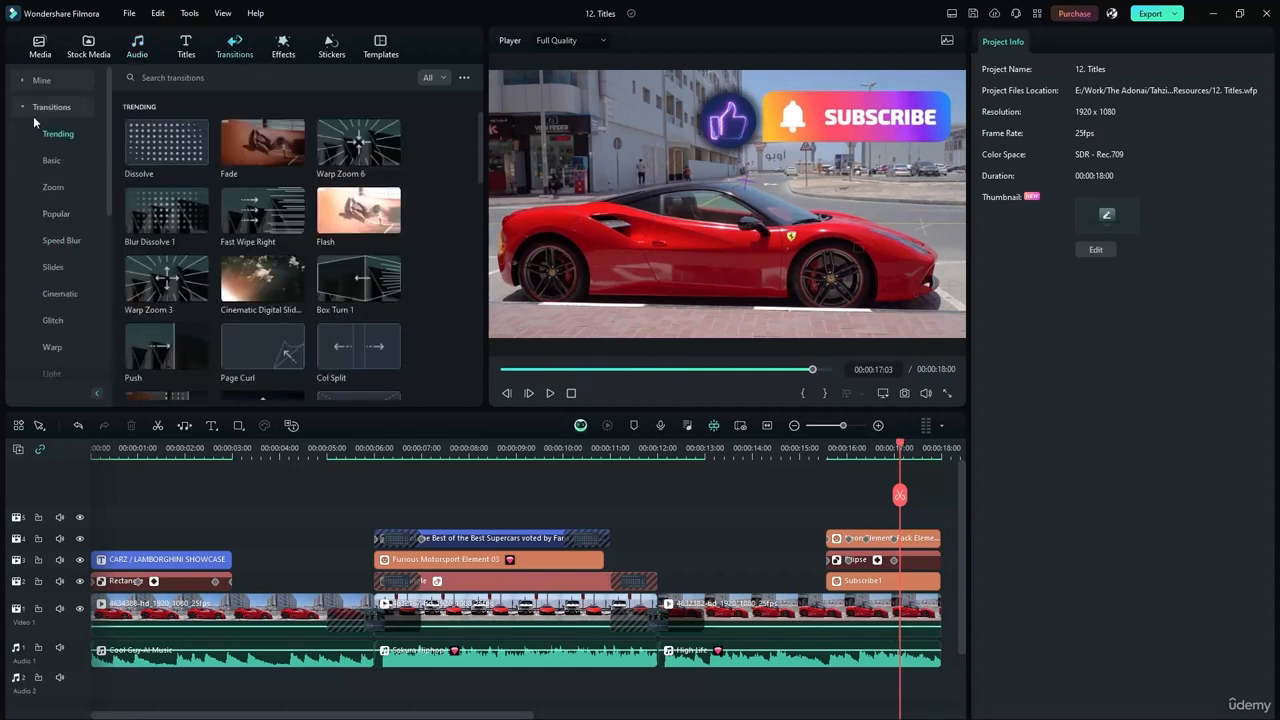
pyautogui.click(33, 112)
pyautogui.click(60, 133)
pyautogui.moveTo(156, 191); pyautogui.dragTo(365, 658)
pyautogui.moveTo(180, 224); pyautogui.dragTo(685, 650)
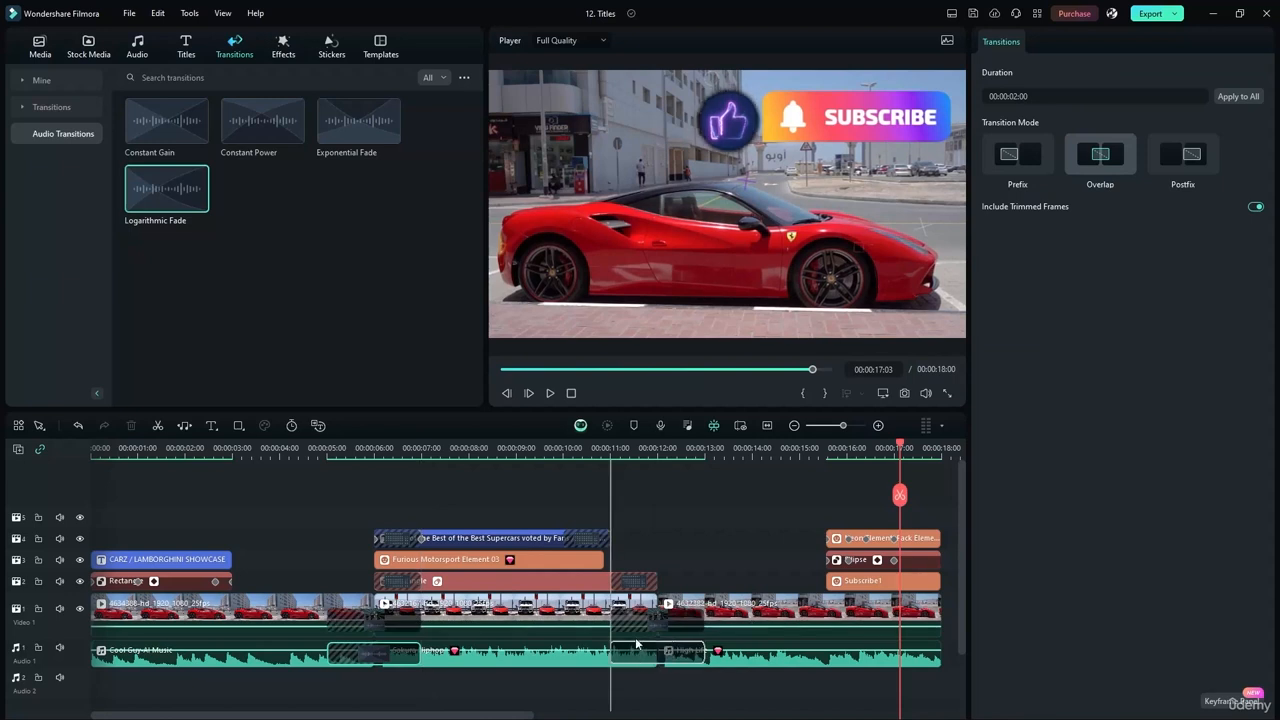
# - Play the video from the beginning to check the Logarithmic Fade transitions between the music clips
pyautogui.moveTo(897, 447); pyautogui.dragTo(44, 487)
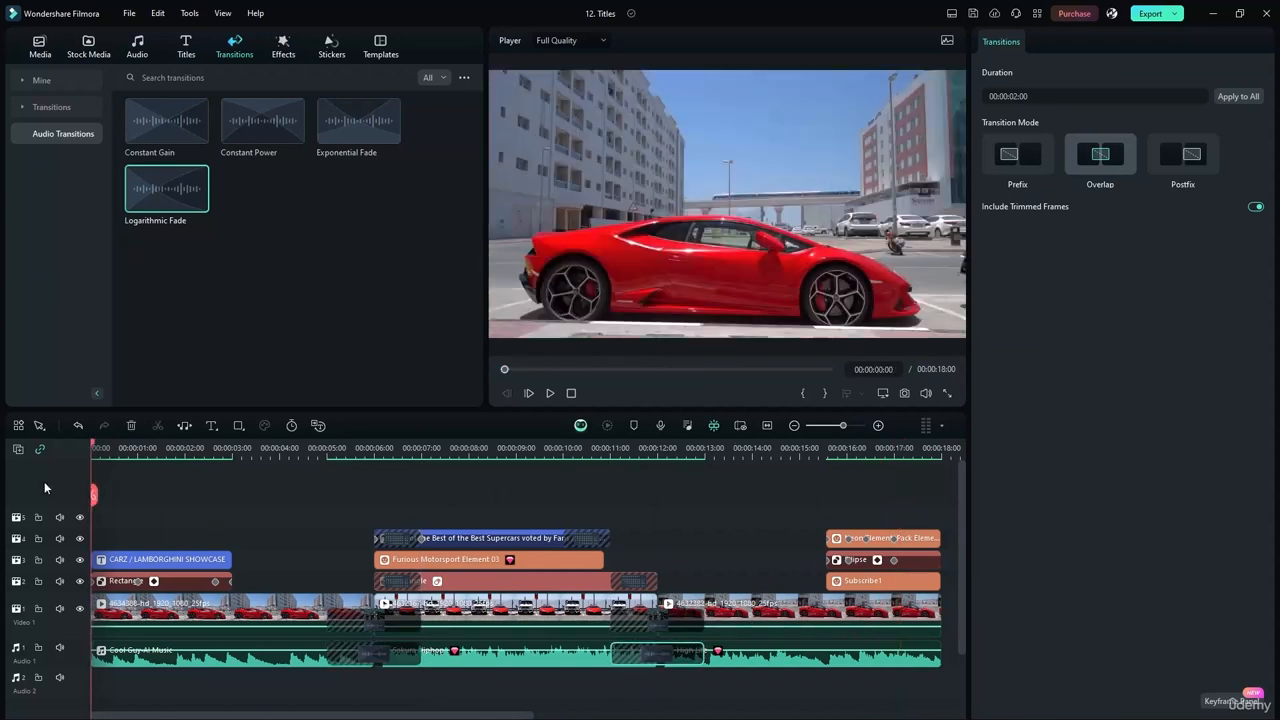
pyautogui.click(550, 393)
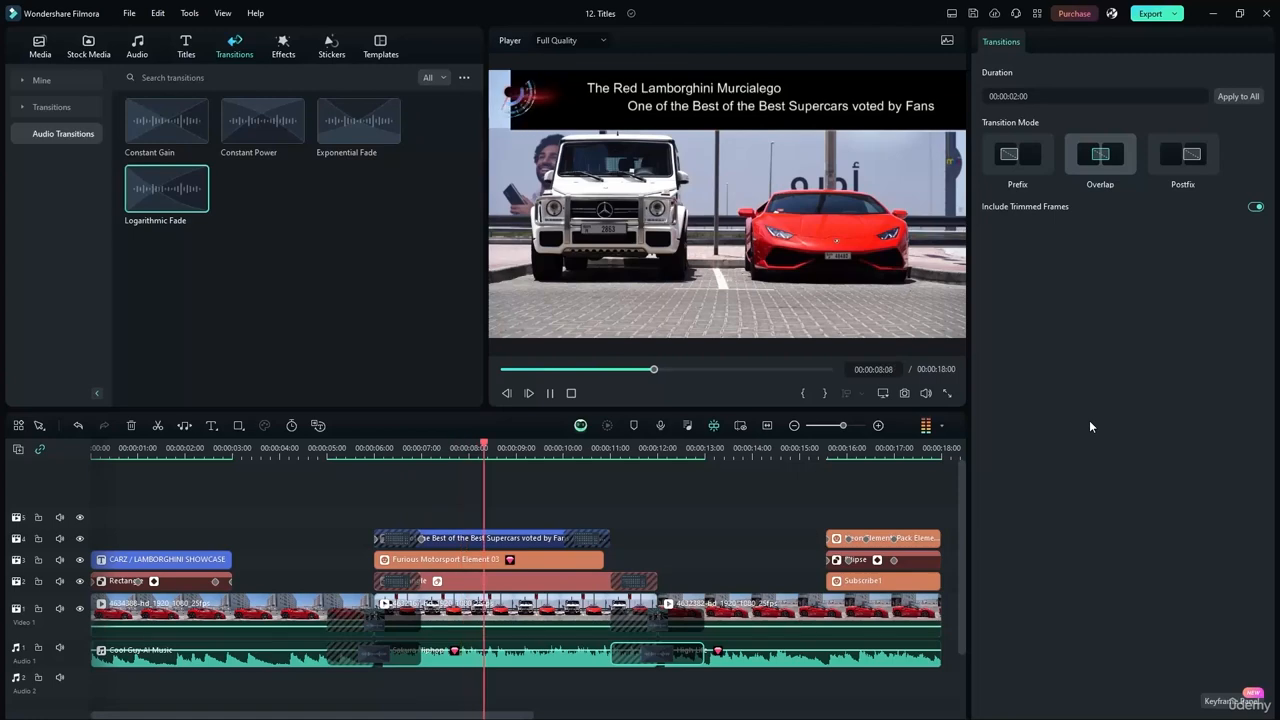
pyautogui.click(495, 657)
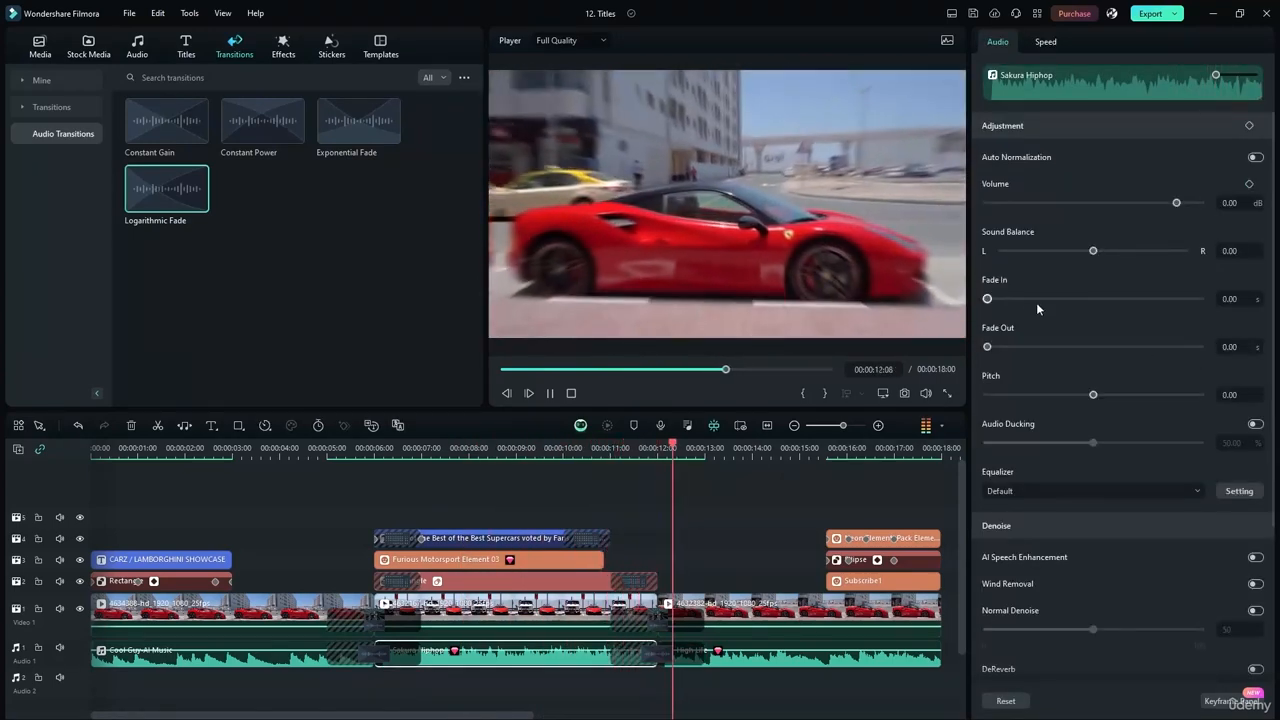
pyautogui.click(548, 393)
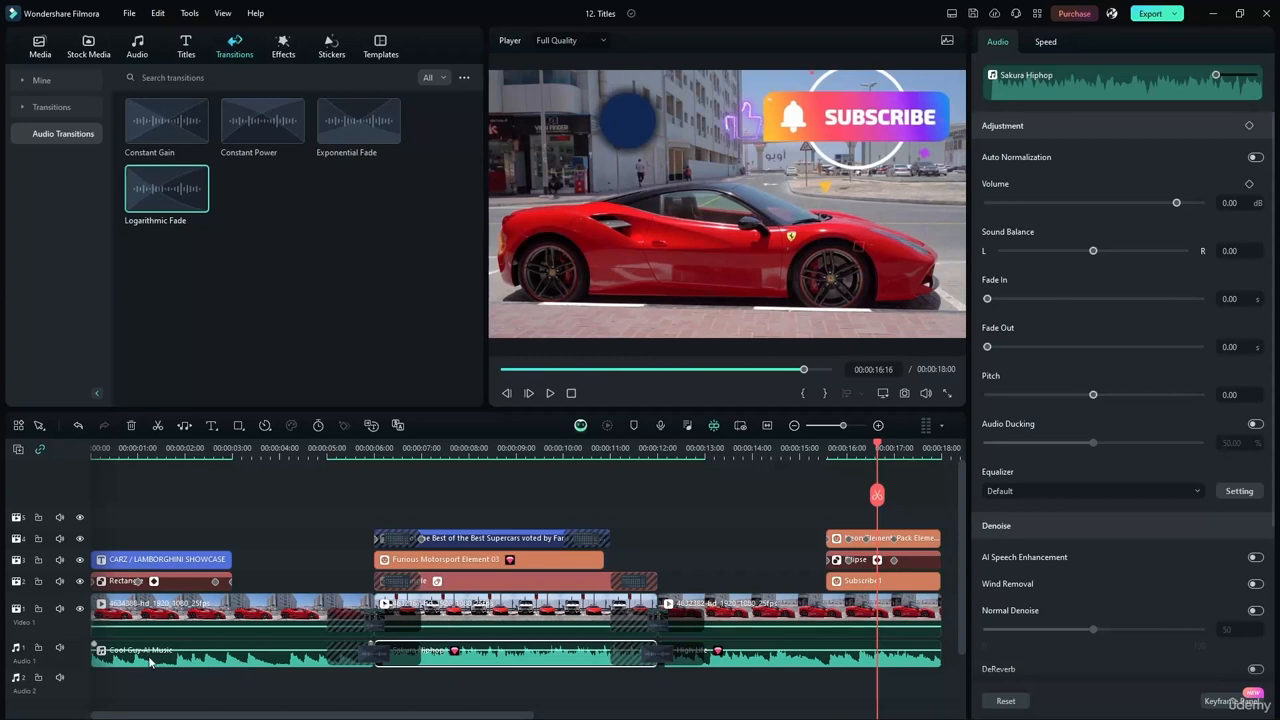
# - Set the Cool Guy-AI Music clip's volume to 12.00 dB and play the video from the start through the first music change
pyautogui.click(297, 663)
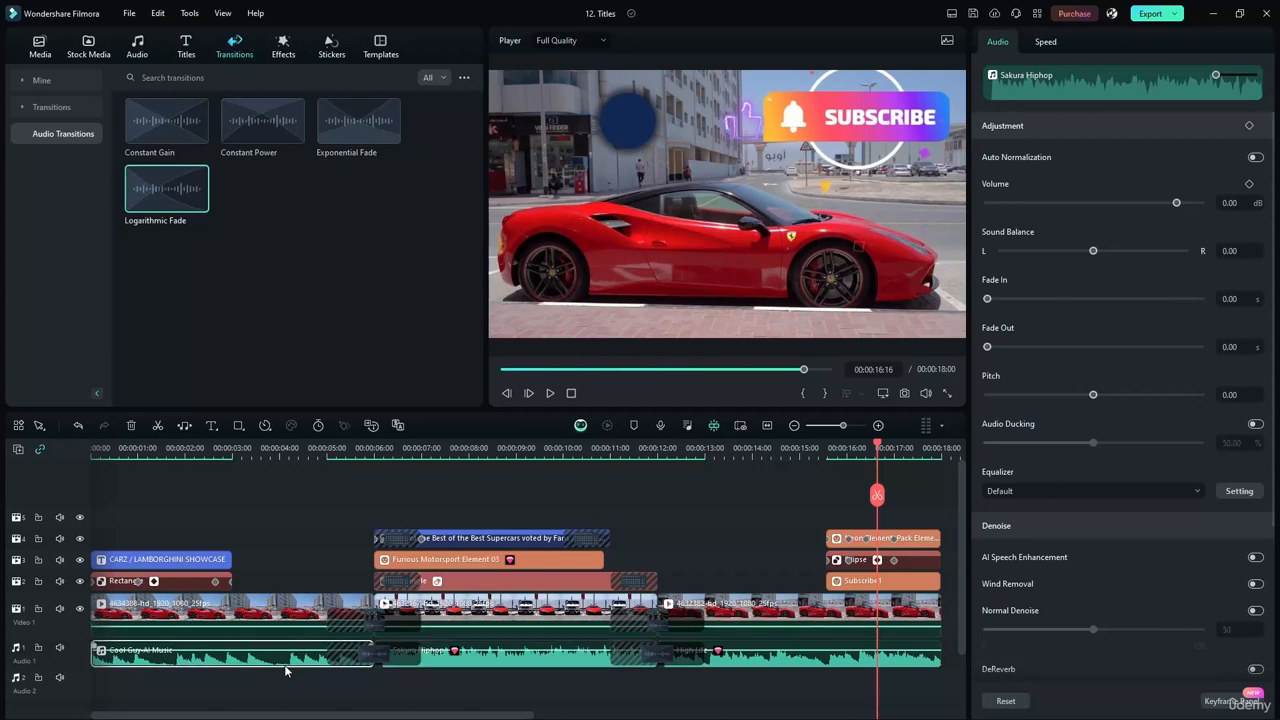
pyautogui.moveTo(261, 655); pyautogui.dragTo(261, 643)
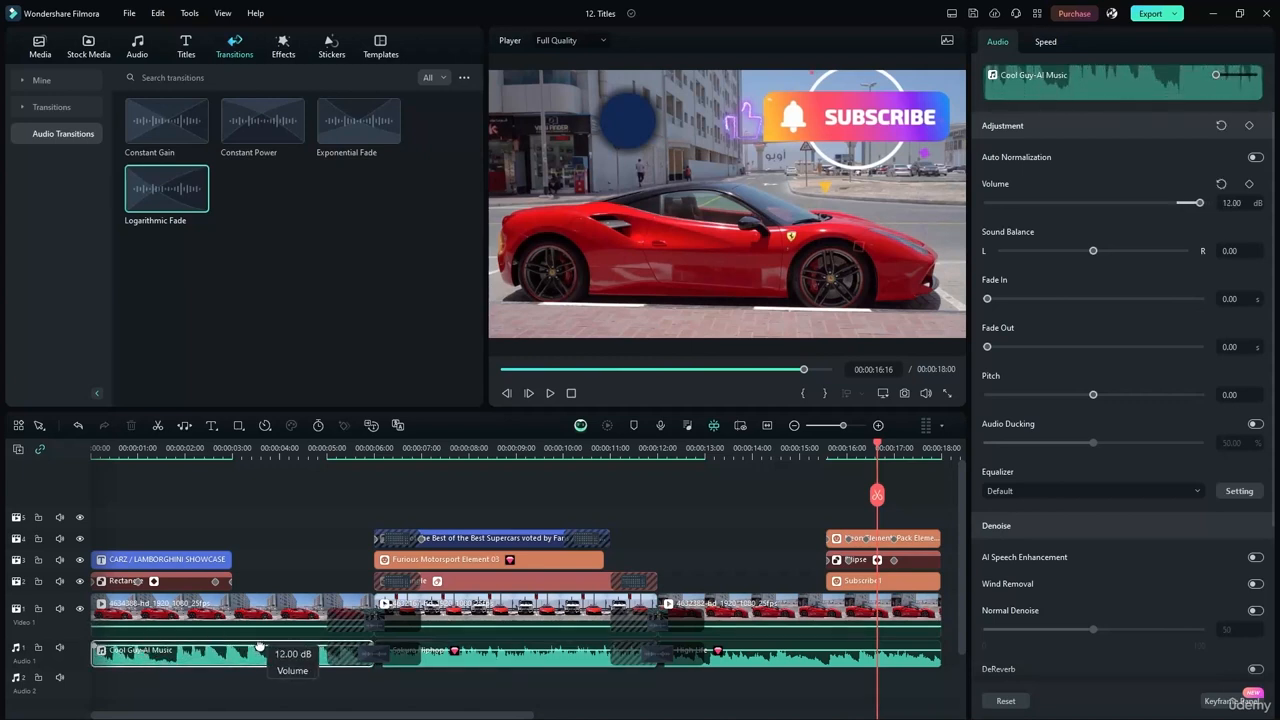
pyautogui.moveTo(877, 447); pyautogui.dragTo(92, 447)
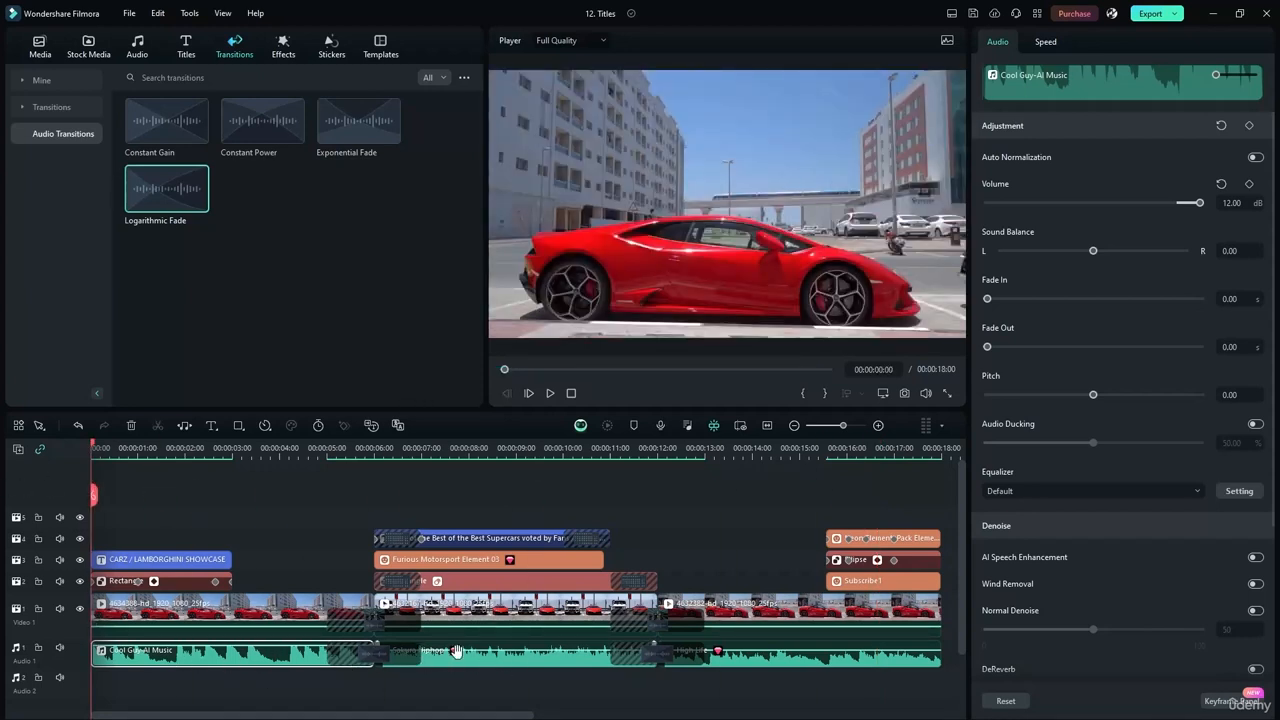
pyautogui.click(549, 394)
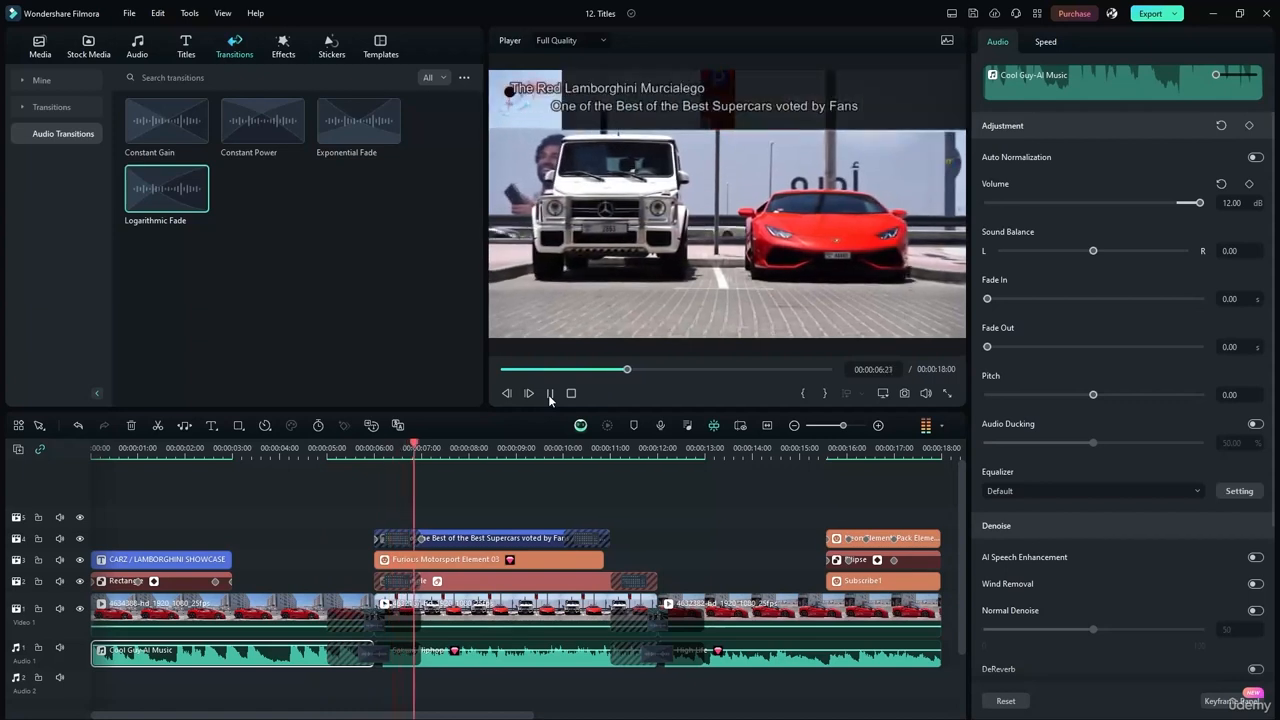
pyautogui.click(548, 394)
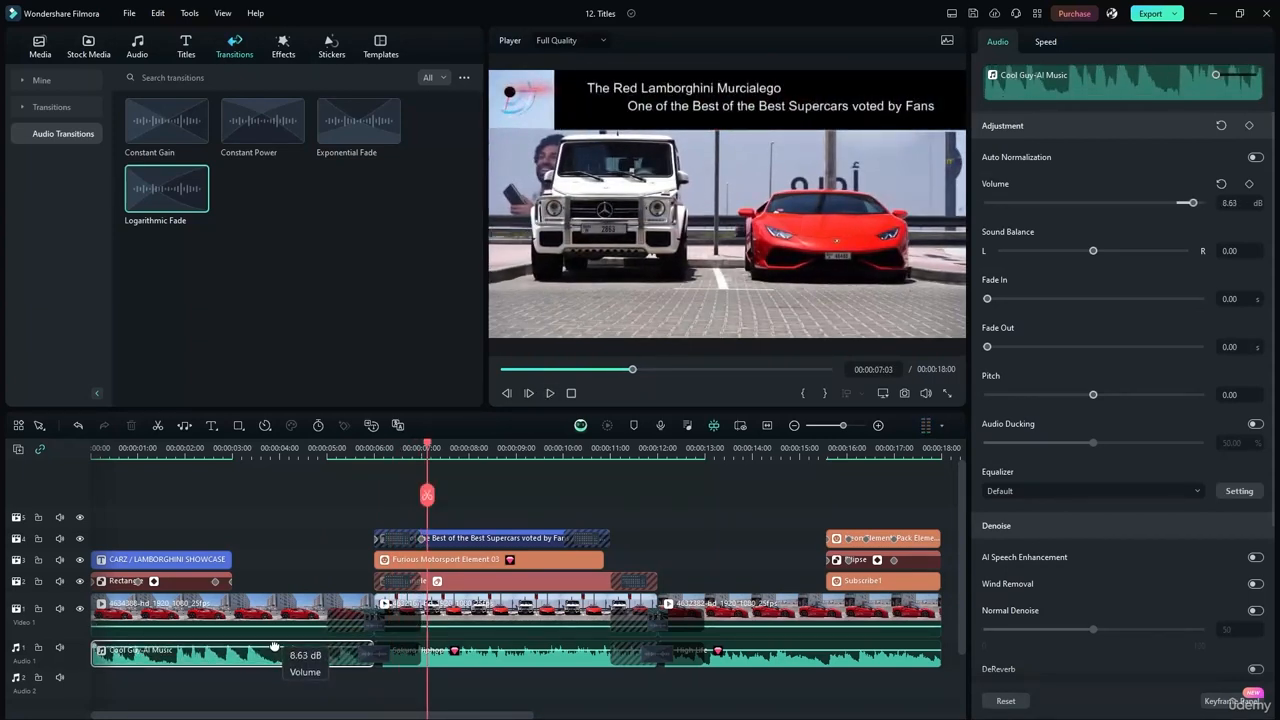
# - Play the video from 00:00:03:08 to check the fade from Cool Guy-AI Music into Sakura Hiphop
pyautogui.click(248, 448)
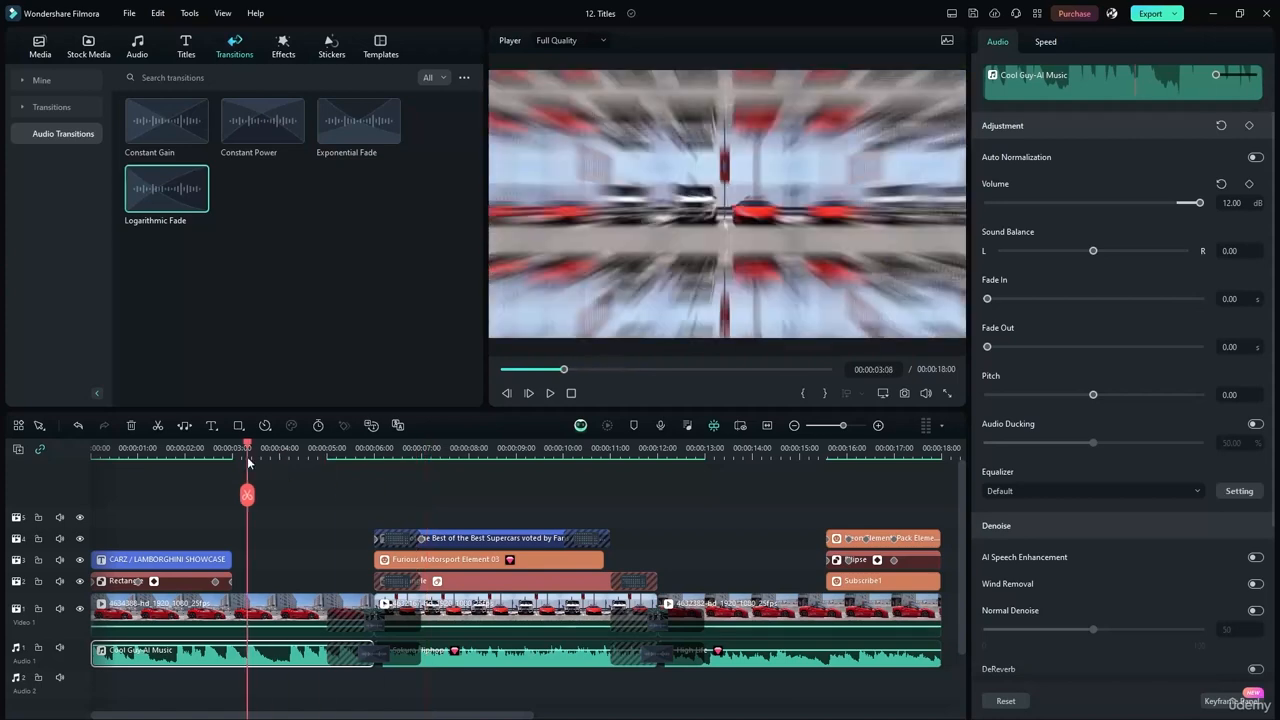
pyautogui.click(553, 393)
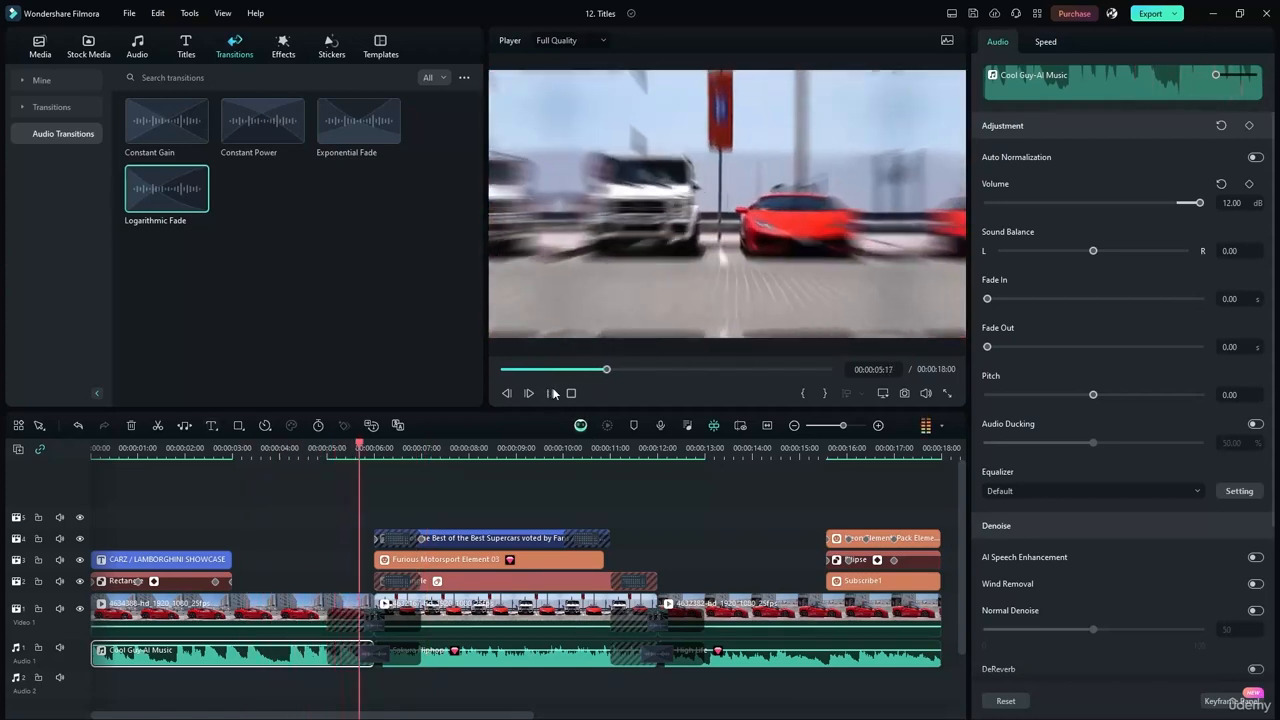
pyautogui.click(553, 393)
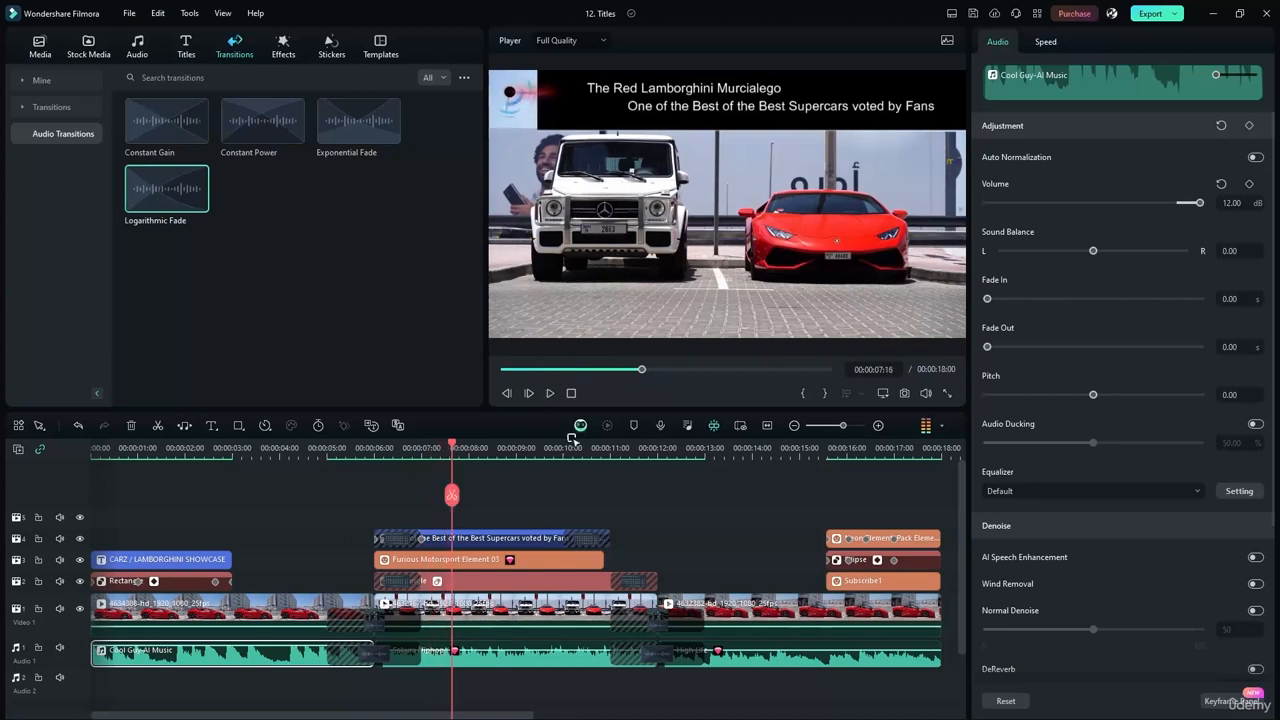
# - Set the High Life clip's volume to 6.94 dB and play through the transition into it
pyautogui.moveTo(757, 654); pyautogui.dragTo(757, 649)
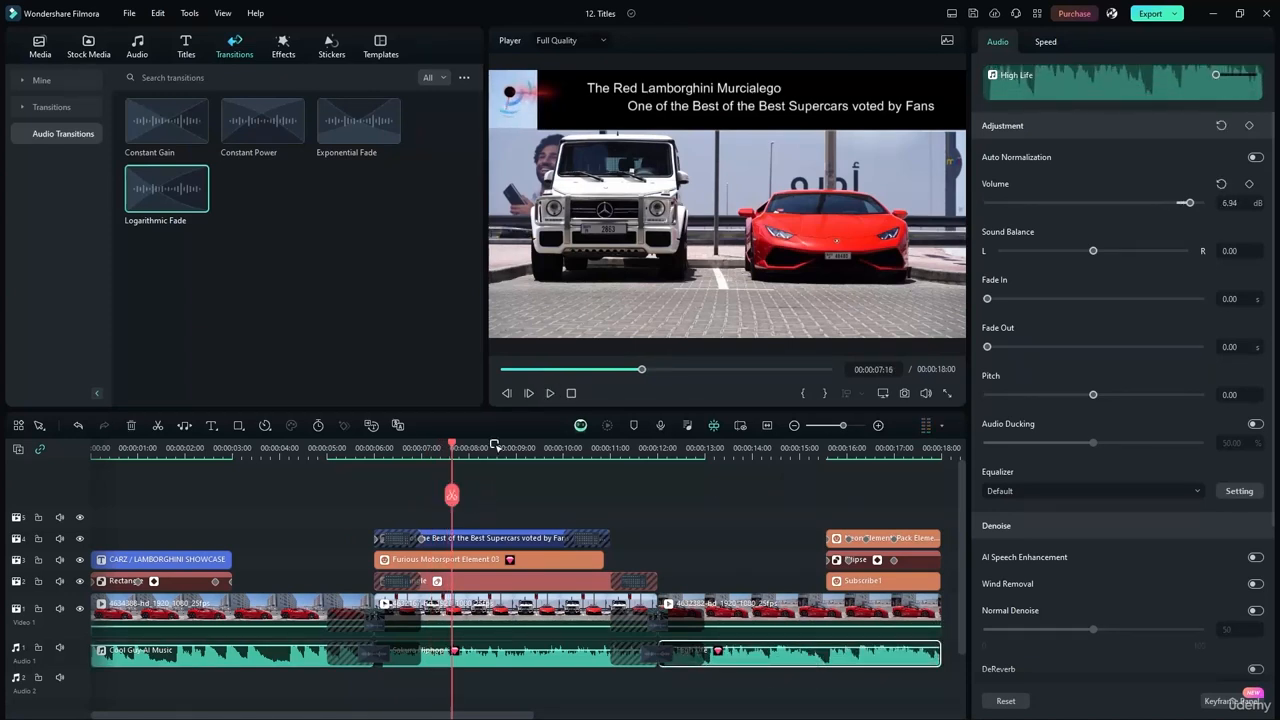
pyautogui.click(549, 393)
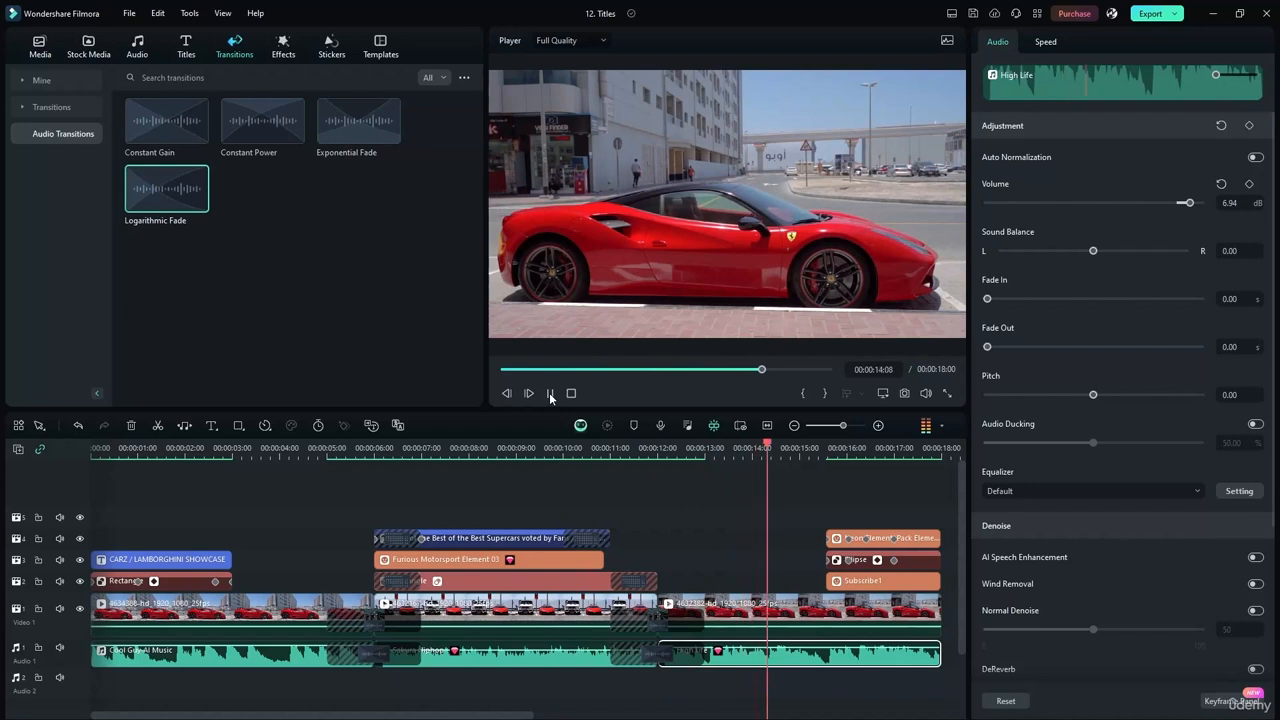
pyautogui.click(550, 394)
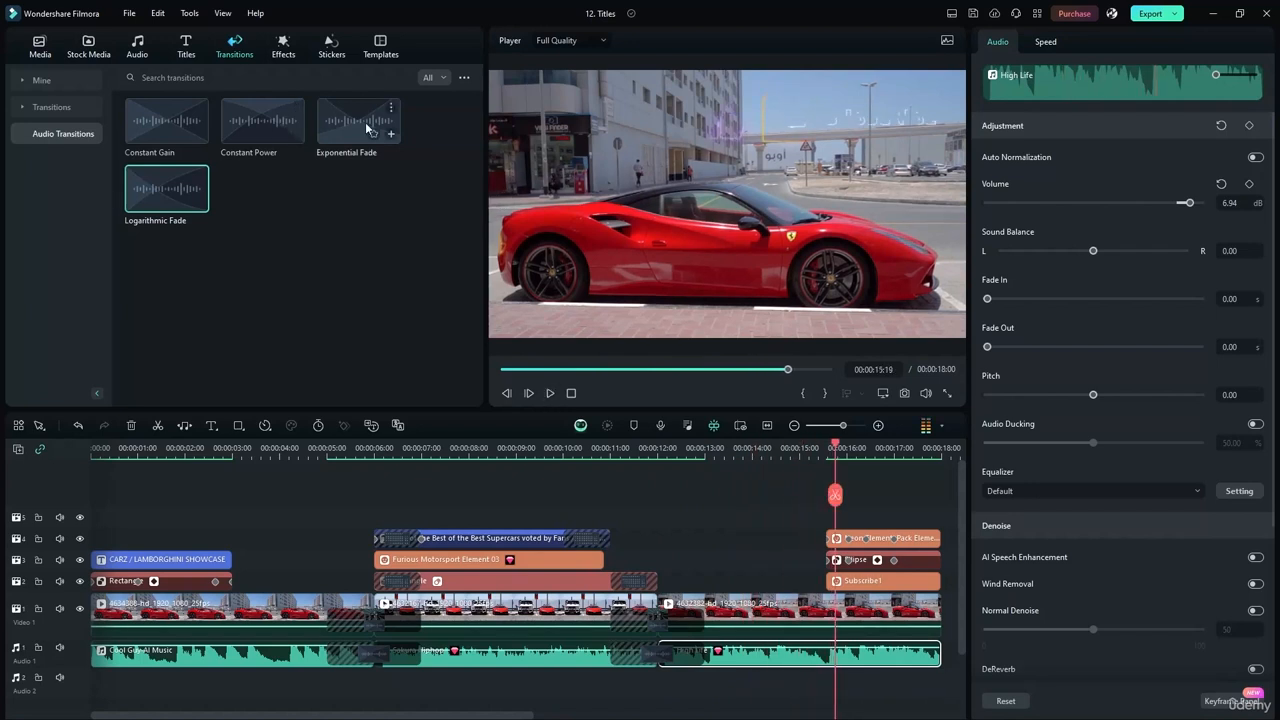
# - Add an Exponential Fade audio transition to the end of the High Life clip, play the ending, and return the playhead near the start
pyautogui.moveTo(366, 128); pyautogui.dragTo(905, 627)
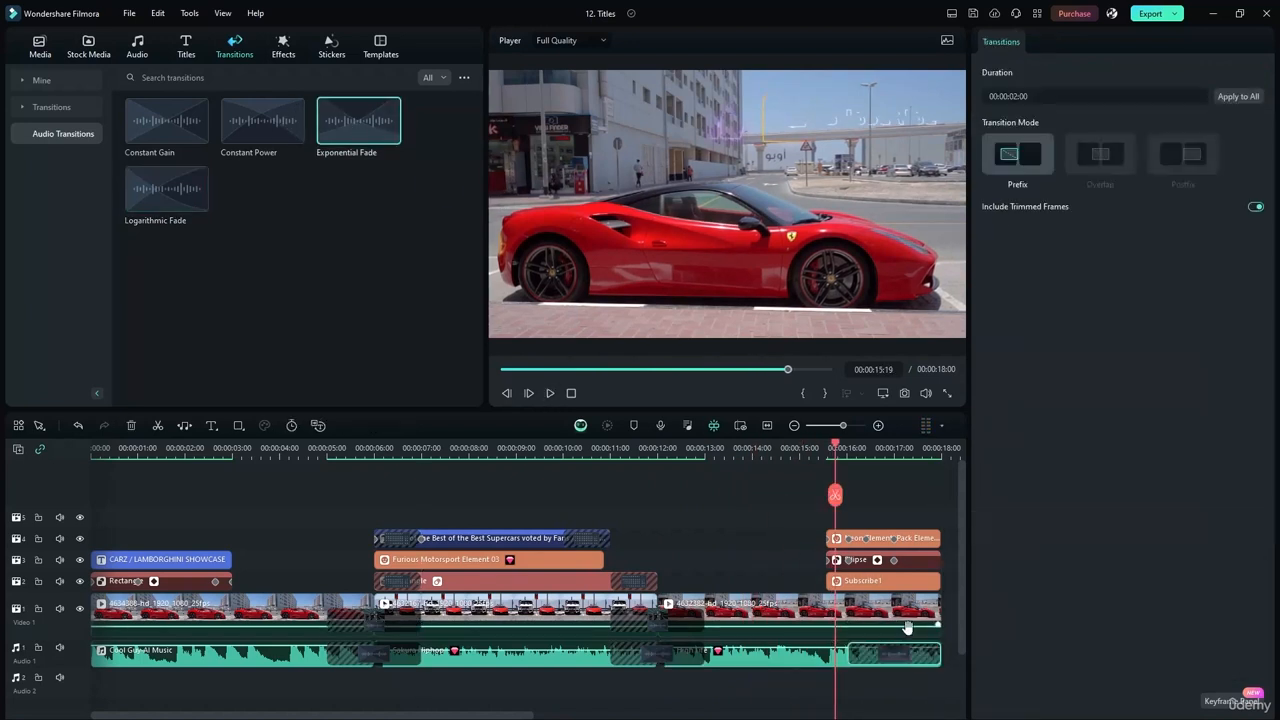
pyautogui.click(550, 393)
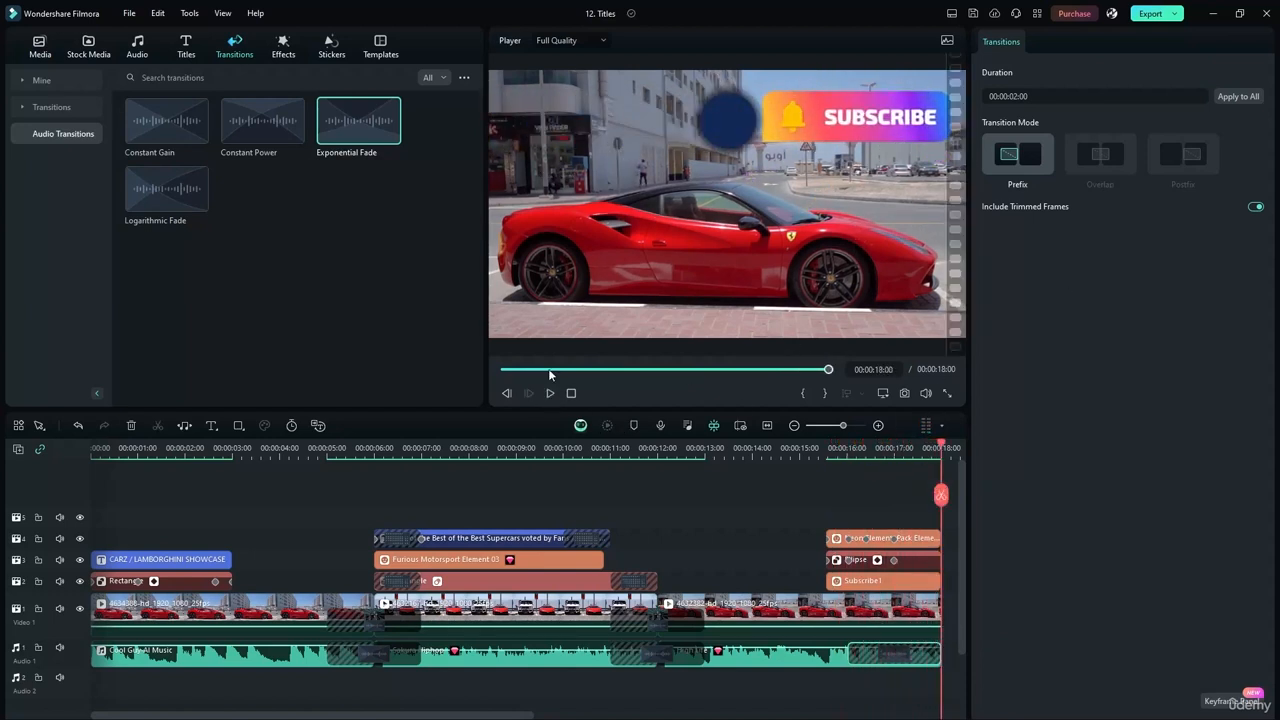
pyautogui.moveTo(936, 486); pyautogui.dragTo(96, 494)
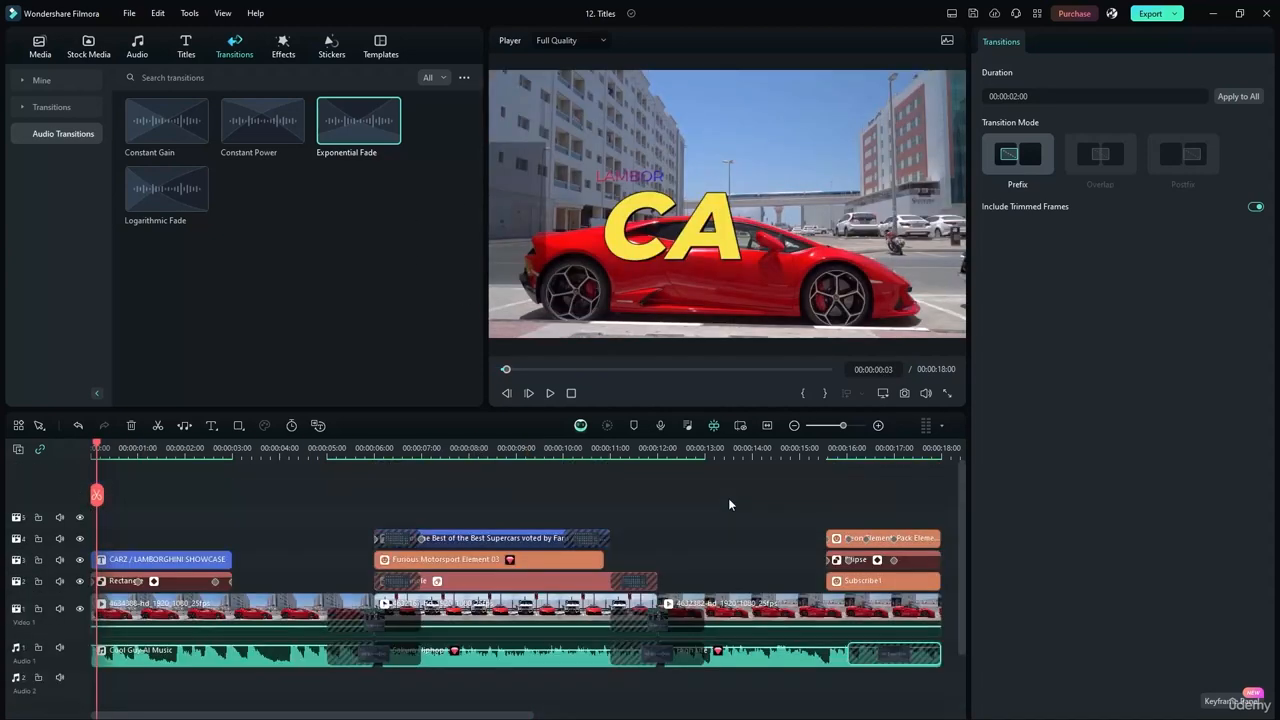
pyautogui.click(707, 507)
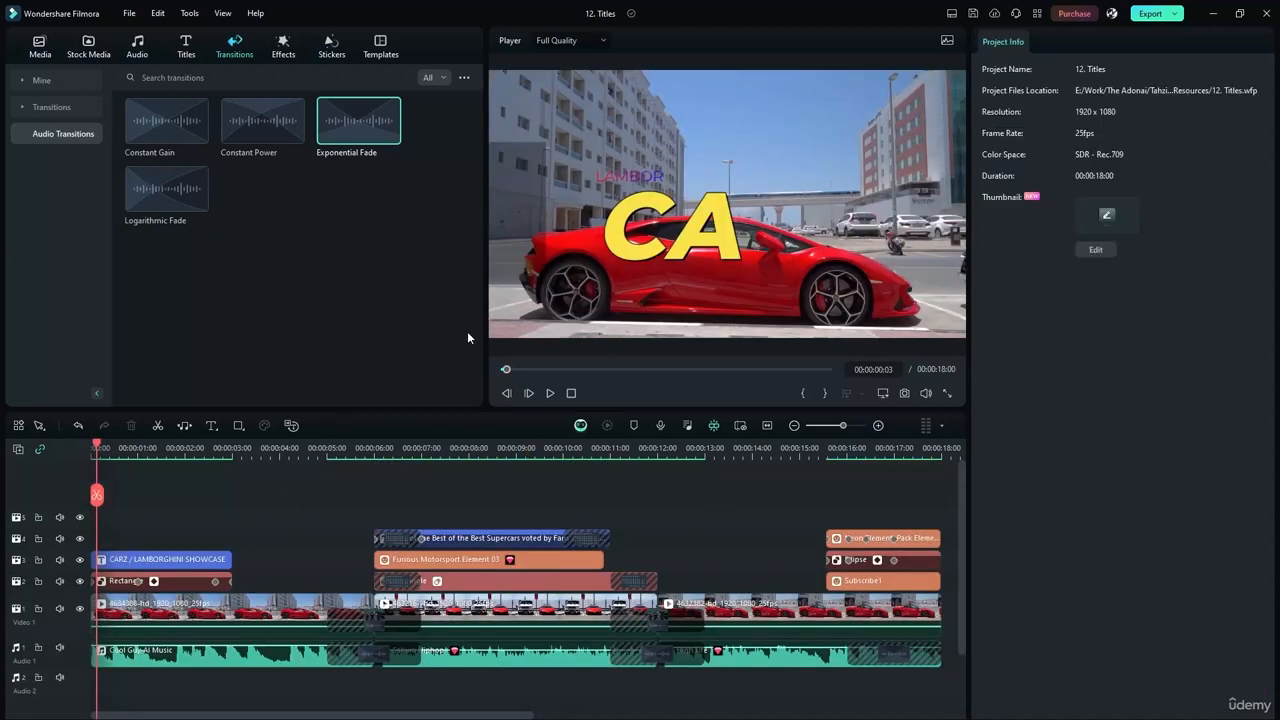